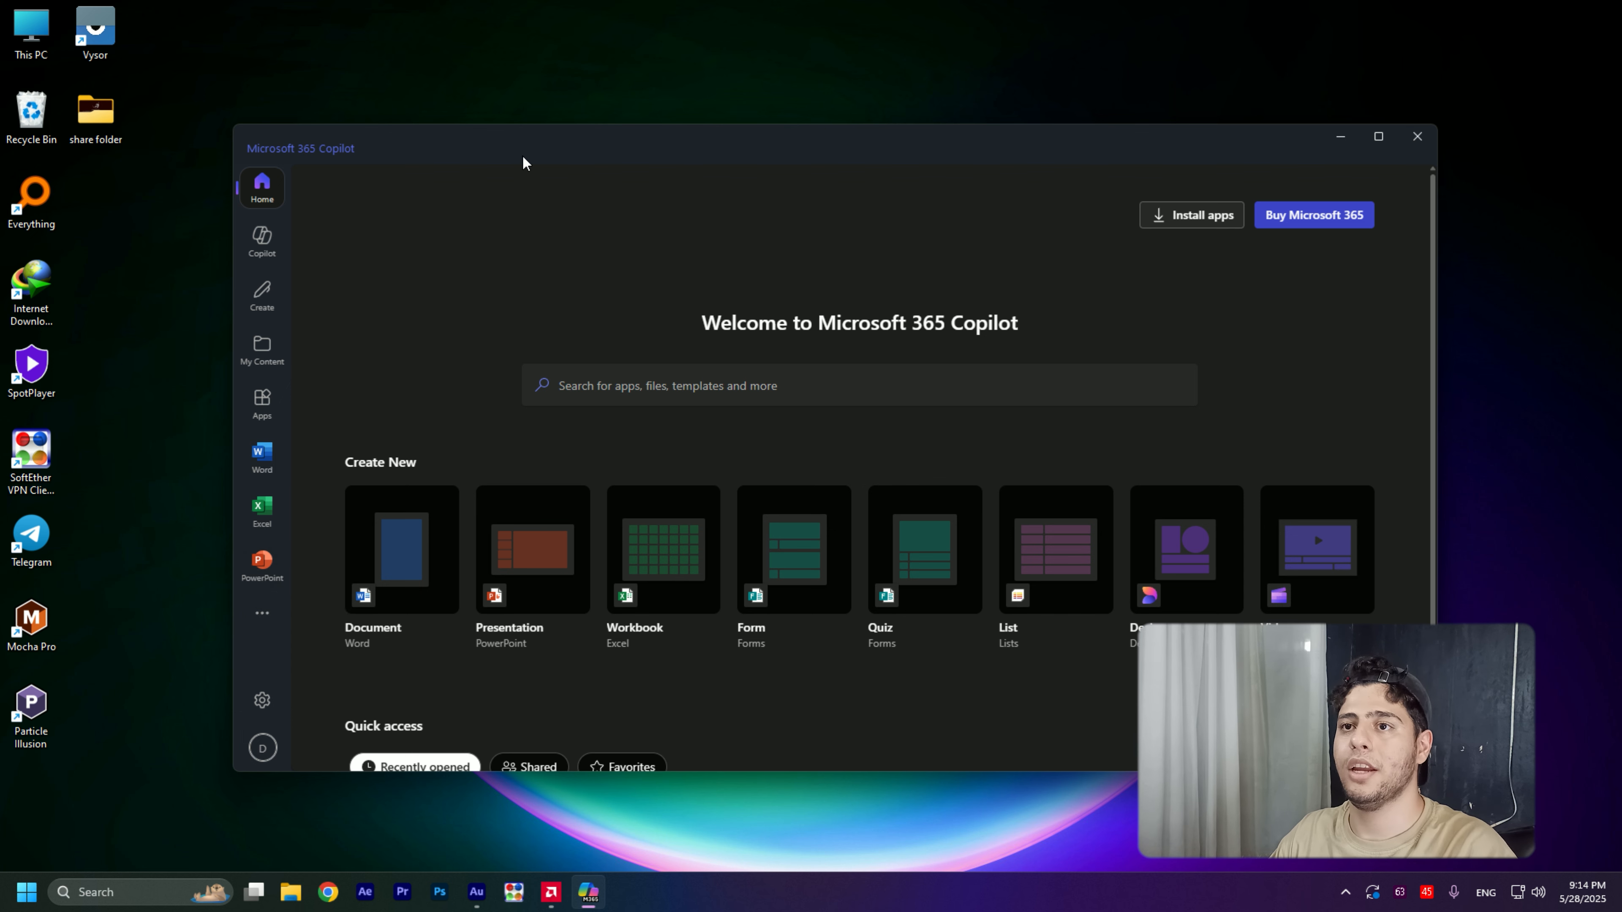
- Search the computer's apps for "mic" to locate Microsoft 365 Copilot, then dismiss the search
{"action": "key", "text": "super"}
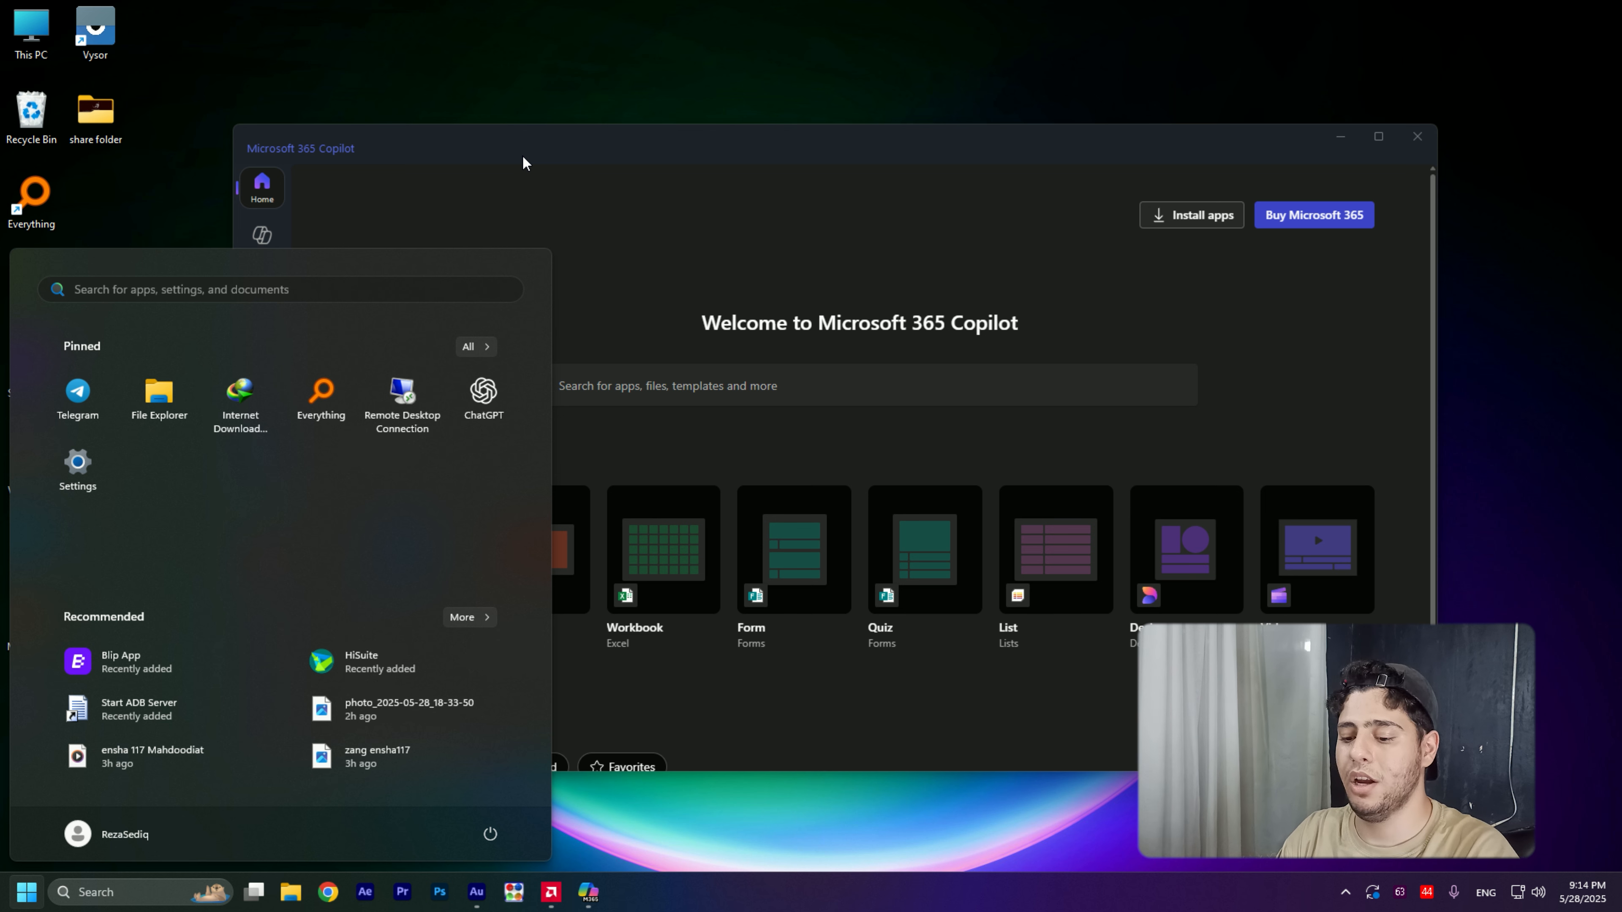
{"action": "type", "text": "mic"}
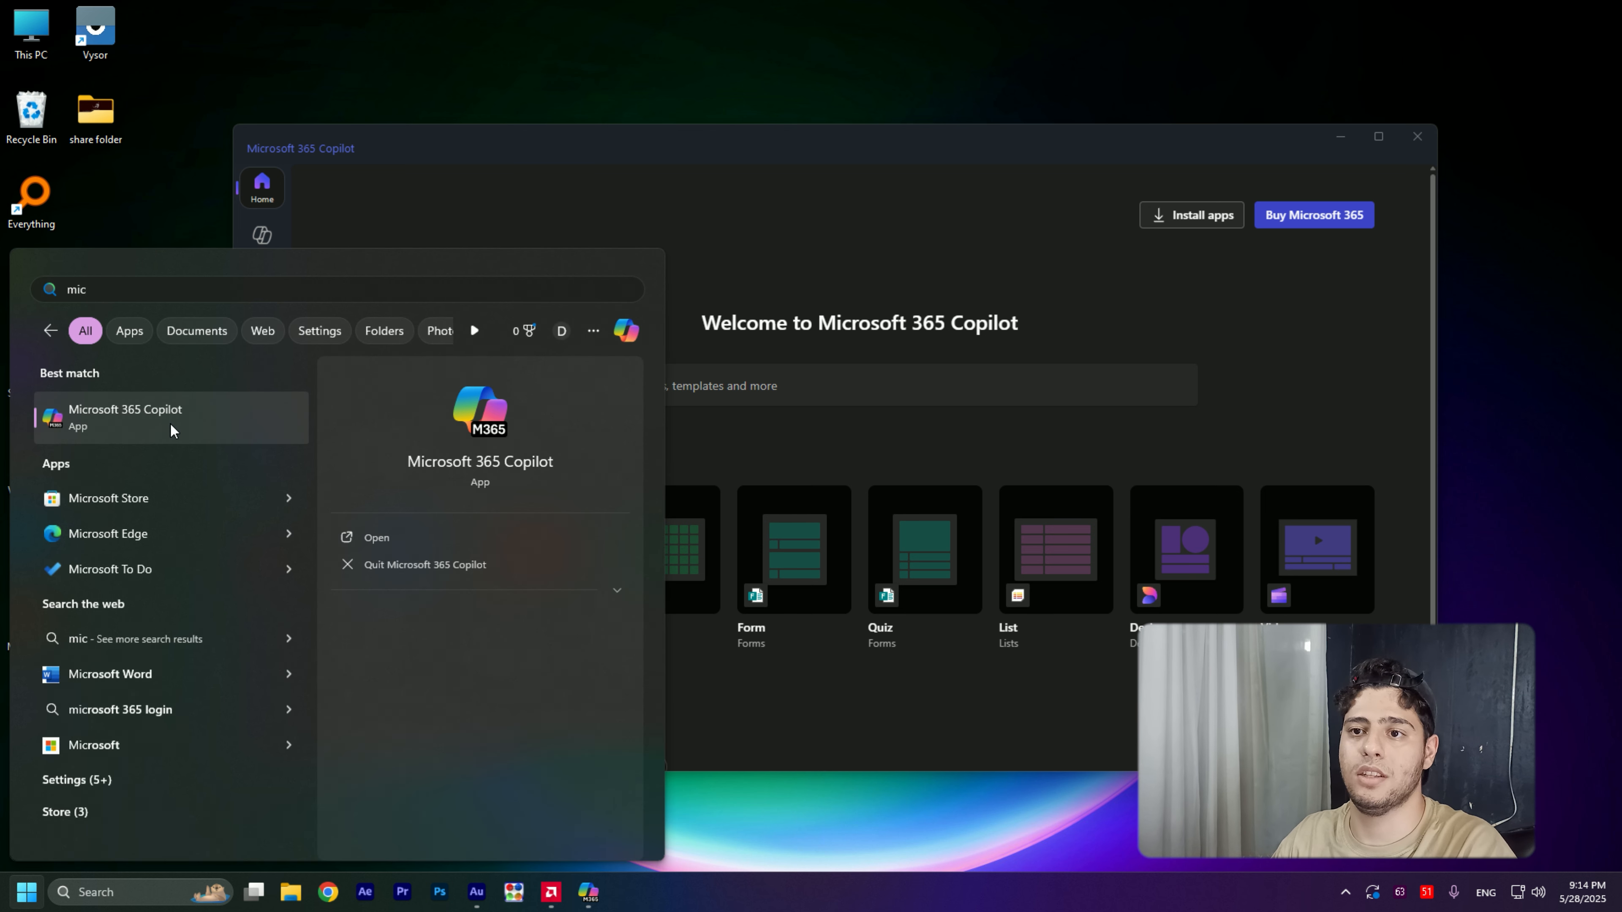
{"action": "left_click", "coordinate": [481, 37]}
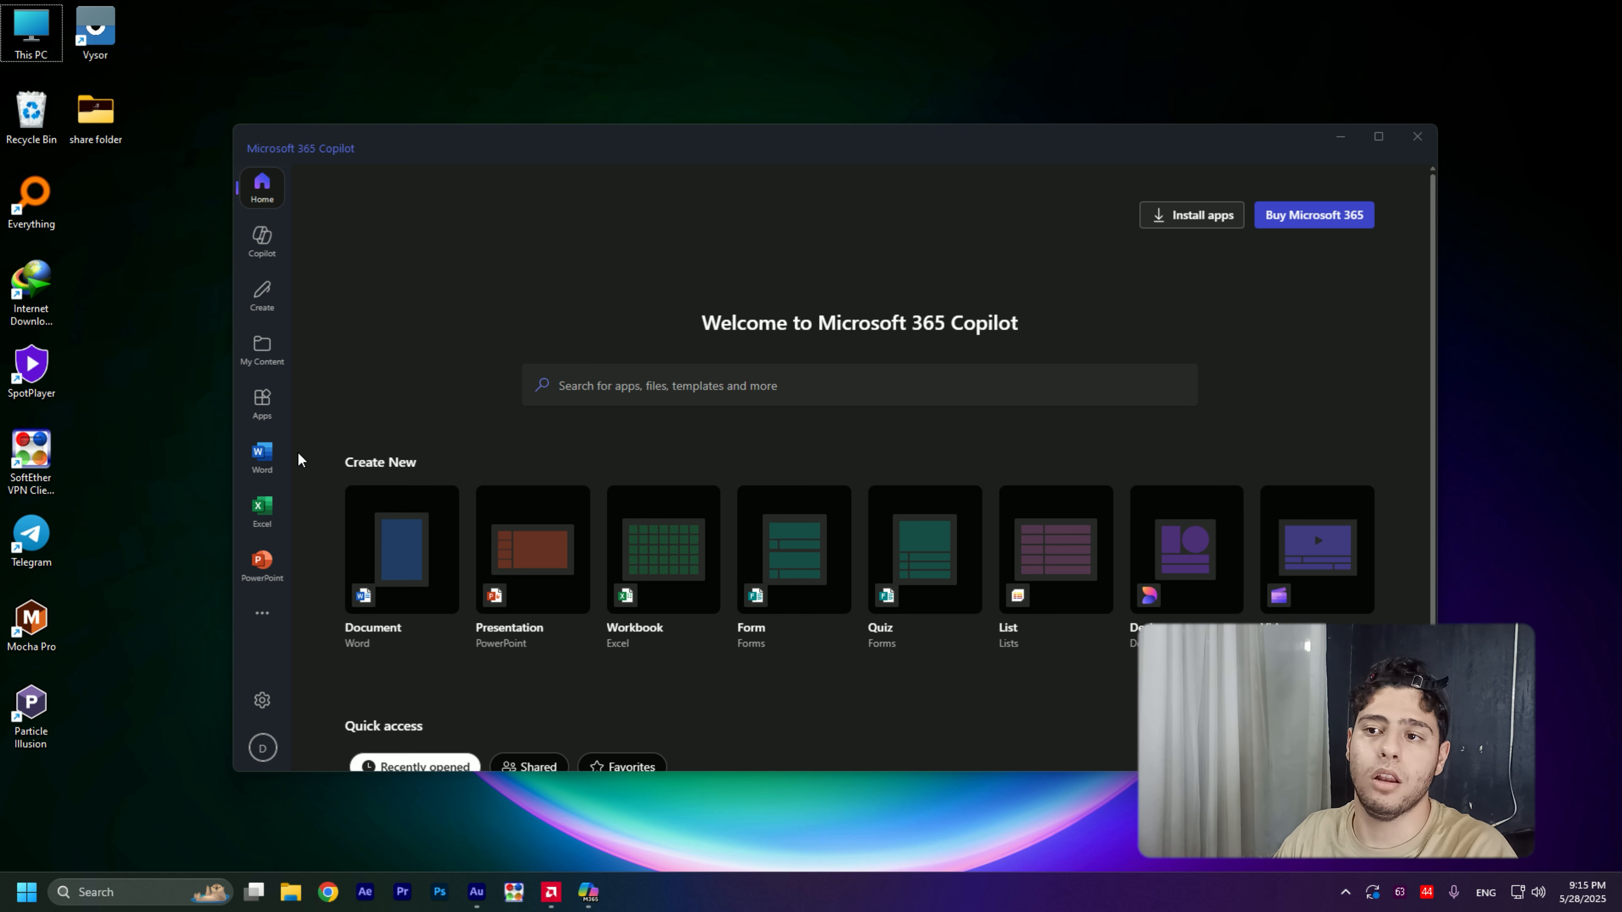
- Go to the Word section in the maximized window and browse its full collection of document templates
{"action": "left_click", "coordinate": [270, 460]}
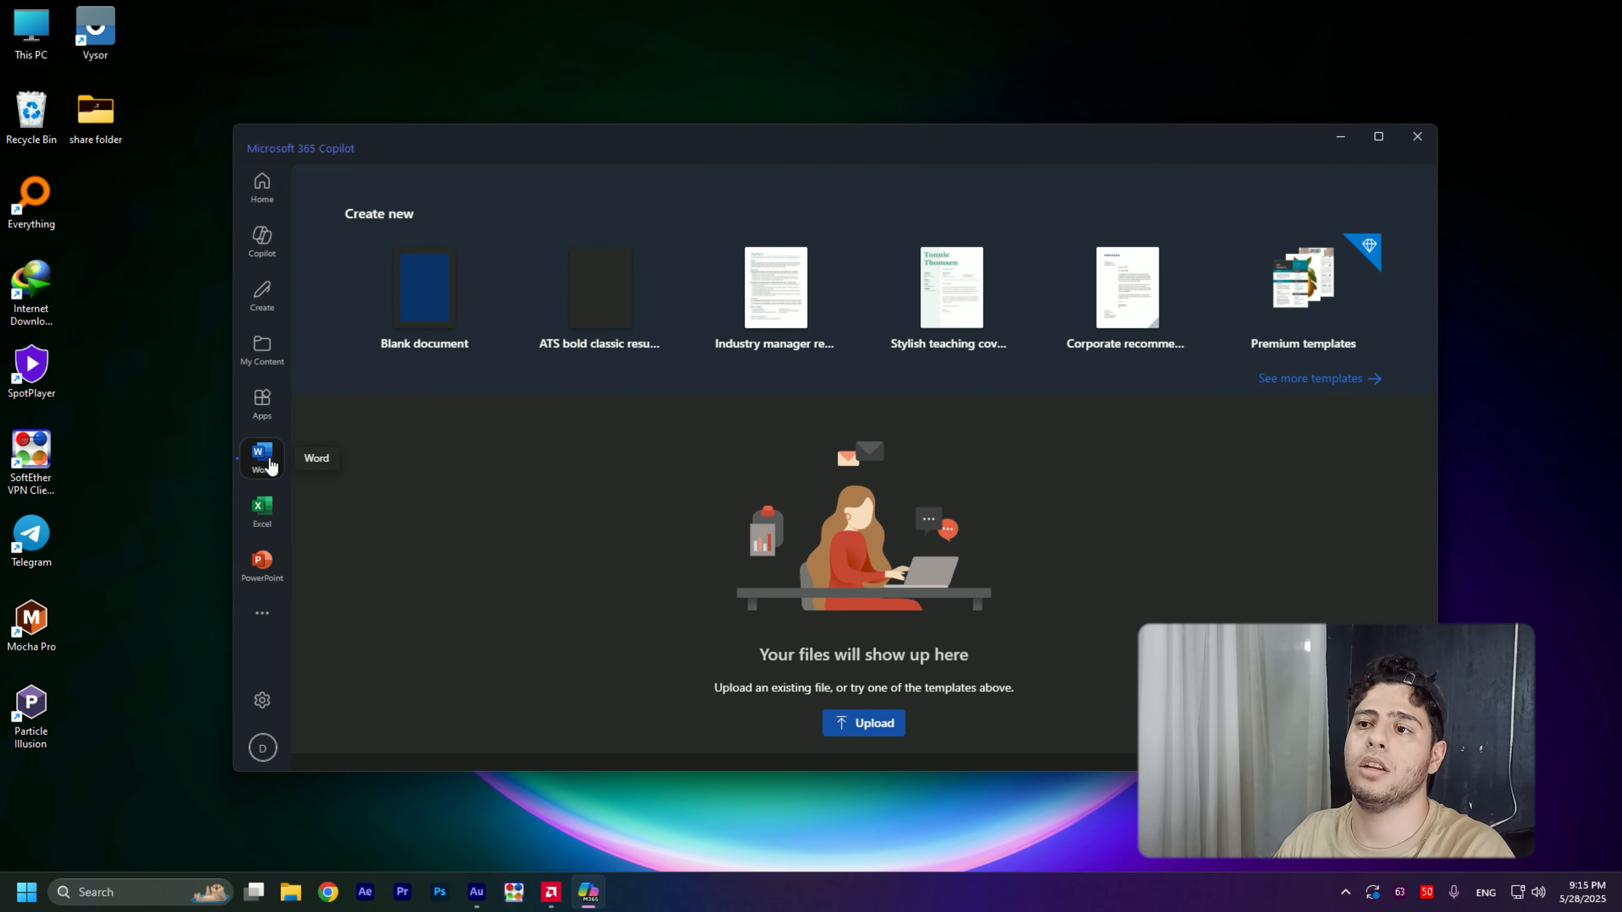
{"action": "left_click", "coordinate": [1379, 136]}
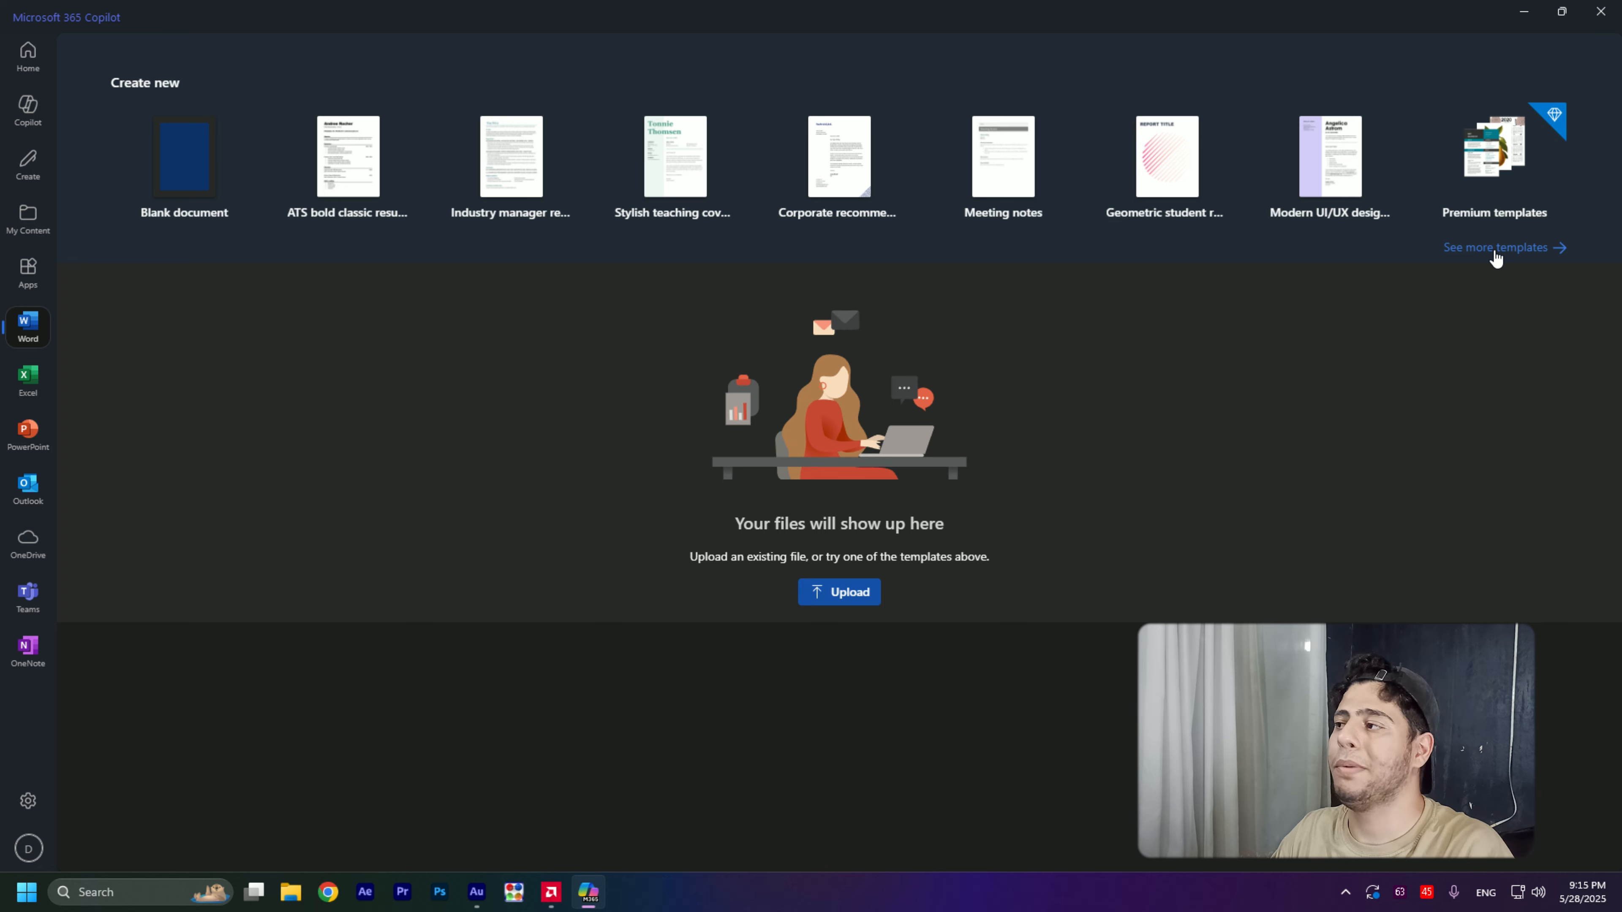
{"action": "left_click", "coordinate": [1495, 255]}
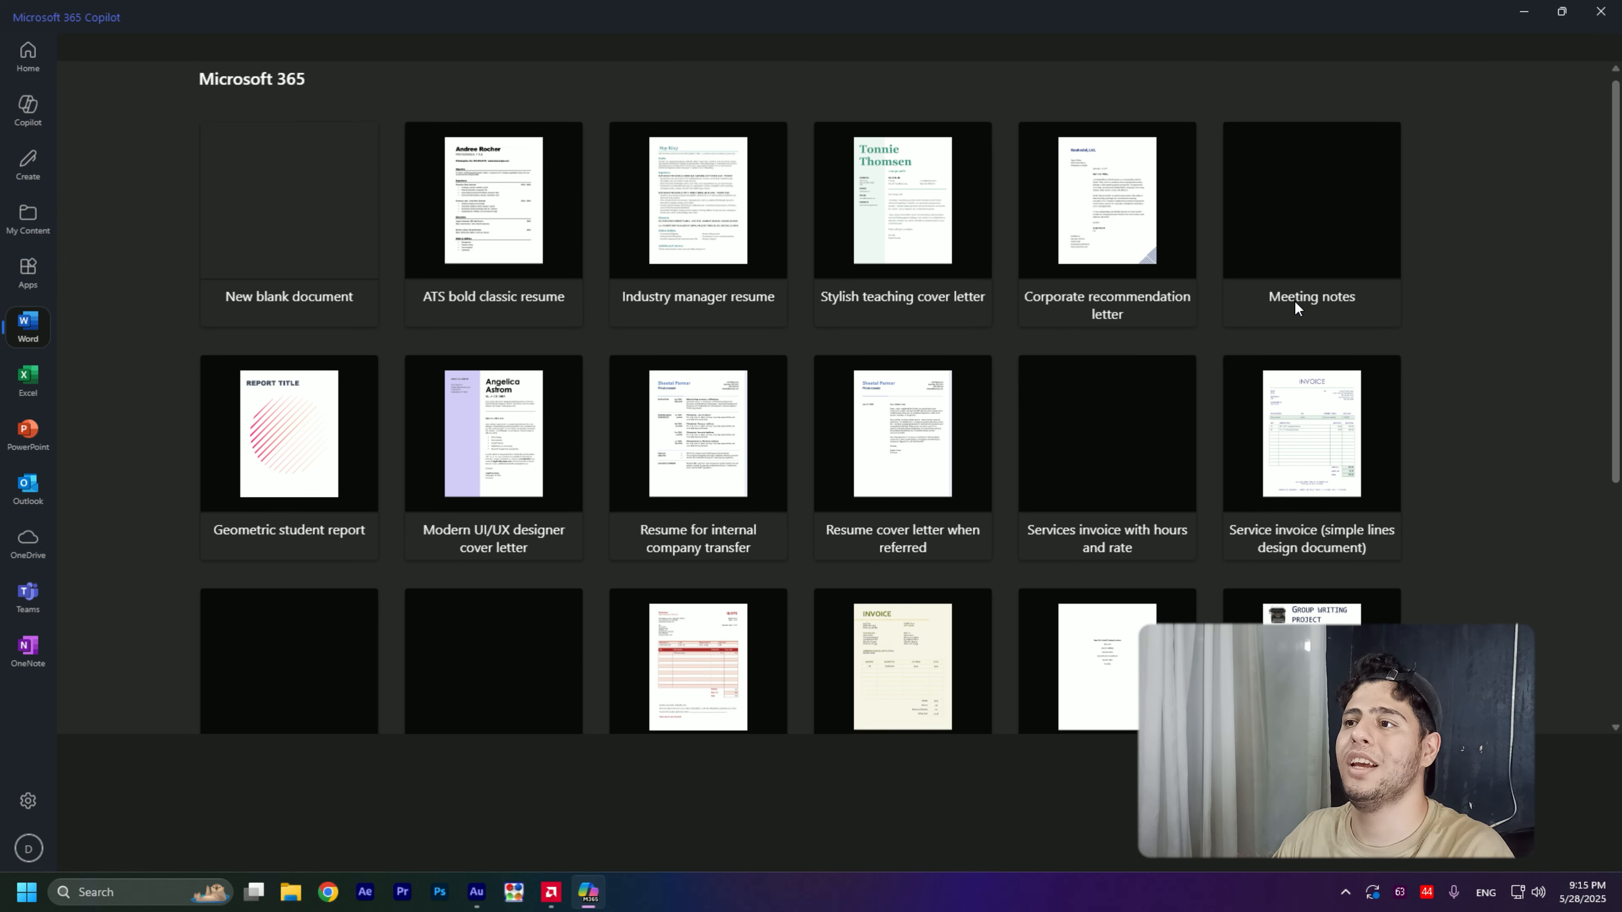
{"action": "scroll", "coordinate": [698, 311], "scroll_direction": "down", "scroll_amount": 6}
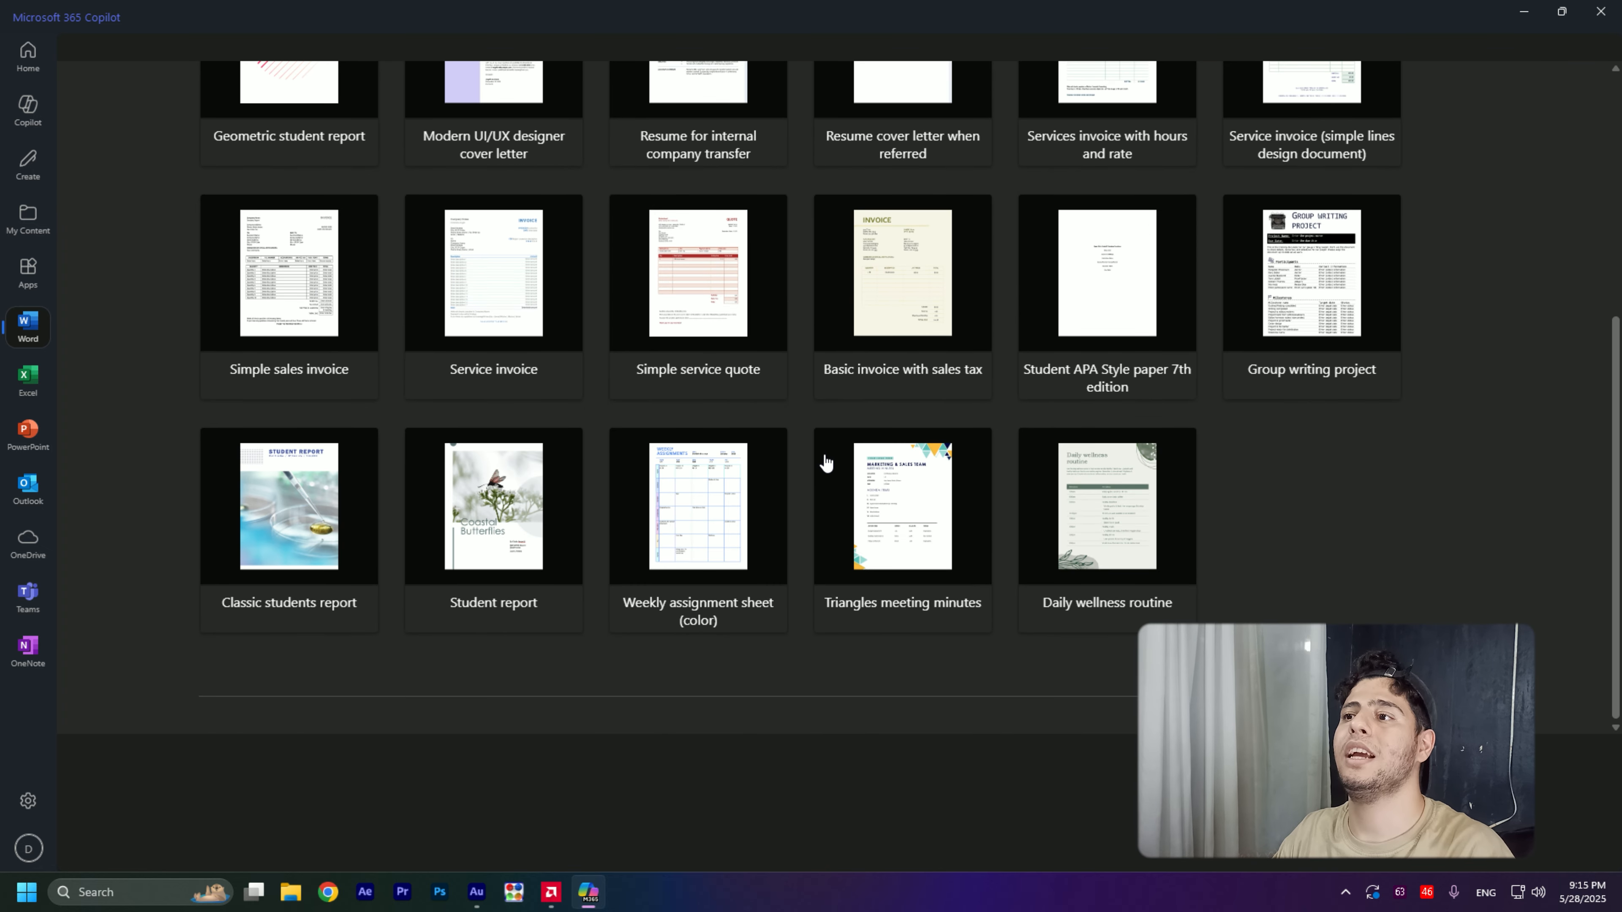
{"action": "scroll", "coordinate": [826, 464], "scroll_direction": "up", "scroll_amount": 6}
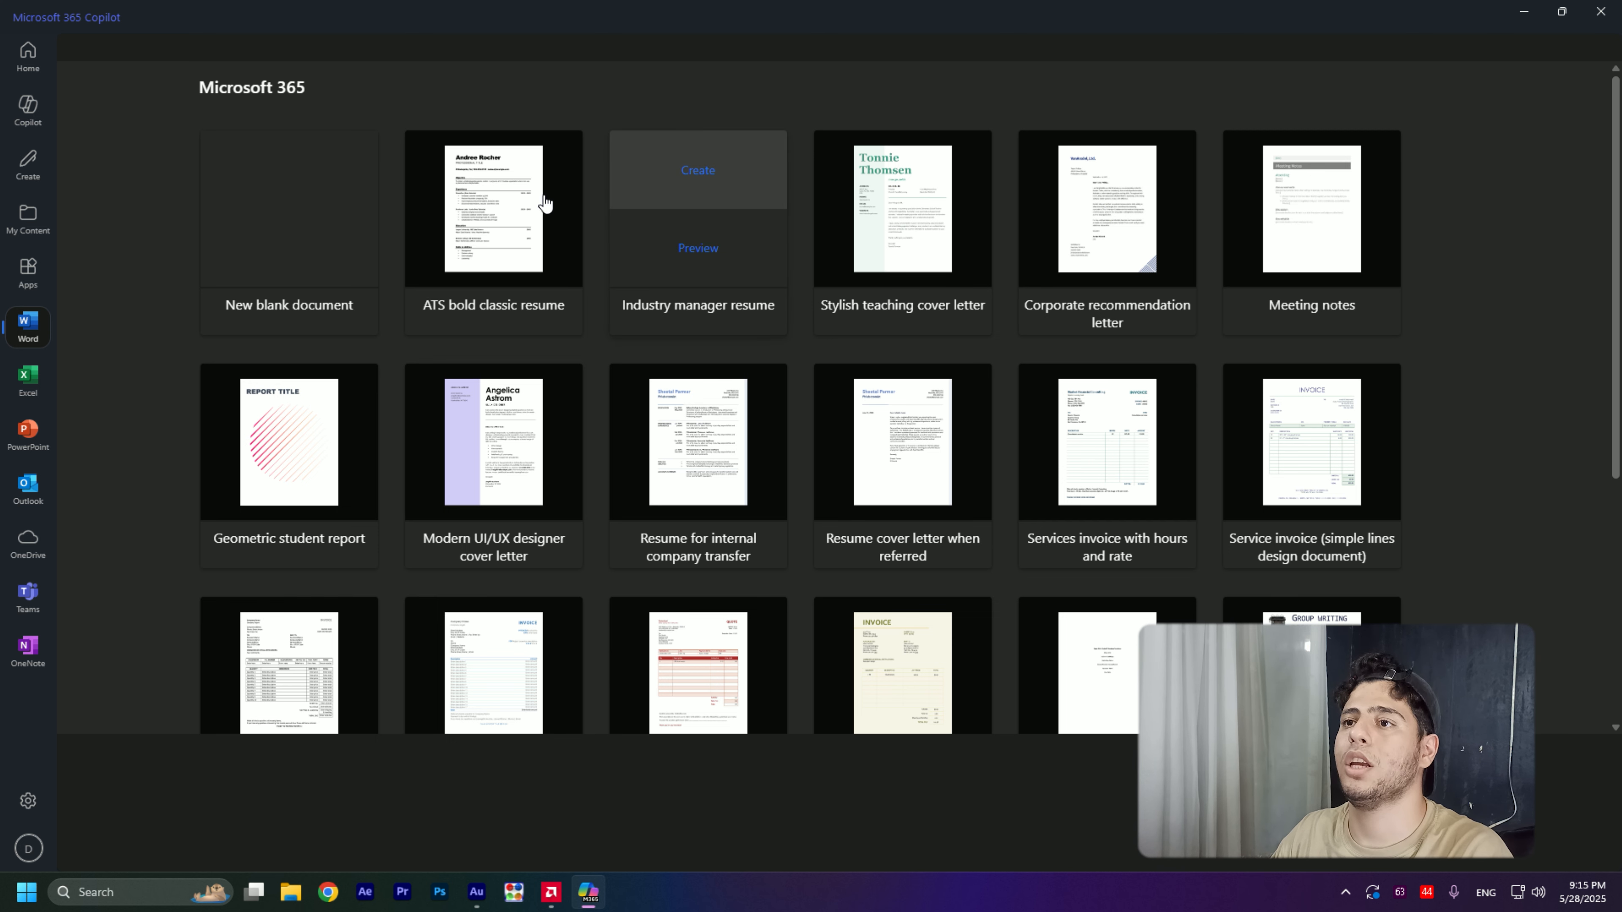
- Create a new blank Word document from the template collection
{"action": "mouse_move", "coordinate": [890, 259]}
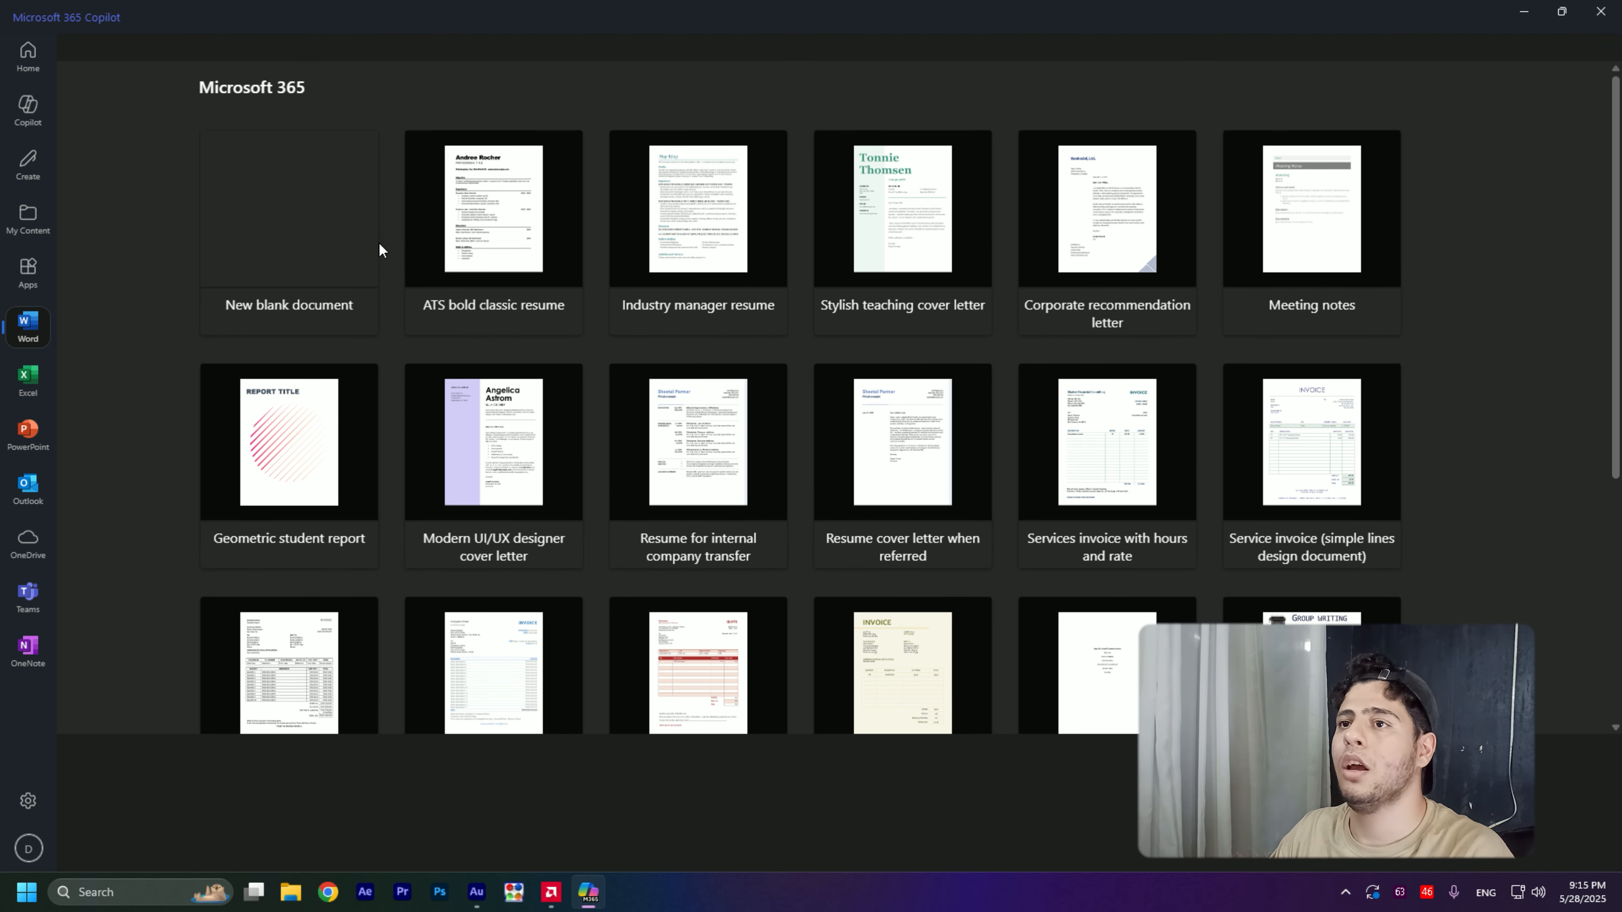
{"action": "mouse_move", "coordinate": [313, 208]}
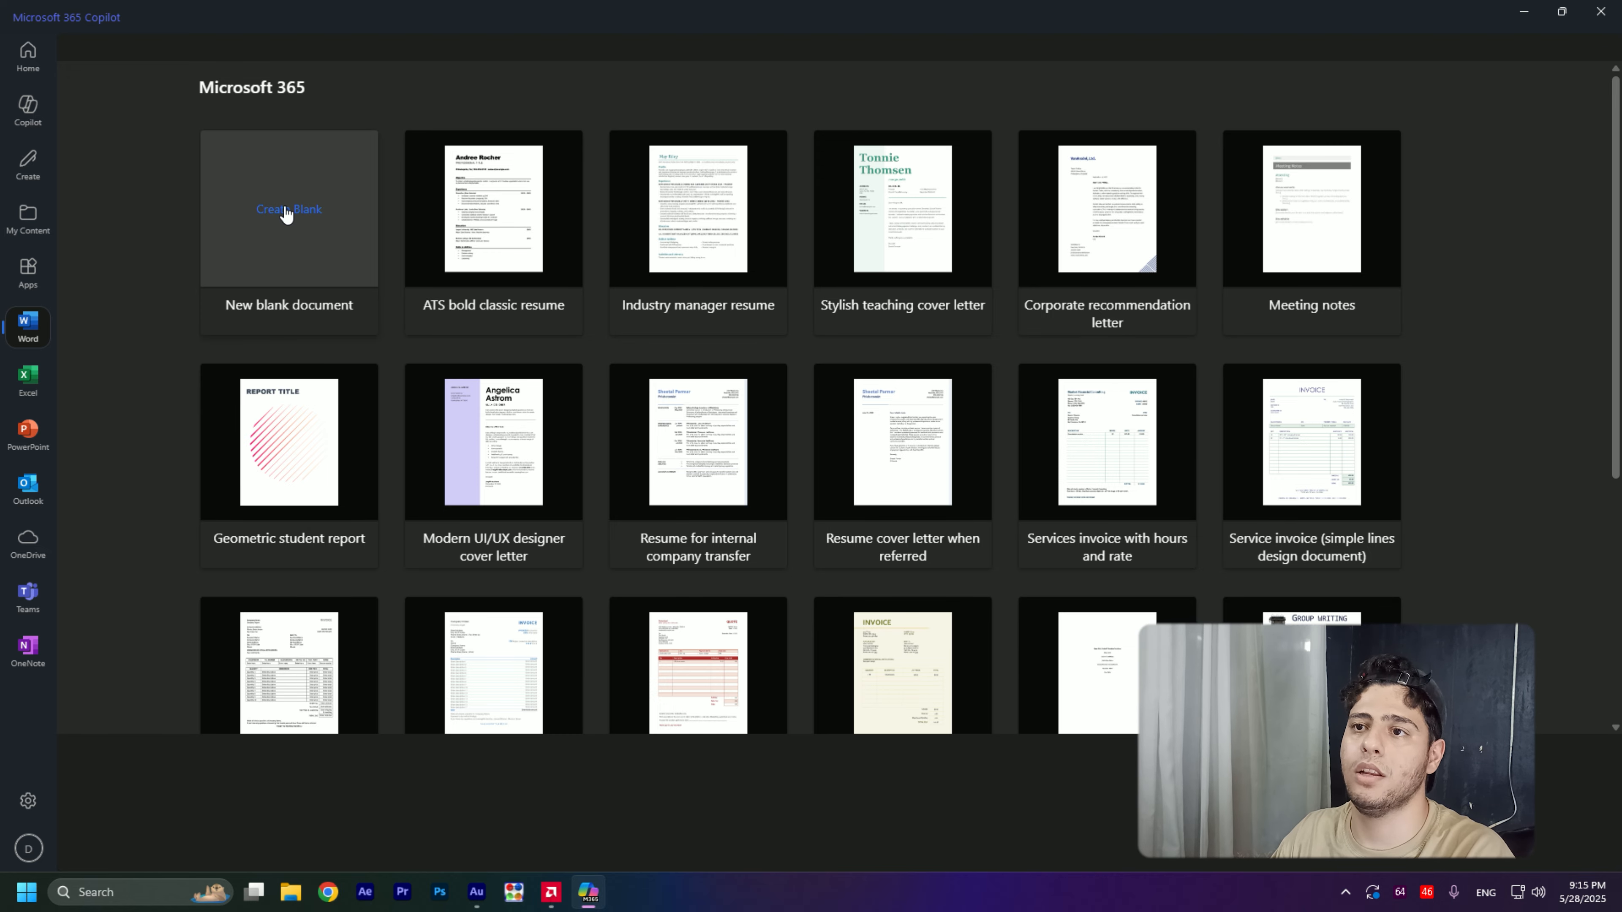
{"action": "left_click", "coordinate": [286, 211]}
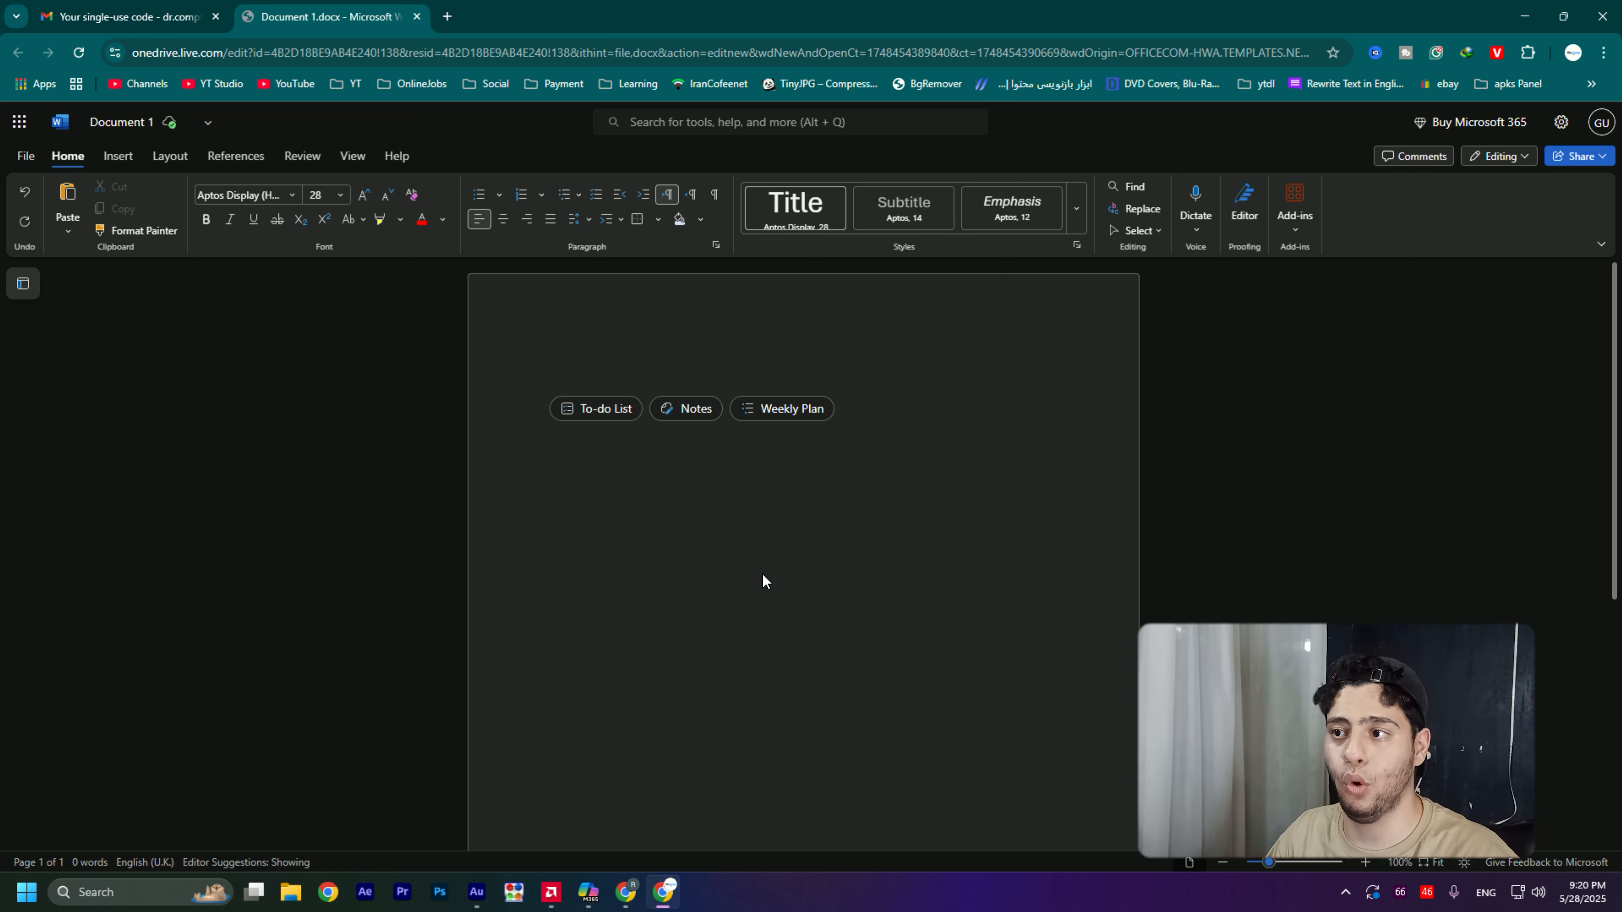
- Examine the blank page and look over the available home, insert, layout and references commands
{"action": "scroll", "coordinate": [763, 580], "scroll_direction": "down", "scroll_amount": 5}
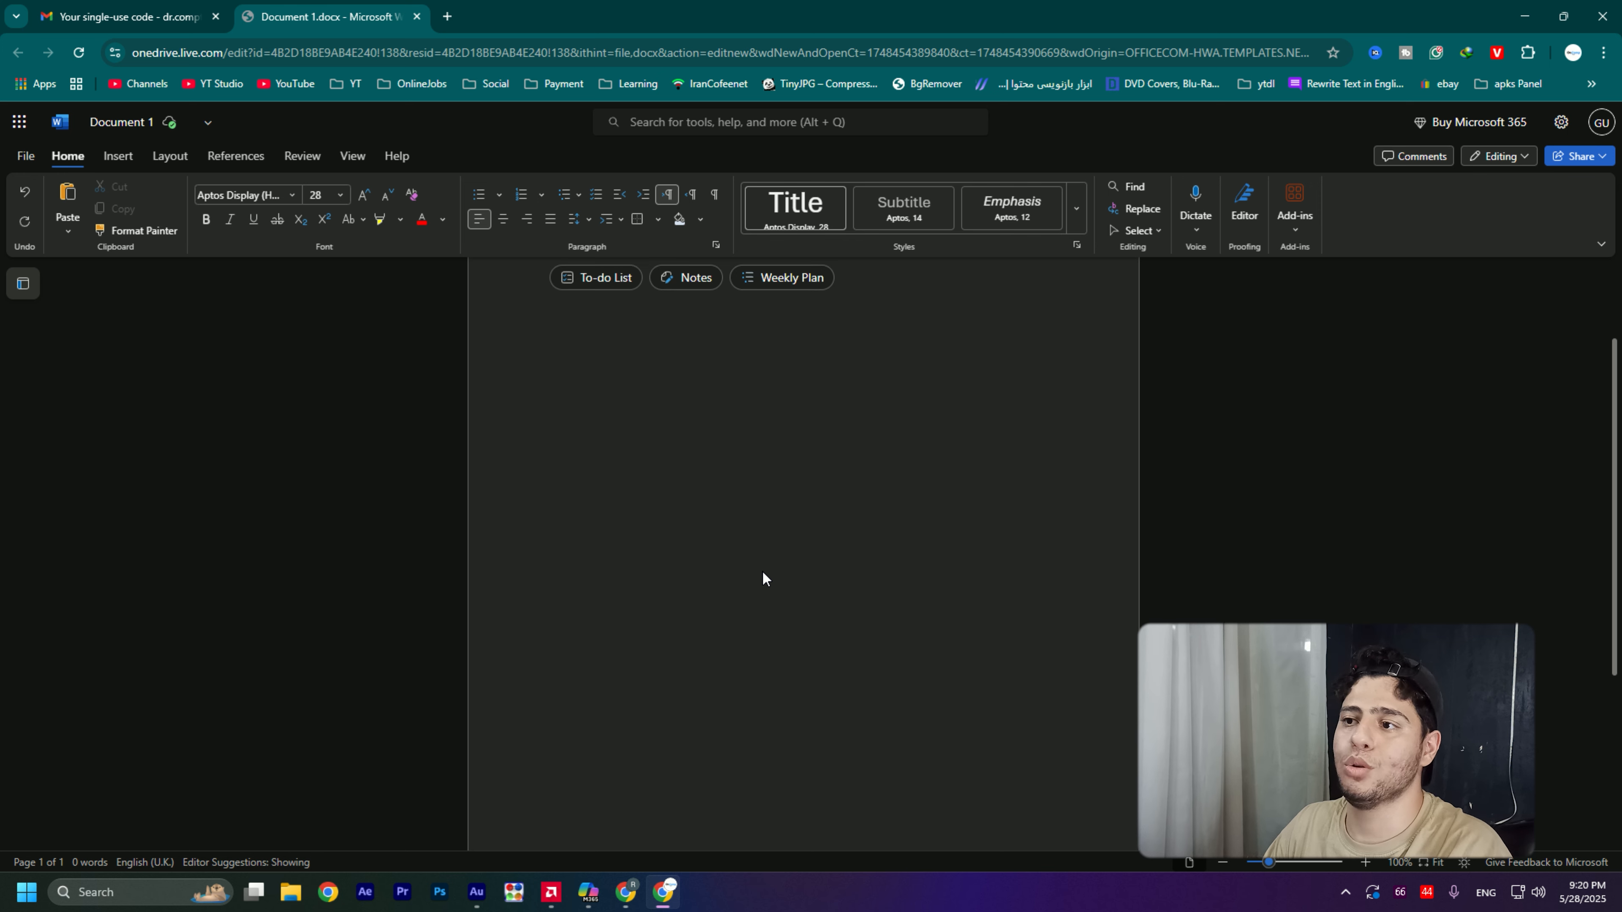
{"action": "scroll", "coordinate": [763, 579], "scroll_direction": "up", "scroll_amount": 3}
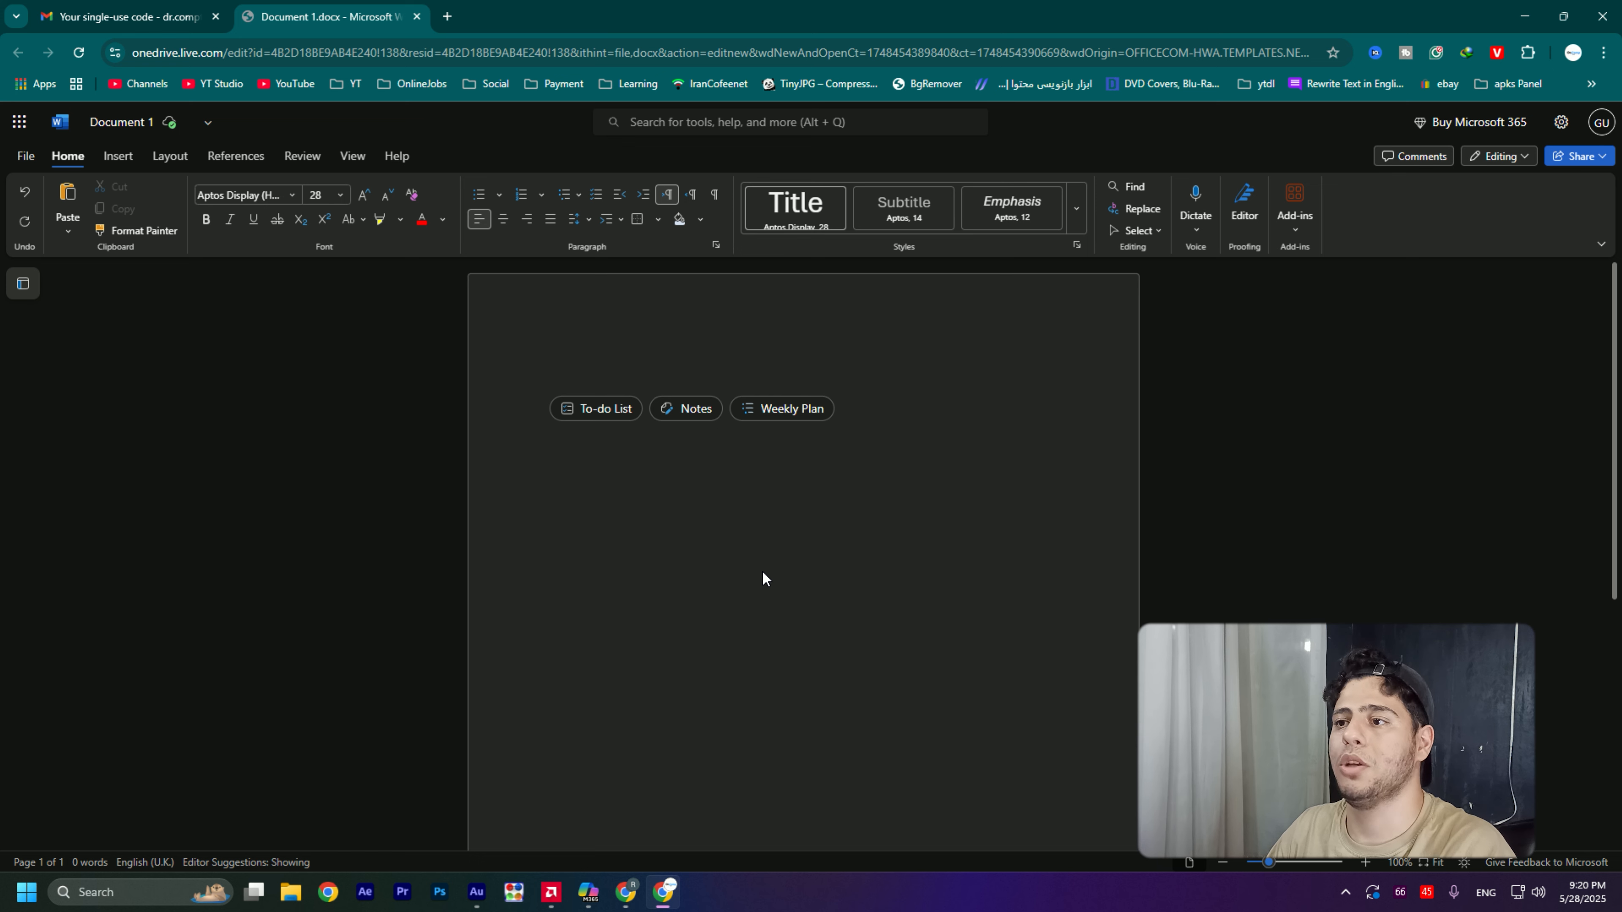
{"action": "scroll", "coordinate": [661, 506], "scroll_direction": "down", "scroll_amount": 5}
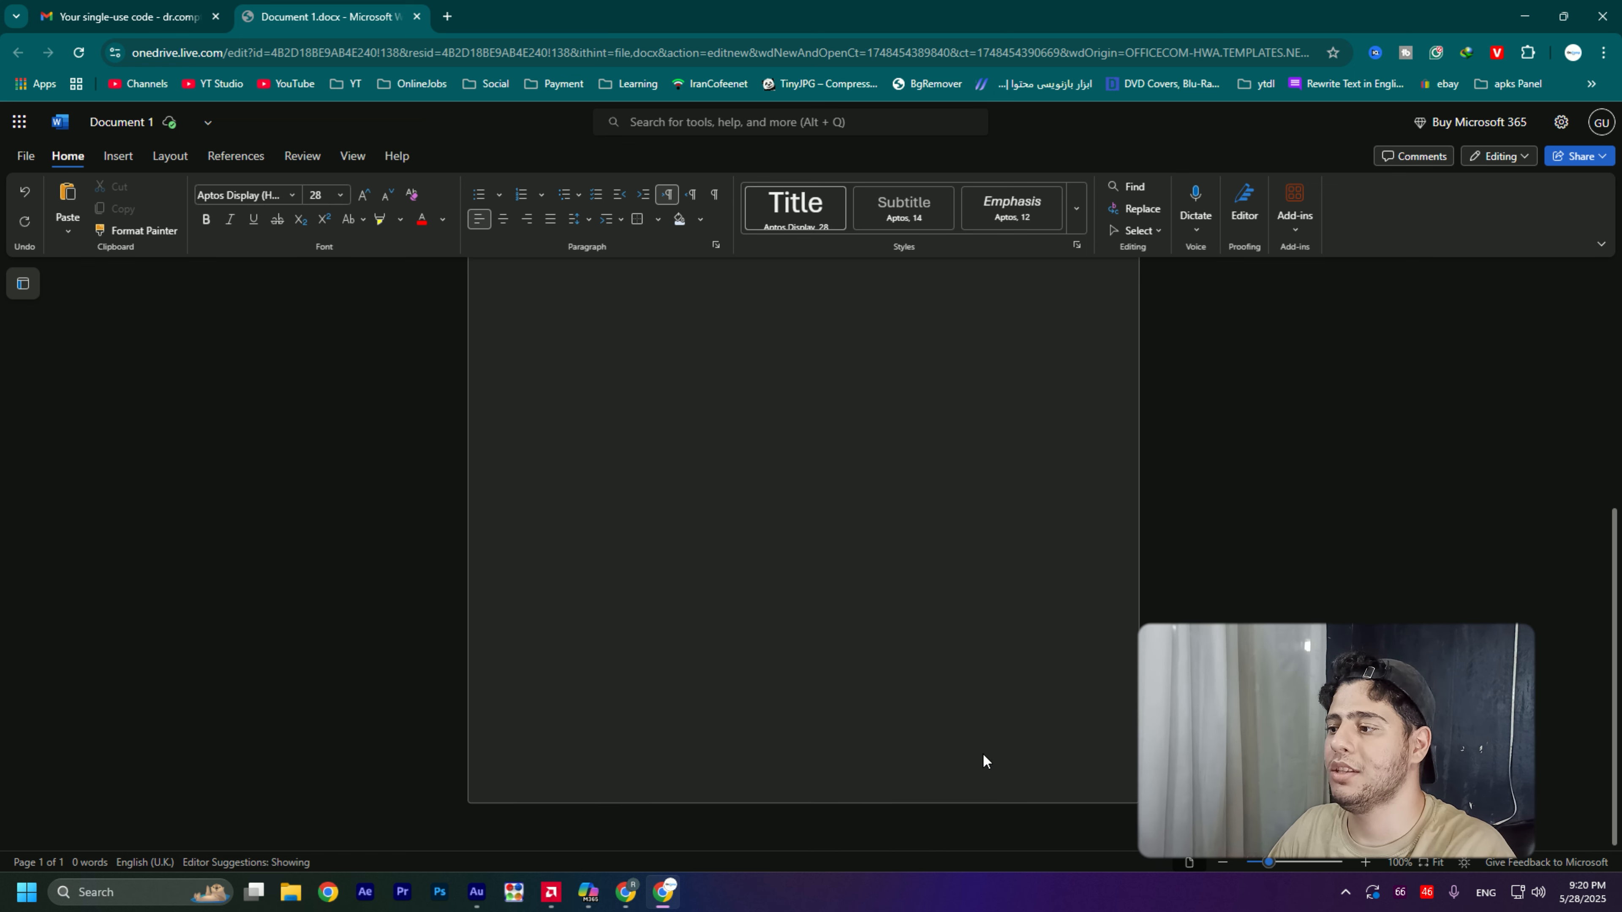
{"action": "scroll", "coordinate": [634, 274], "scroll_direction": "up", "scroll_amount": 5}
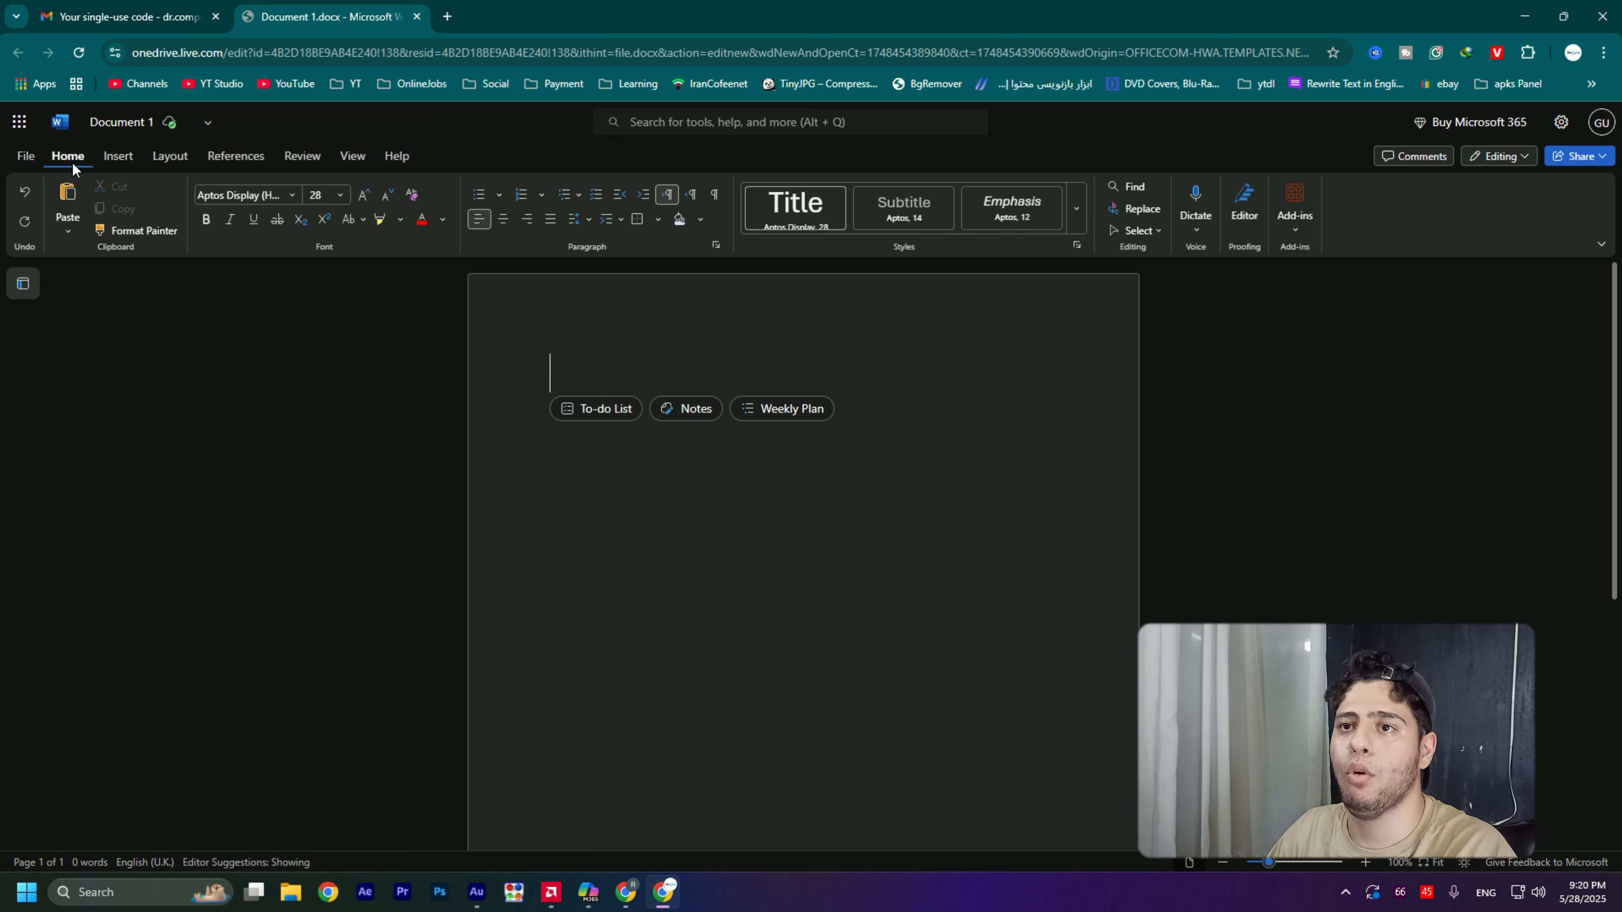
{"action": "left_click", "coordinate": [122, 161]}
{"action": "left_click", "coordinate": [176, 159]}
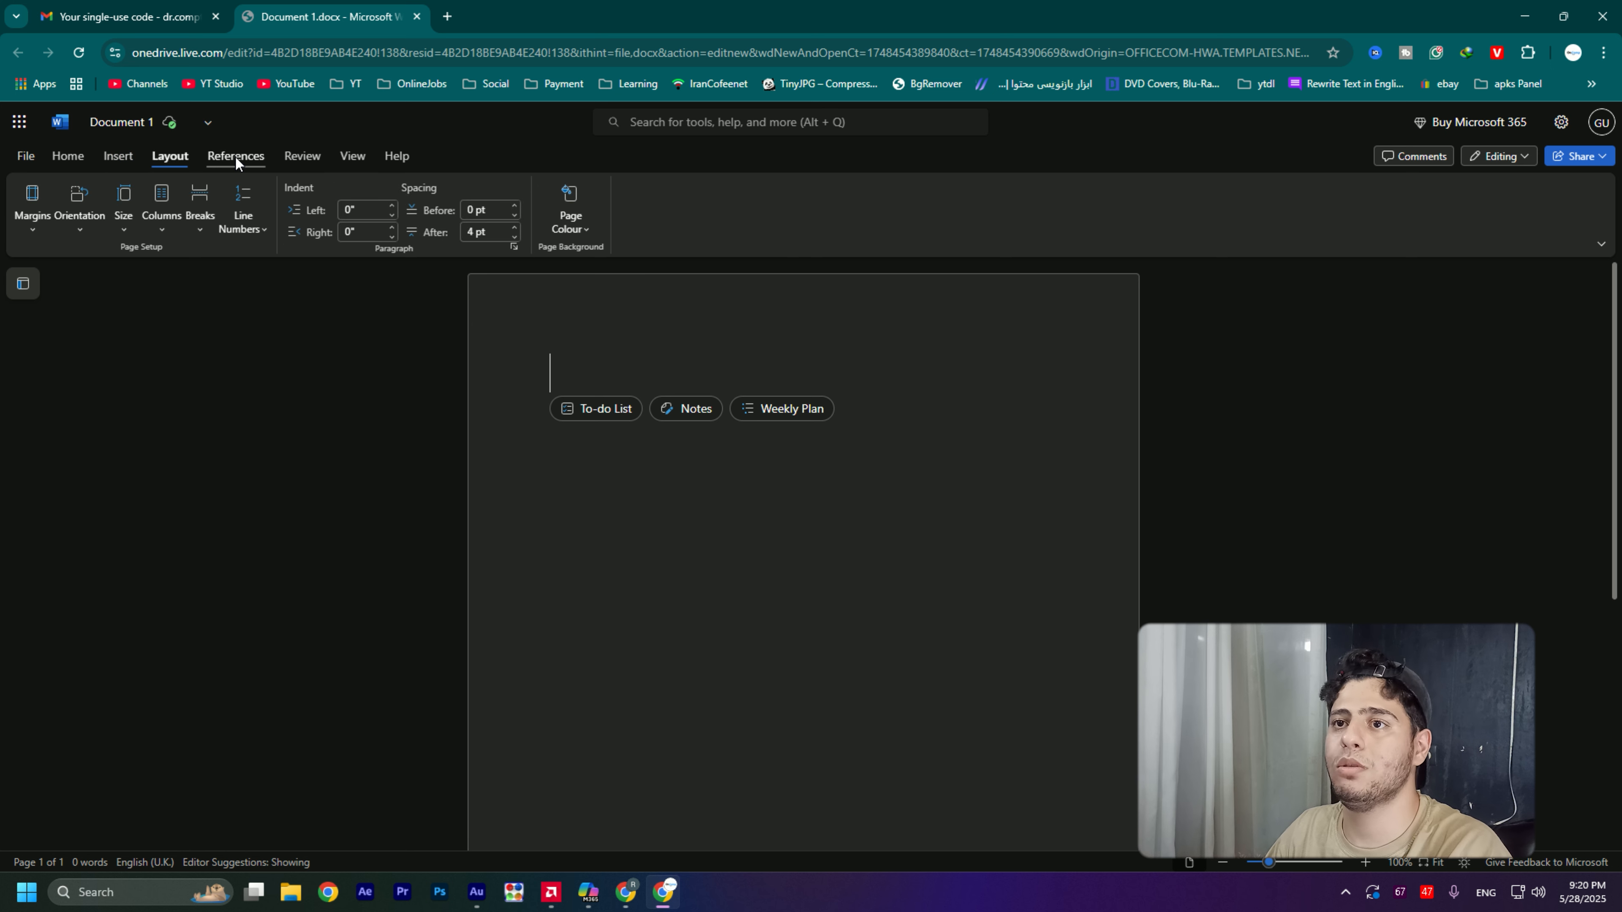
{"action": "left_click", "coordinate": [234, 156]}
{"action": "left_click", "coordinate": [79, 156]}
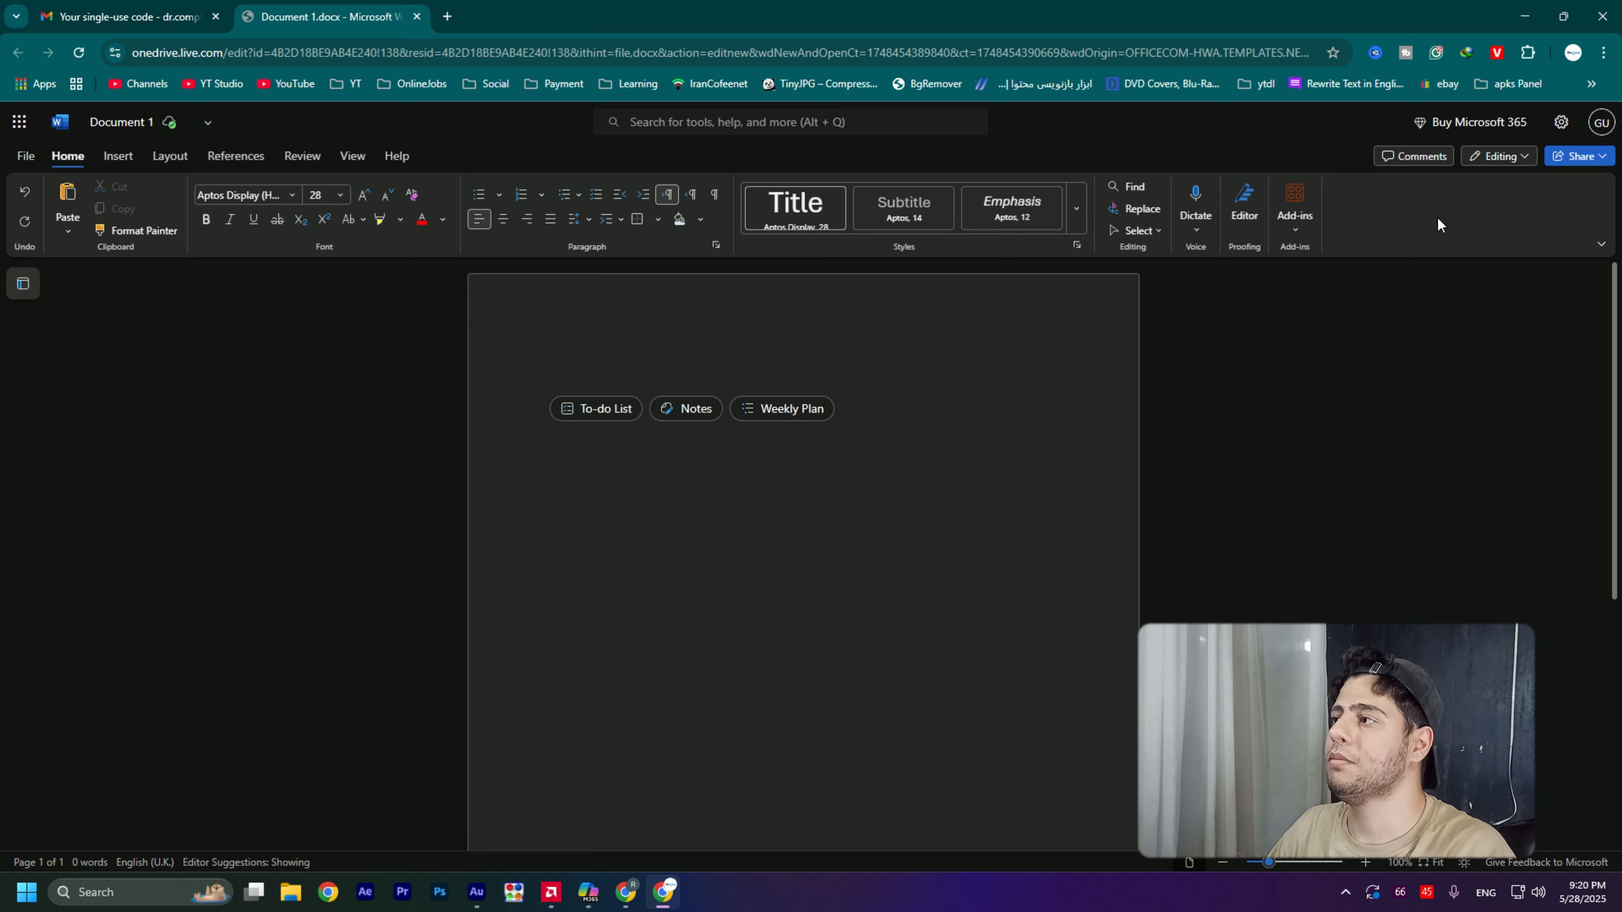
{"action": "left_click", "coordinate": [118, 159]}
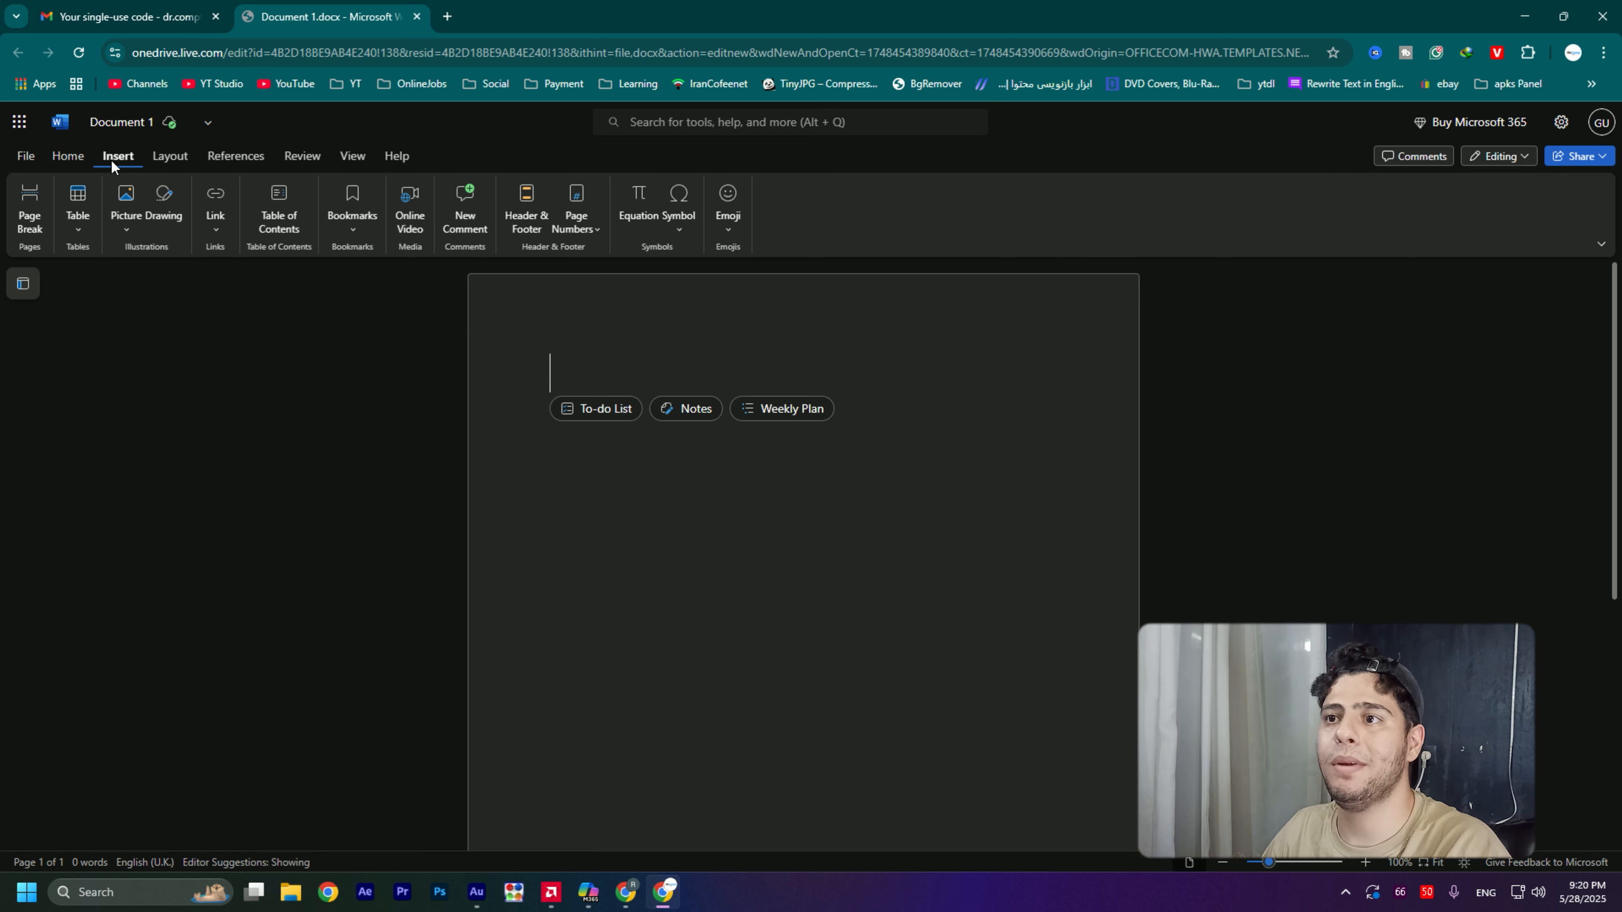
{"action": "left_click", "coordinate": [72, 157]}
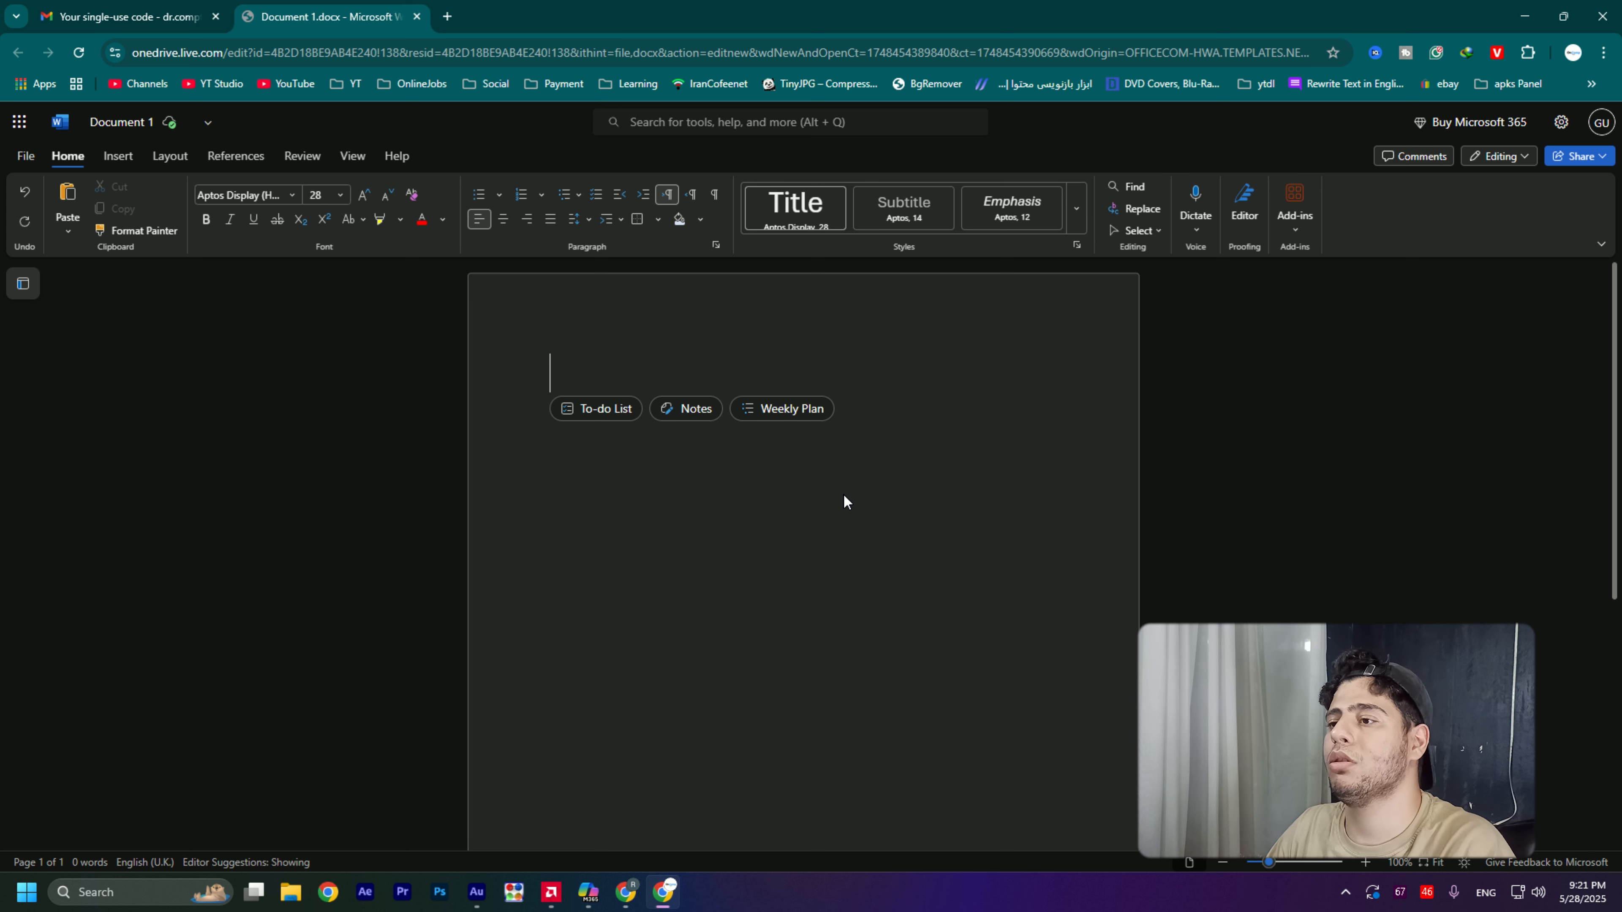
- Fill the document with the Weekly Plan layout and set the "Week of June 2" title font to Angsana New
{"action": "left_click", "coordinate": [786, 422]}
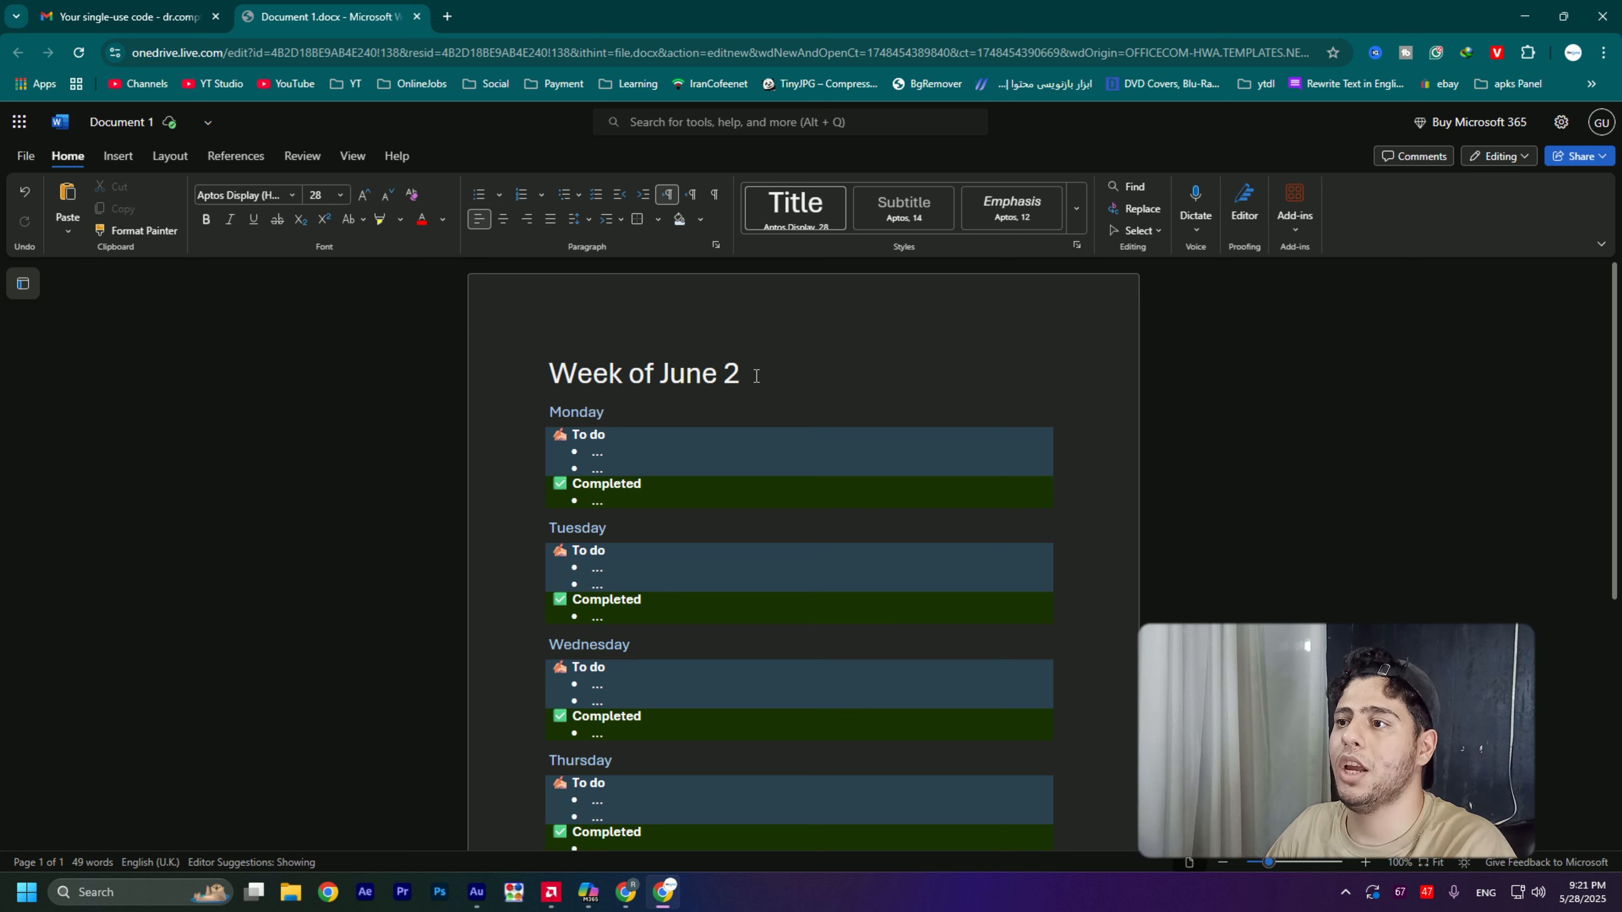
{"action": "left_click_drag", "start_coordinate": [743, 376], "coordinate": [547, 381]}
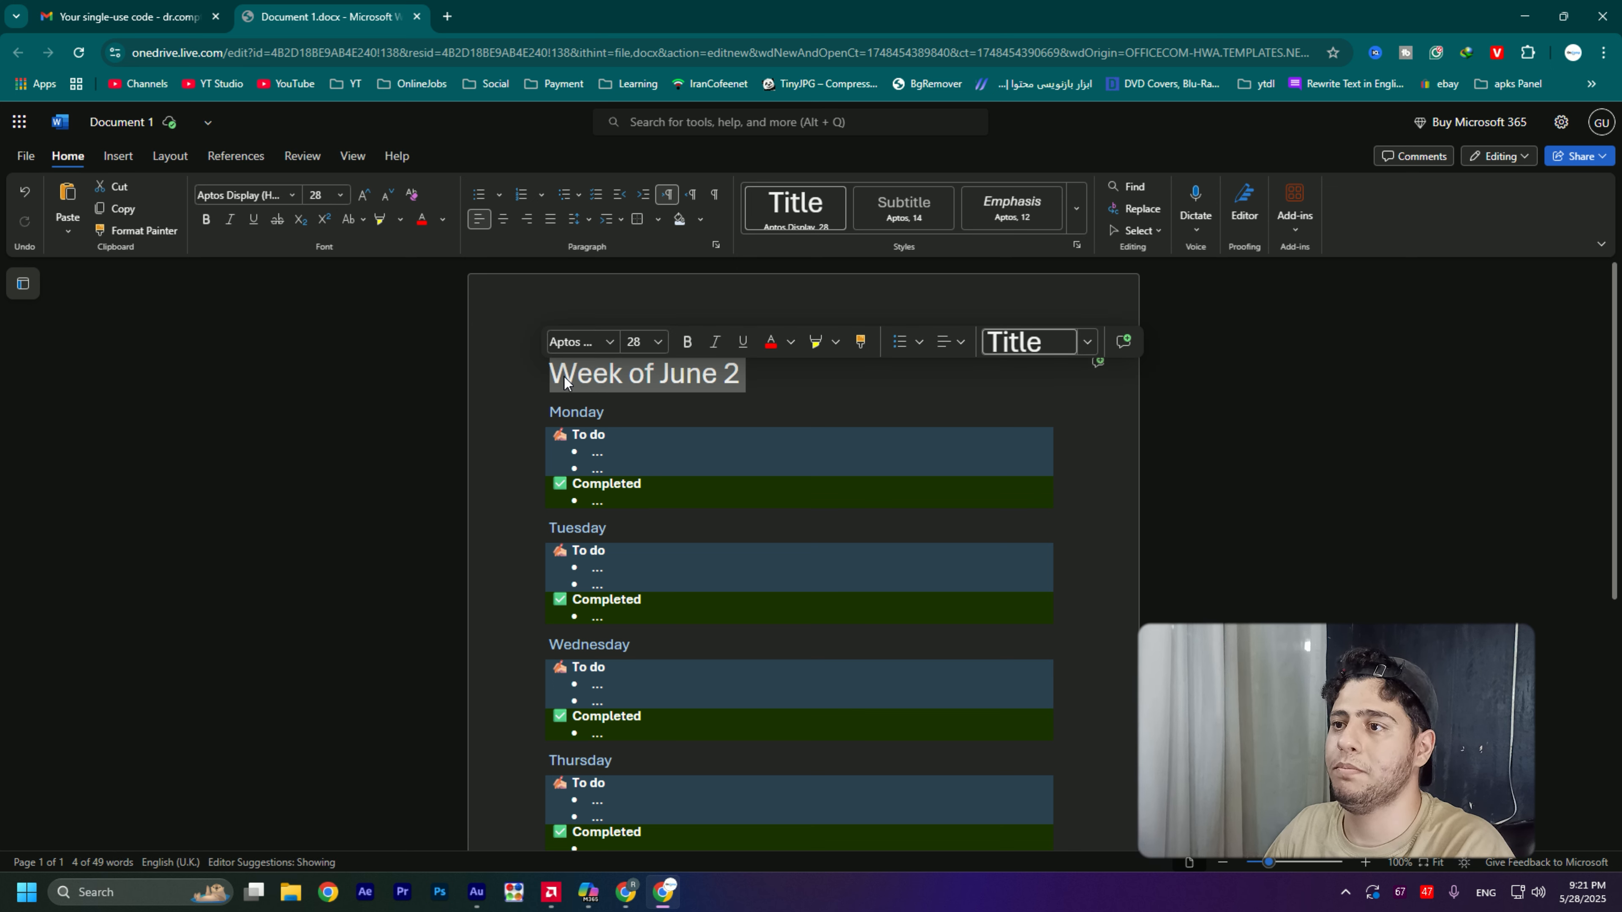
{"action": "left_click", "coordinate": [599, 342]}
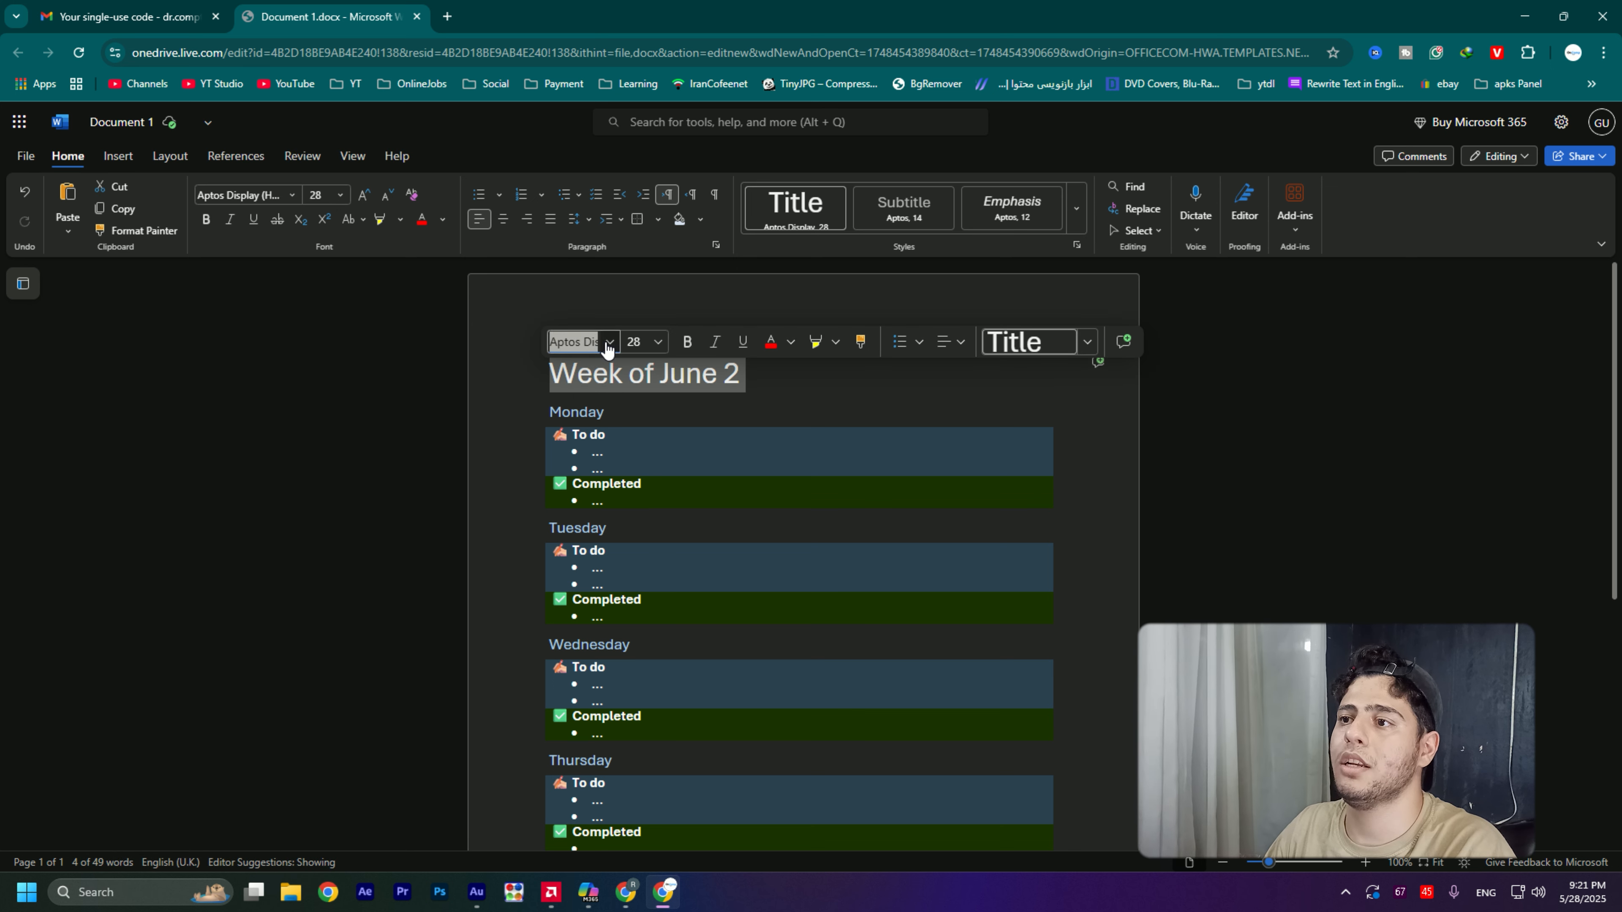
{"action": "left_click", "coordinate": [610, 342]}
{"action": "scroll", "coordinate": [728, 442], "scroll_direction": "down", "scroll_amount": 5}
{"action": "scroll", "coordinate": [728, 443], "scroll_direction": "up", "scroll_amount": 5}
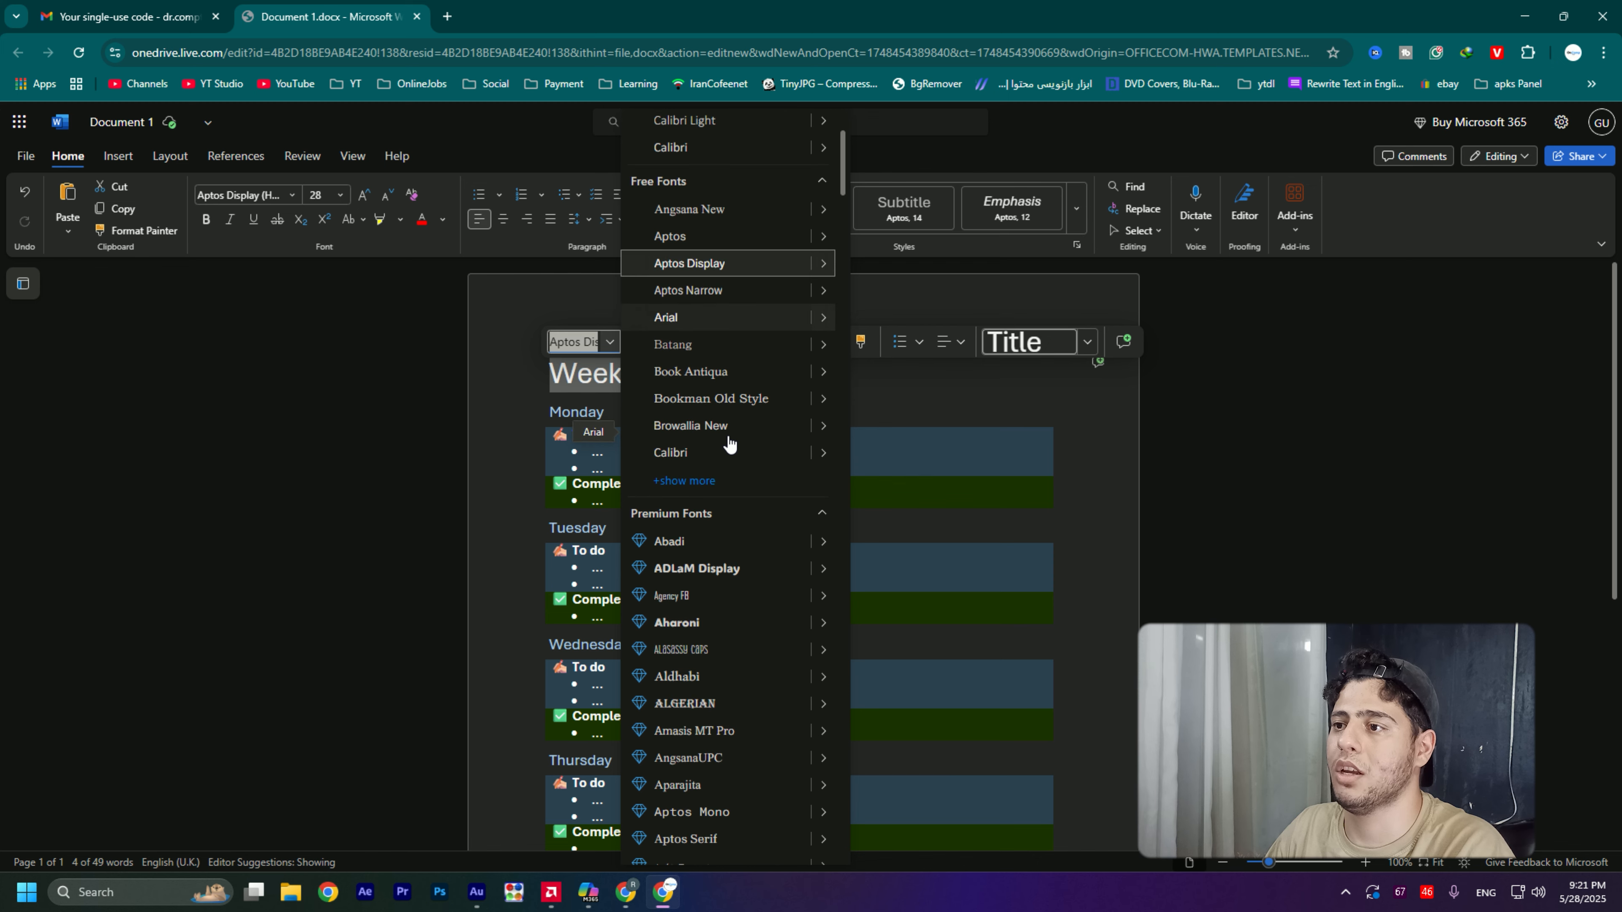
{"action": "scroll", "coordinate": [690, 648], "scroll_direction": "down", "scroll_amount": 6}
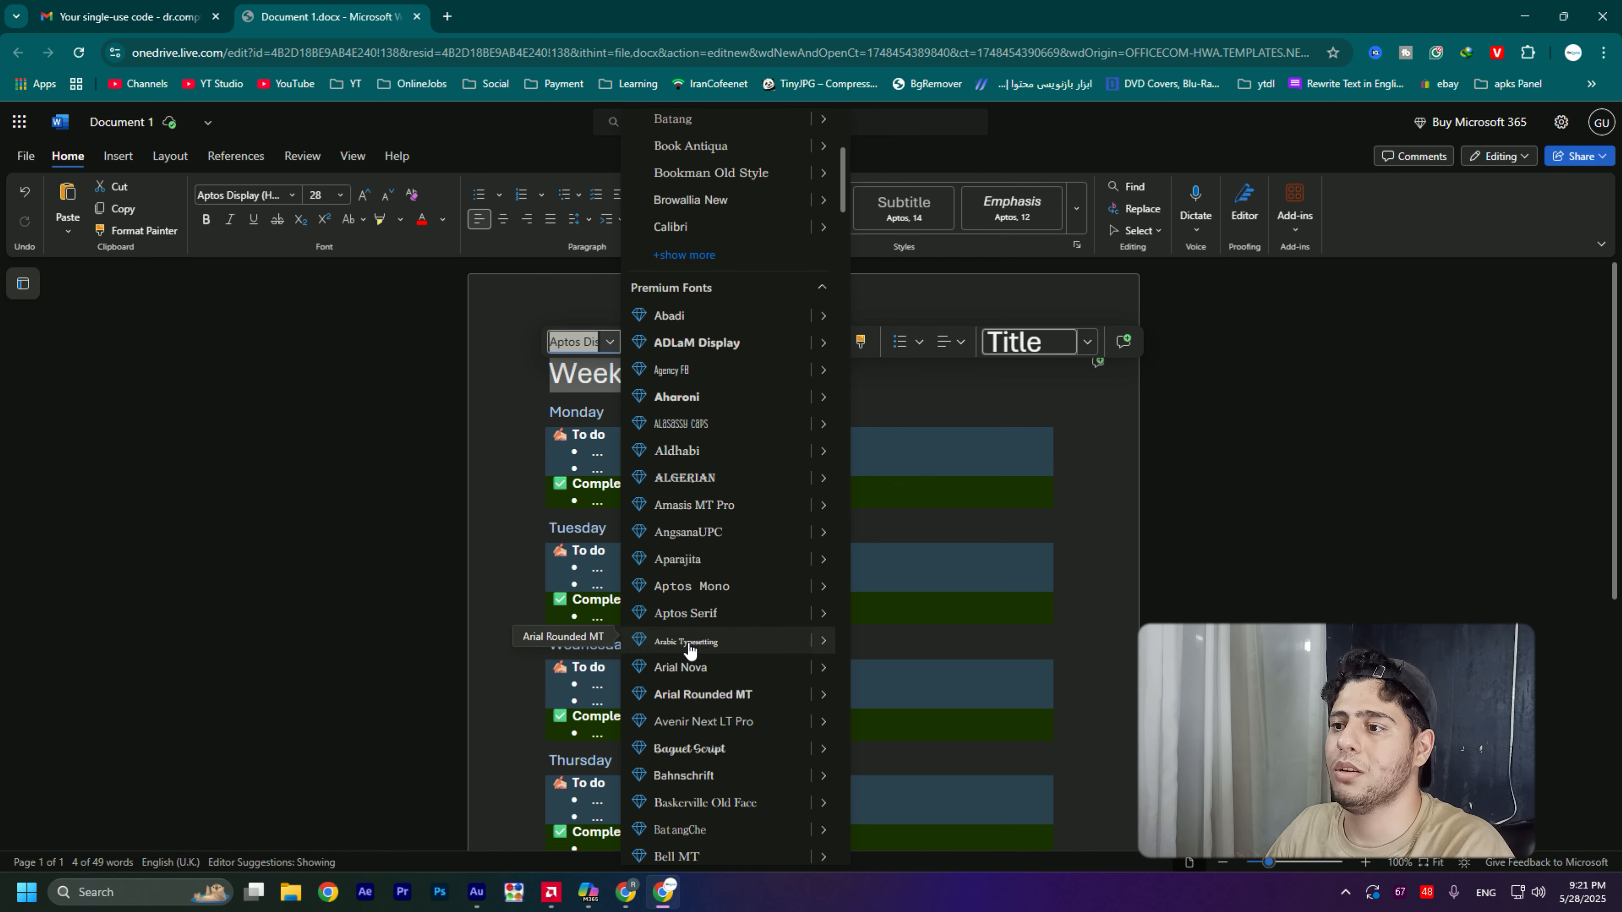
{"action": "scroll", "coordinate": [720, 619], "scroll_direction": "up", "scroll_amount": 7}
{"action": "scroll", "coordinate": [720, 615], "scroll_direction": "up", "scroll_amount": 2}
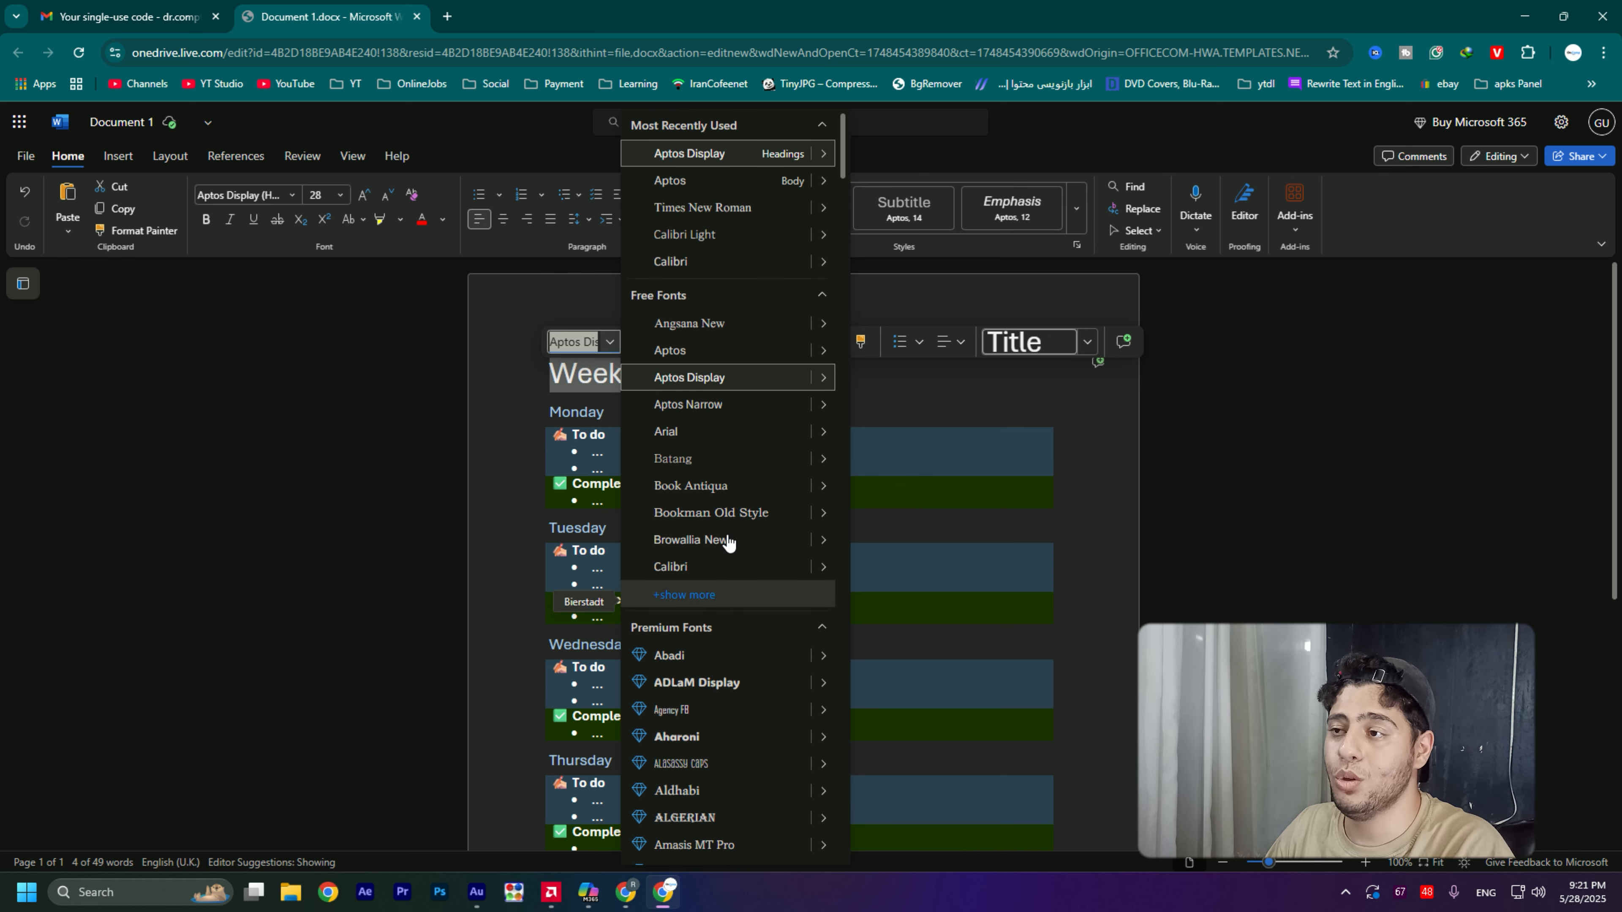
{"action": "left_click", "coordinate": [708, 324]}
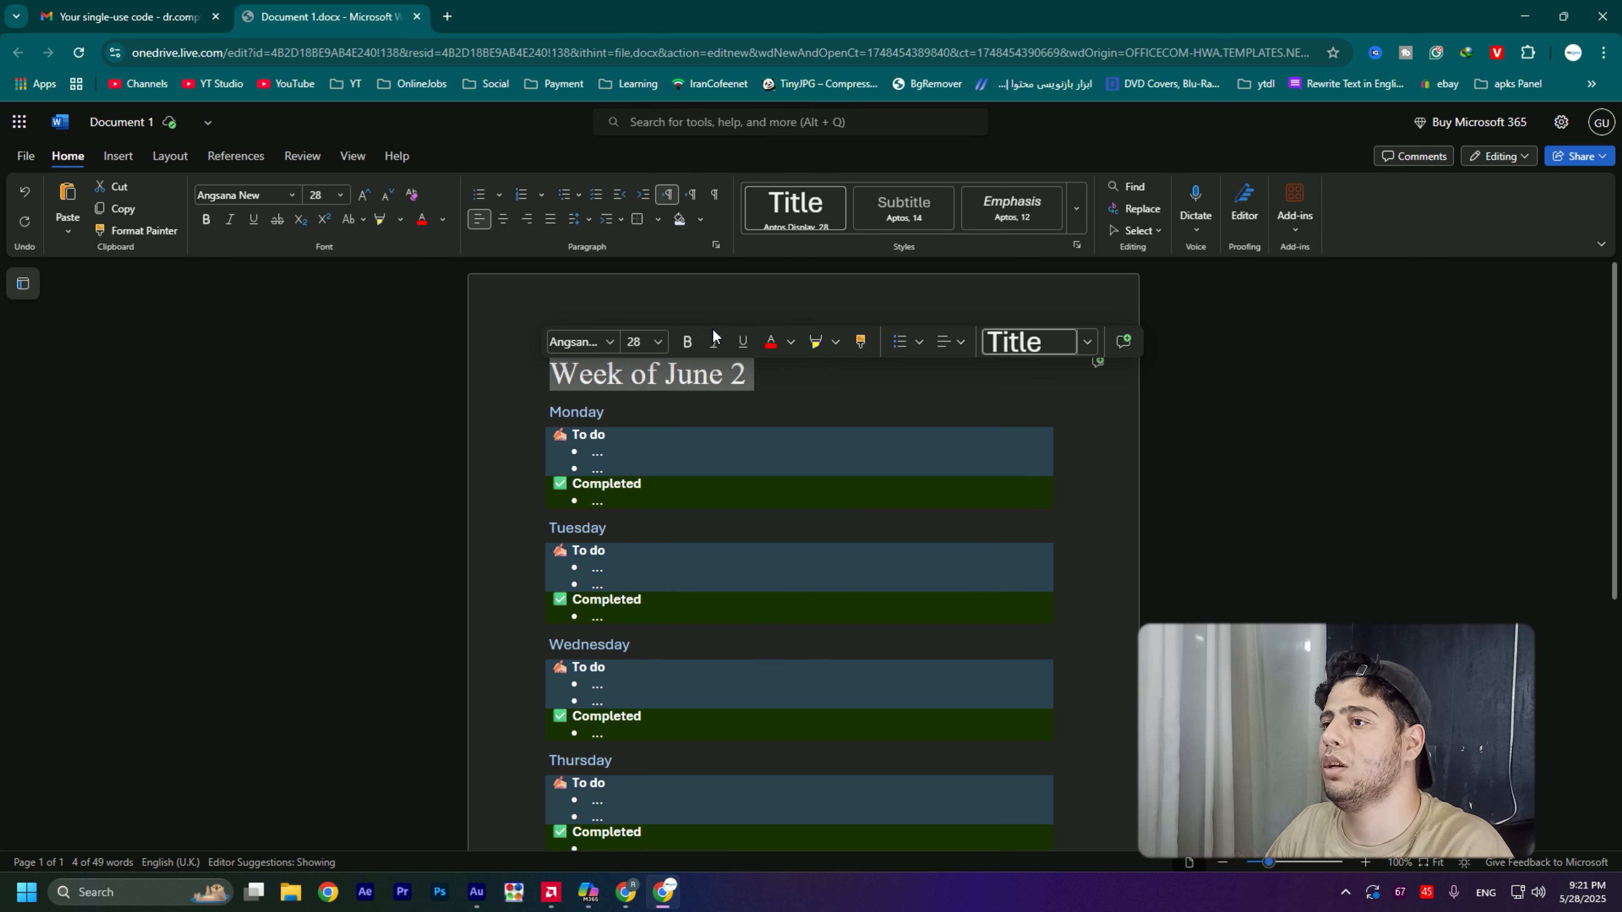
- Change the "Week of June 2" title to the Aptos font at size 36
{"action": "left_click", "coordinate": [610, 343]}
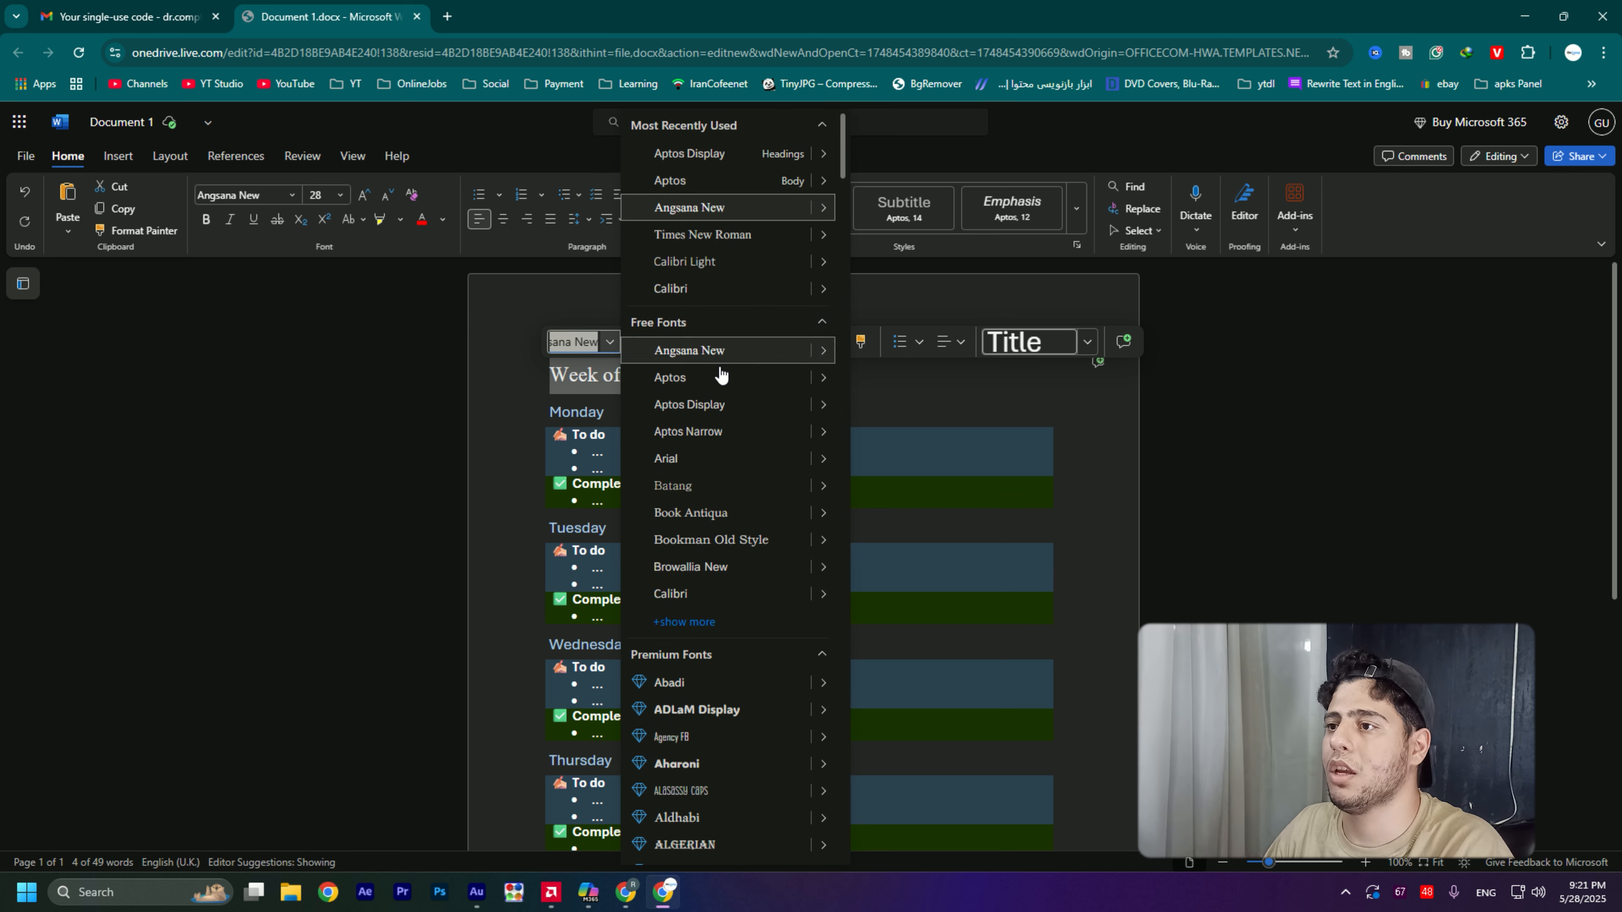
{"action": "left_click", "coordinate": [724, 373]}
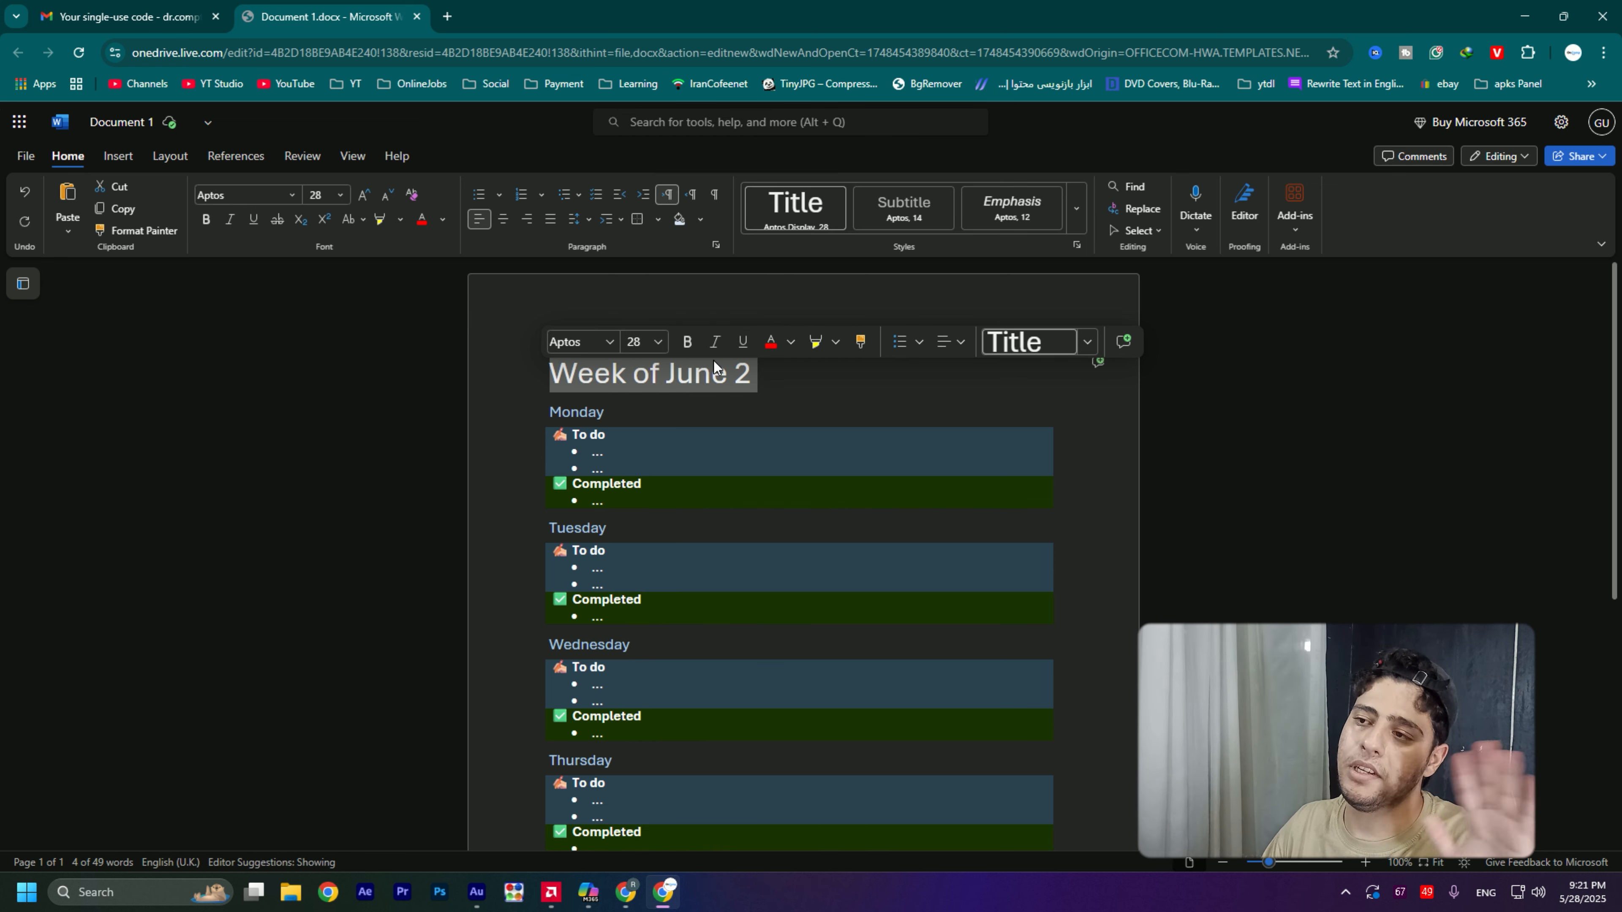
{"action": "left_click", "coordinate": [652, 345]}
{"action": "left_click", "coordinate": [655, 345]}
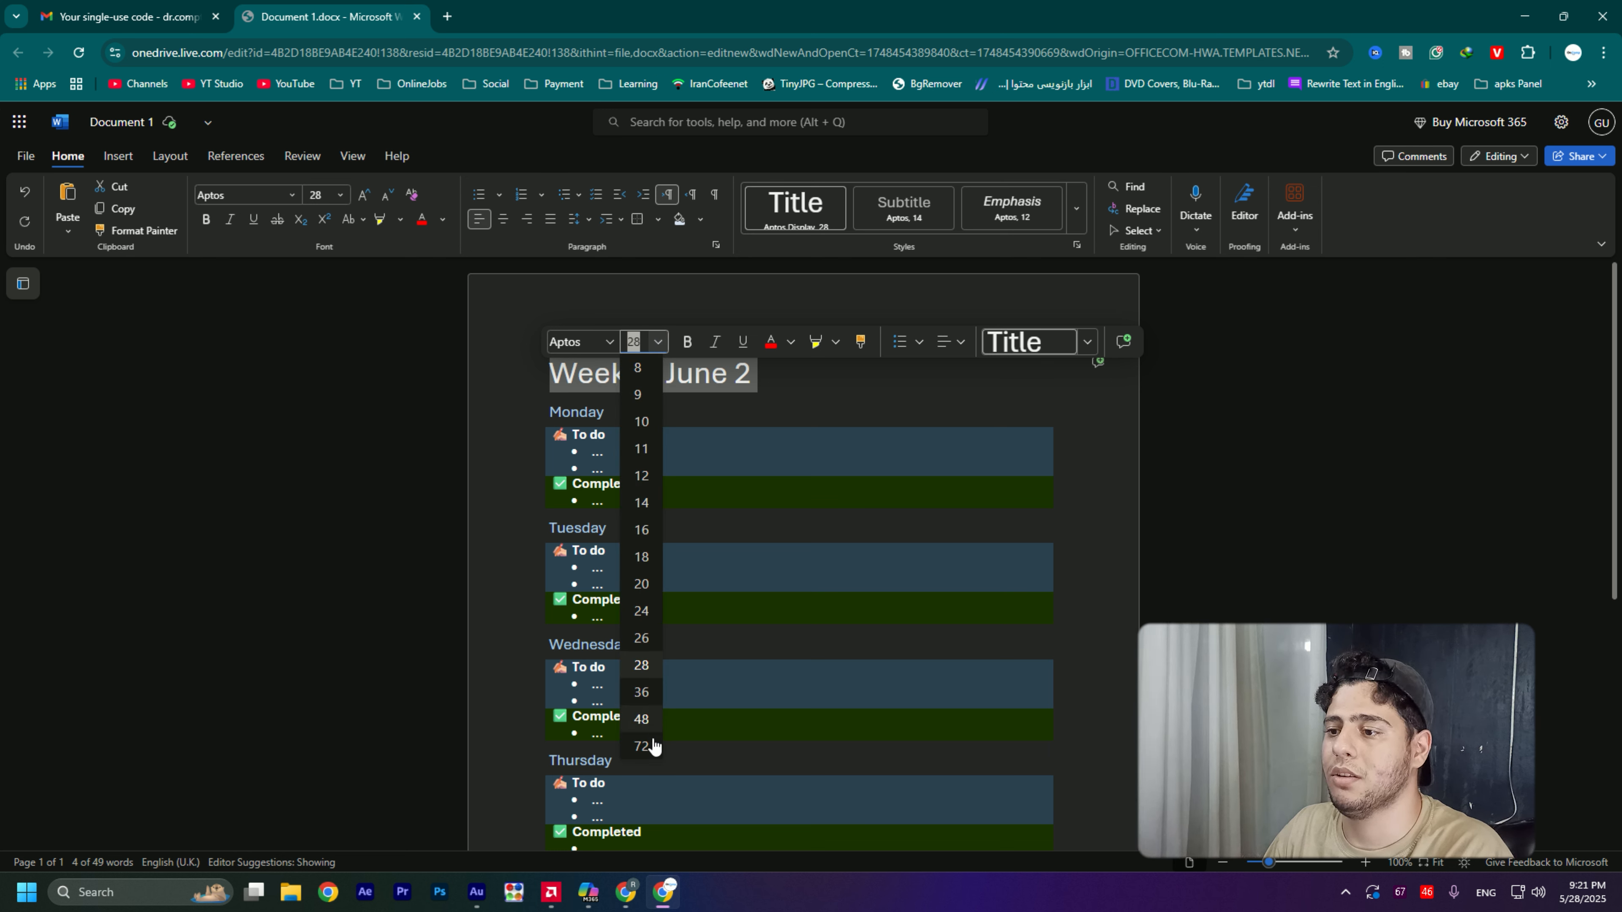
{"action": "left_click", "coordinate": [642, 692]}
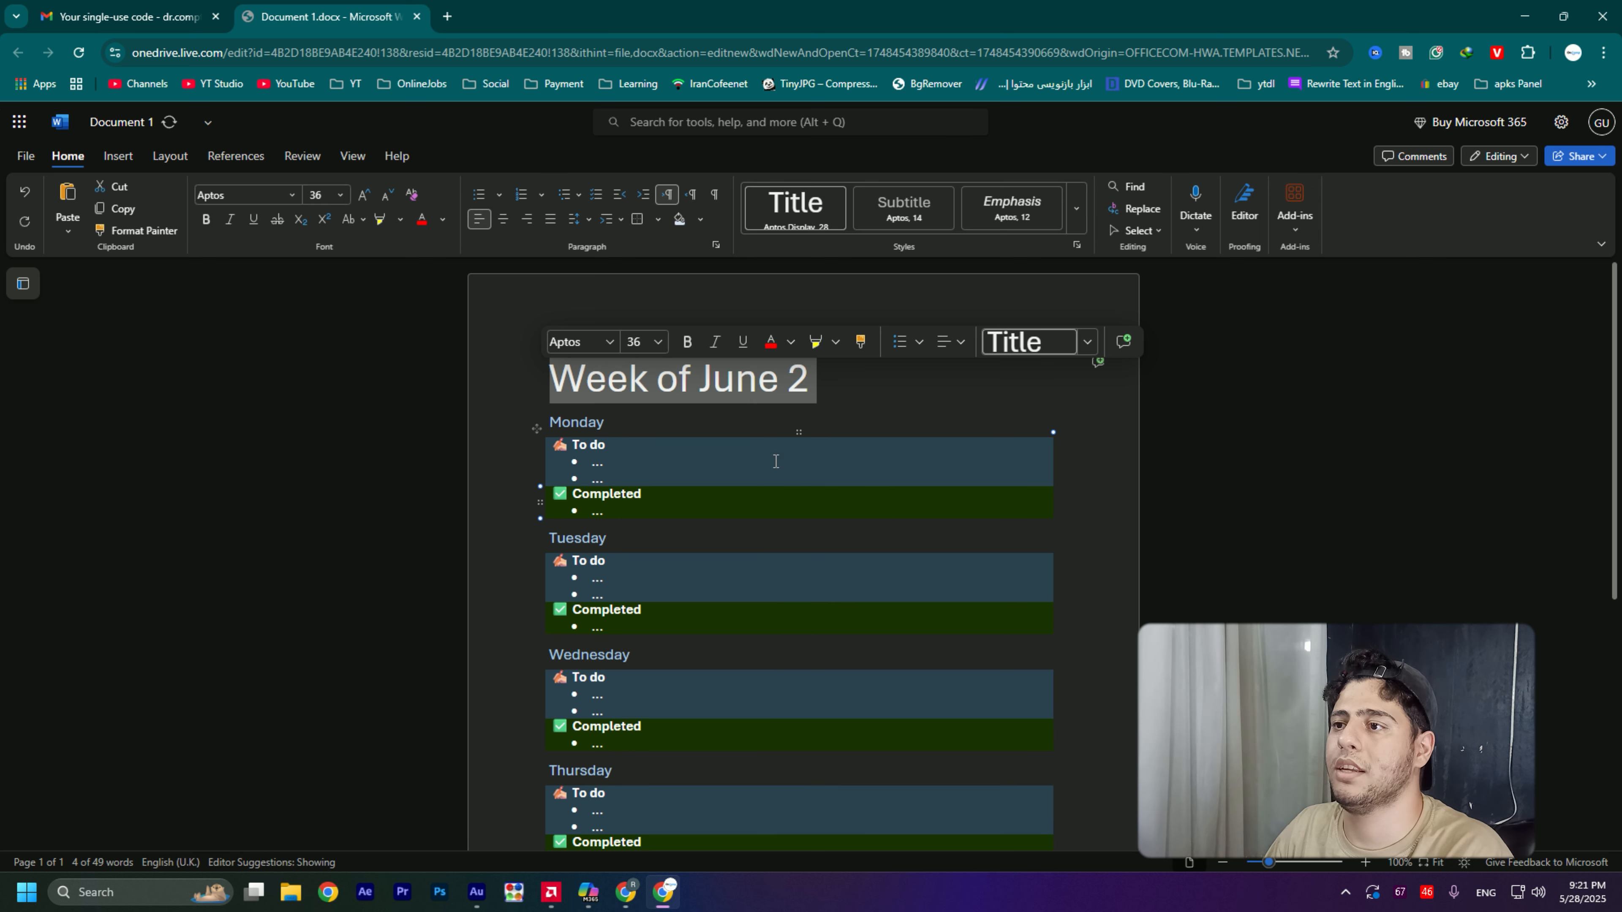
- Set the font size of the "Week of June 2" title to 11
{"action": "left_click", "coordinate": [642, 343]}
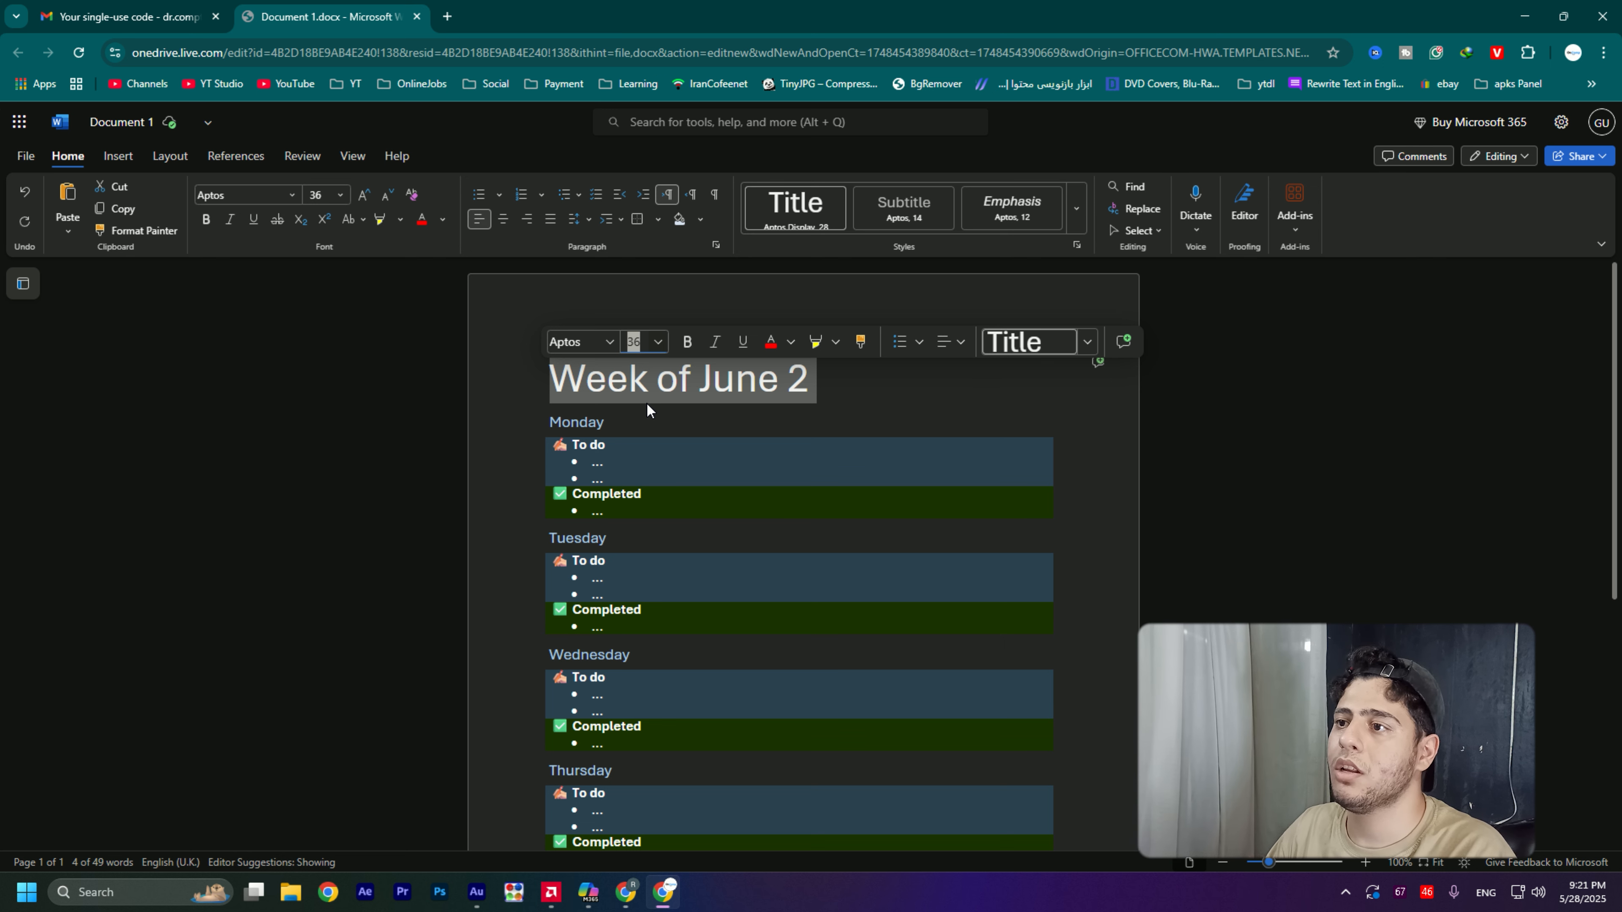
{"action": "left_click", "coordinate": [643, 341]}
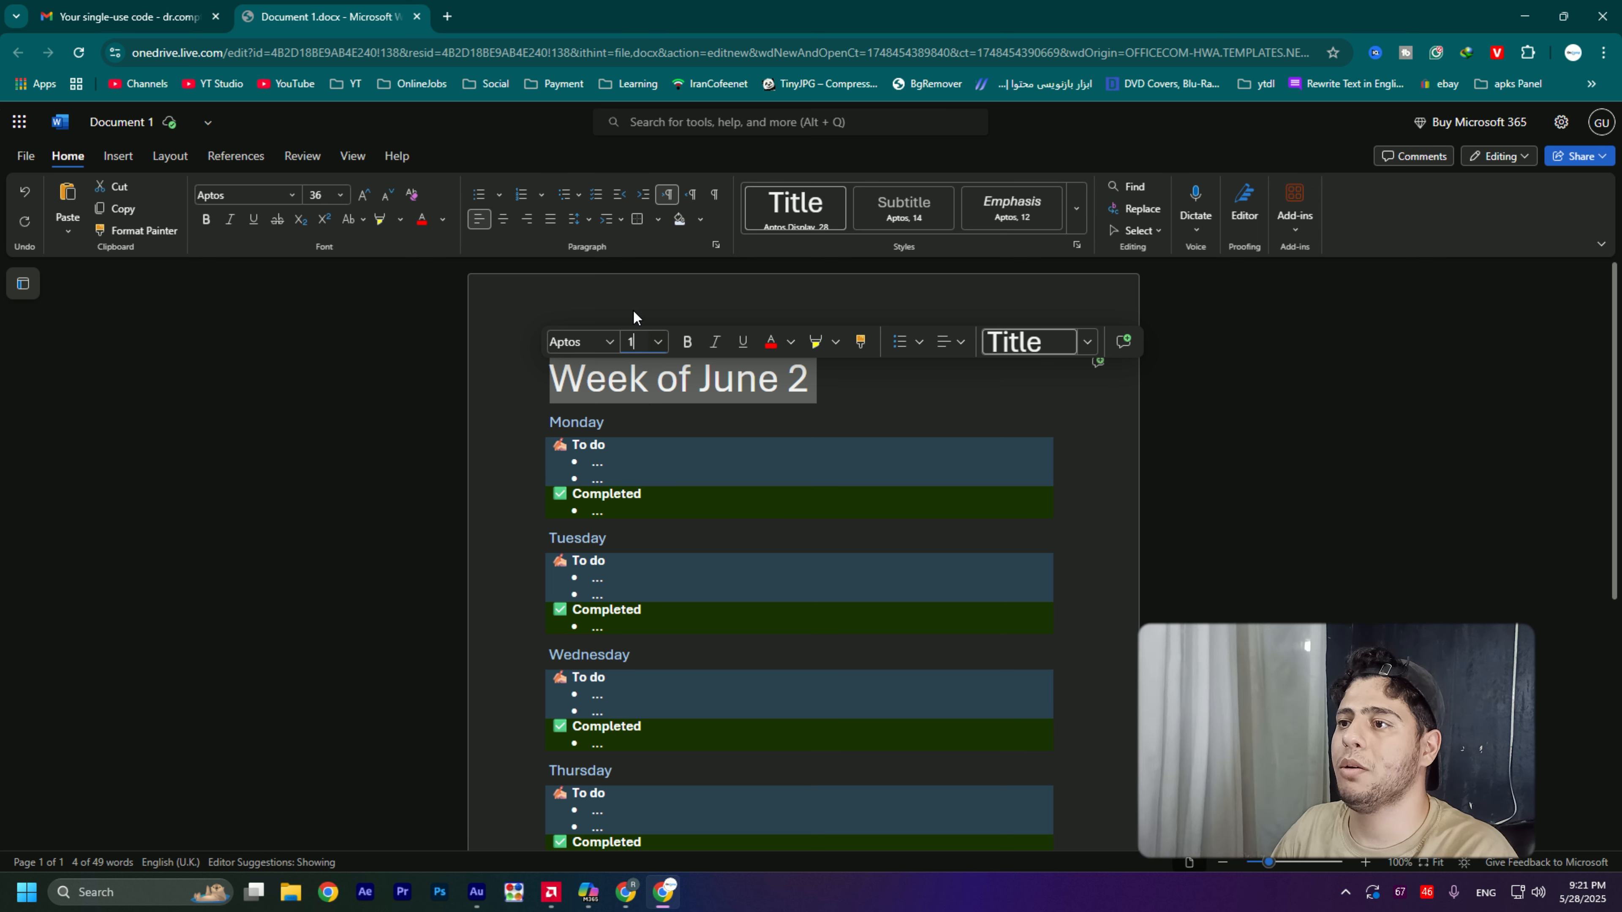
{"action": "type", "text": "11"}
{"action": "key", "text": "Return"}
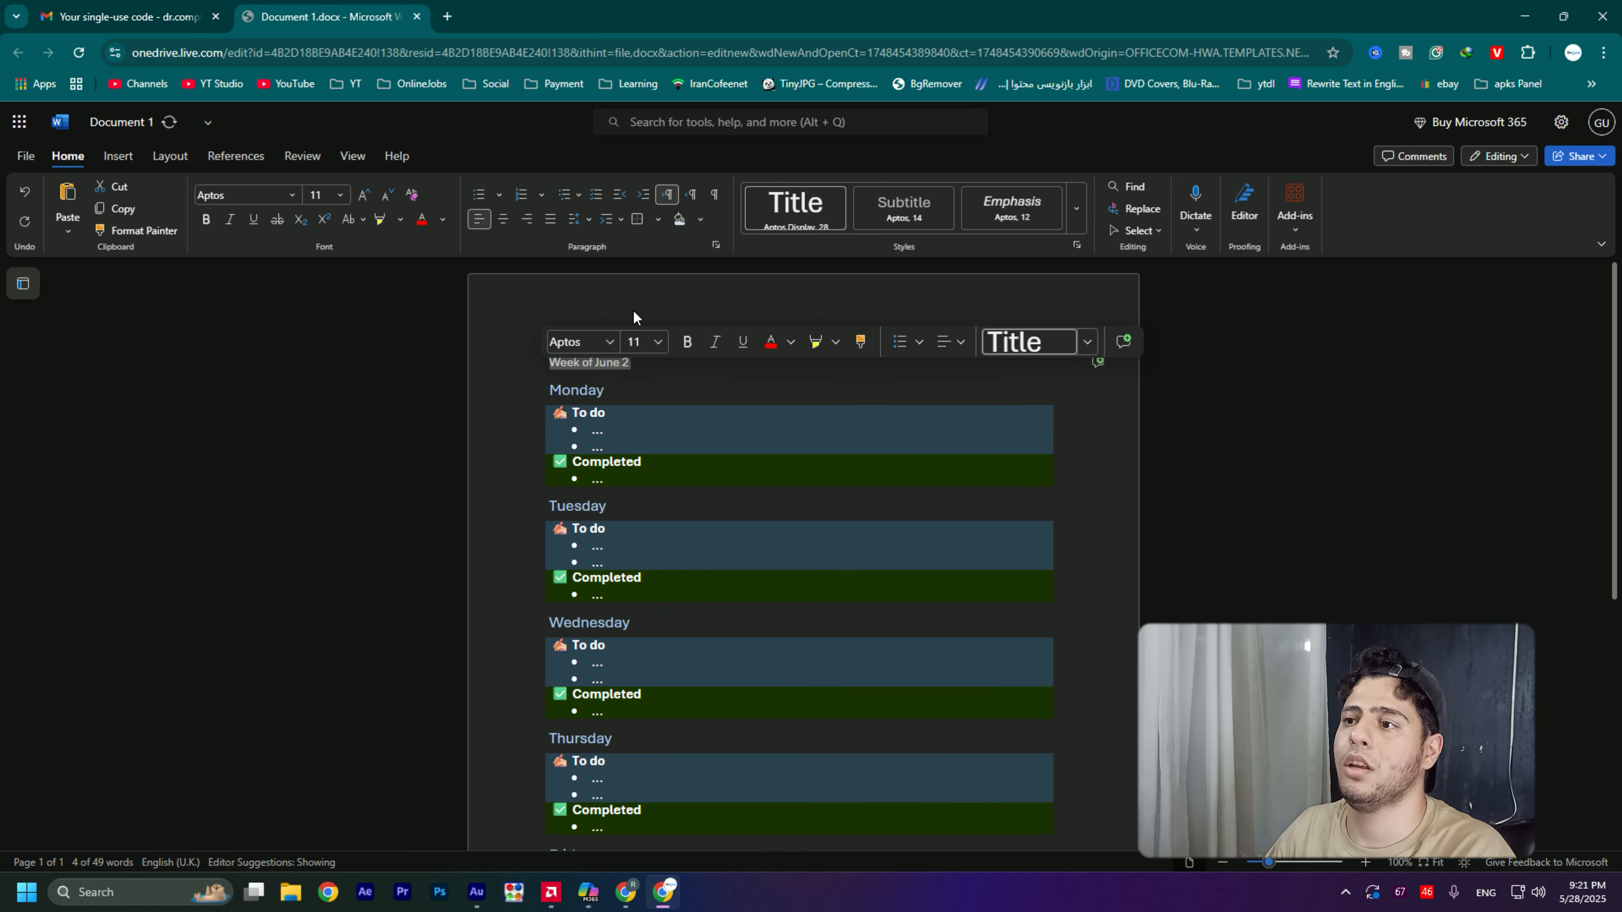
- Set the font size of the "Week of June 2" title to 25
{"action": "left_click", "coordinate": [643, 342]}
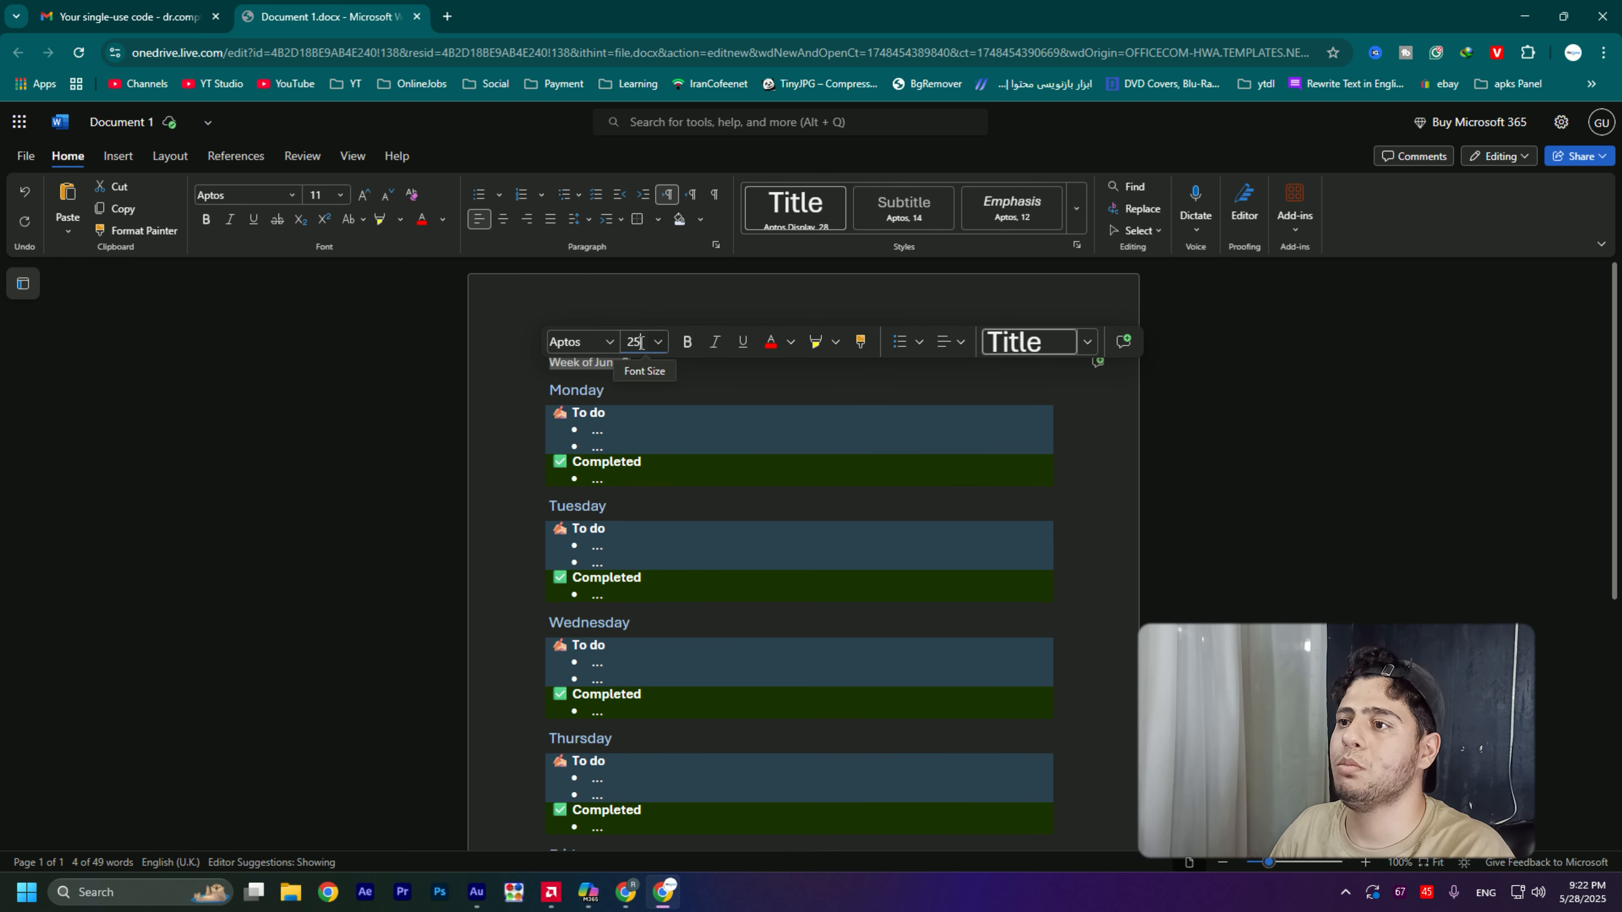
{"action": "type", "text": "25"}
{"action": "key", "text": "Return"}
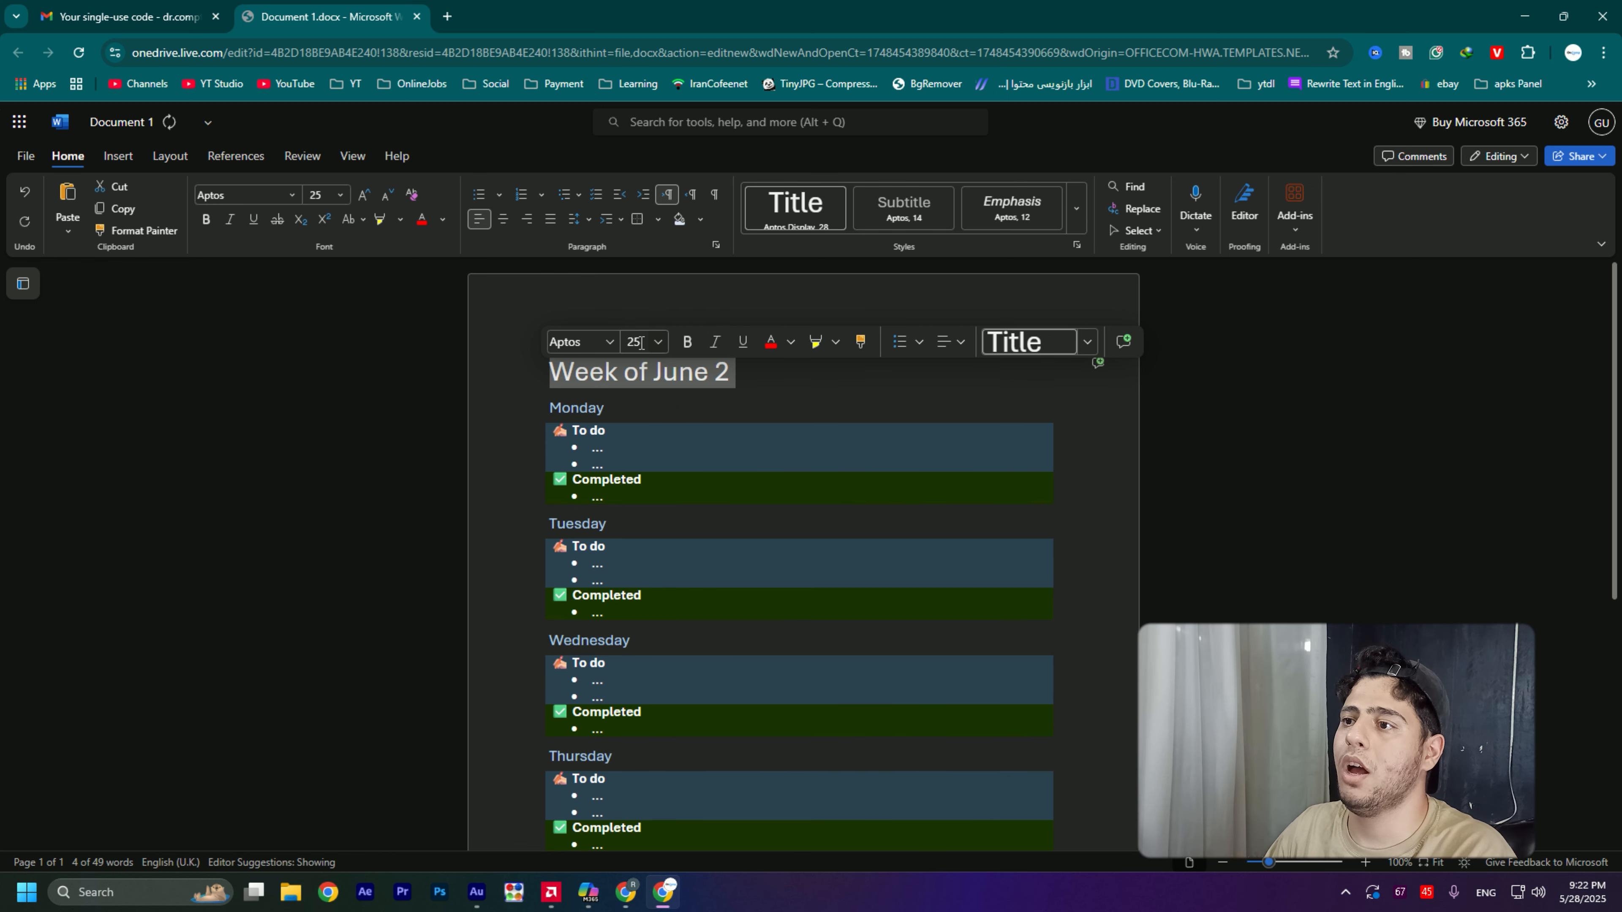
- Make the "Week of June 2" title bold and italic
{"action": "left_click", "coordinate": [688, 343]}
{"action": "left_click", "coordinate": [744, 373]}
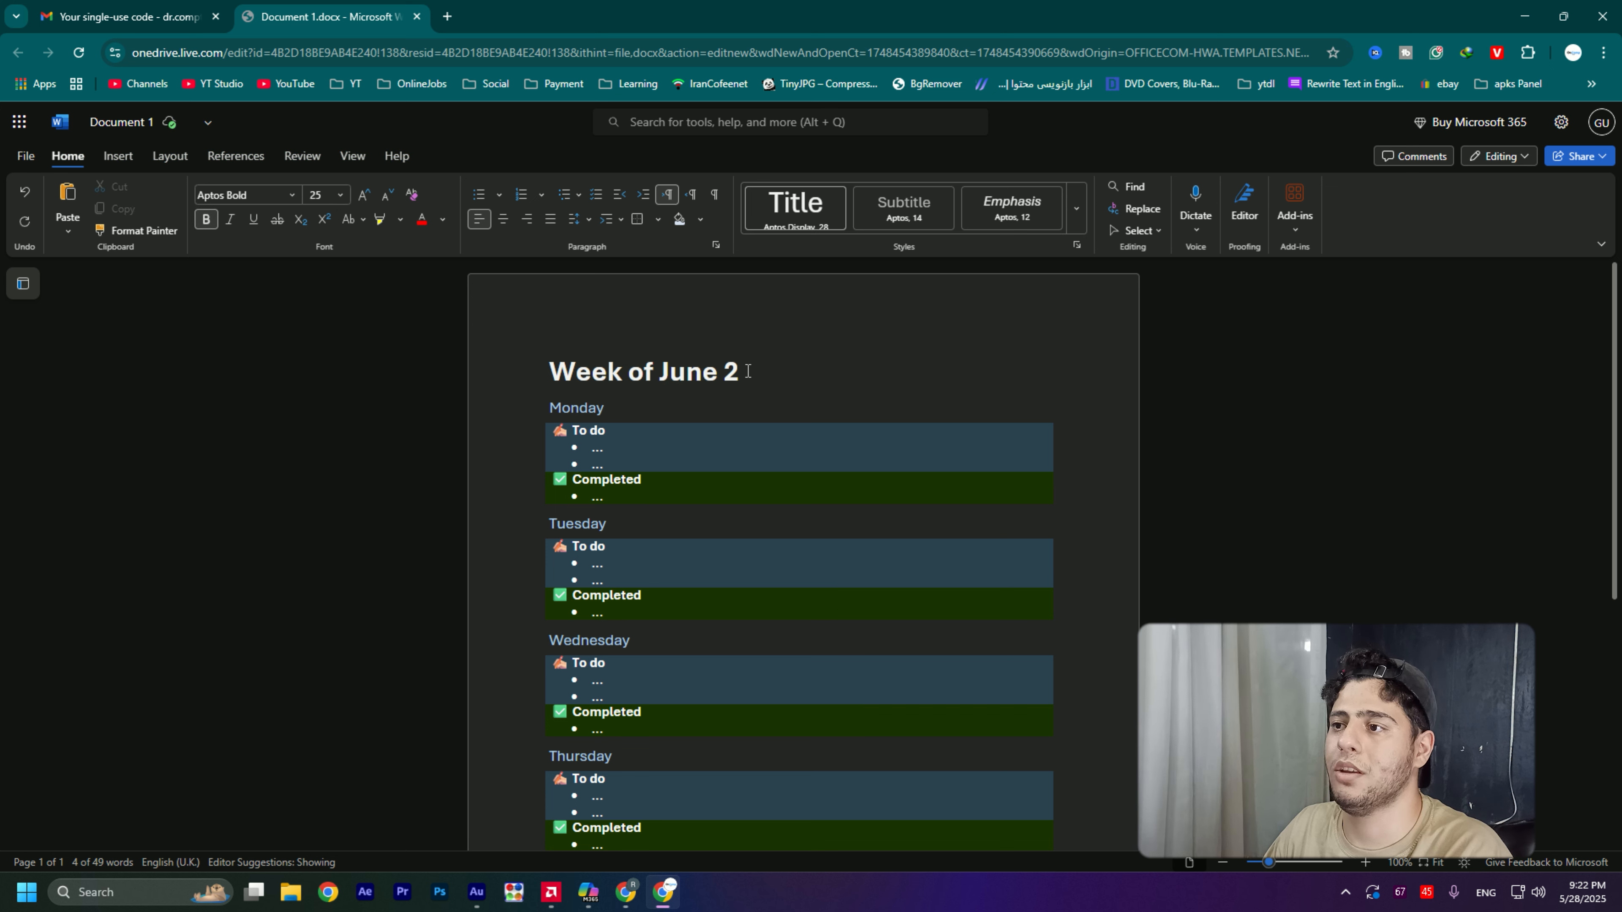
{"action": "left_click_drag", "start_coordinate": [743, 373], "coordinate": [554, 382]}
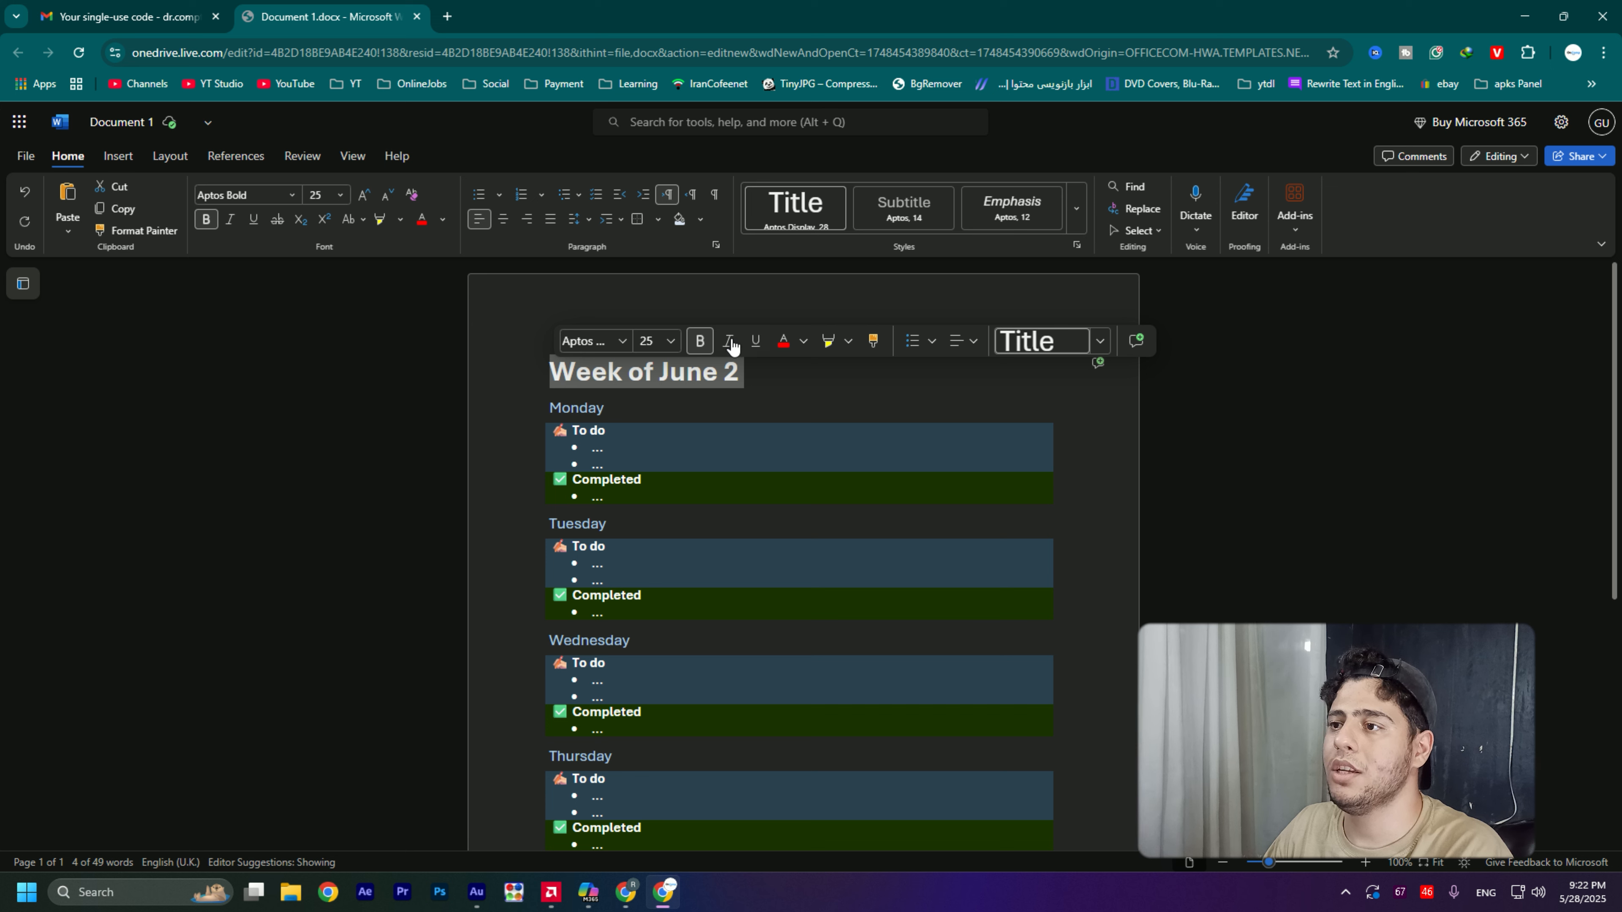
{"action": "left_click", "coordinate": [727, 340]}
{"action": "left_click", "coordinate": [758, 377]}
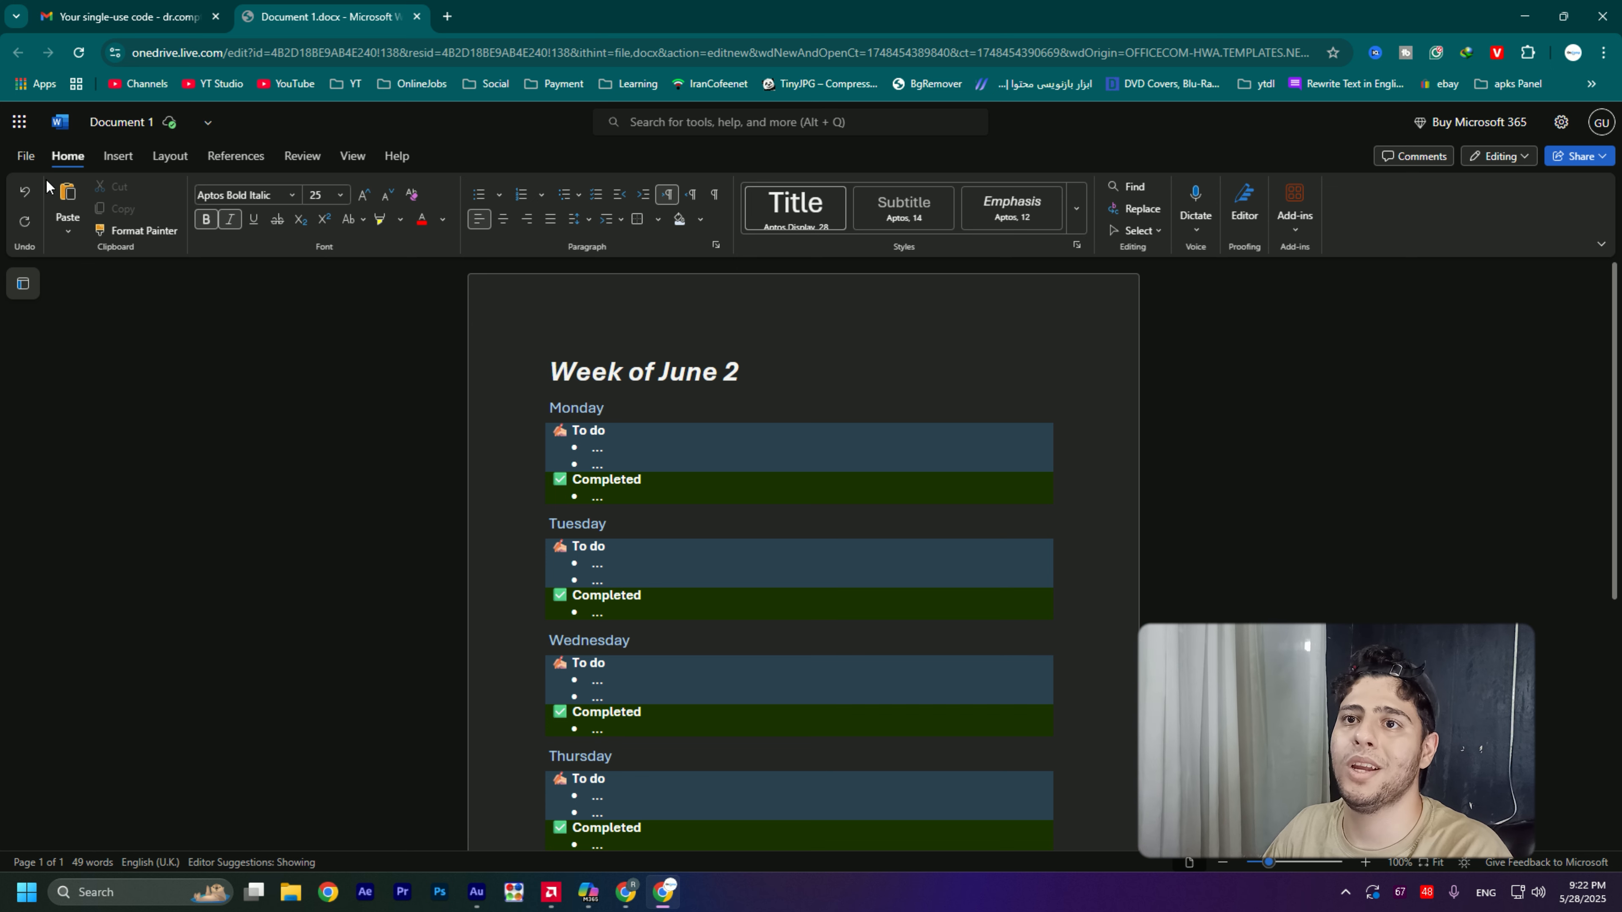
- Remove the bold and italic formatting from the "Week of June 2" title
{"action": "left_click", "coordinate": [207, 220]}
{"action": "left_click", "coordinate": [211, 224]}
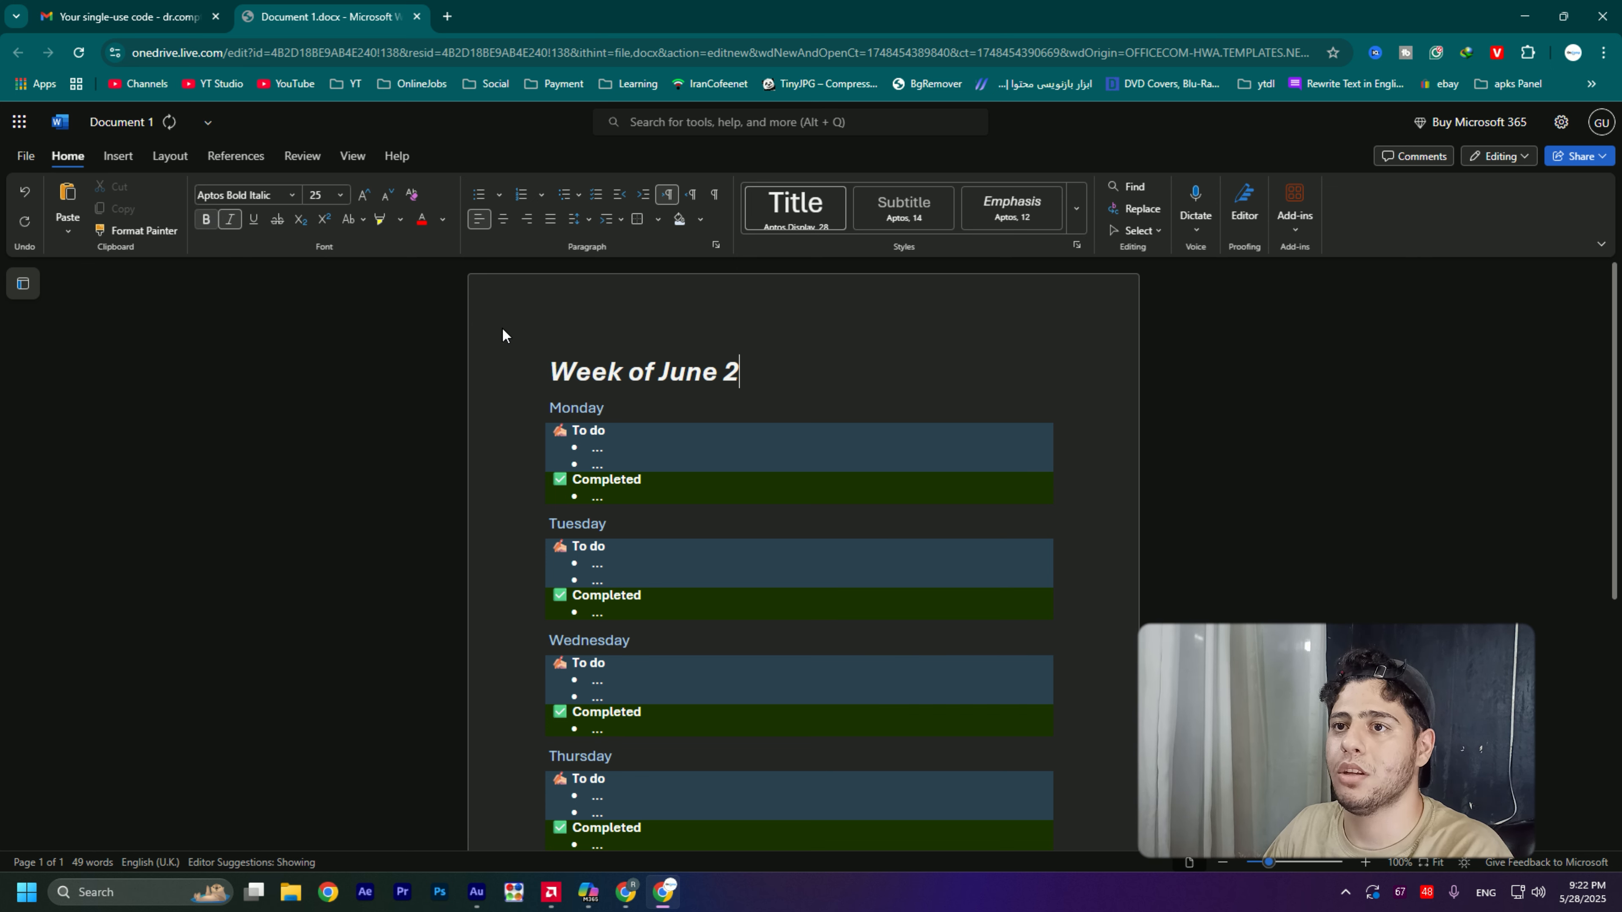
{"action": "left_click_drag", "start_coordinate": [735, 360], "coordinate": [535, 360]}
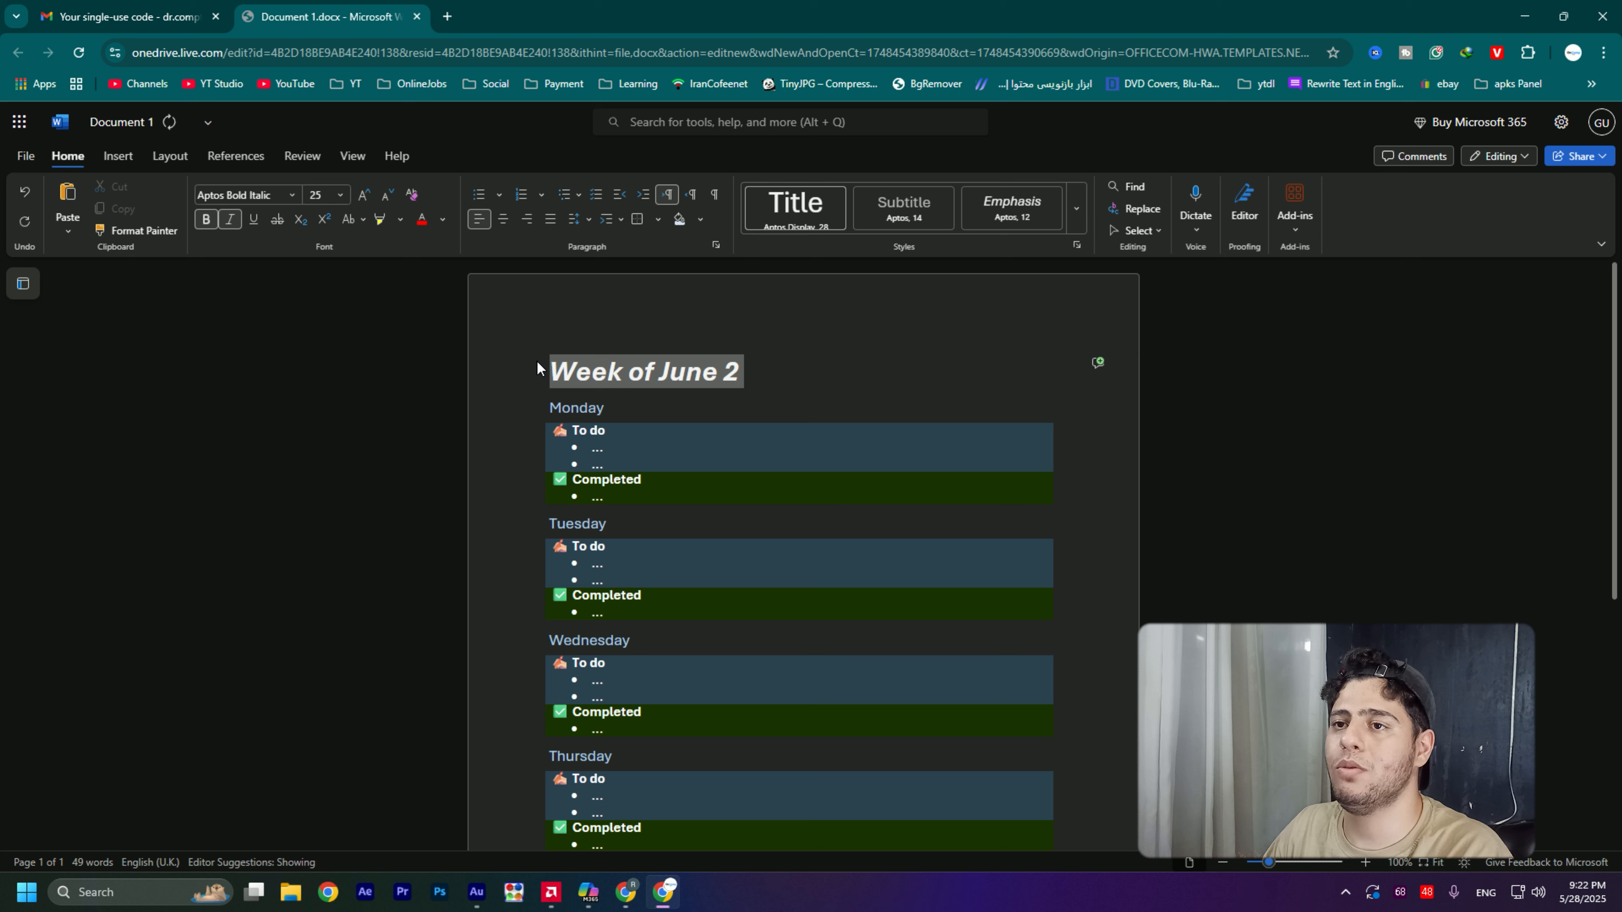
{"action": "left_click", "coordinate": [211, 223]}
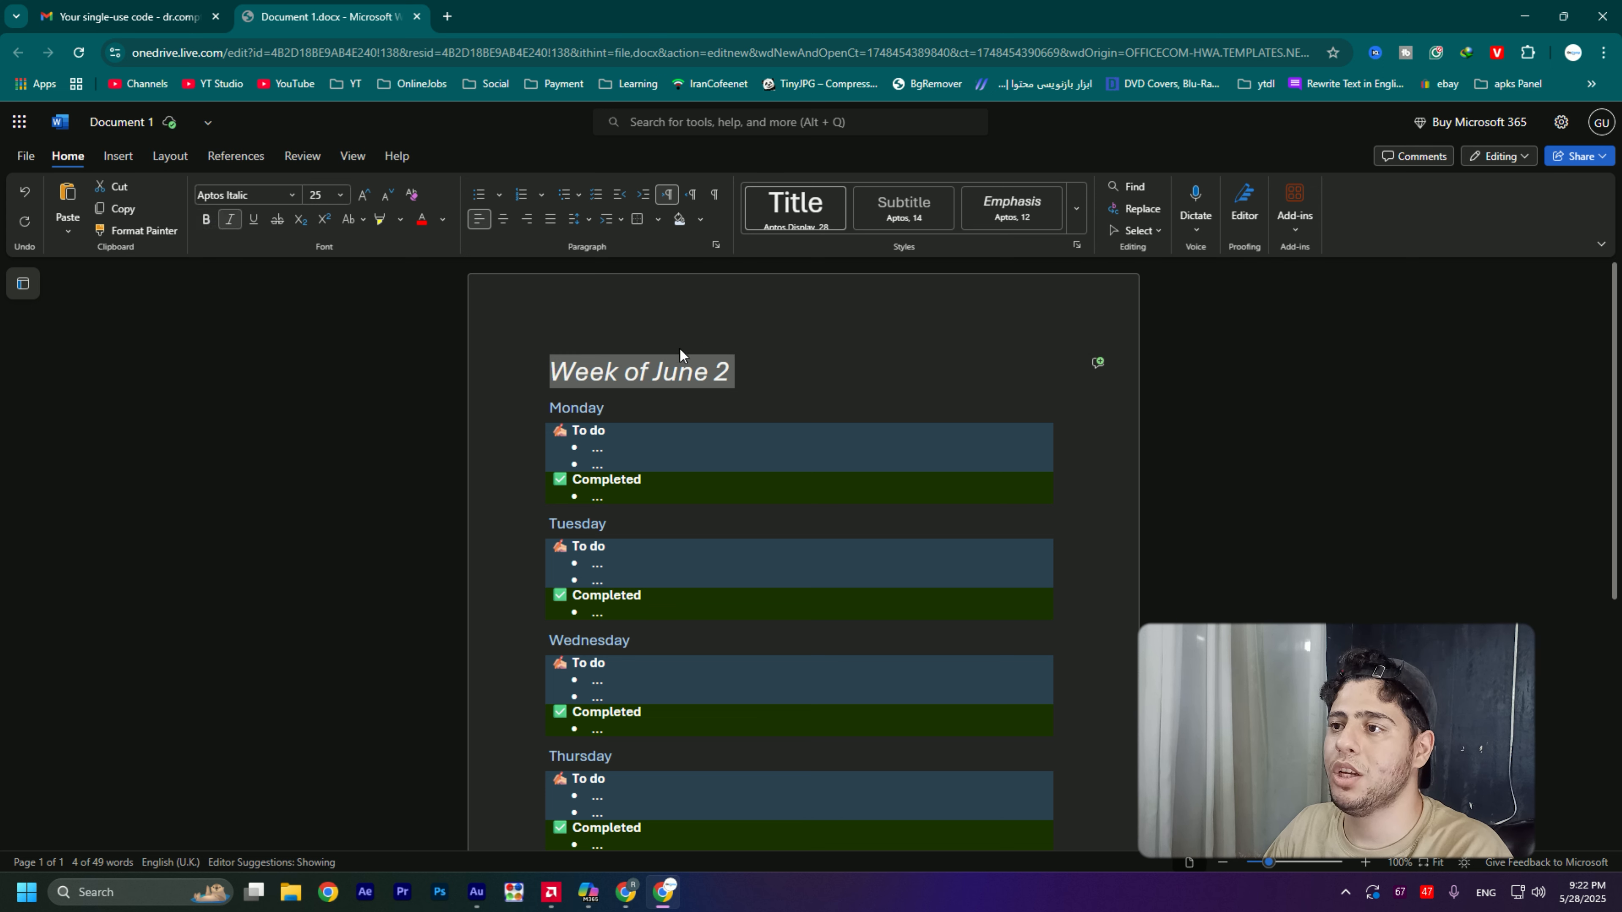
{"action": "left_click", "coordinate": [693, 372]}
{"action": "left_click_drag", "start_coordinate": [735, 373], "coordinate": [547, 379]}
{"action": "left_click", "coordinate": [230, 219]}
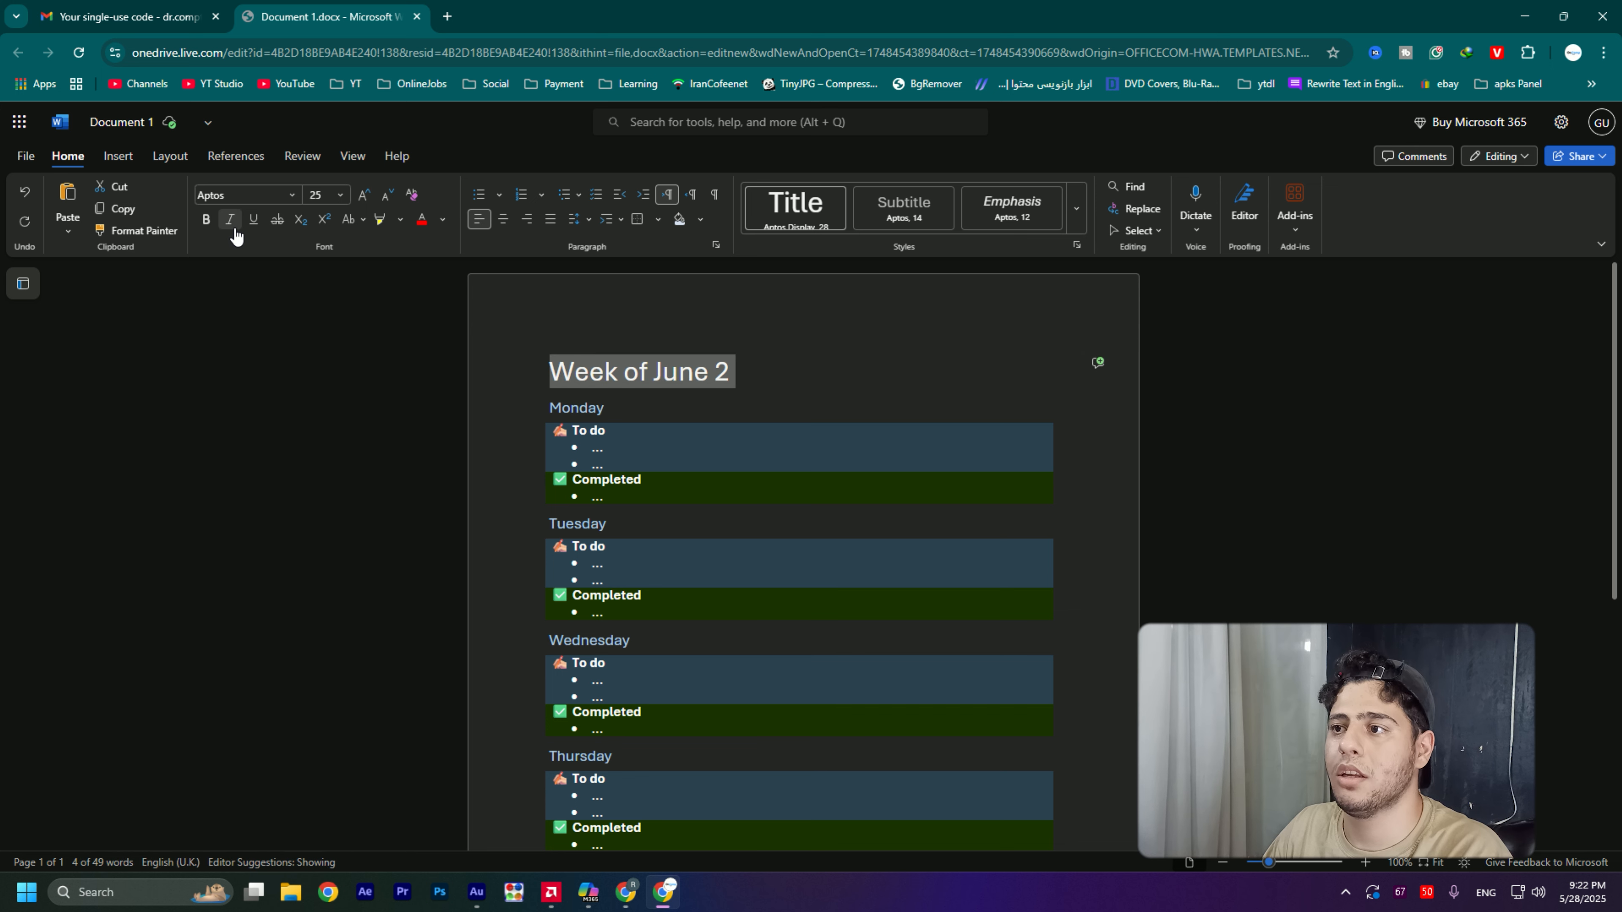
{"action": "left_click", "coordinate": [725, 374]}
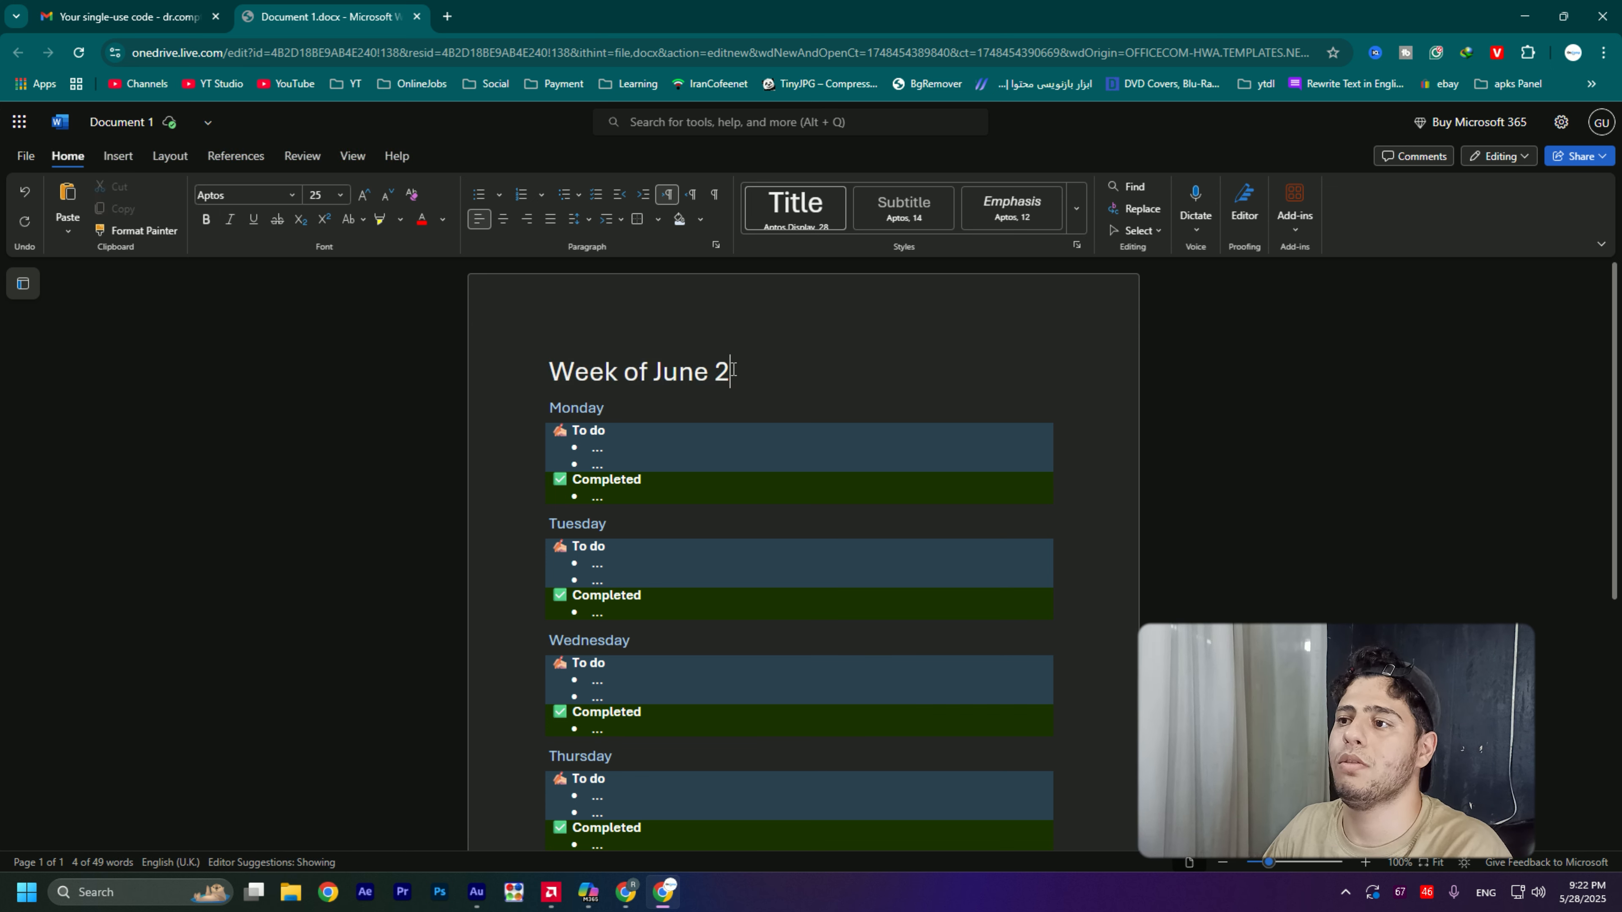
- Underline the "Week of June 2" title and remove the underline again
{"action": "left_click_drag", "start_coordinate": [714, 369], "coordinate": [553, 377]}
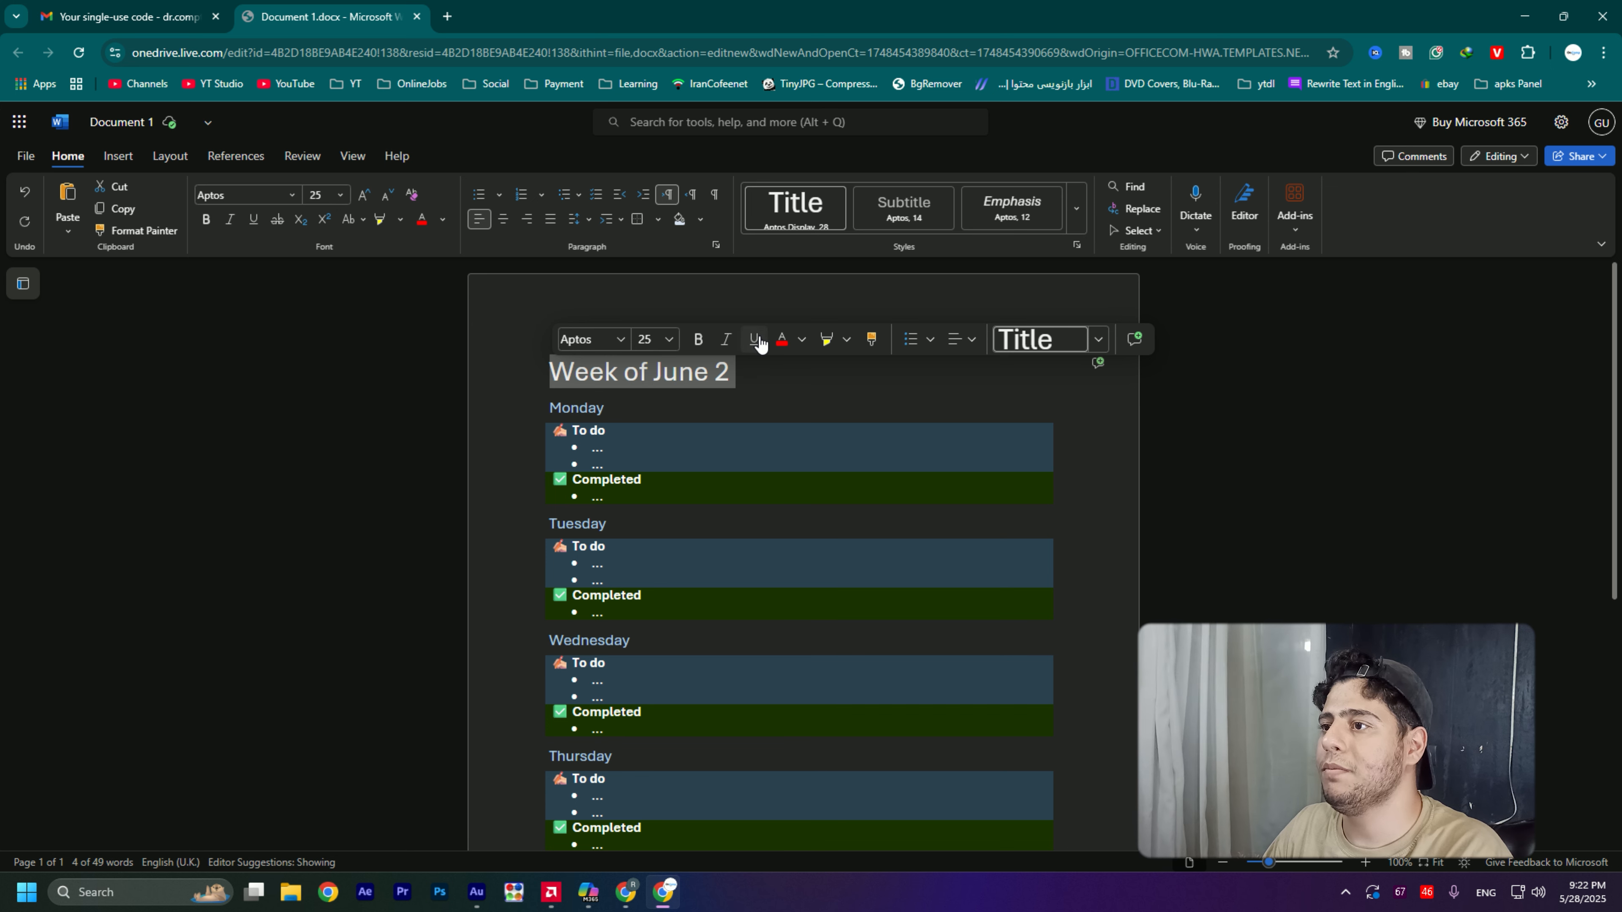
{"action": "left_click", "coordinate": [755, 342]}
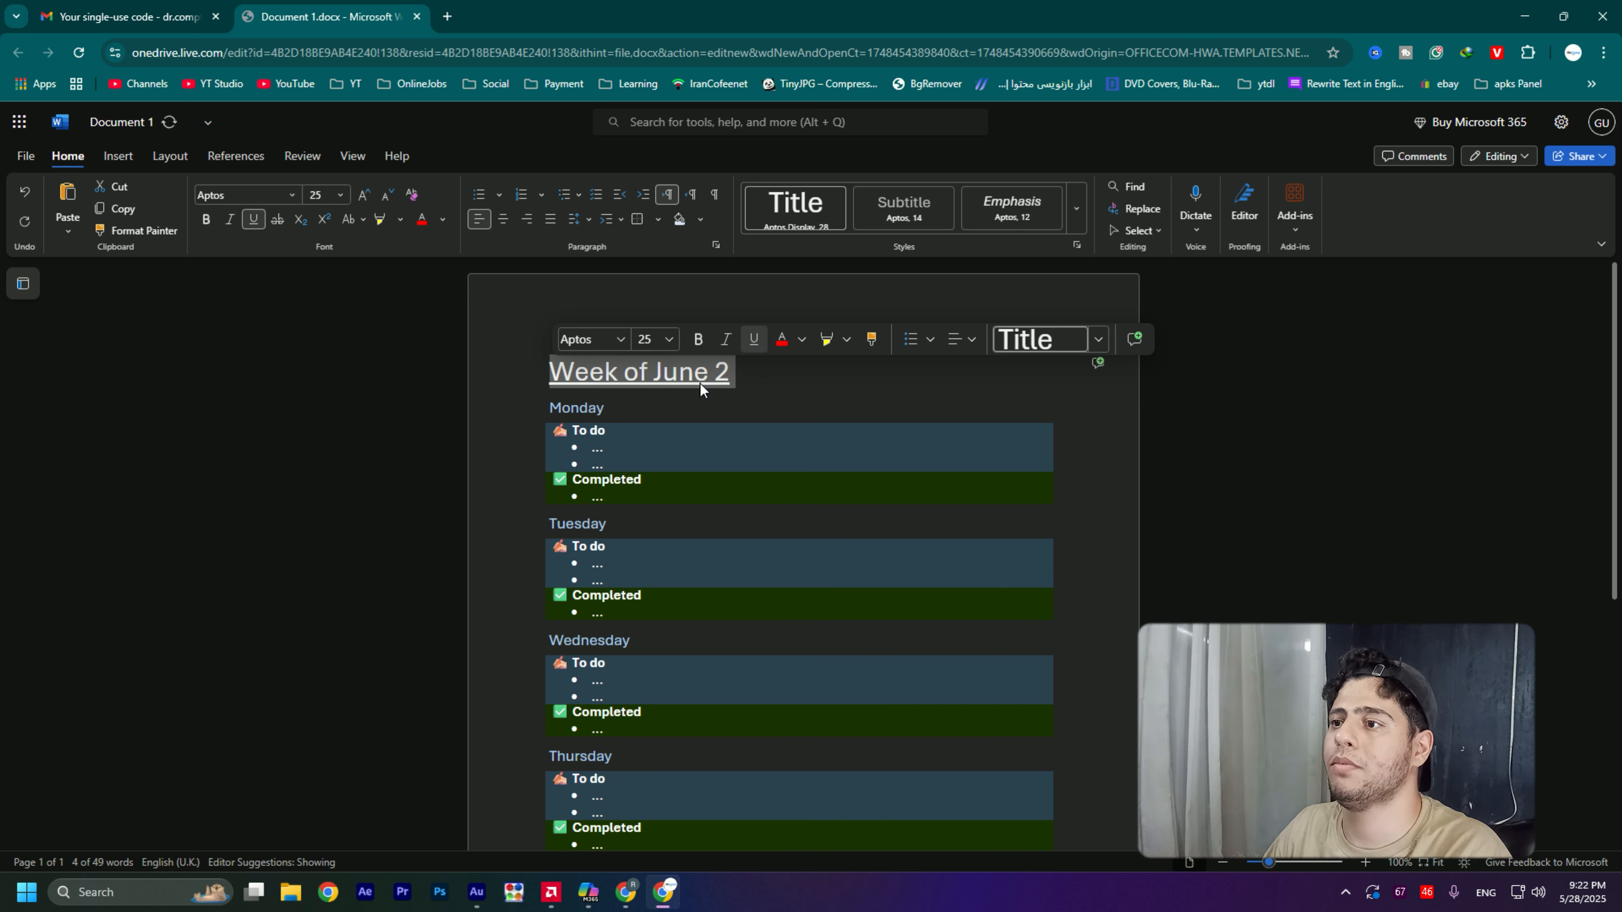
{"action": "left_click", "coordinate": [736, 371]}
{"action": "left_click_drag", "start_coordinate": [734, 372], "coordinate": [545, 374]}
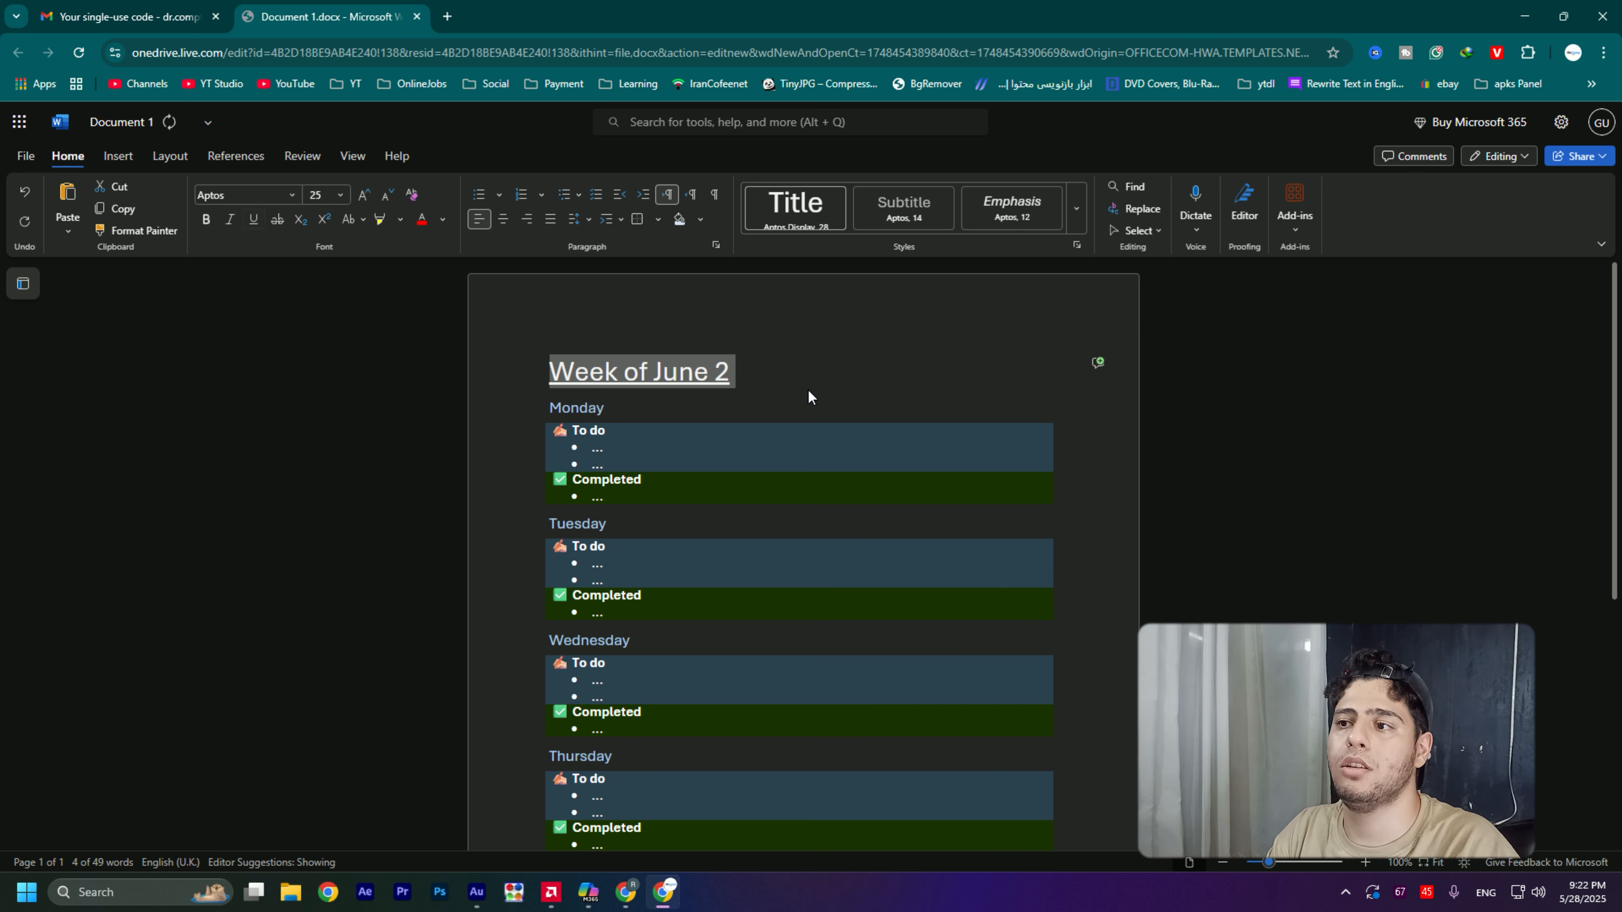
{"action": "key", "text": "ctrl+u"}
{"action": "left_click", "coordinate": [736, 372]}
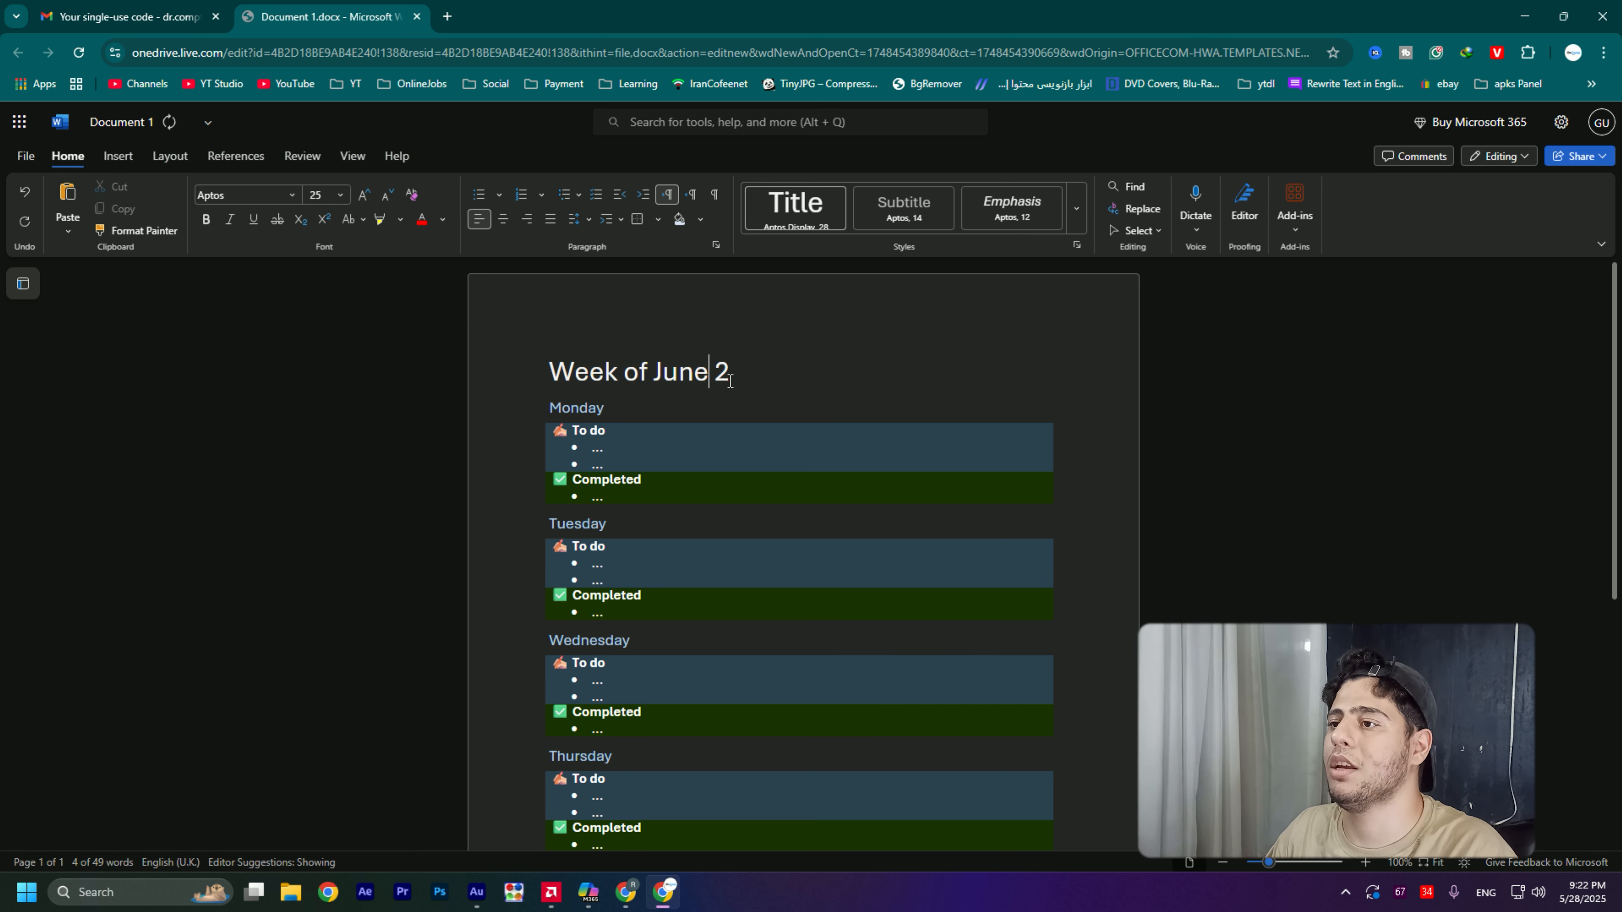
- Make only the "June 2" part of the title bold
{"action": "left_click_drag", "start_coordinate": [736, 372], "coordinate": [543, 390]}
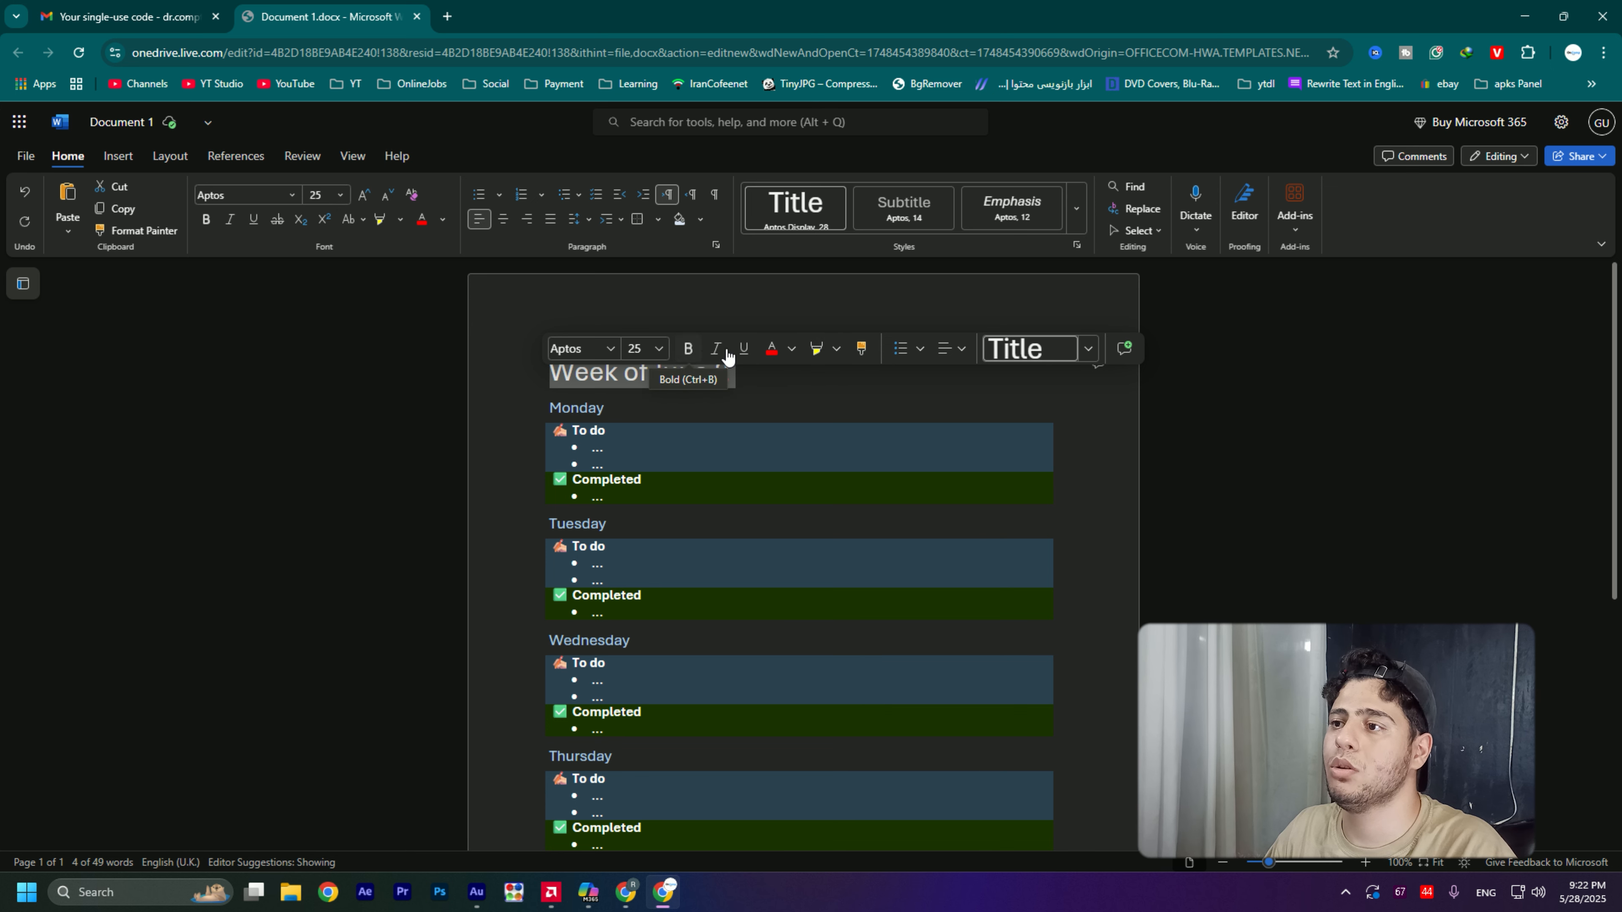
{"action": "left_click", "coordinate": [748, 382]}
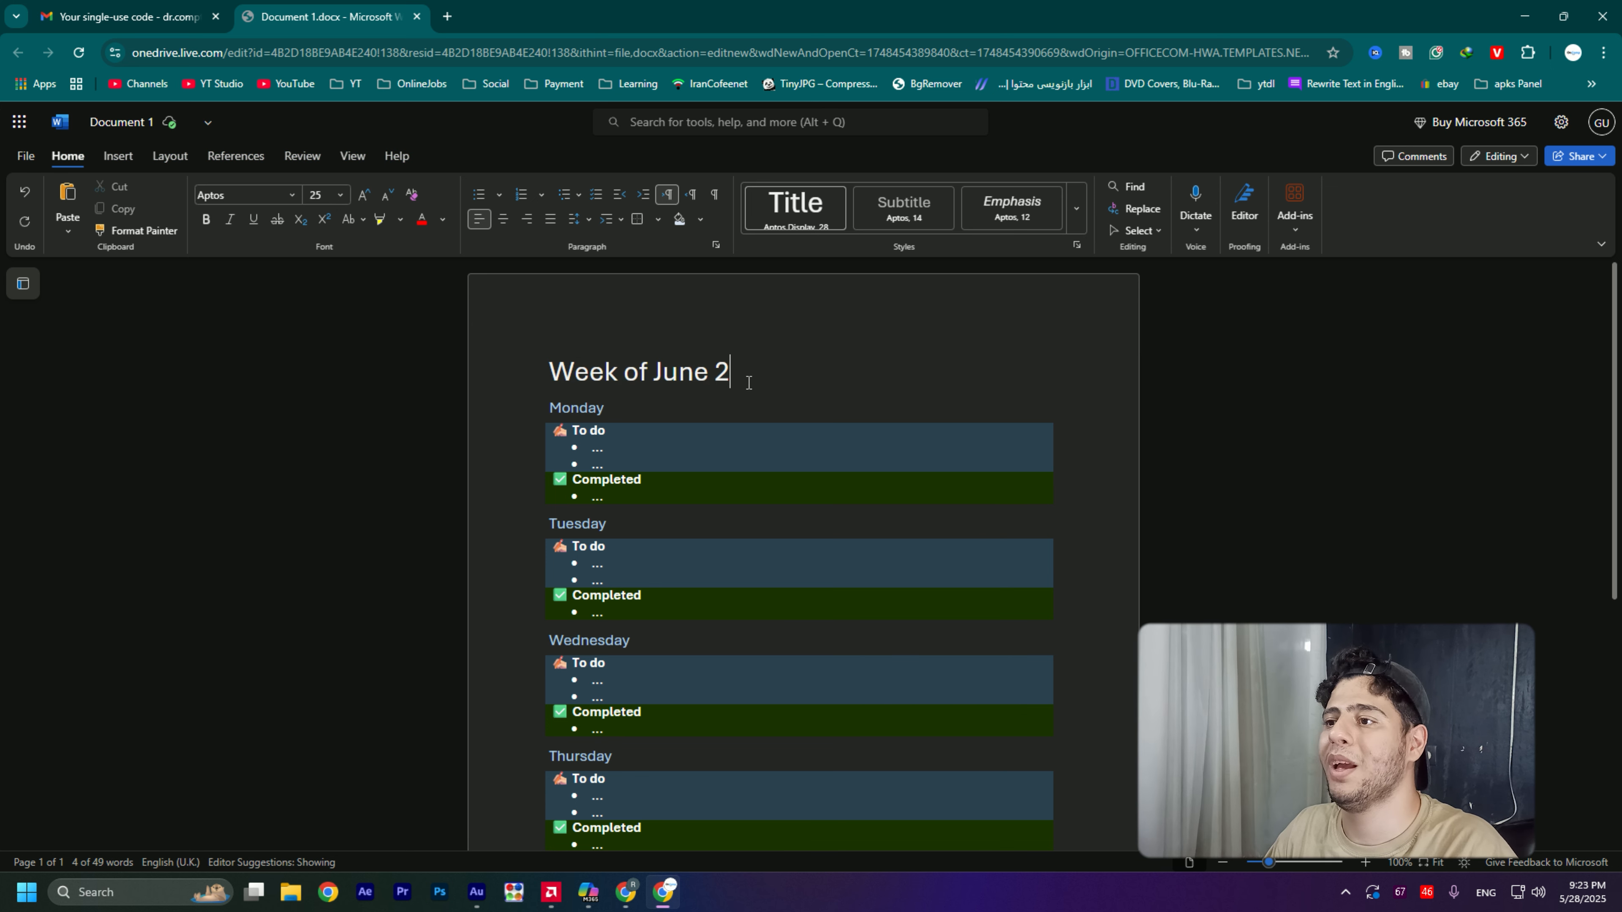
{"action": "left_click_drag", "start_coordinate": [731, 373], "coordinate": [655, 372]}
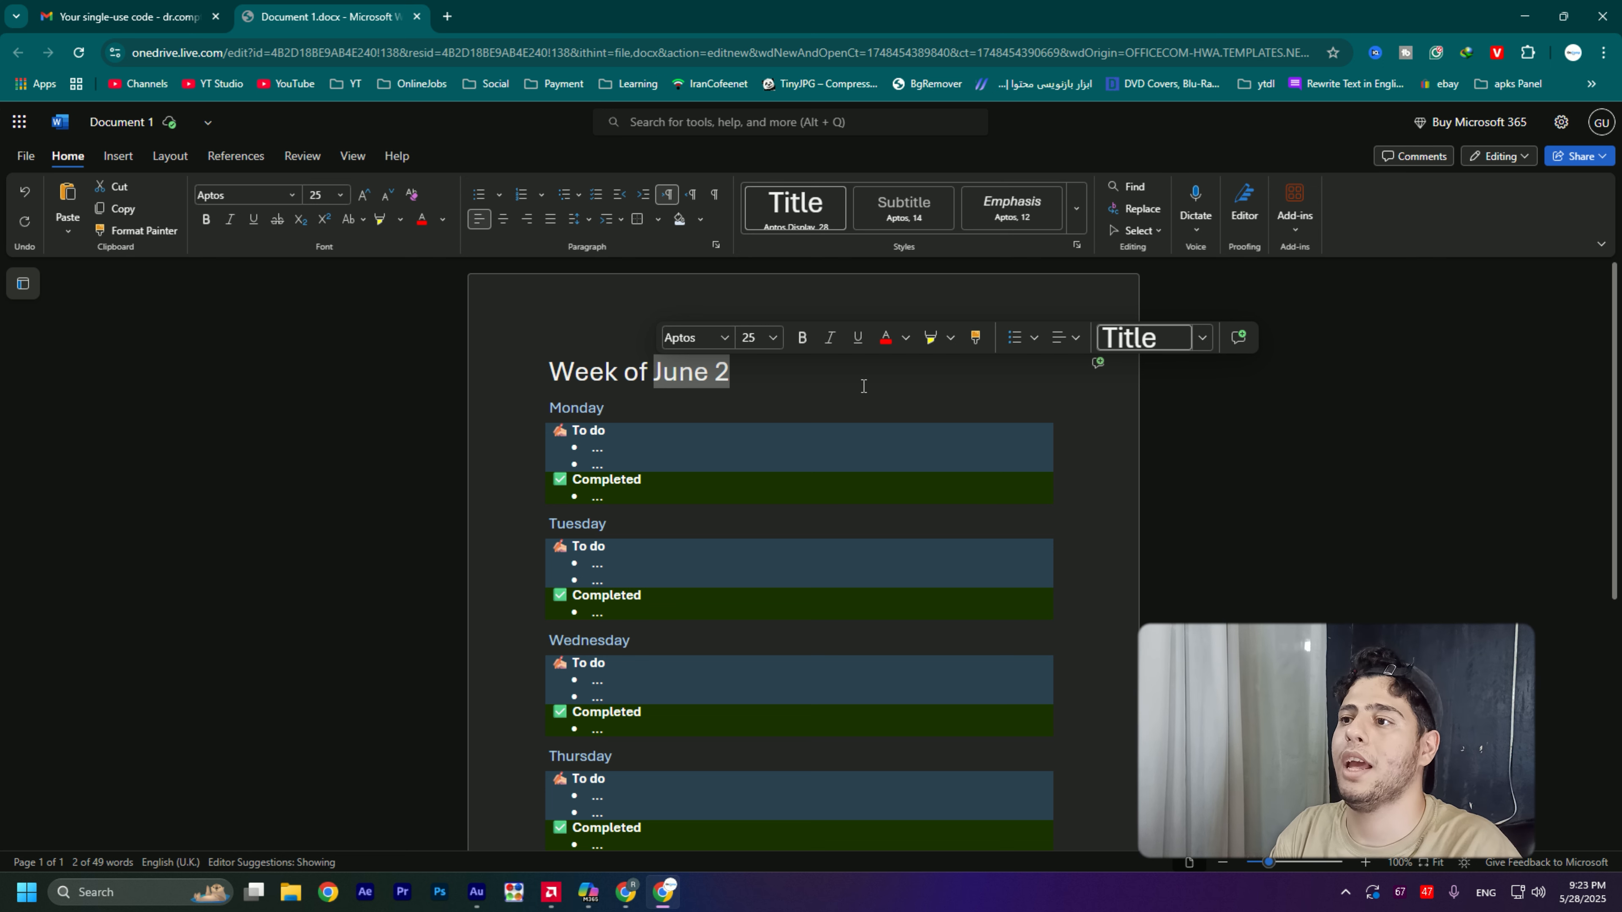
{"action": "key", "text": "ctrl+b"}
{"action": "left_click", "coordinate": [725, 371]}
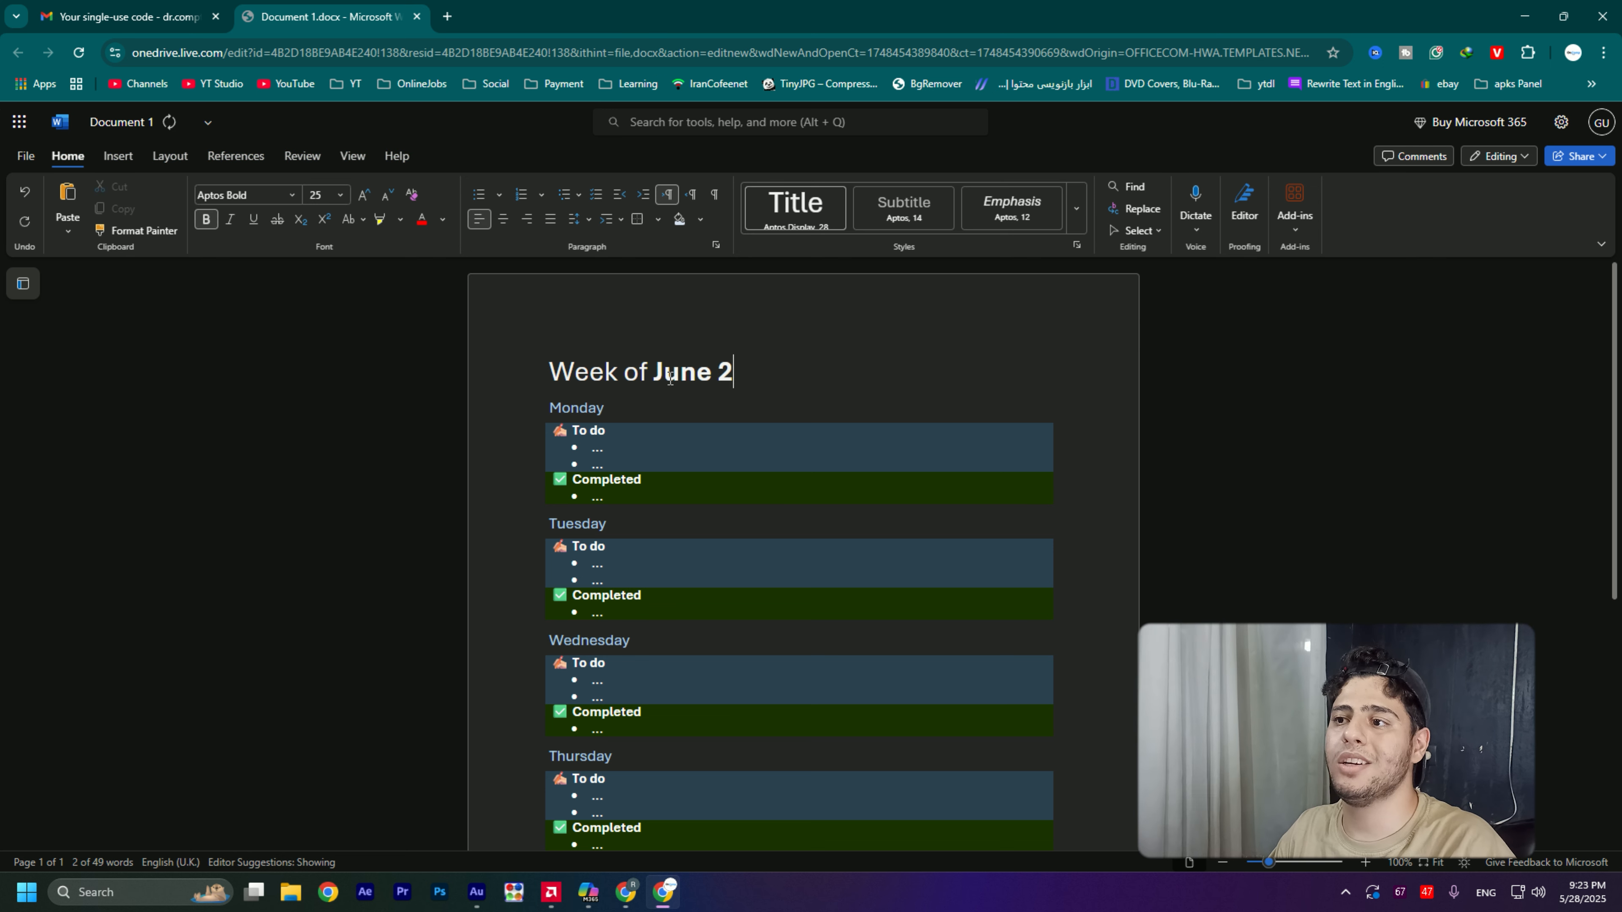
- Try red on the word "Week" in the title and settle on a dark green theme font colour
{"action": "double_click", "coordinate": [583, 373]}
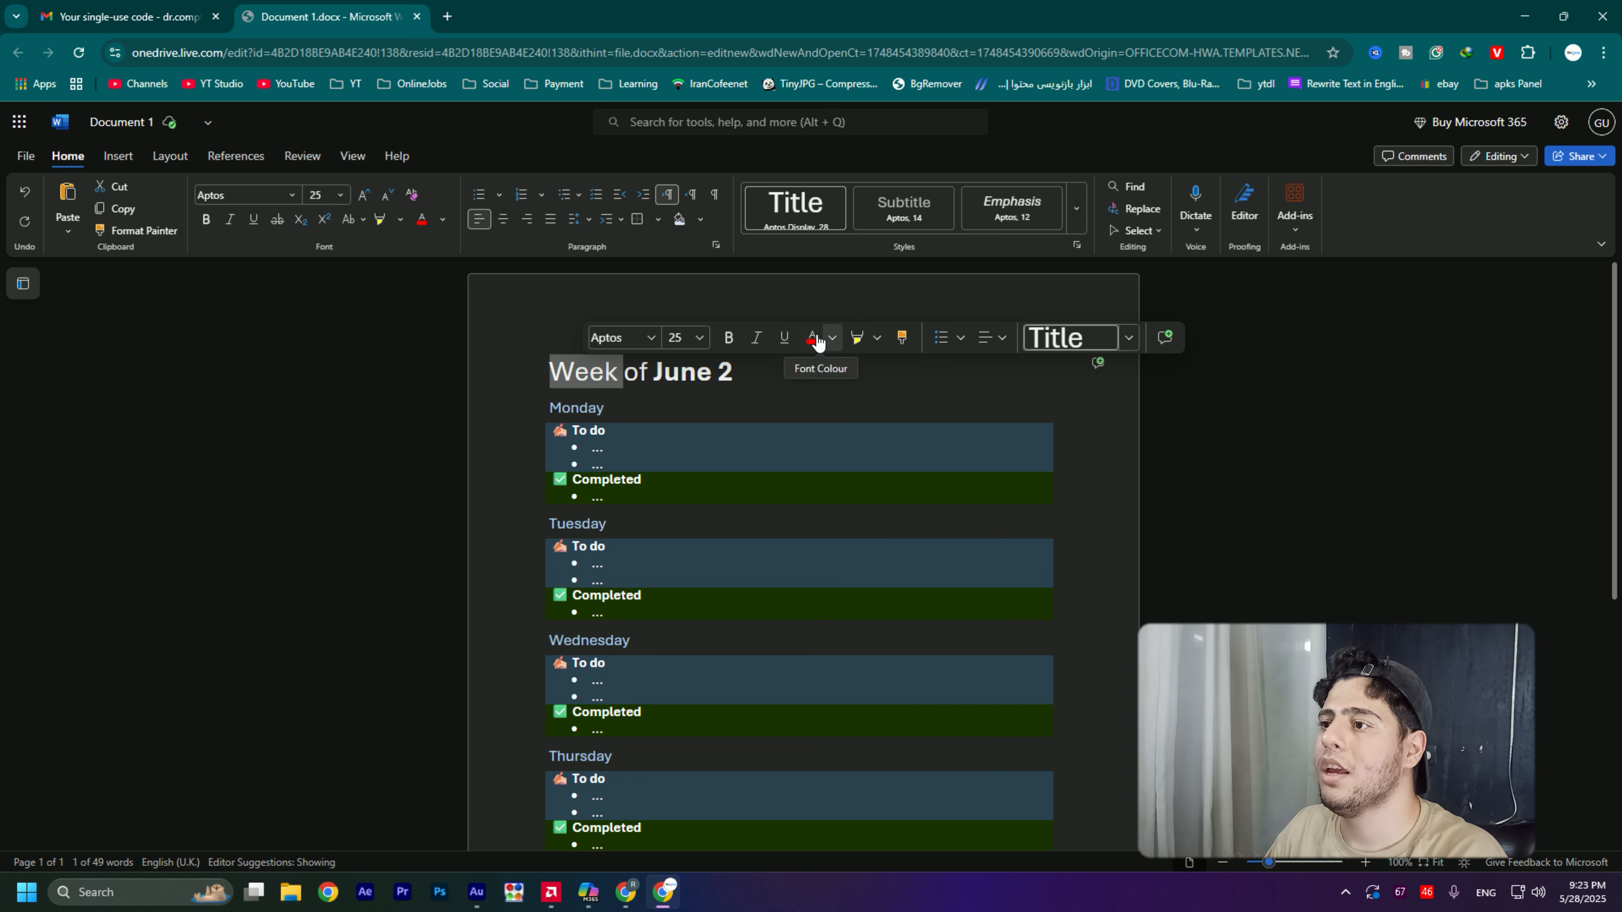
{"action": "left_click", "coordinate": [832, 339]}
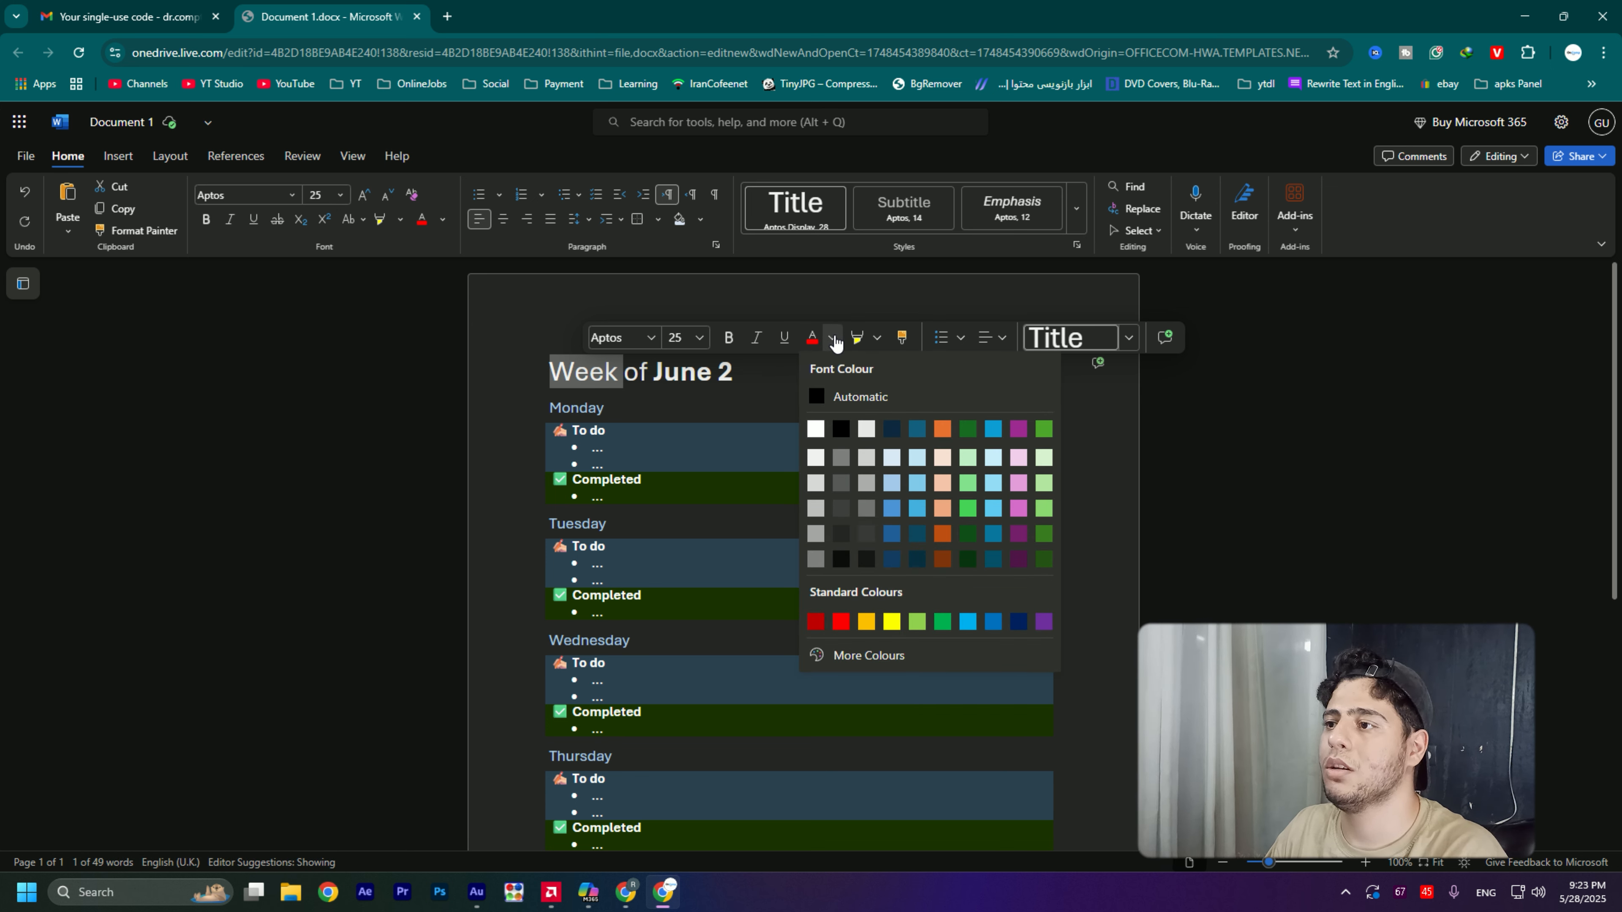
{"action": "left_click", "coordinate": [813, 339]}
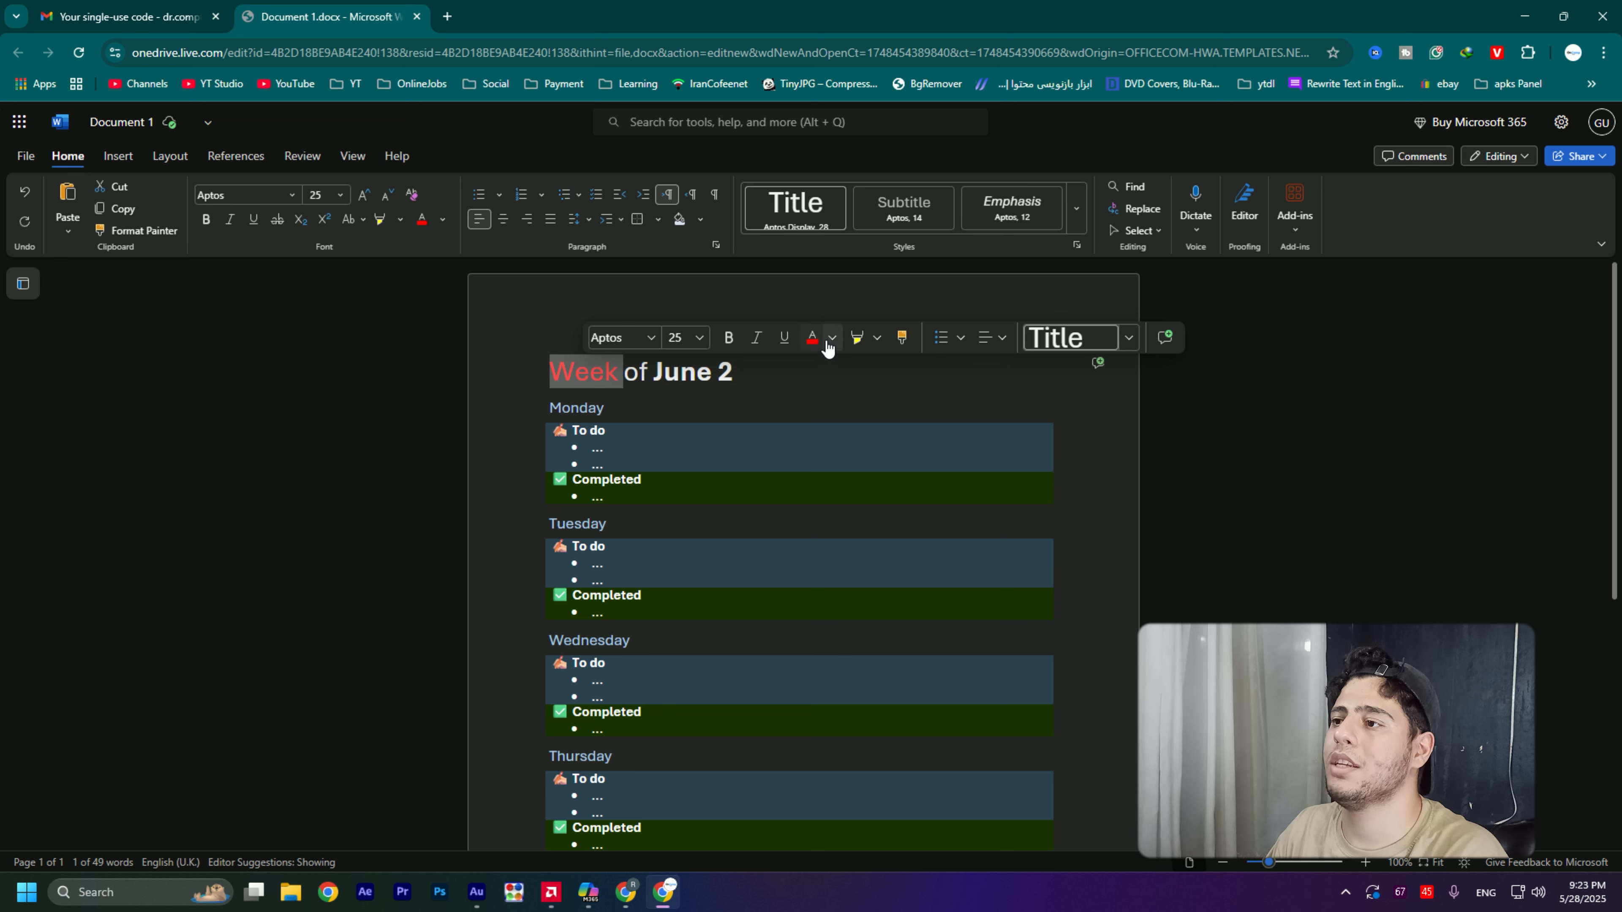
{"action": "left_click", "coordinate": [833, 340]}
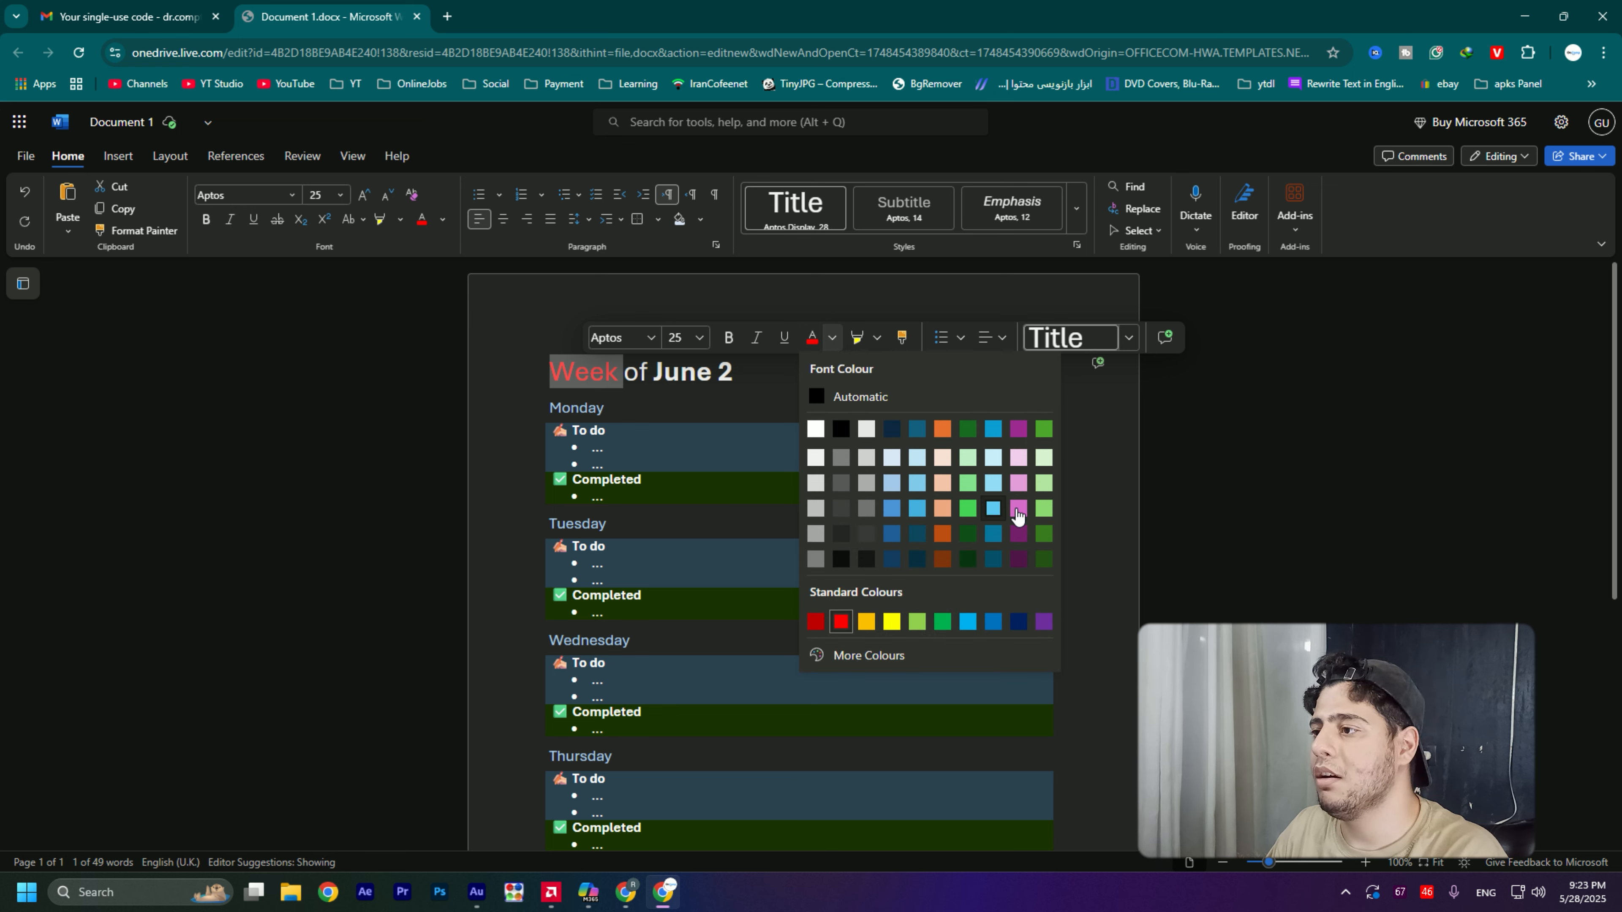
{"action": "left_click", "coordinate": [1044, 534]}
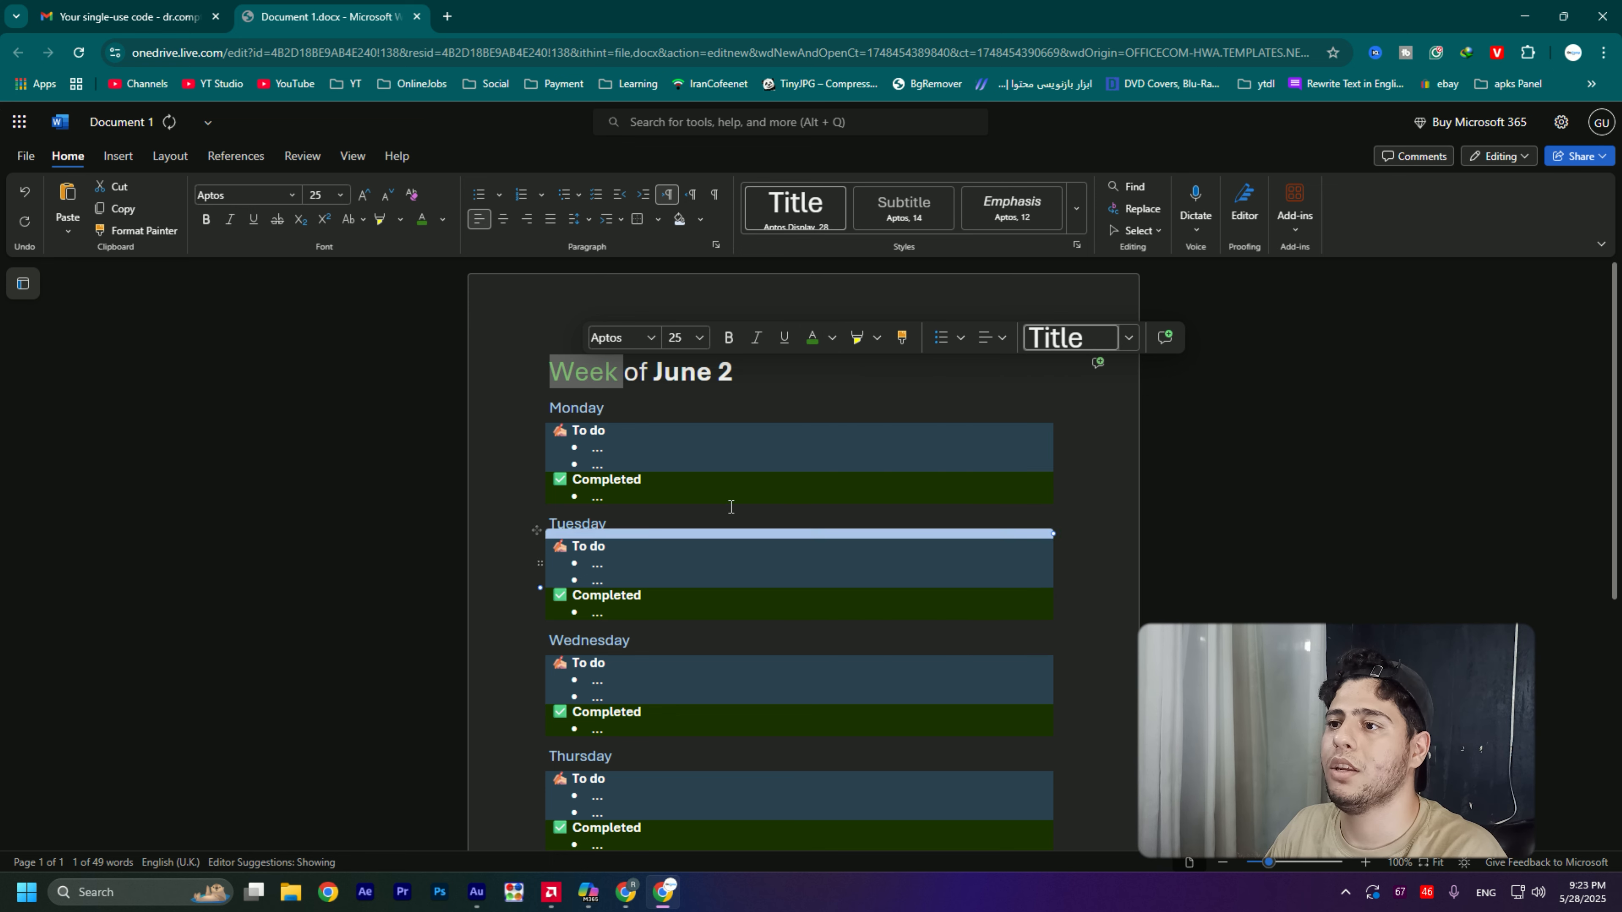
{"action": "left_click", "coordinate": [647, 374]}
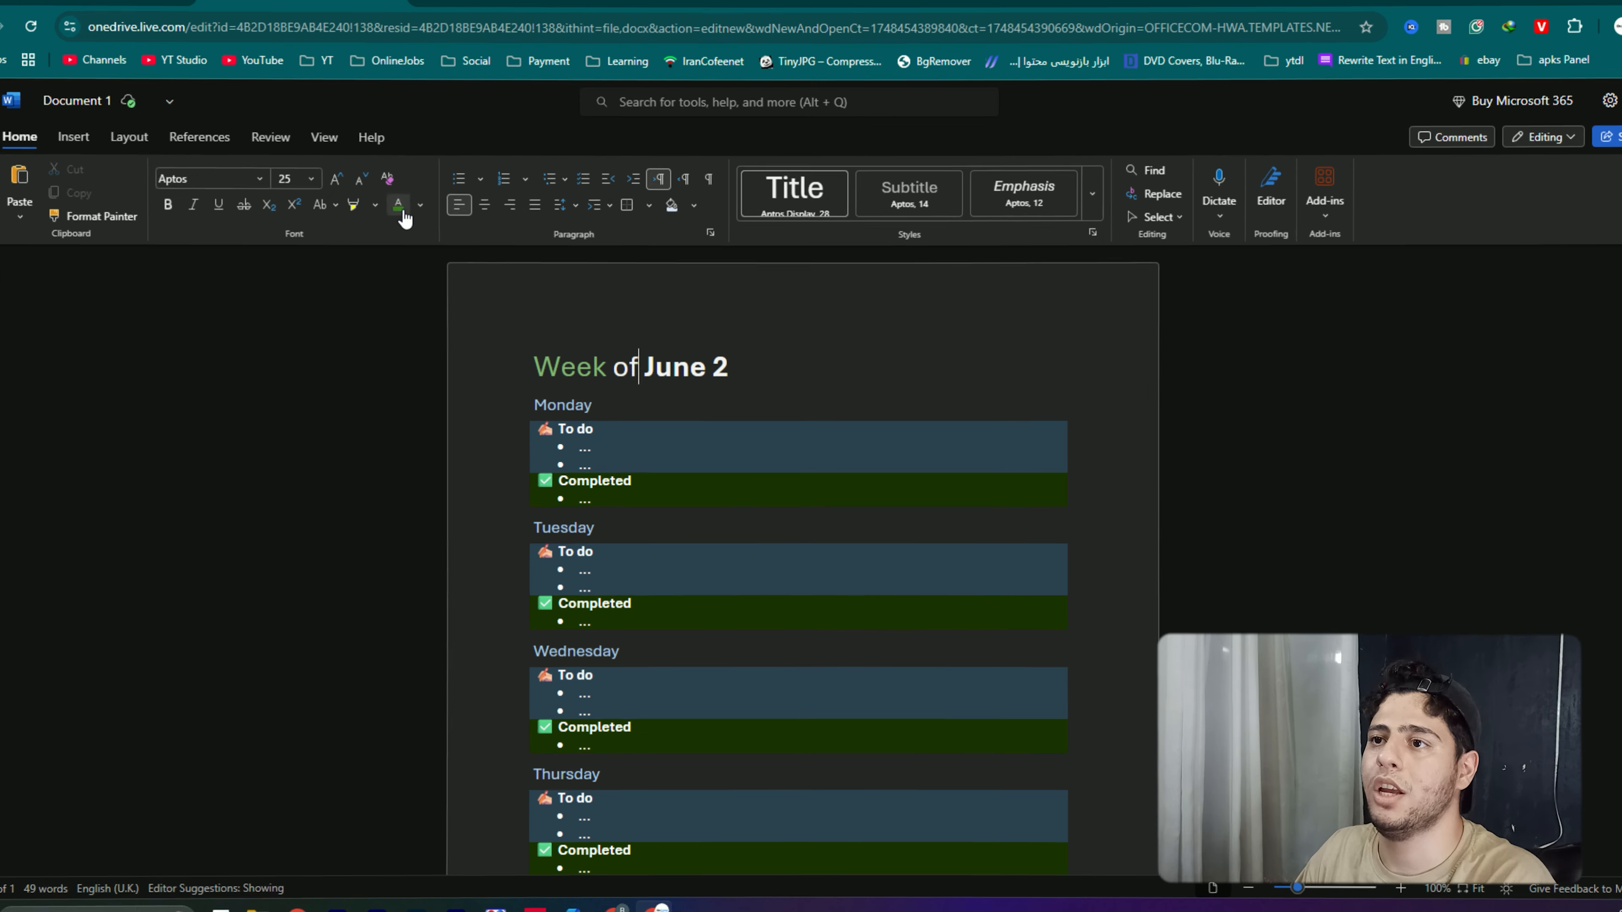
- Highlight the word "June" in the title in yellow and look at the other available highlight colours
{"action": "double_click", "coordinate": [682, 371]}
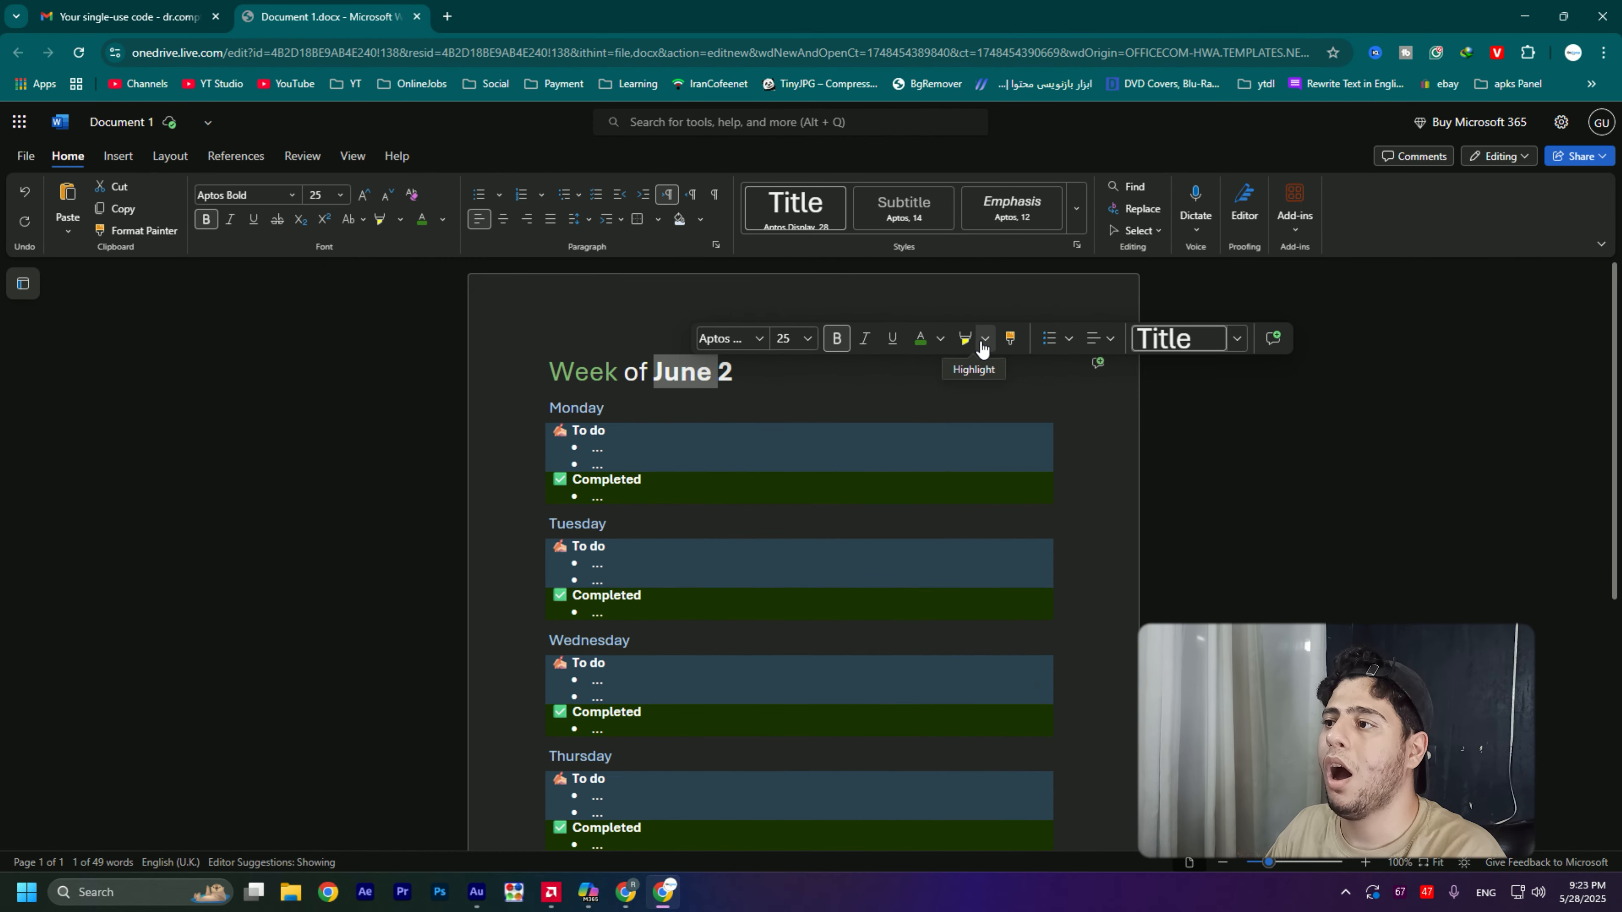
{"action": "left_click", "coordinate": [966, 343]}
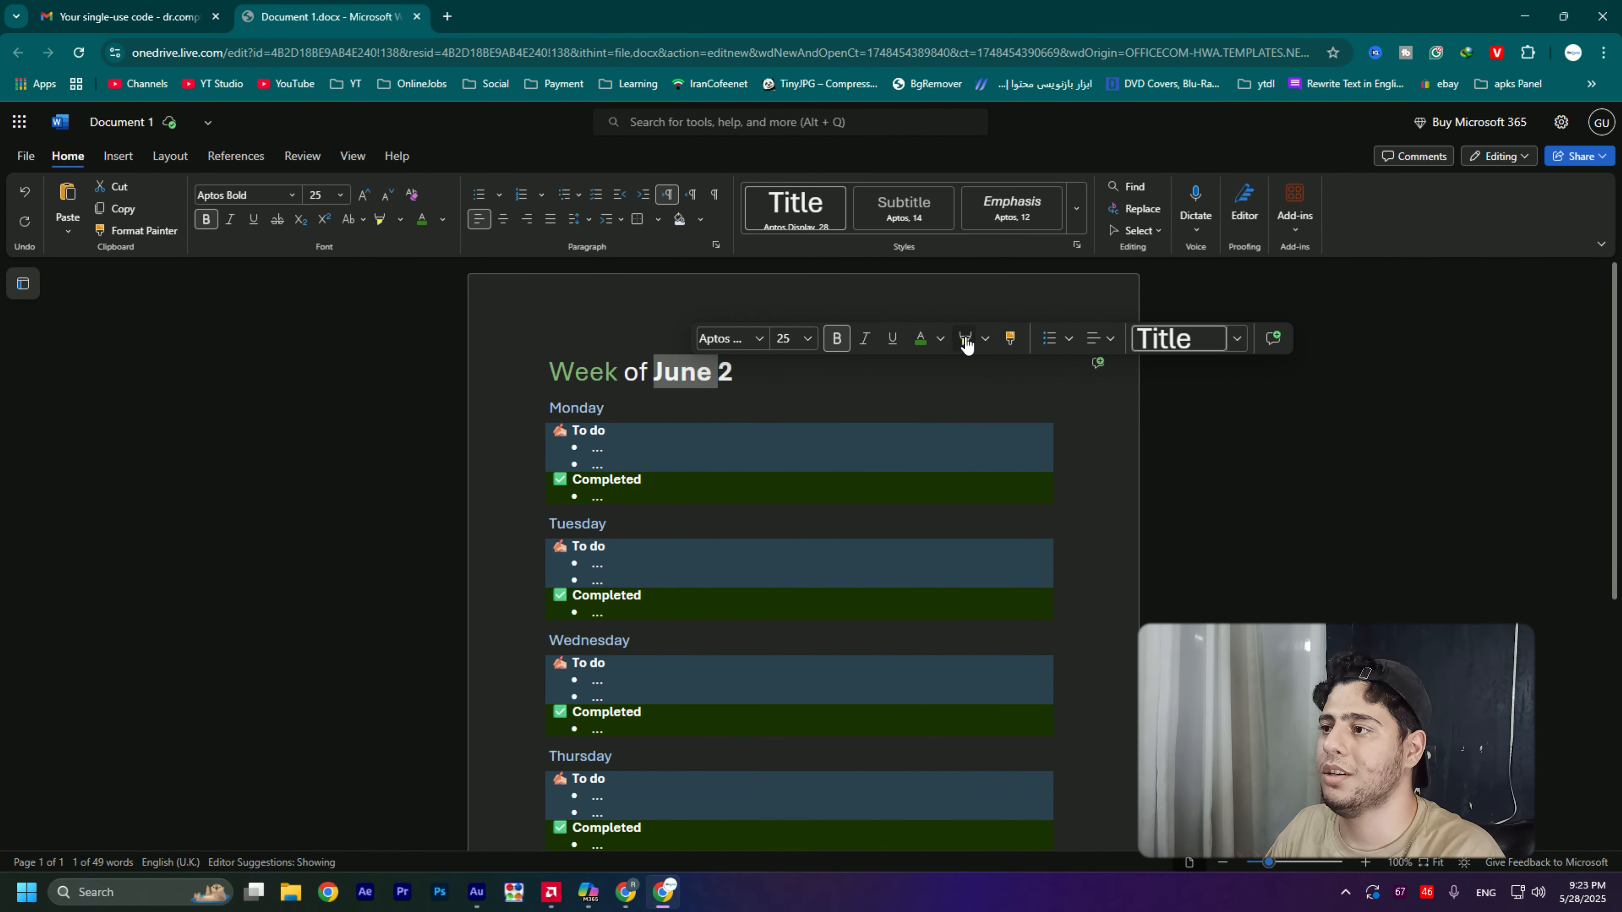
{"action": "left_click", "coordinate": [985, 342]}
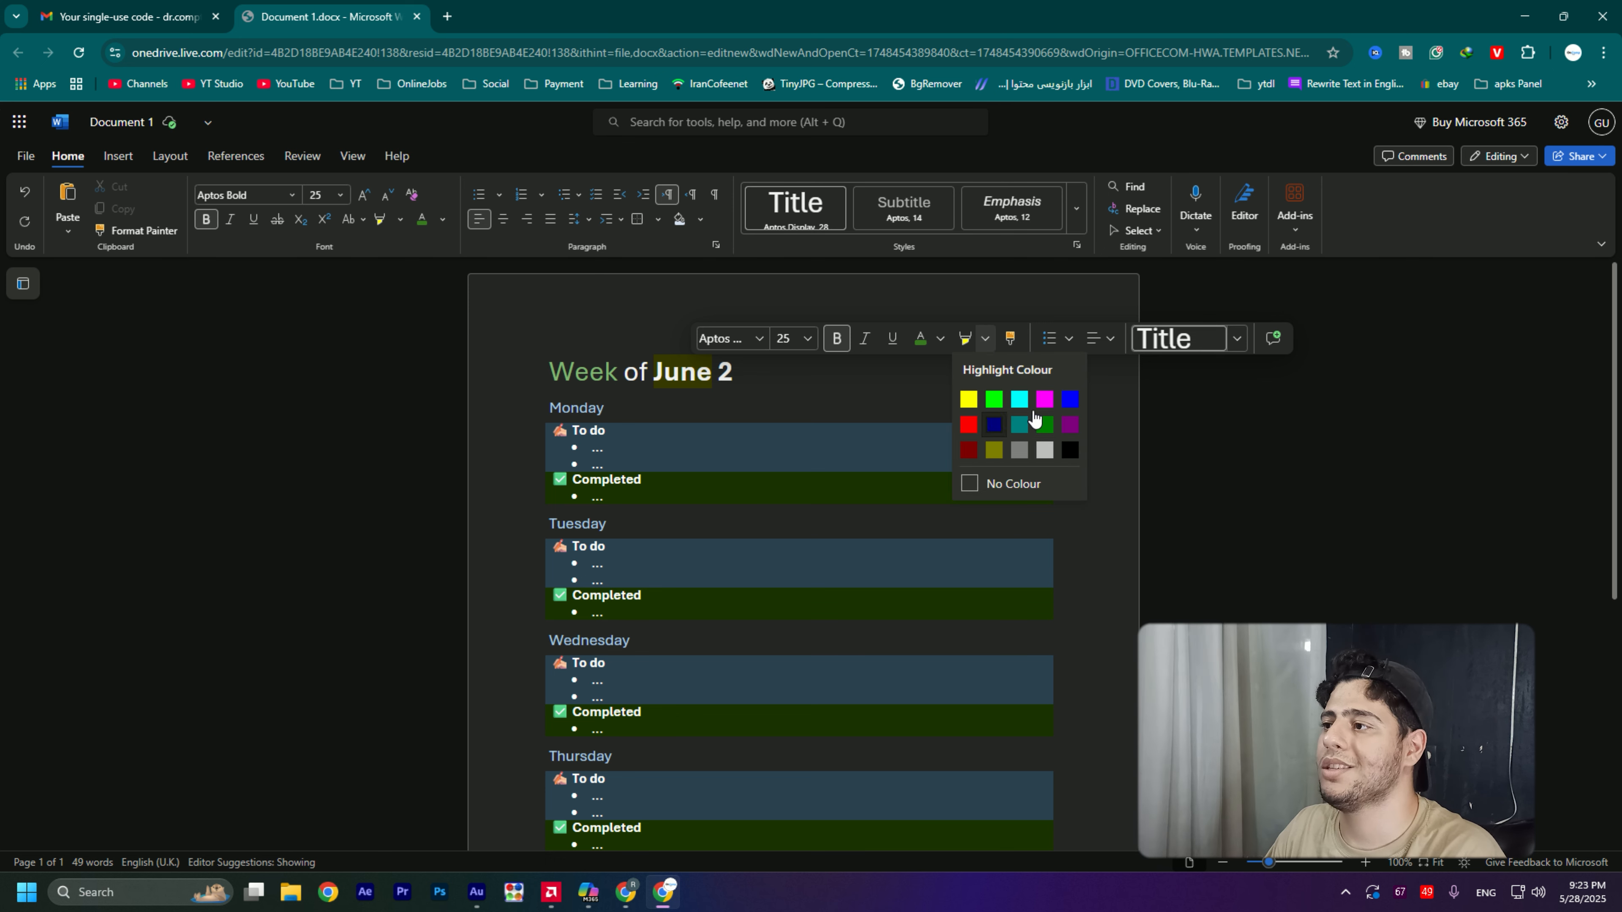
{"action": "left_click", "coordinate": [985, 339]}
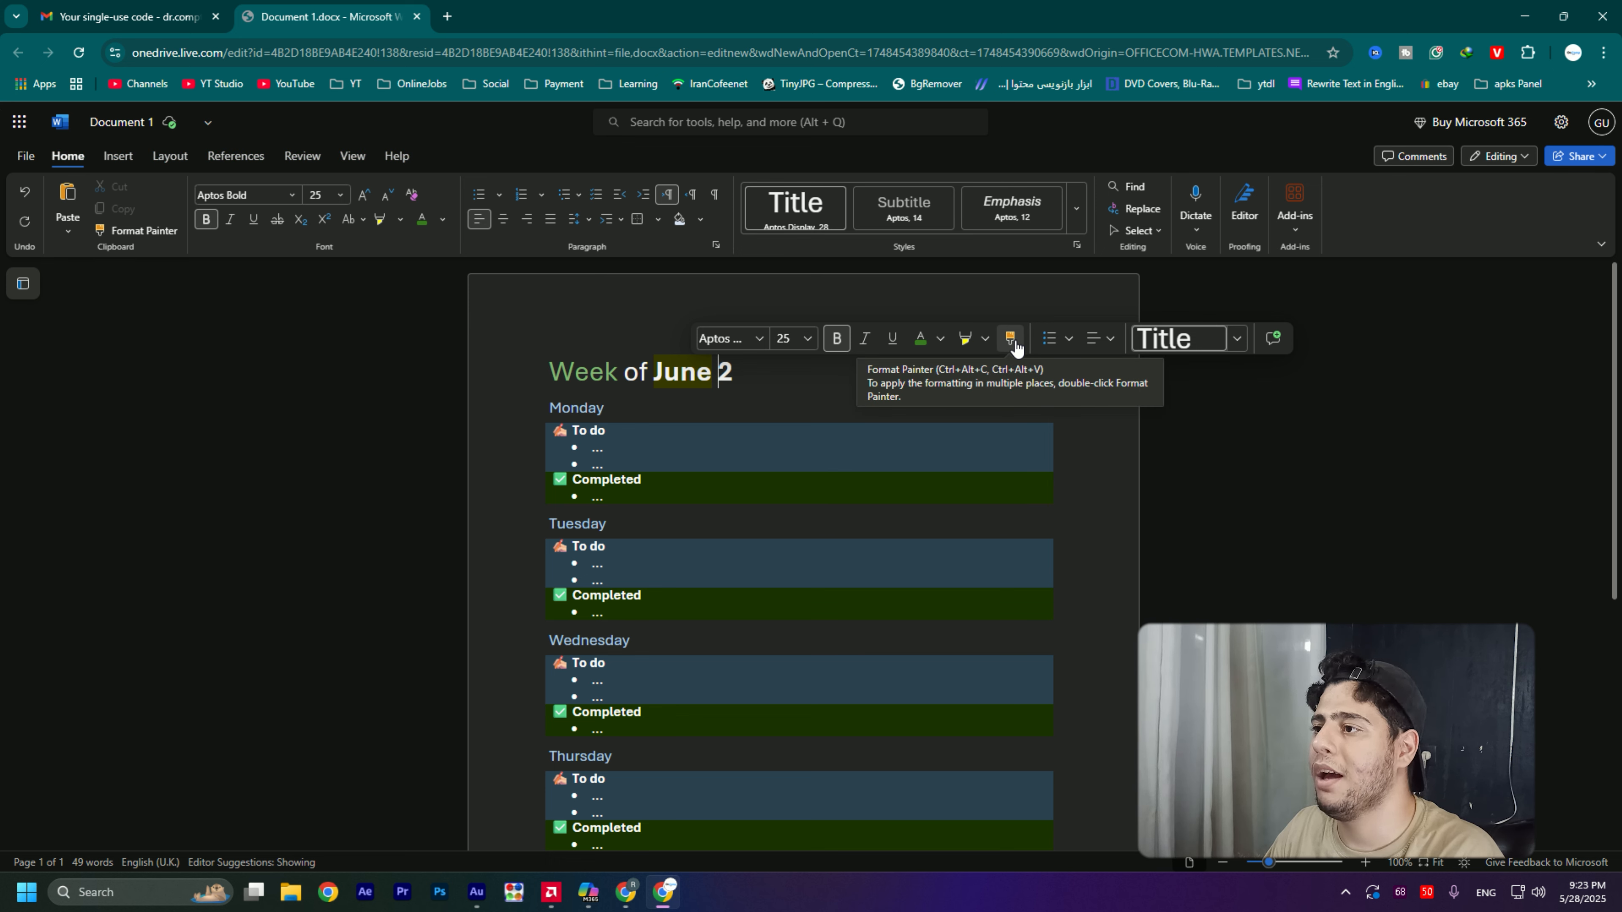
- Try to copy formatting between "June" and "2" in the title with Format Painter
{"action": "left_click", "coordinate": [1016, 348]}
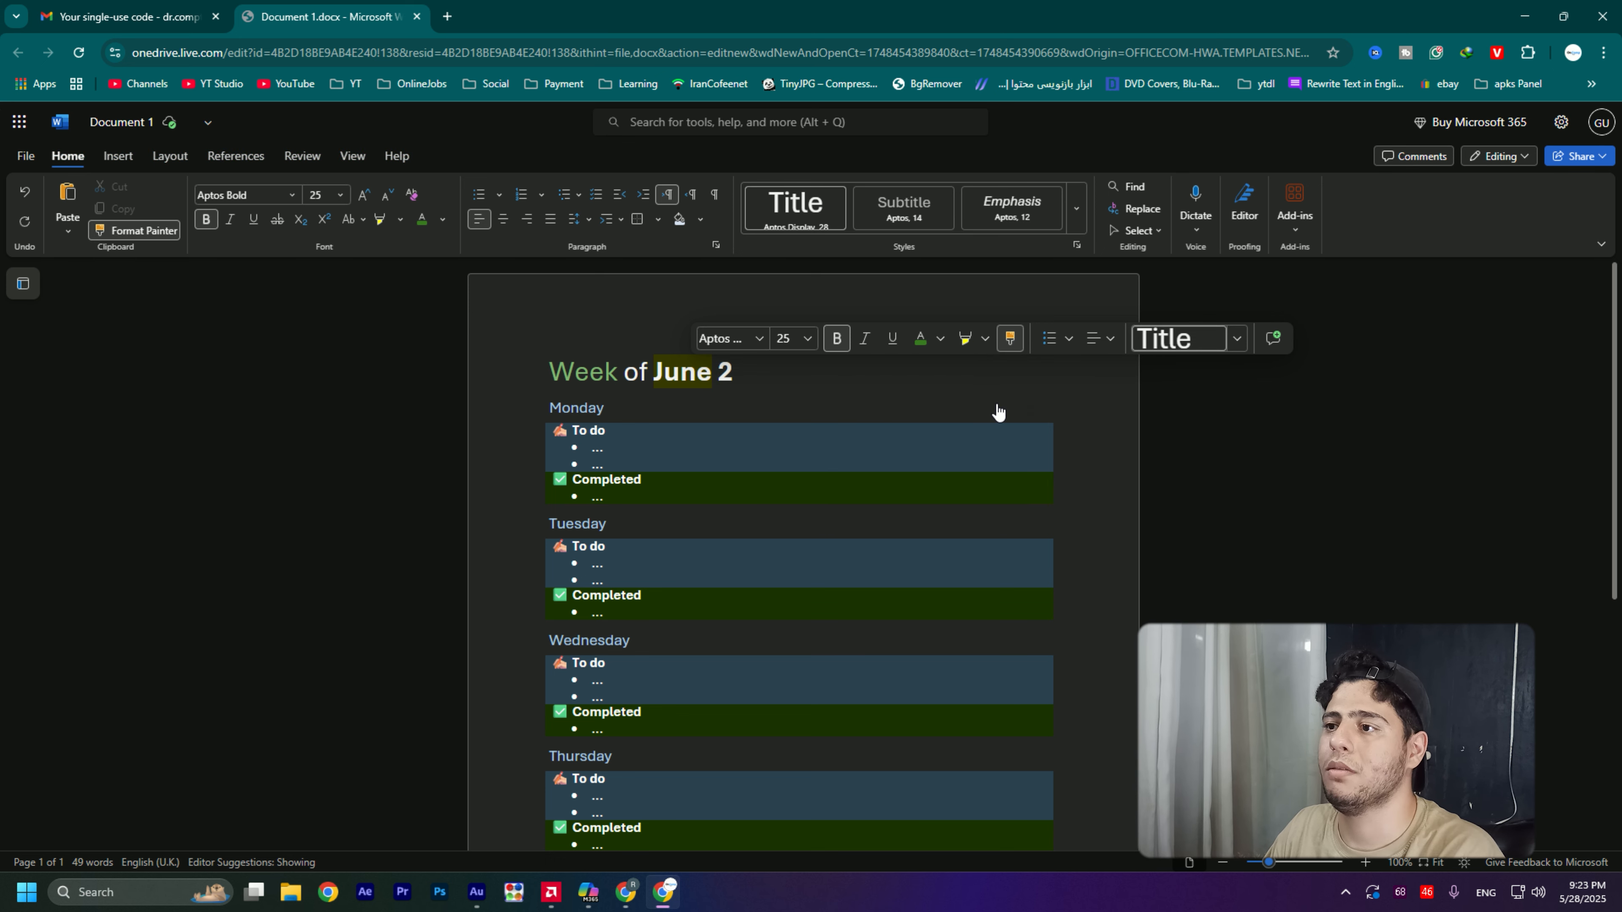
{"action": "left_click", "coordinate": [726, 381]}
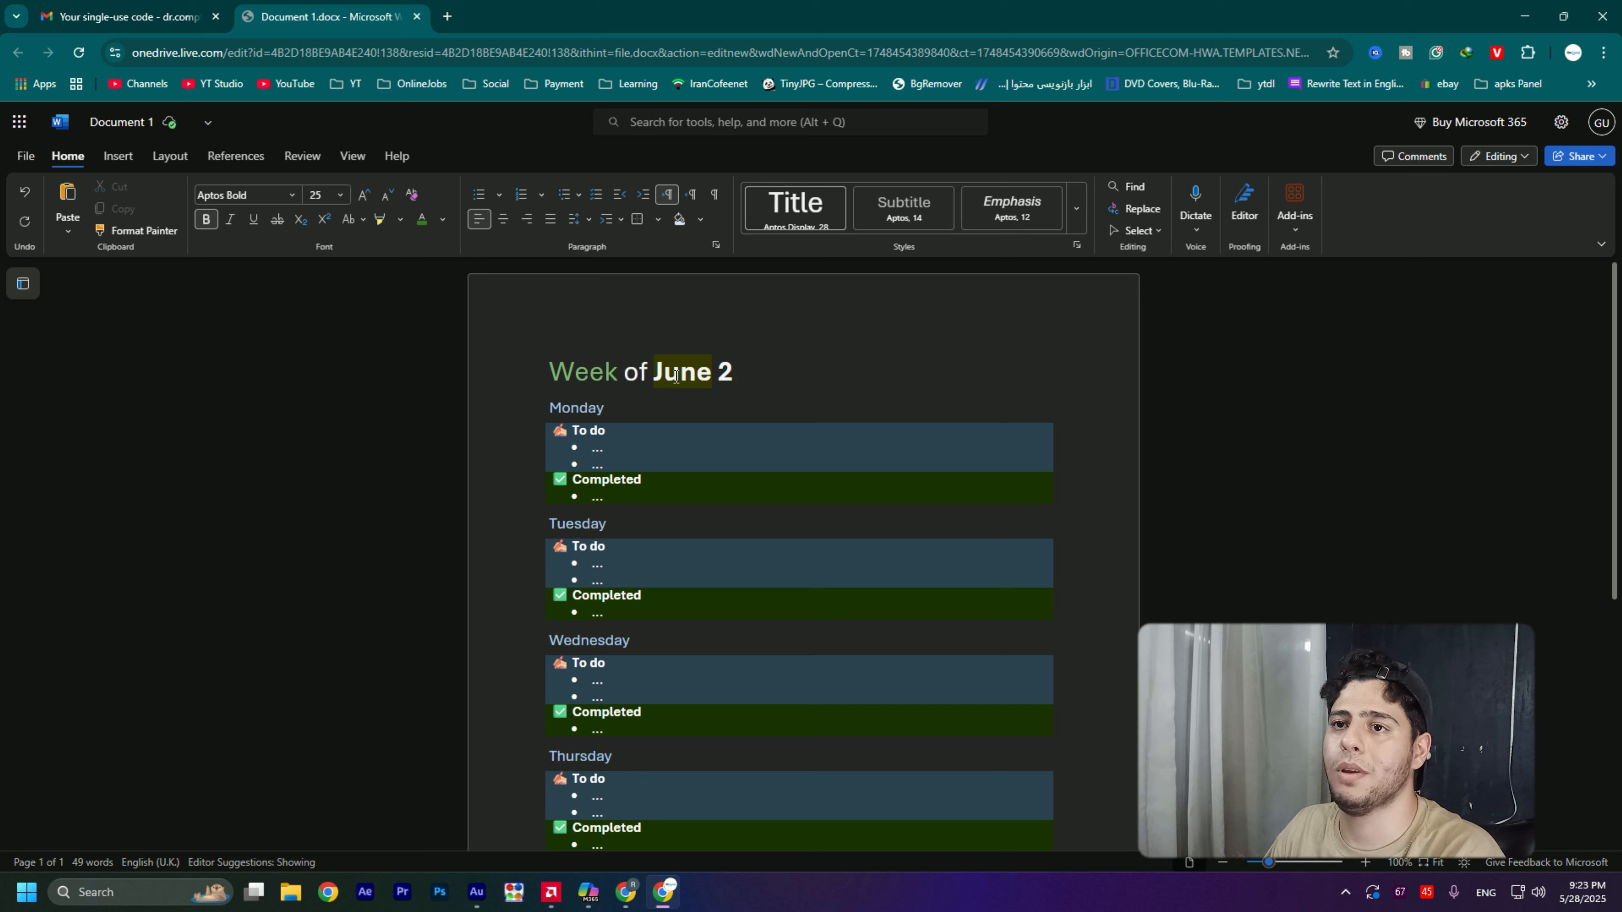
{"action": "left_click", "coordinate": [102, 230]}
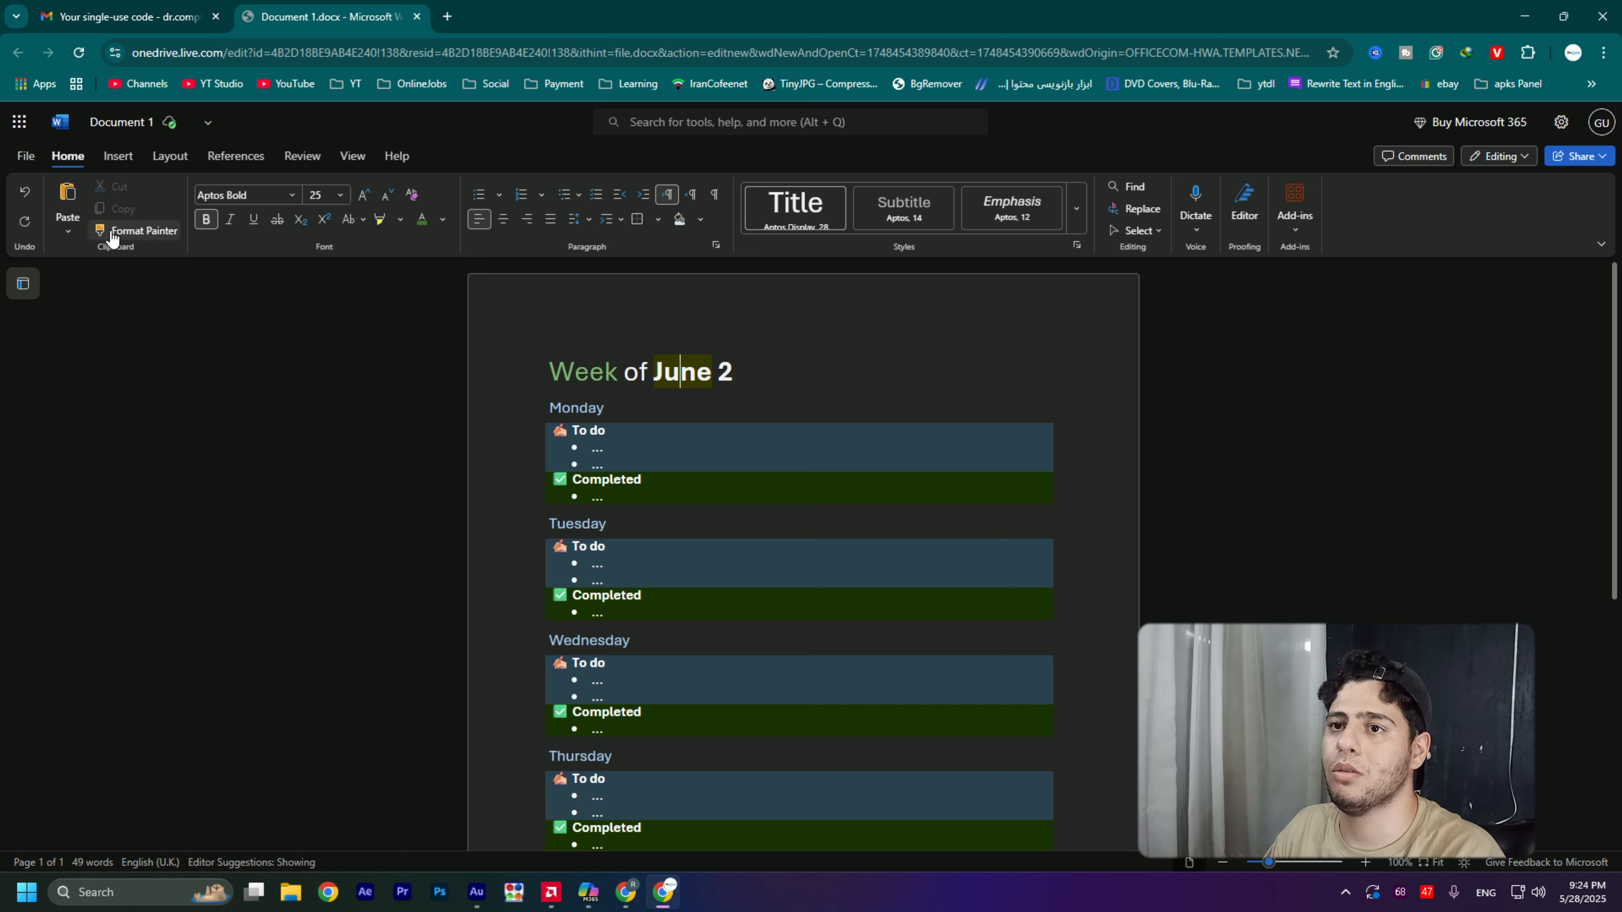
{"action": "left_click", "coordinate": [681, 373]}
{"action": "double_click", "coordinate": [679, 378]}
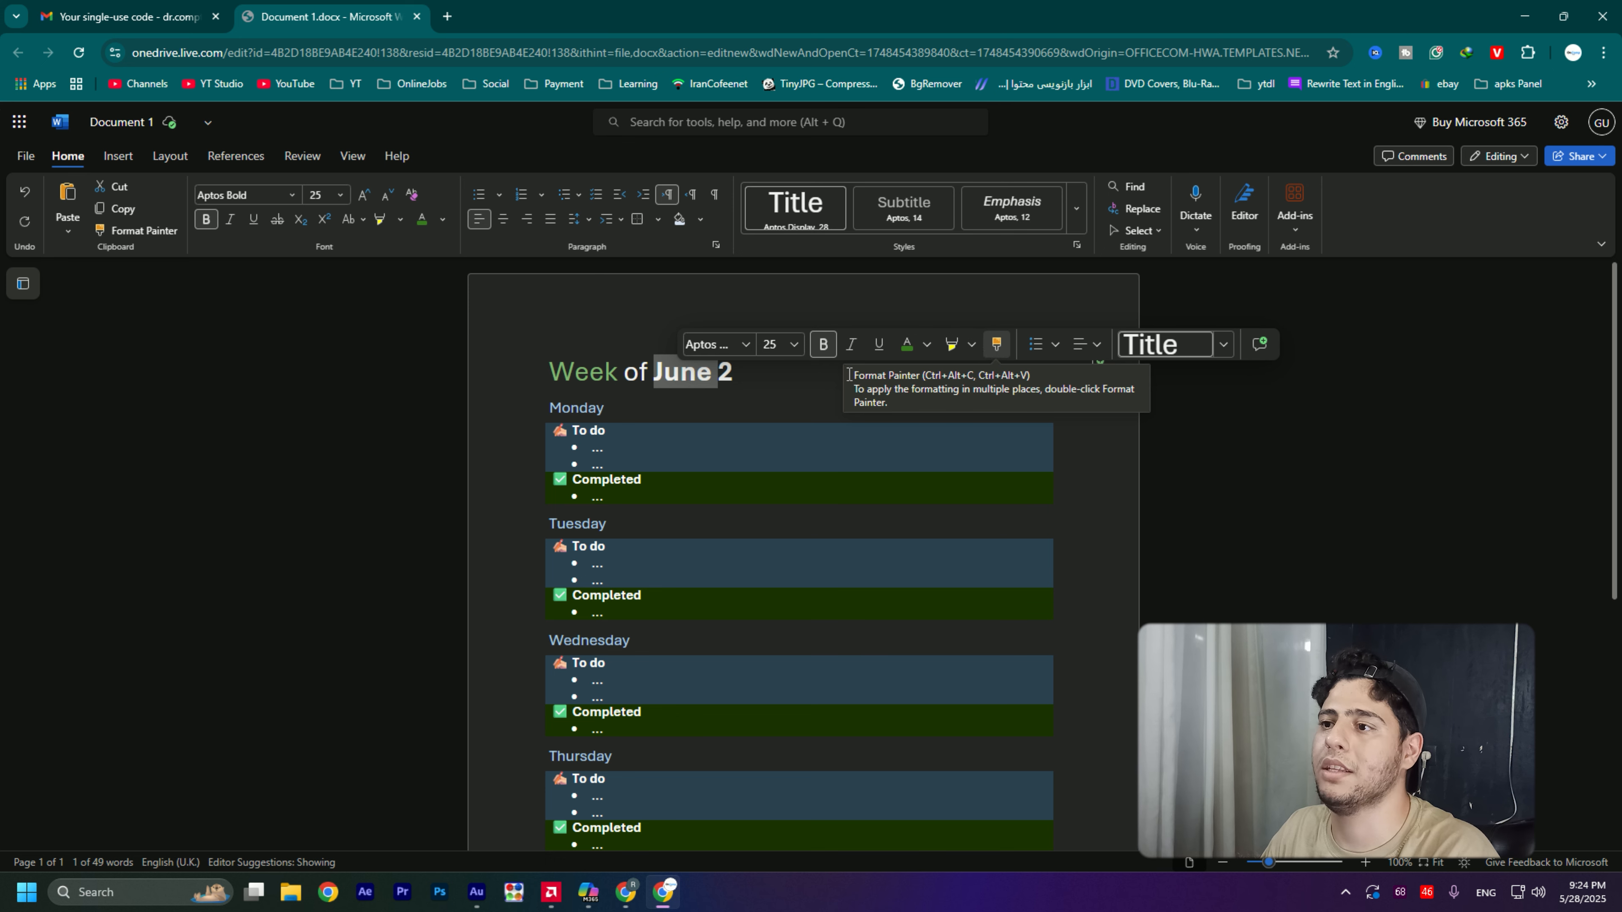
{"action": "left_click", "coordinate": [903, 386]}
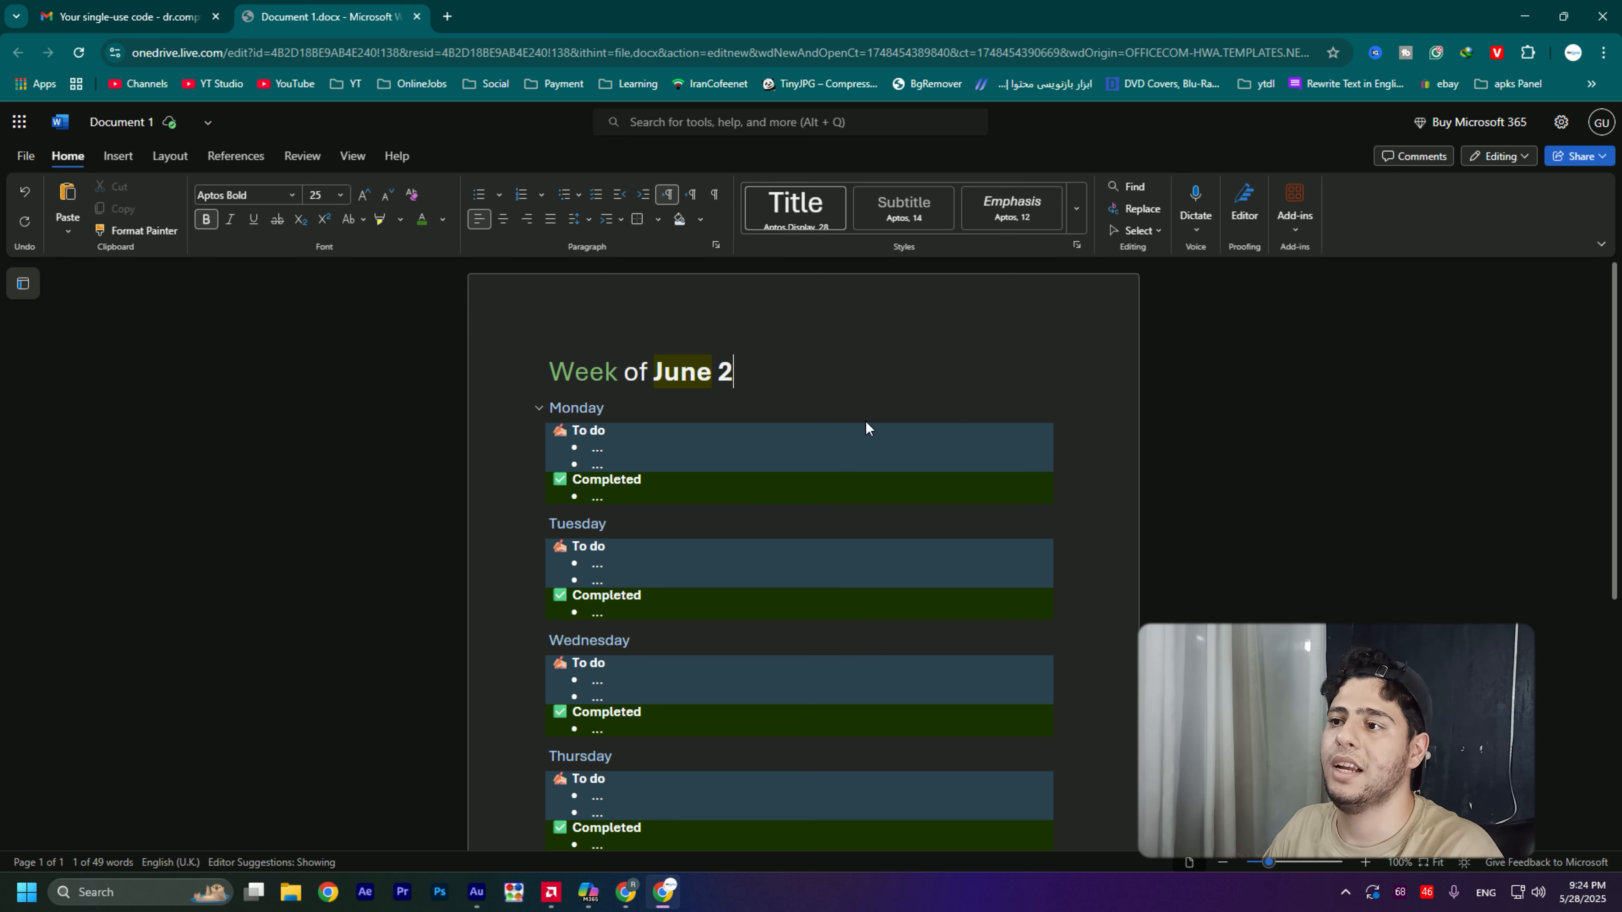
{"action": "double_click", "coordinate": [685, 372]}
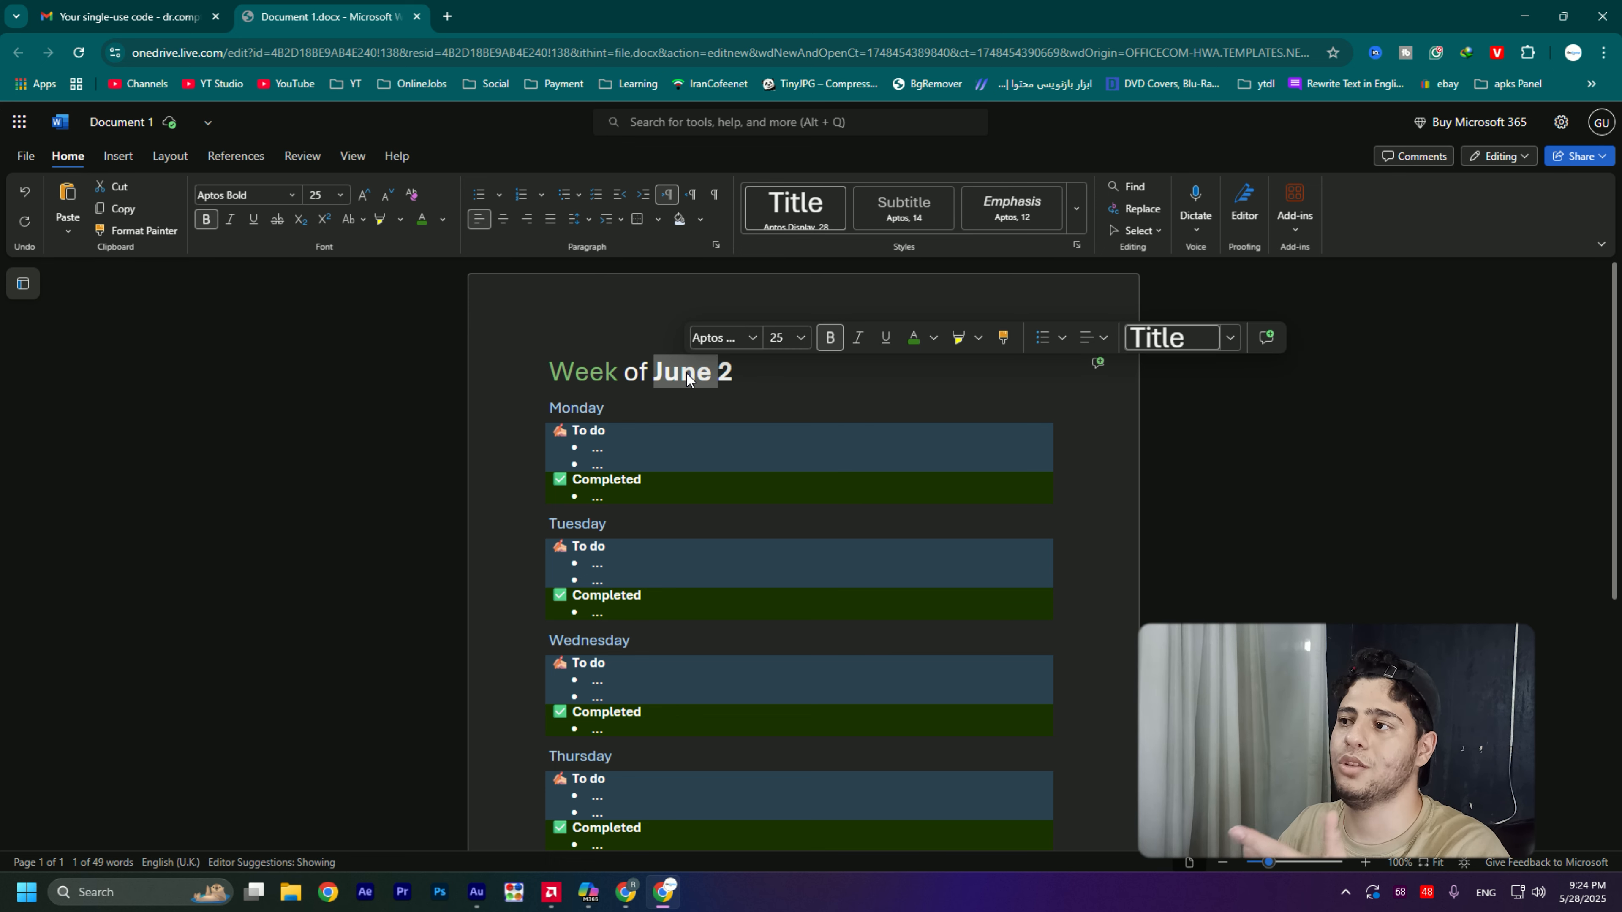
{"action": "left_click", "coordinate": [1006, 339]}
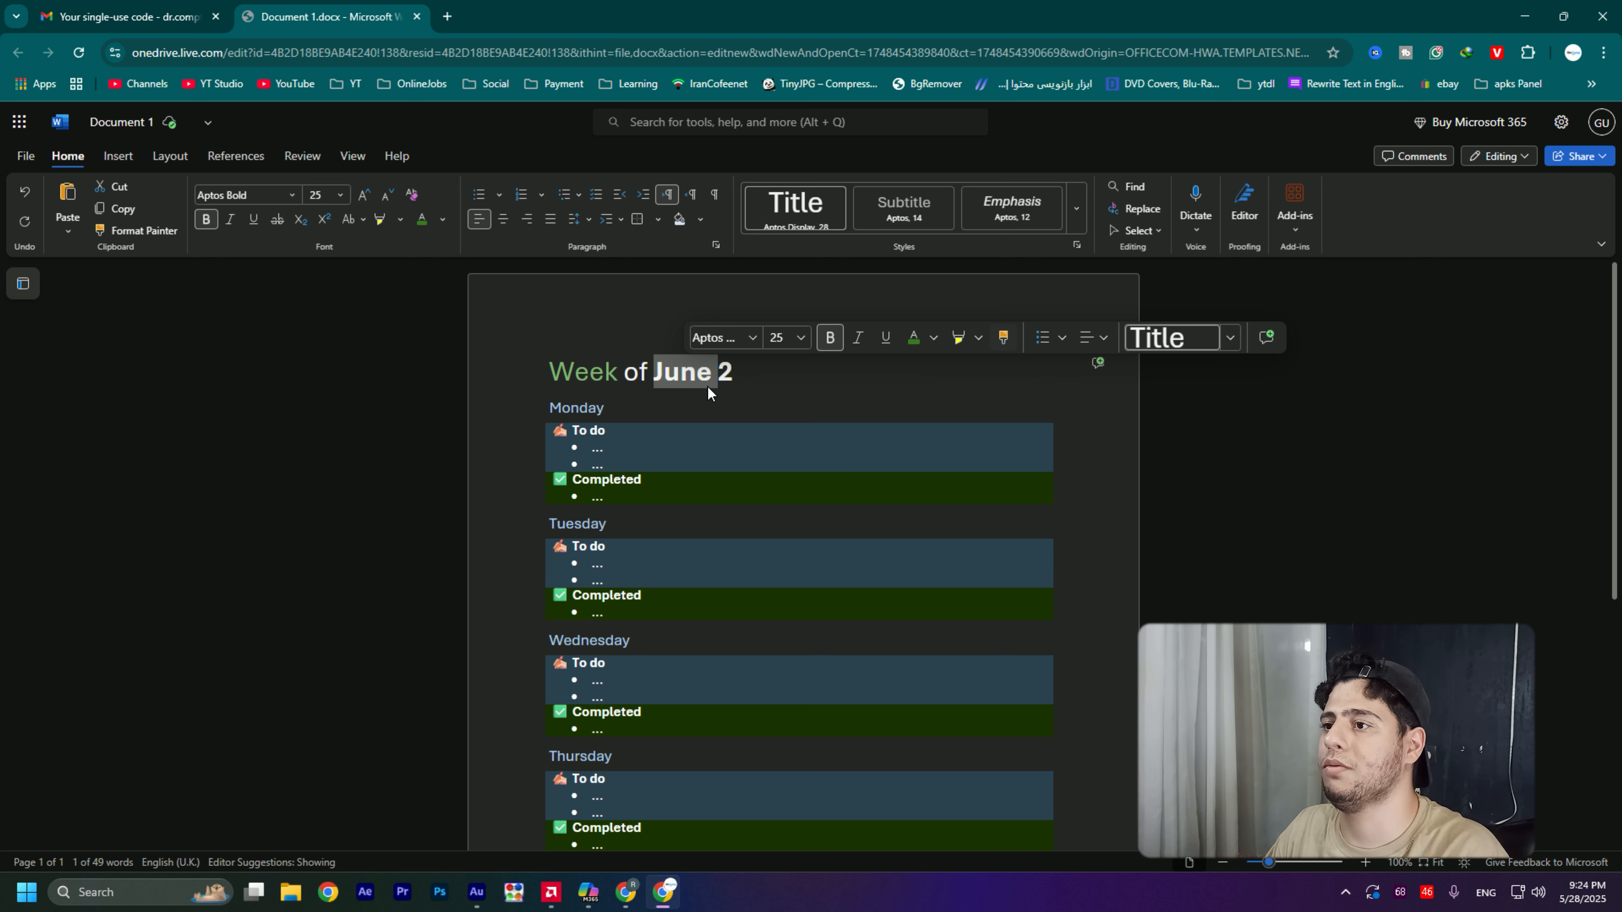
{"action": "double_click", "coordinate": [680, 375]}
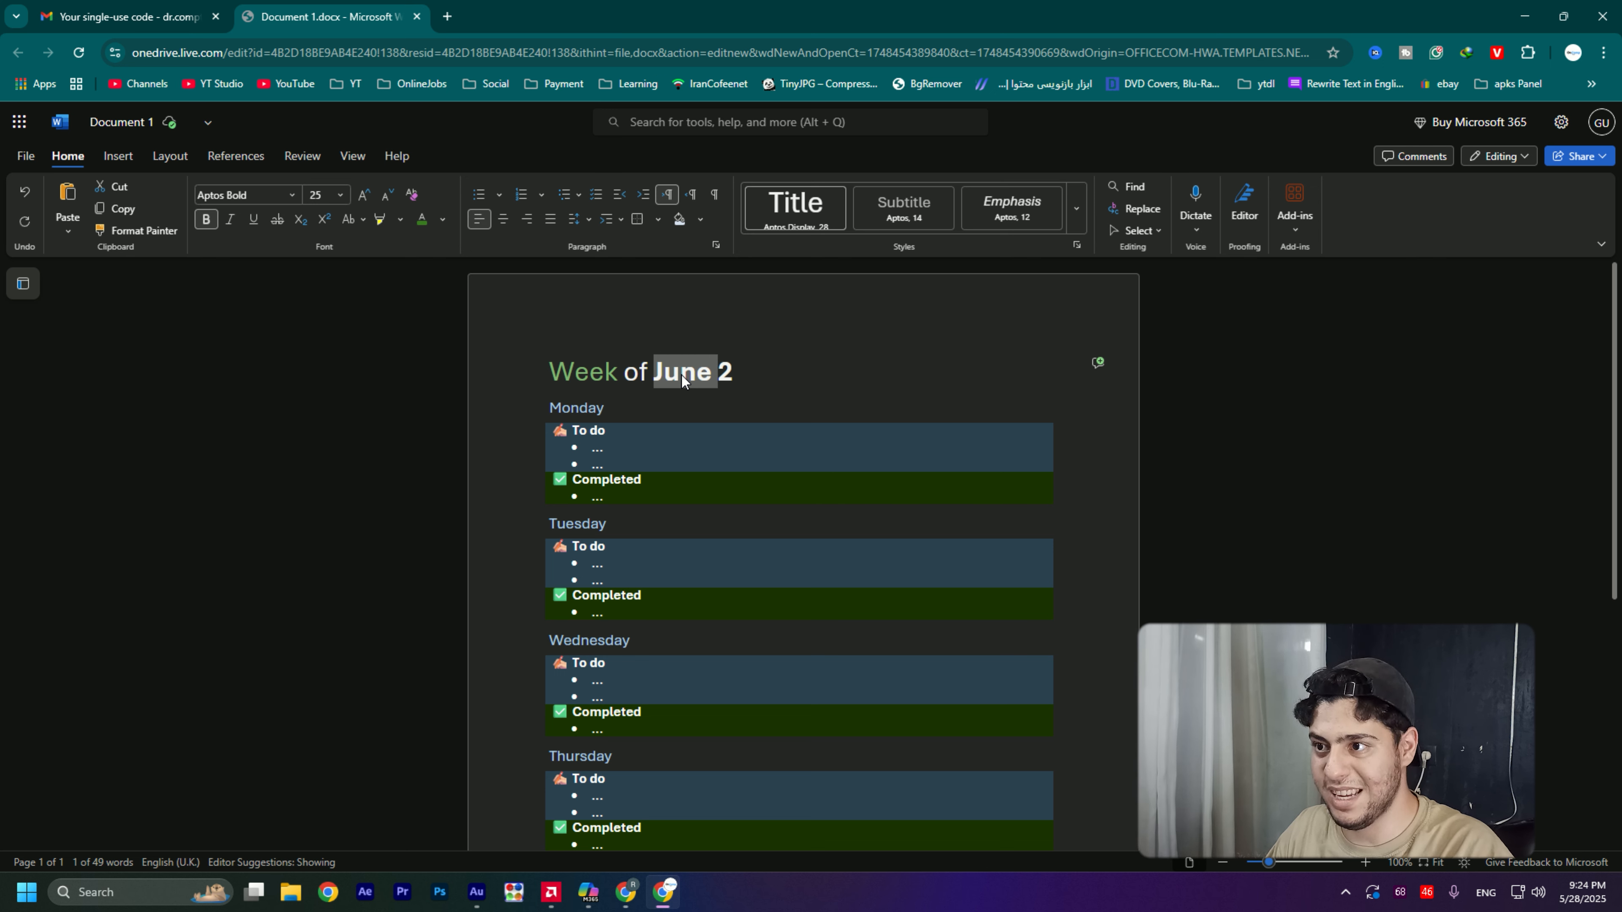
- Apply the copied formatting of "June" in the title to the "To do" label under Monday
{"action": "left_click", "coordinate": [607, 431]}
{"action": "left_click_drag", "start_coordinate": [606, 431], "coordinate": [575, 435]}
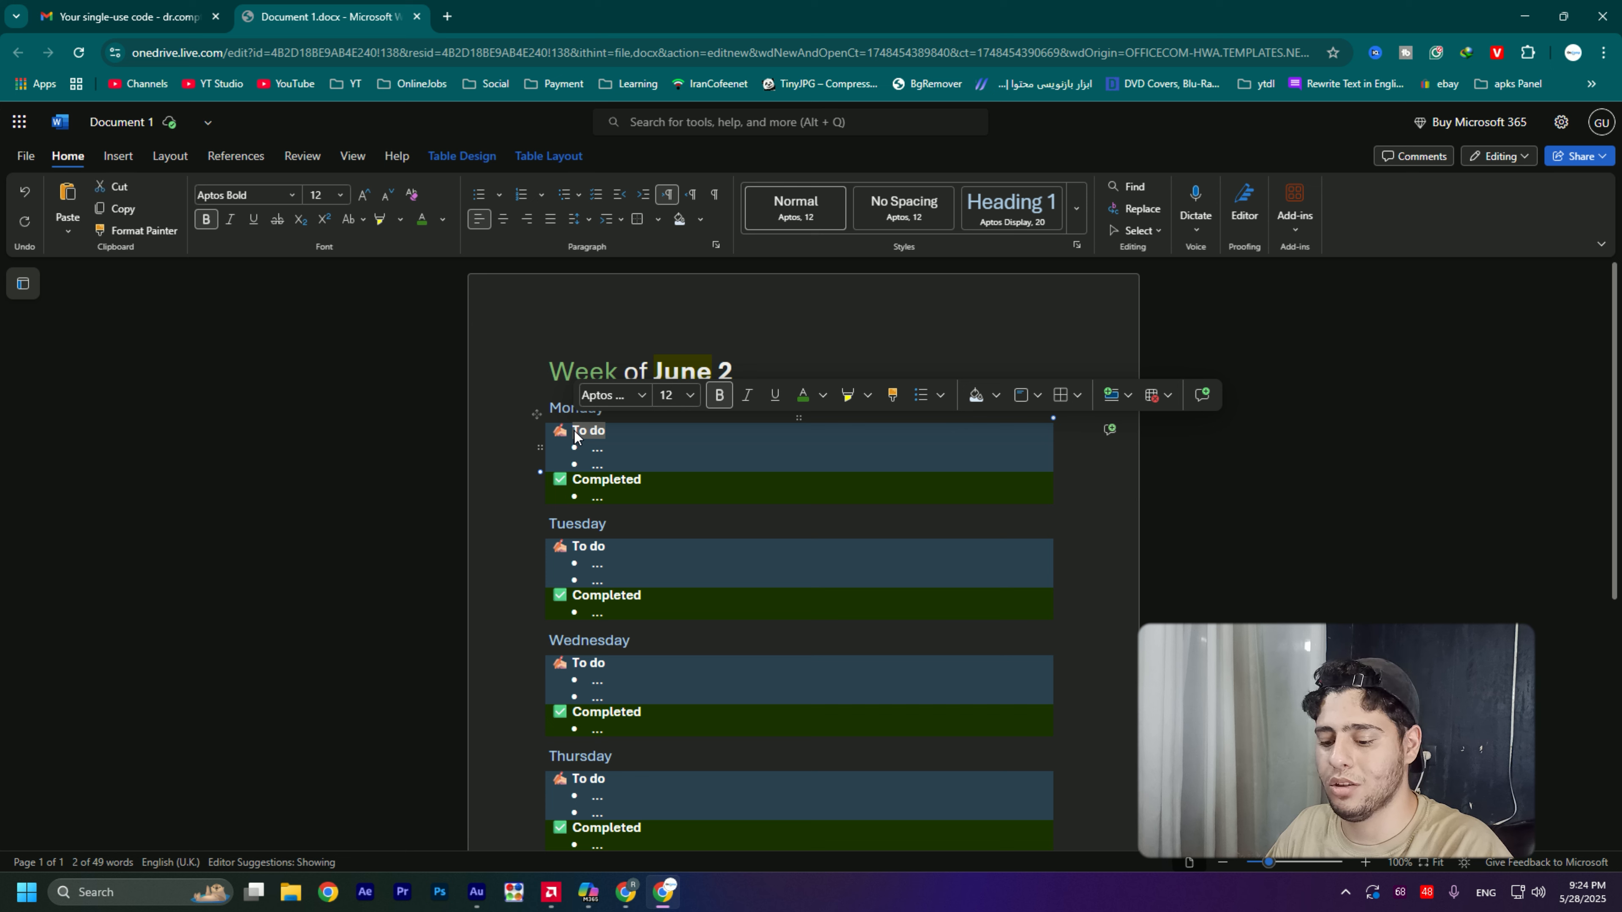
{"action": "key", "text": "ctrl+alt+v"}
{"action": "left_click", "coordinate": [742, 367]}
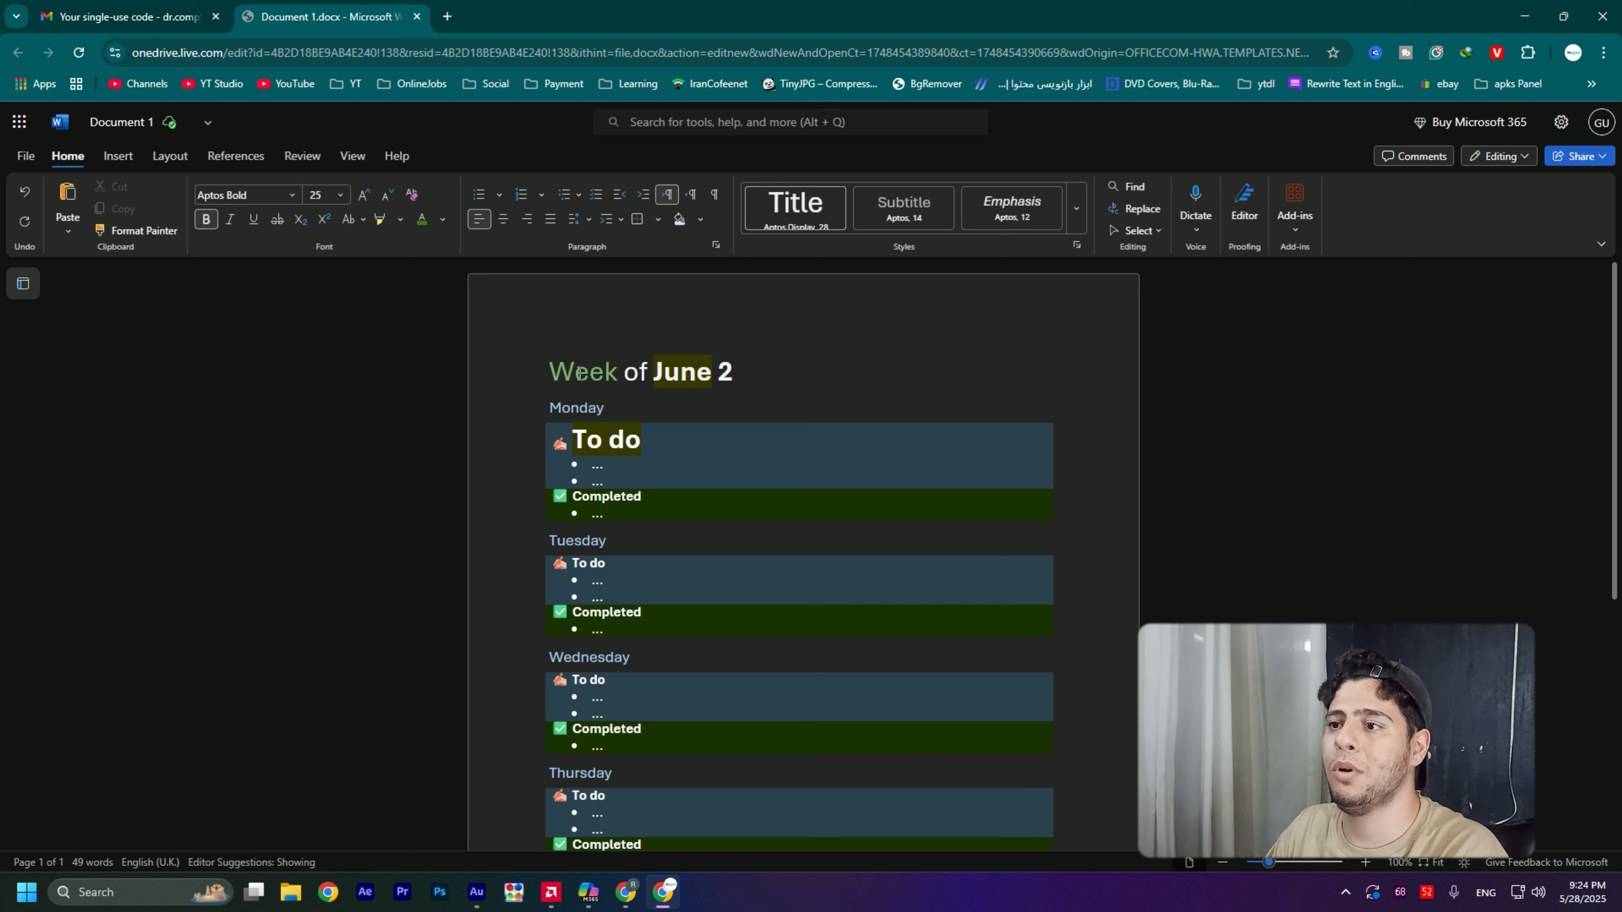
- Copy the formatting of "Week" in the title onto the "To do" label under Tuesday with Format Painter
{"action": "left_click", "coordinate": [600, 377]}
{"action": "double_click", "coordinate": [575, 375]}
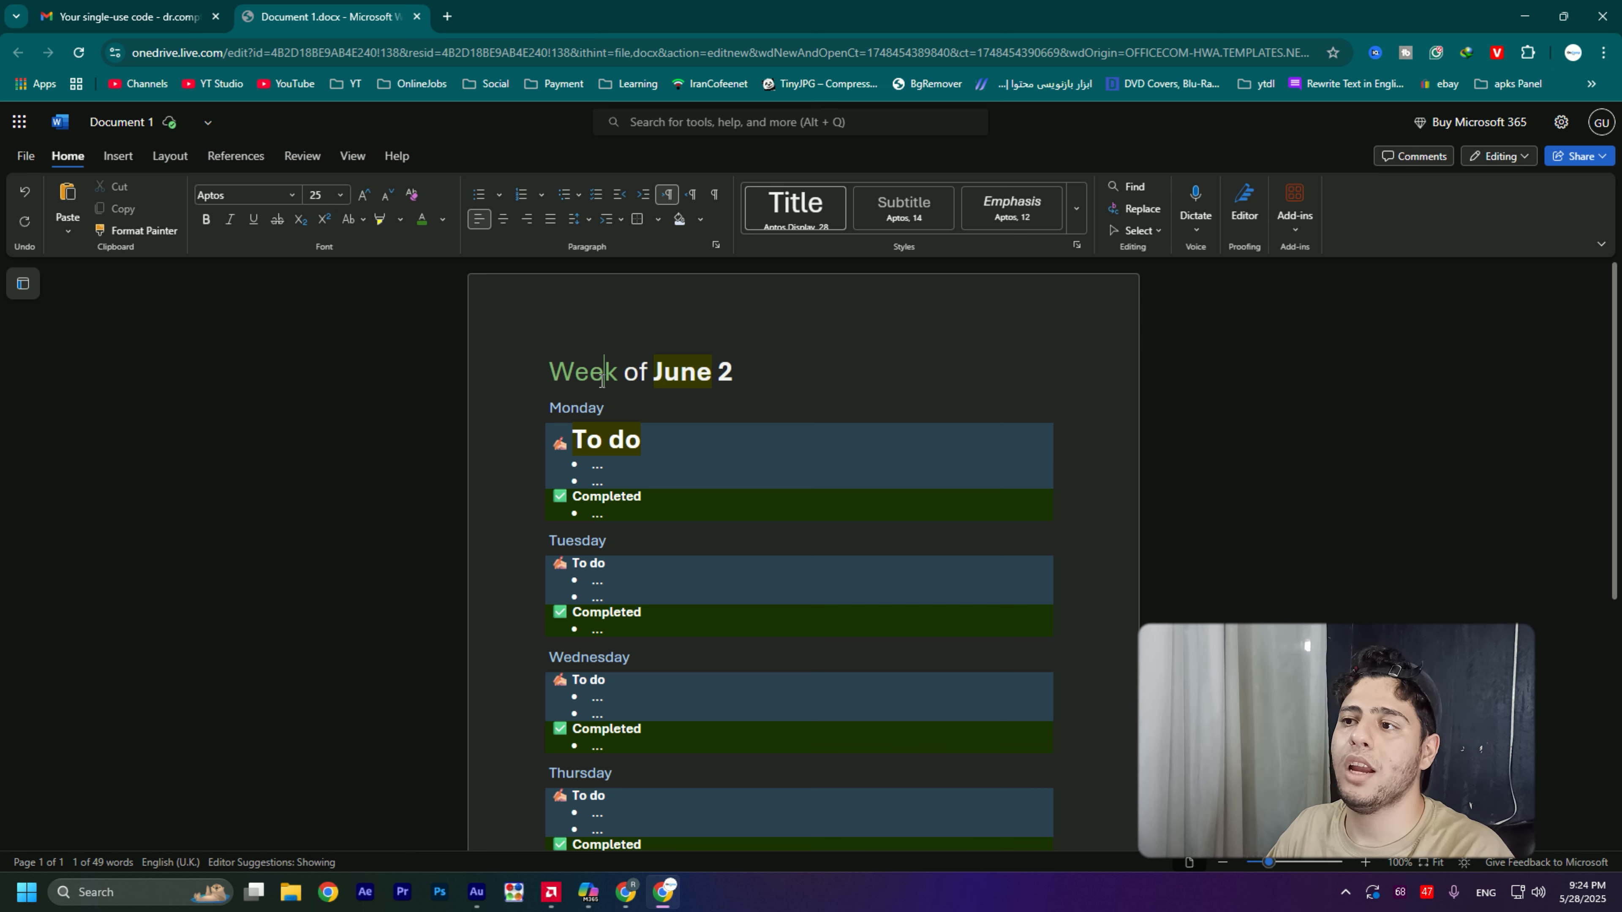
{"action": "left_click", "coordinate": [582, 375]}
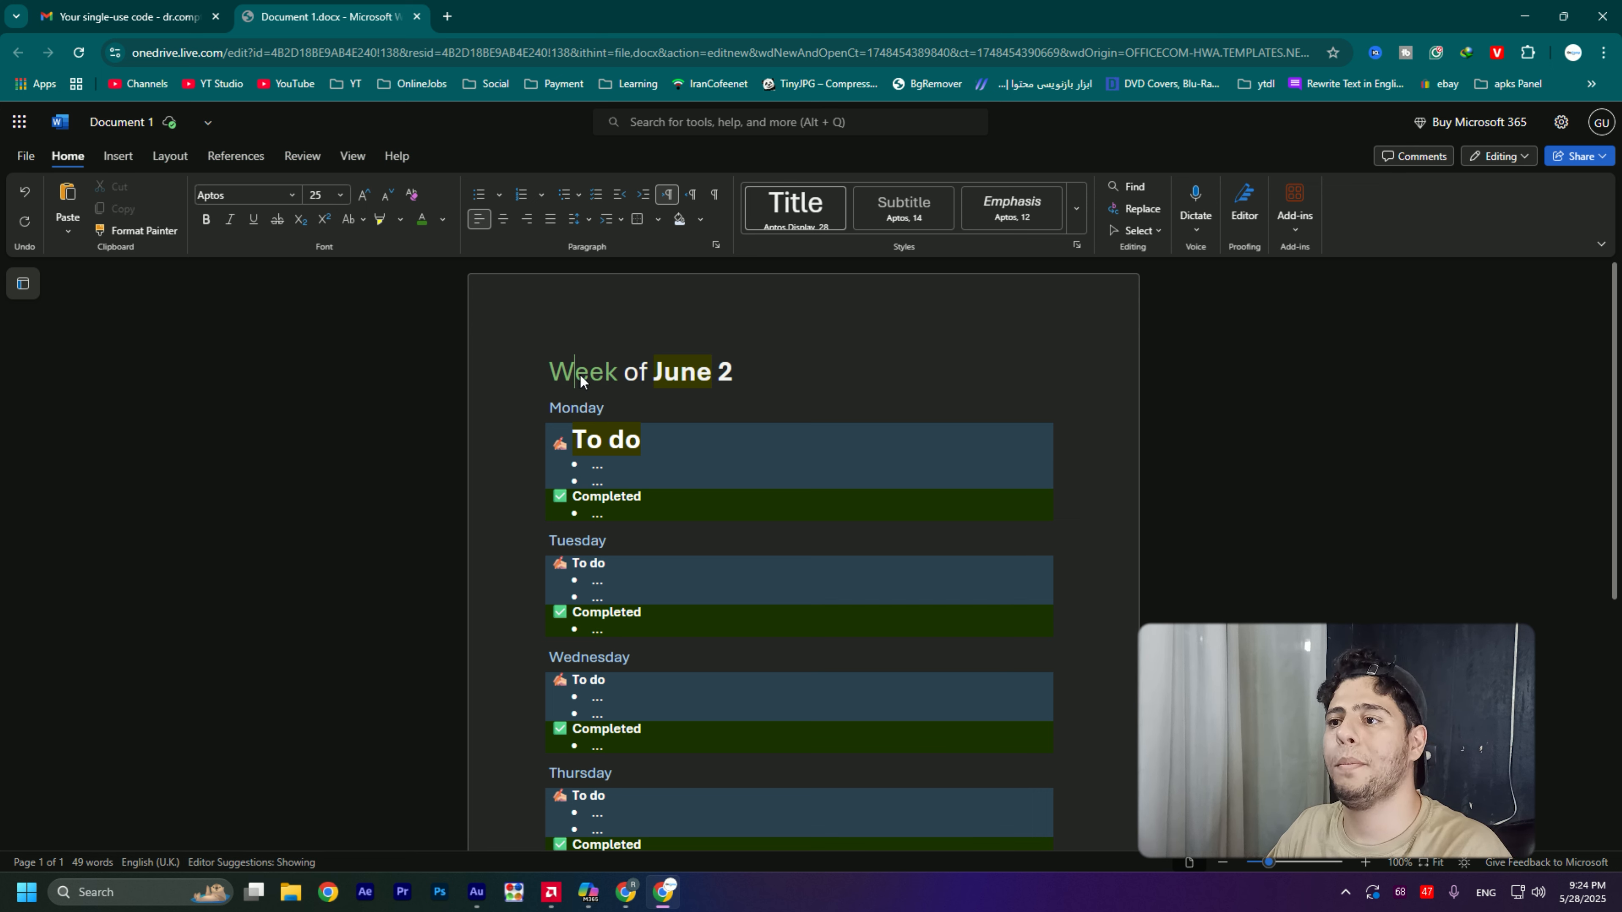
{"action": "double_click", "coordinate": [581, 375]}
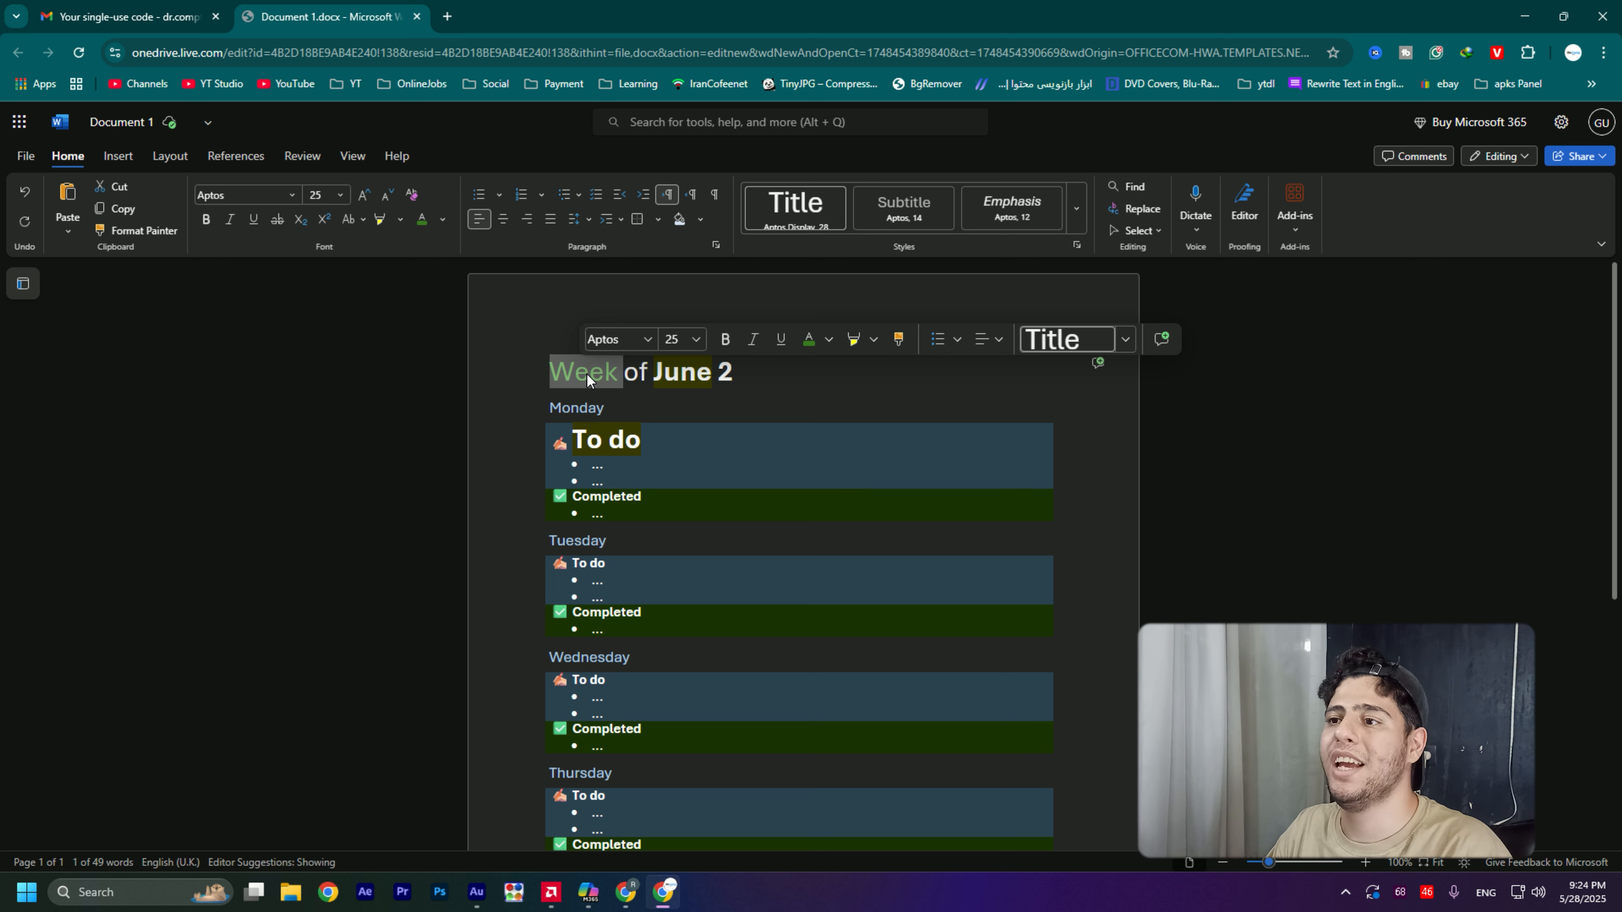
{"action": "left_click", "coordinate": [899, 339]}
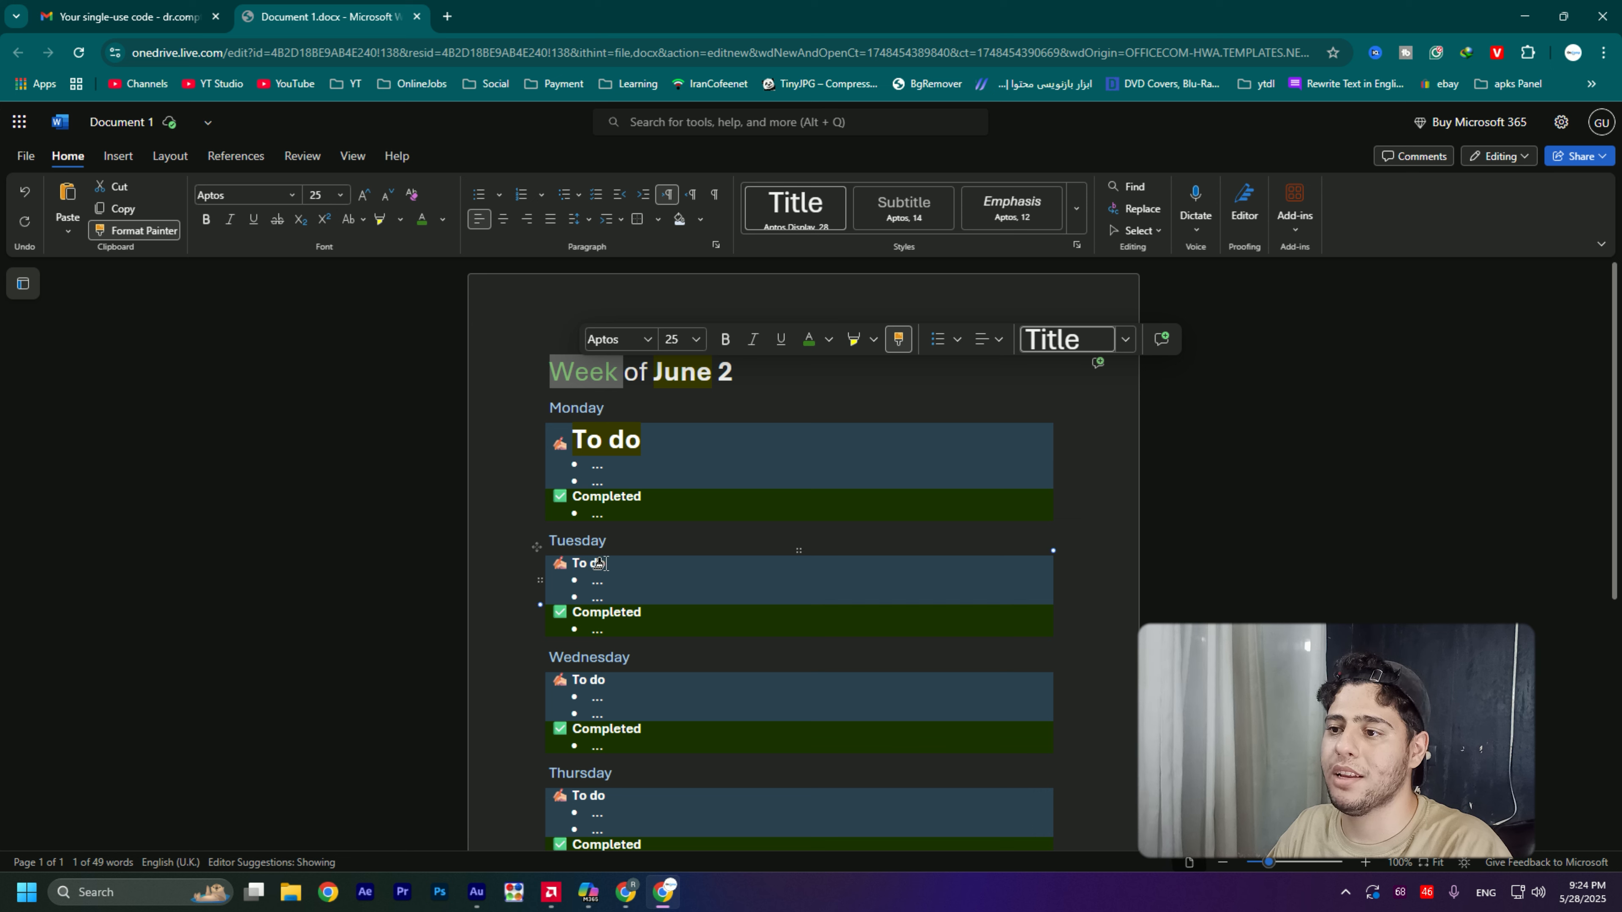
{"action": "left_click", "coordinate": [572, 568]}
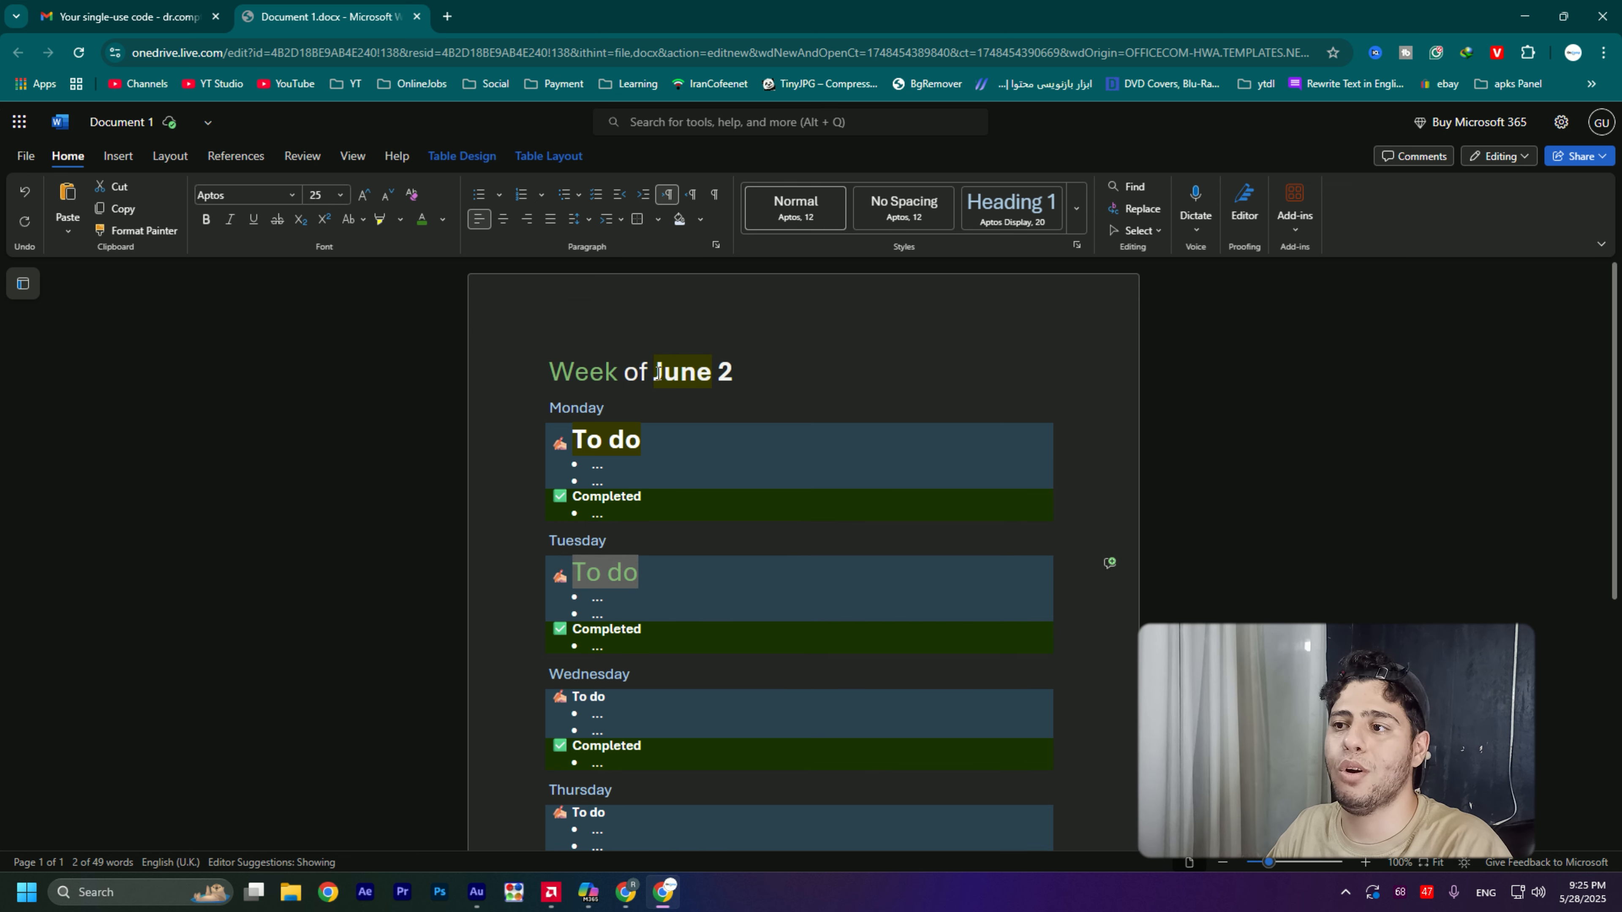
- Copy the formatting of the "Tuesday" heading onto the word "of" in the title with Format Painter
{"action": "left_click", "coordinate": [574, 371]}
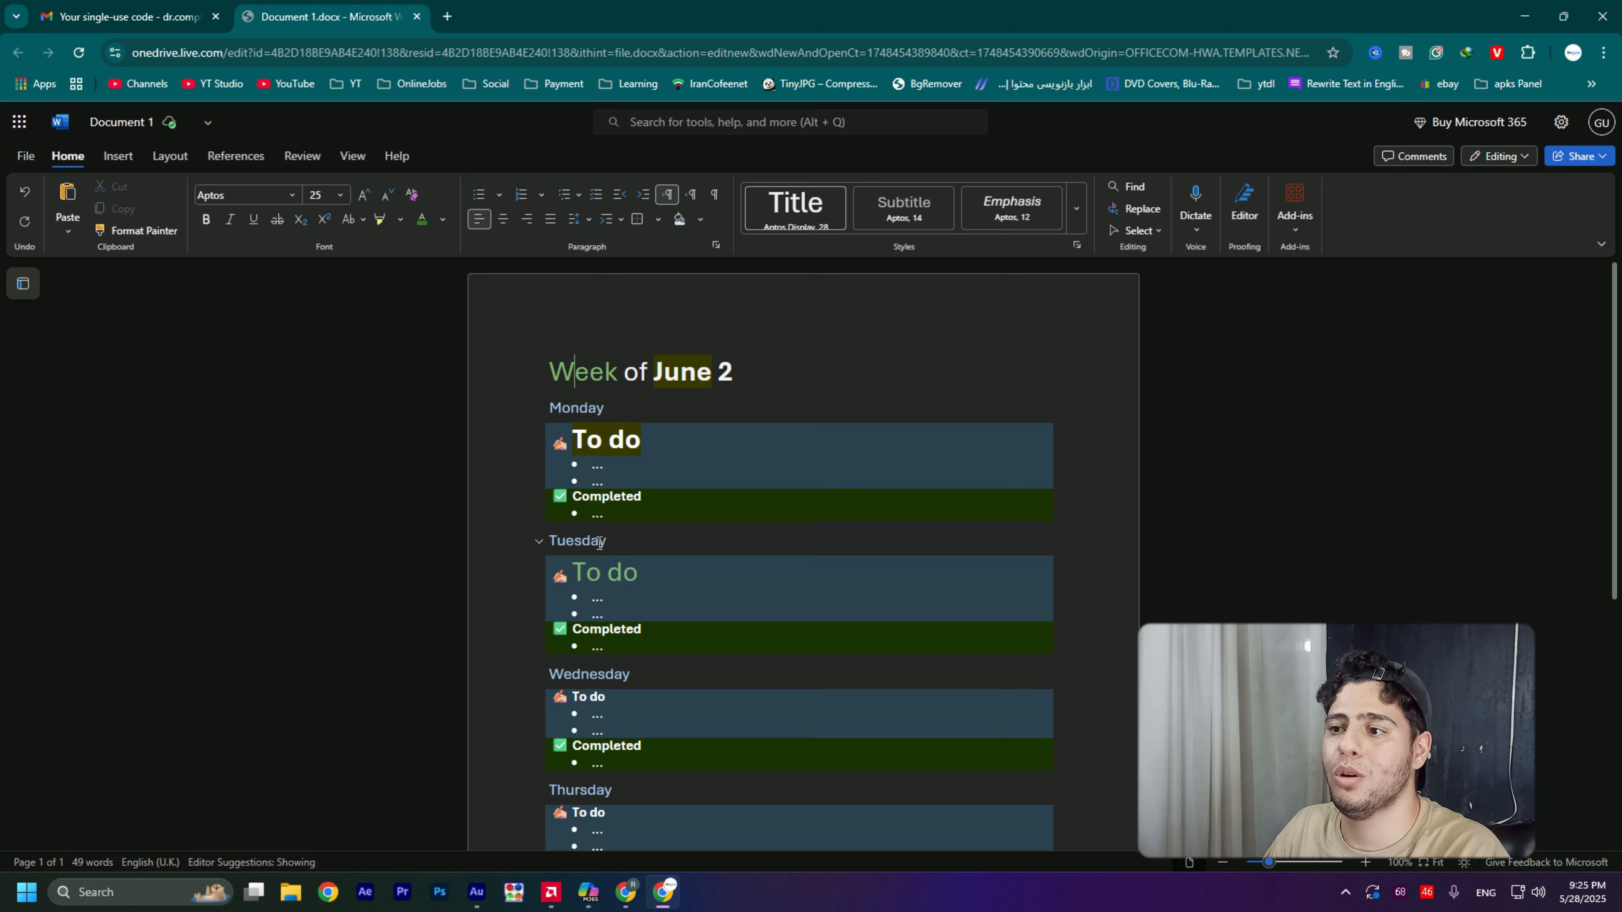
{"action": "left_click", "coordinate": [540, 549]}
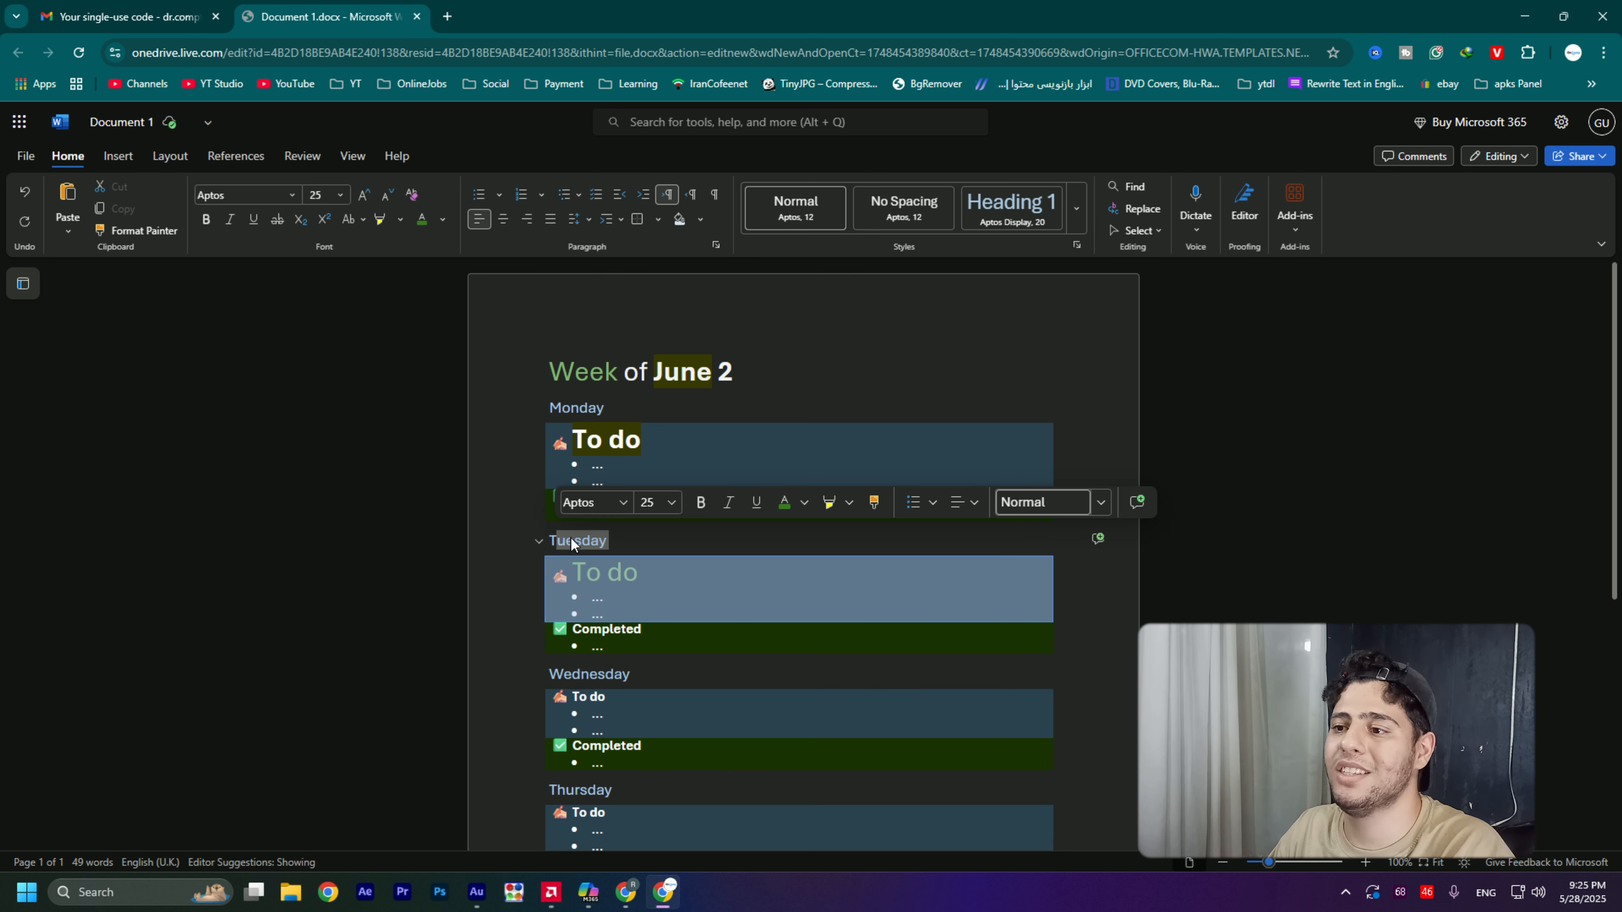
{"action": "left_click", "coordinate": [558, 539]}
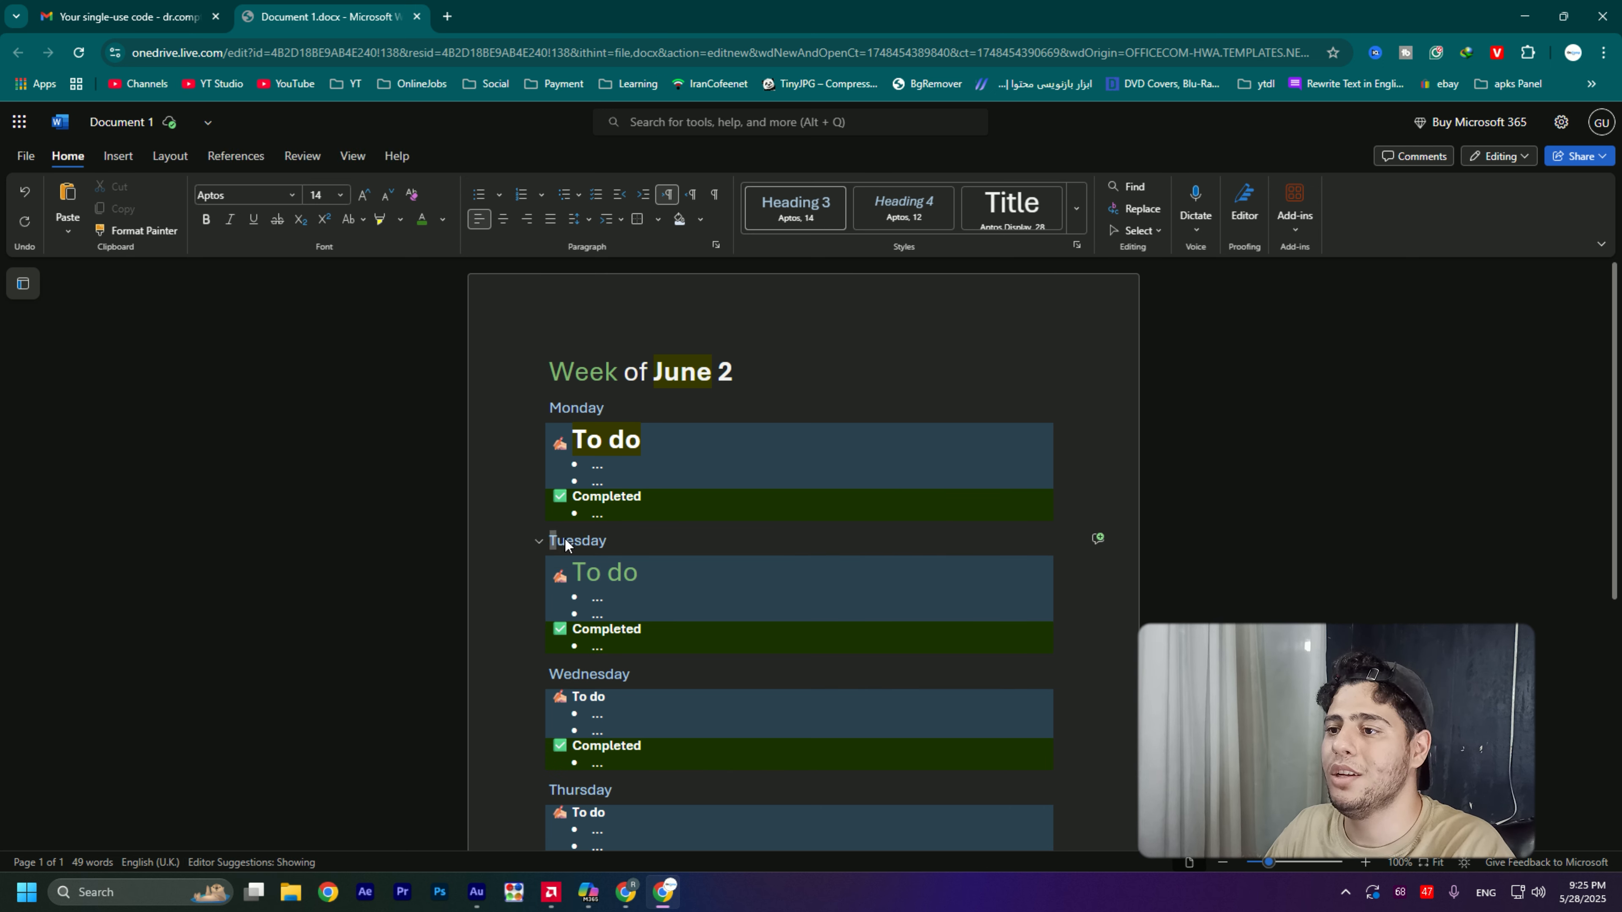
{"action": "double_click", "coordinate": [604, 540]}
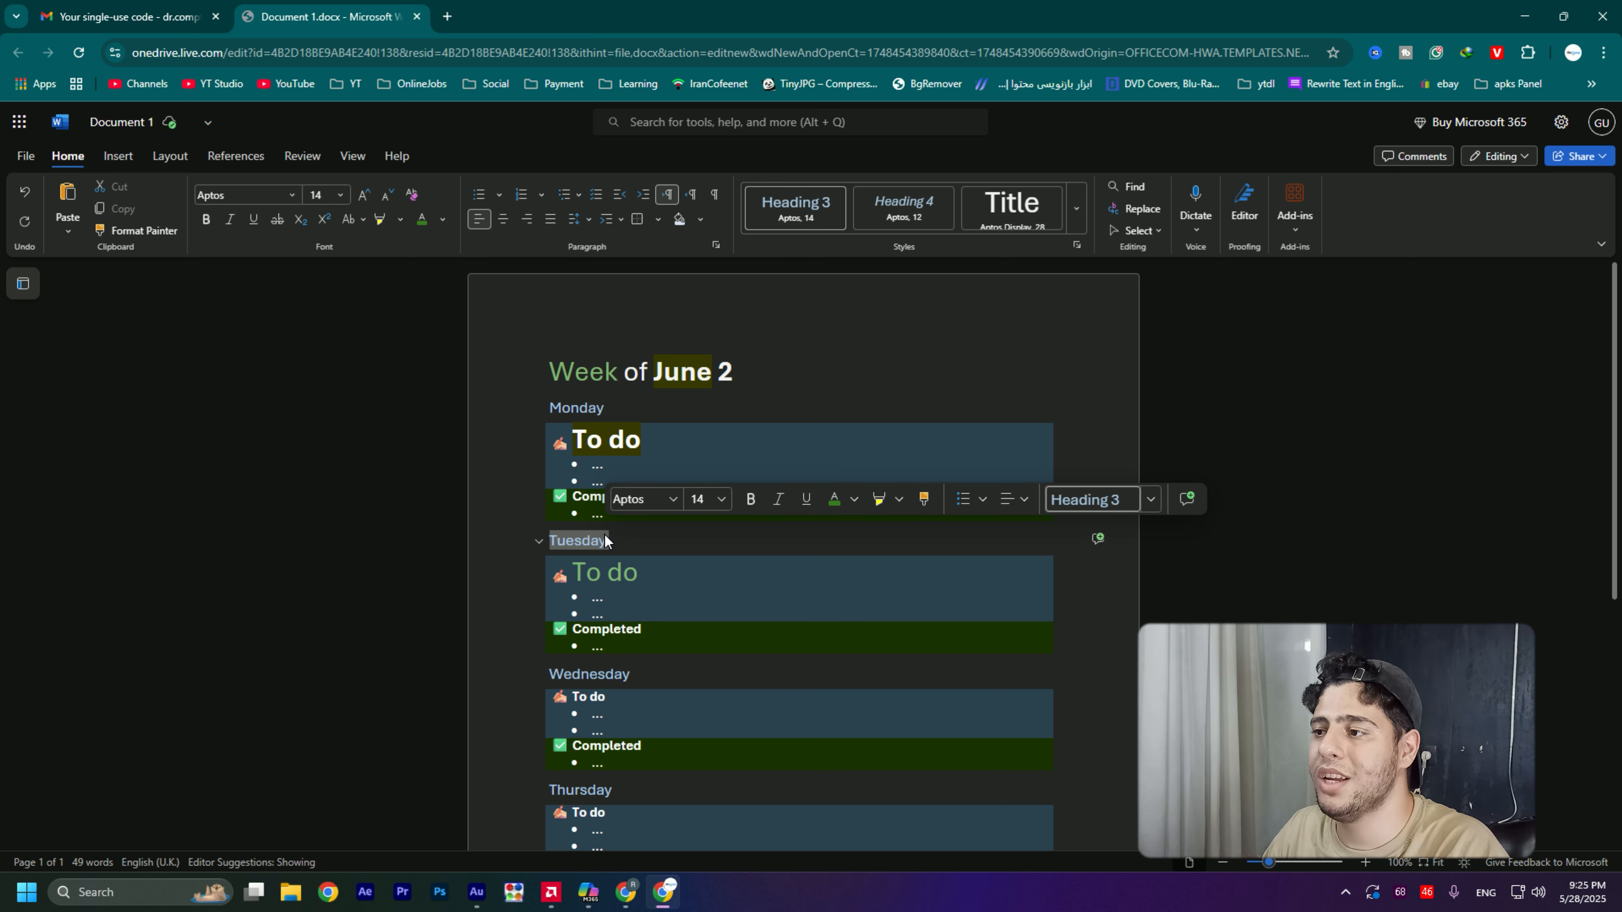
{"action": "left_click", "coordinate": [925, 501]}
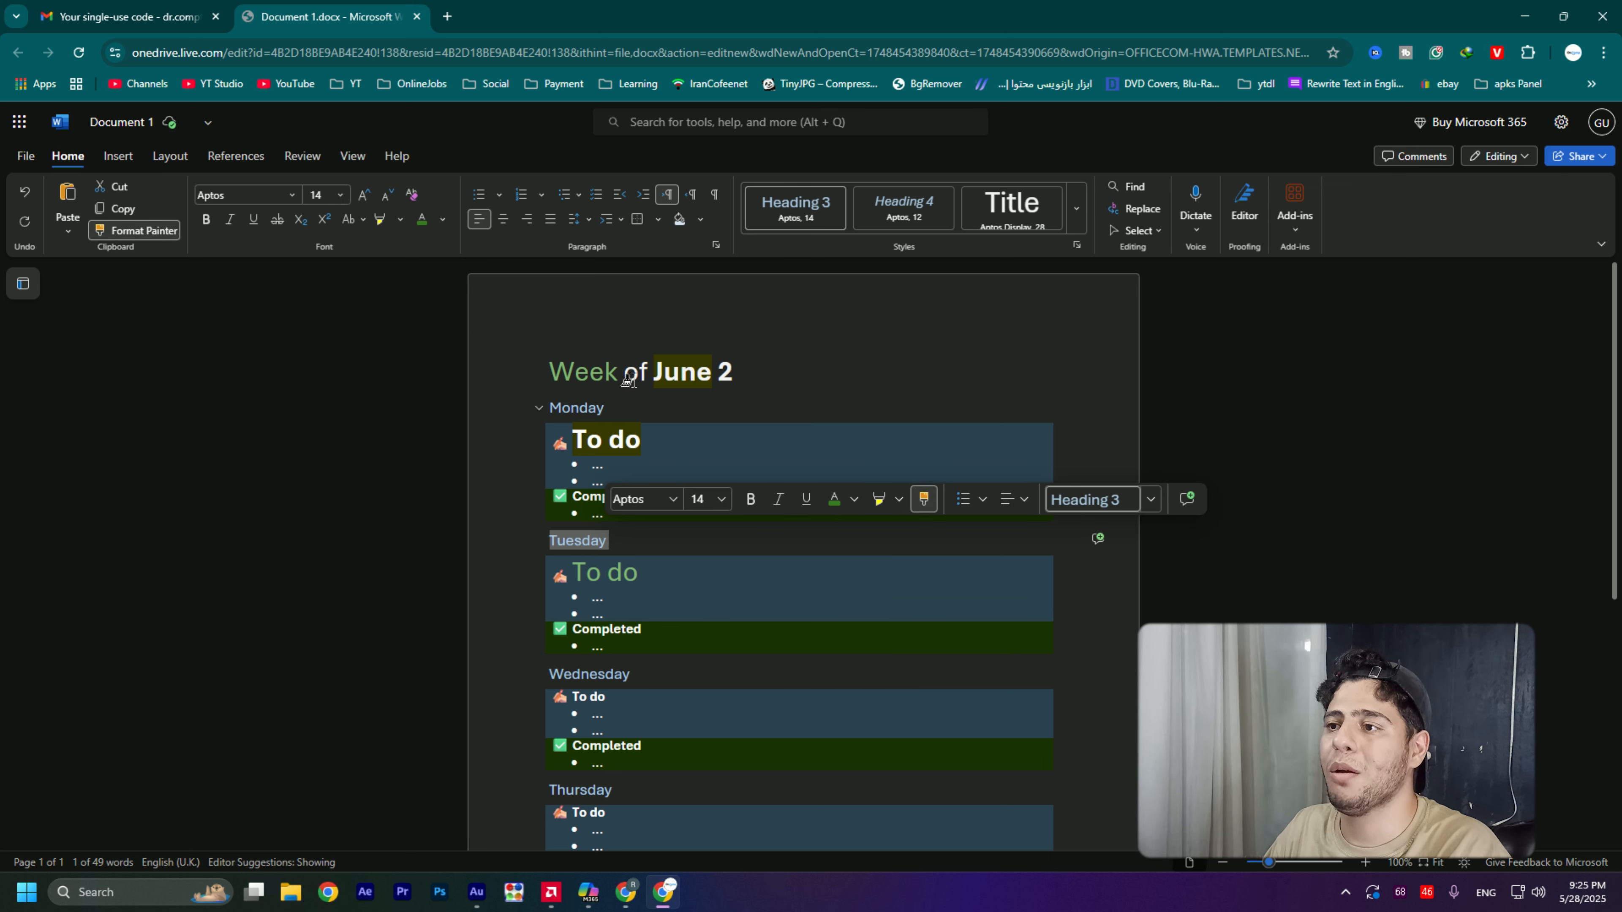
{"action": "left_click_drag", "start_coordinate": [619, 372], "coordinate": [646, 372]}
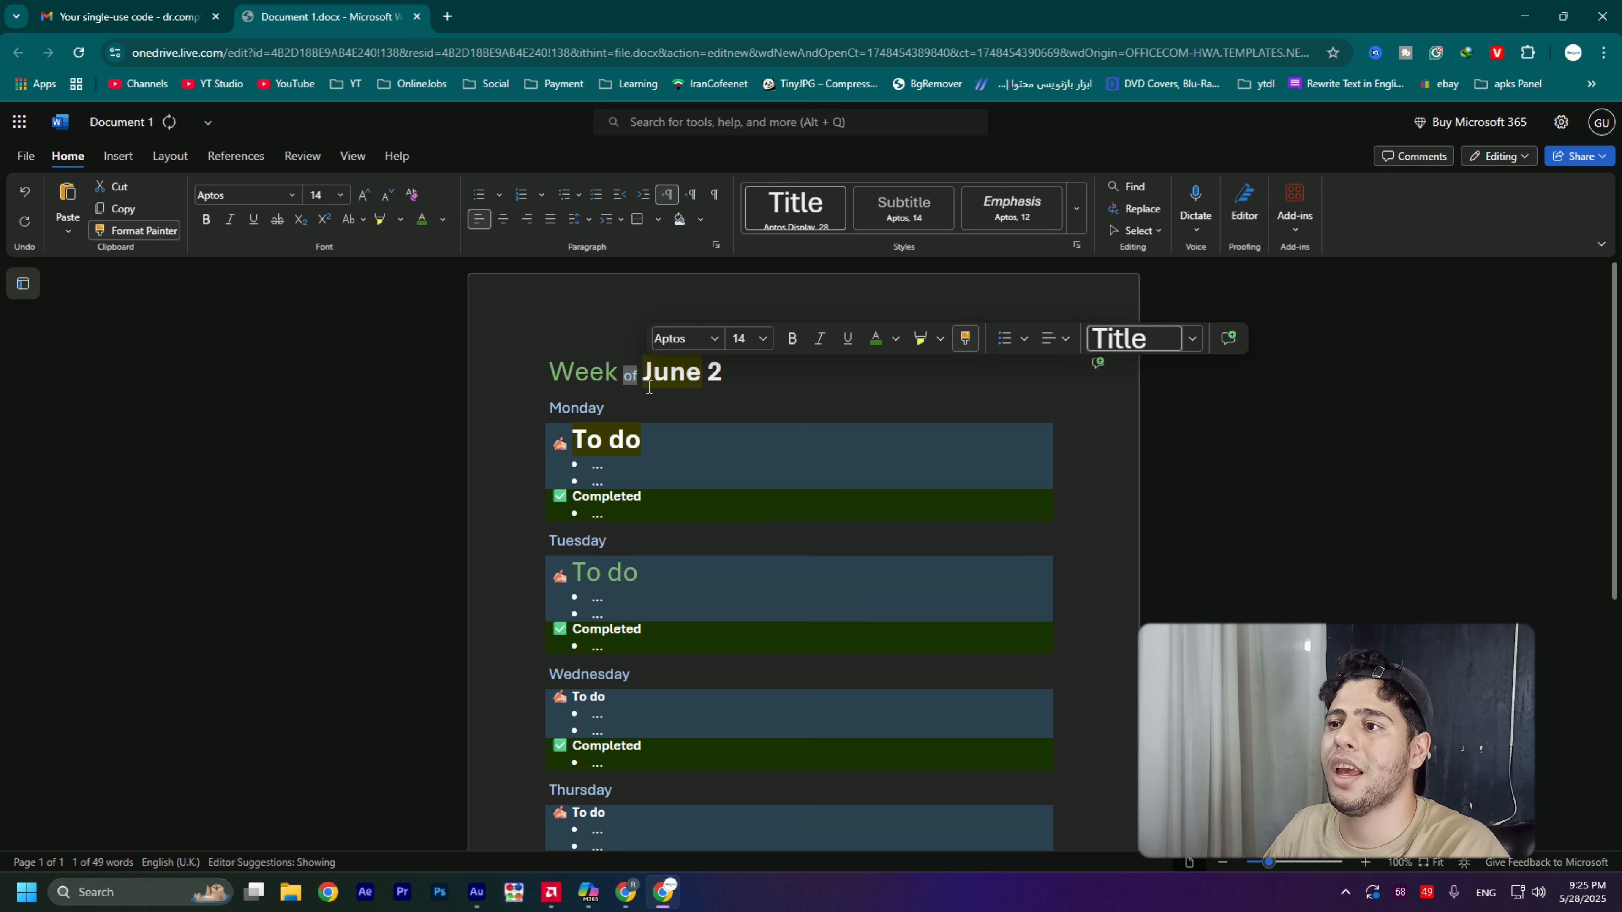
{"action": "left_click", "coordinate": [628, 383]}
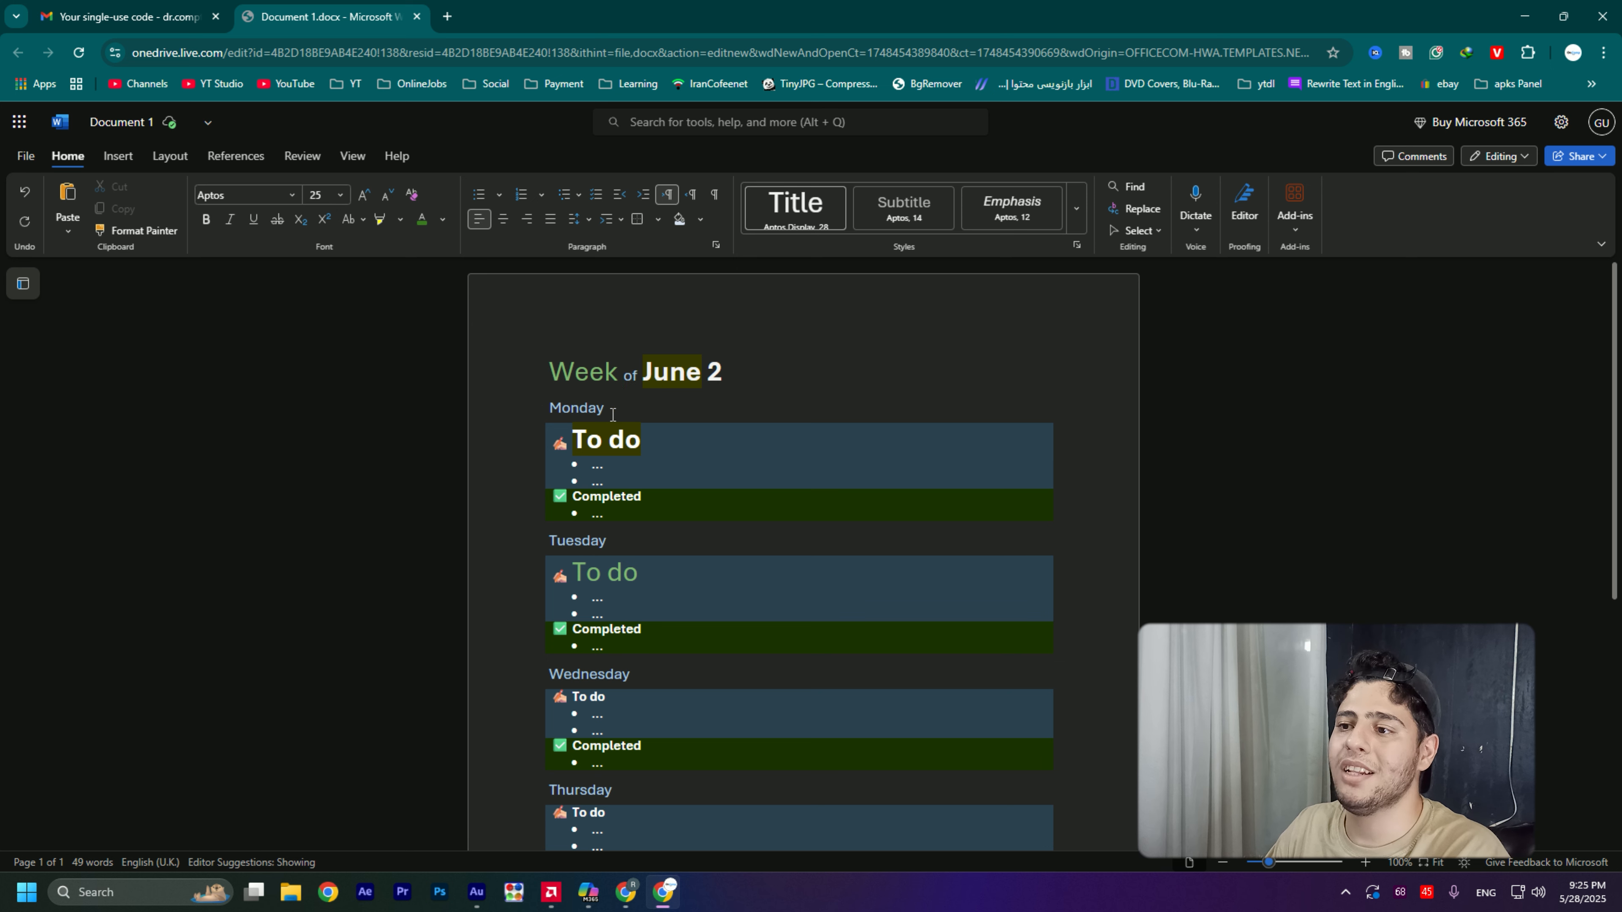
- Look at the list options for the title and try a bulleted list on the whole "Week of June 2" line
{"action": "left_click", "coordinate": [723, 371]}
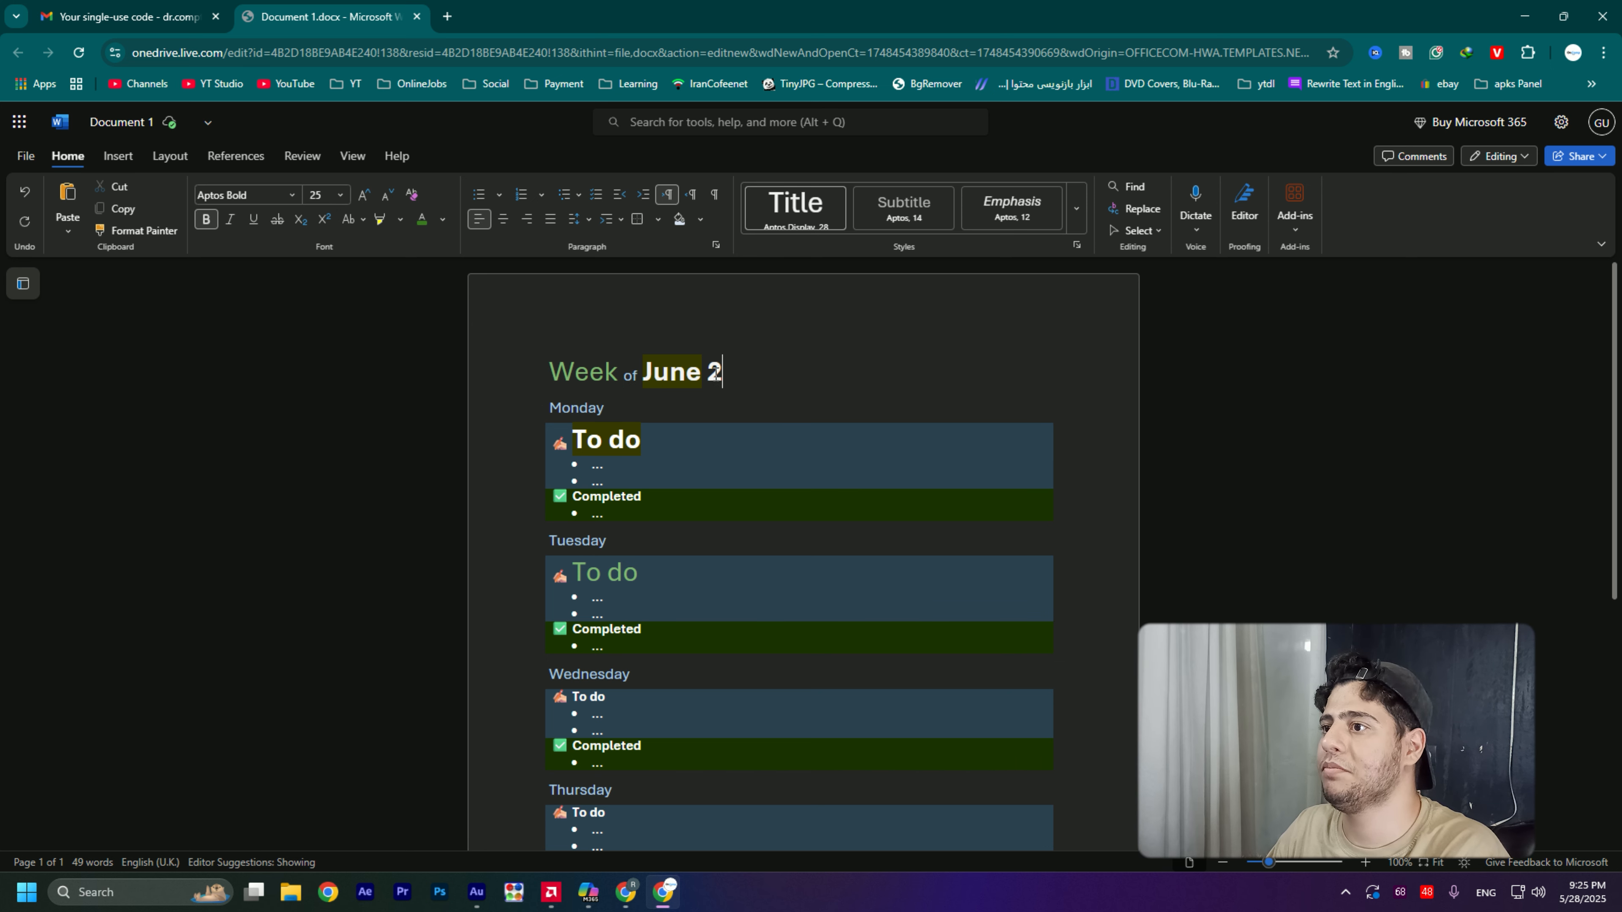
{"action": "double_click", "coordinate": [721, 374]}
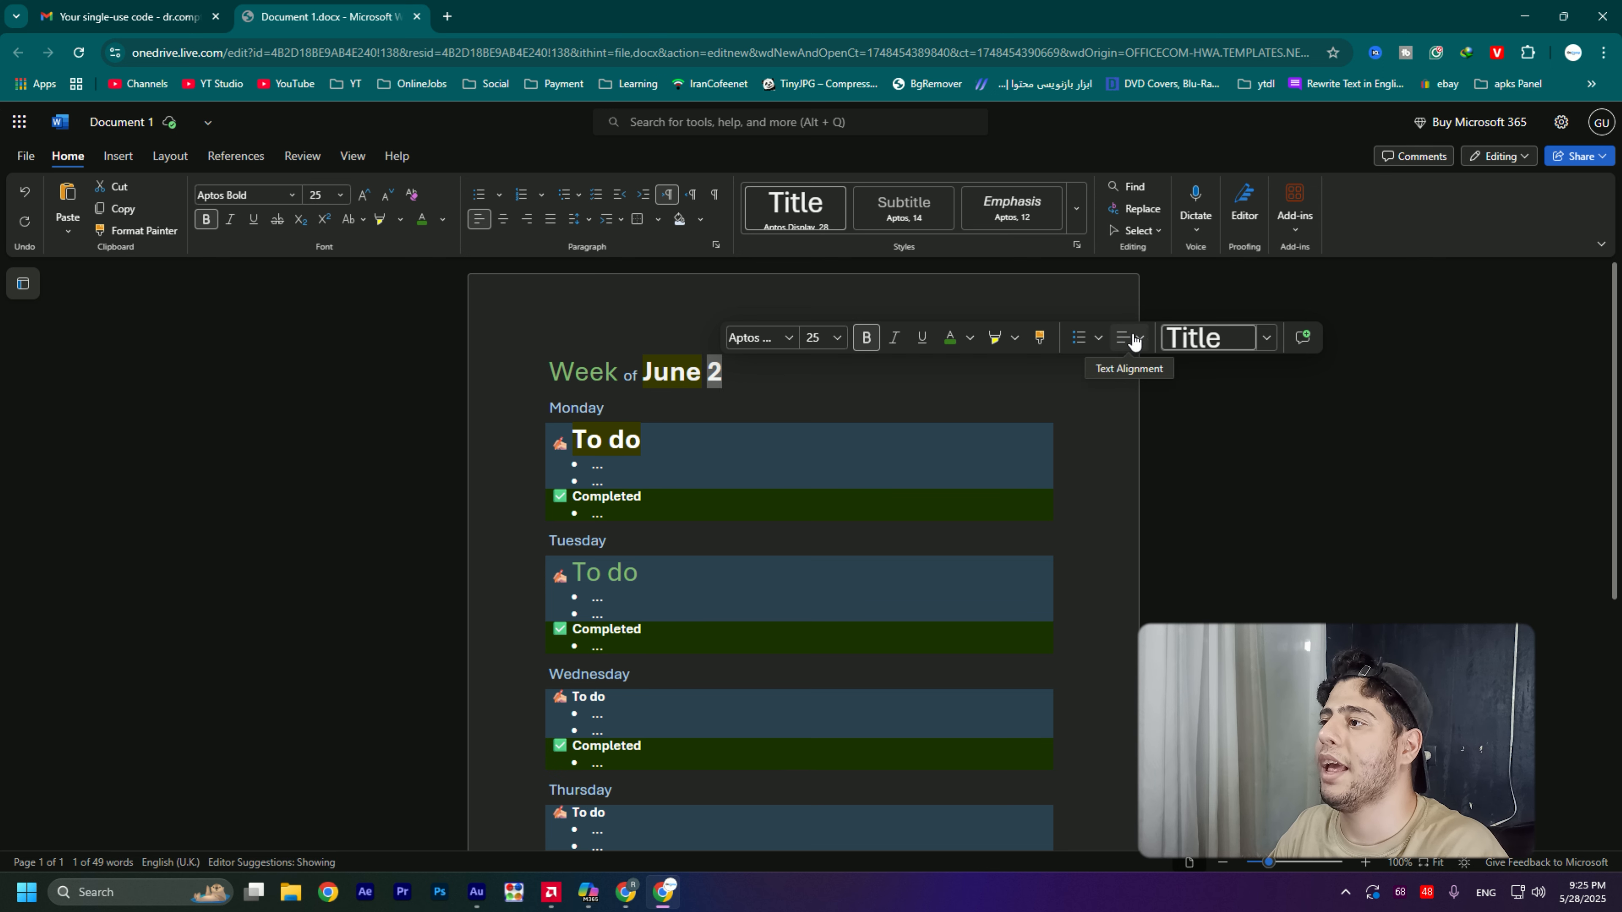
{"action": "left_click", "coordinate": [1100, 339]}
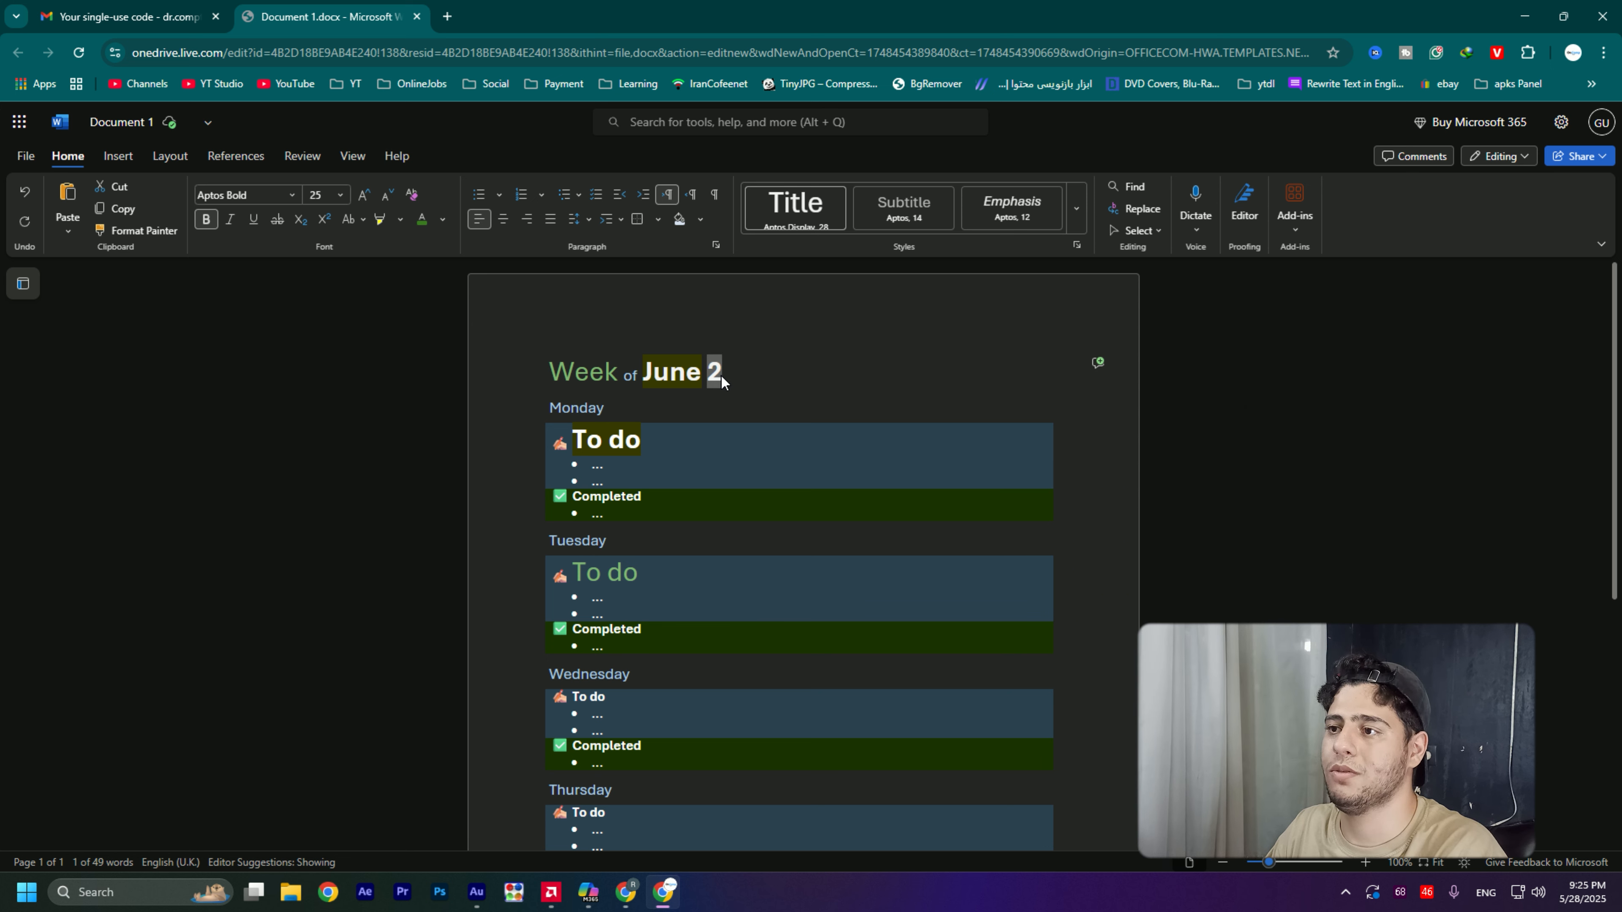
{"action": "left_click_drag", "start_coordinate": [723, 379], "coordinate": [556, 386]}
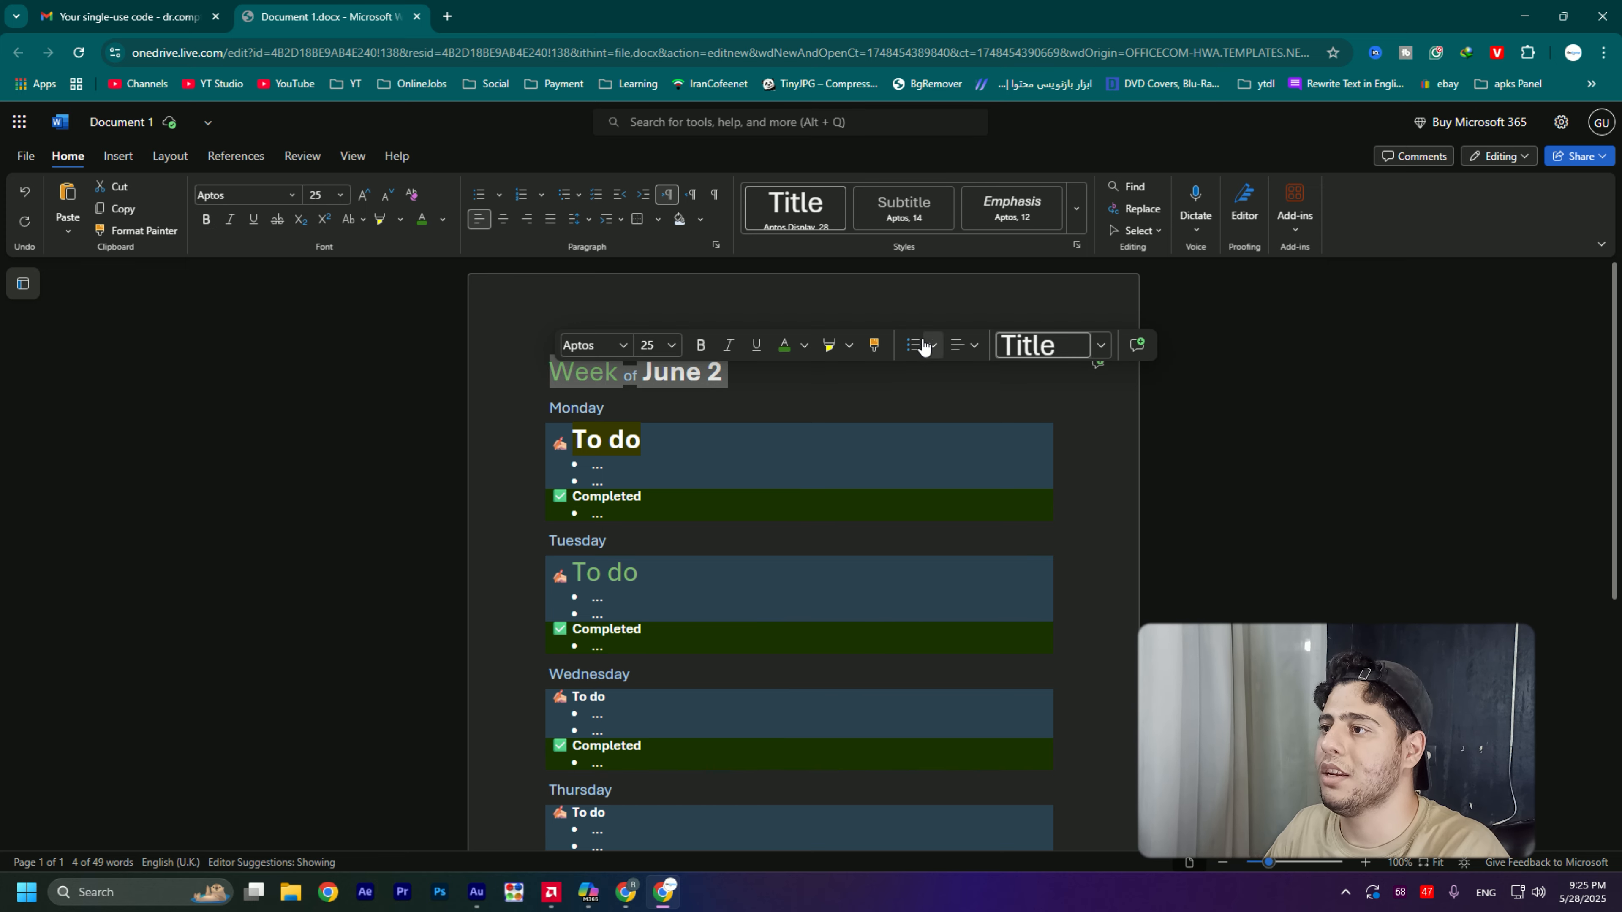
{"action": "left_click", "coordinate": [922, 347]}
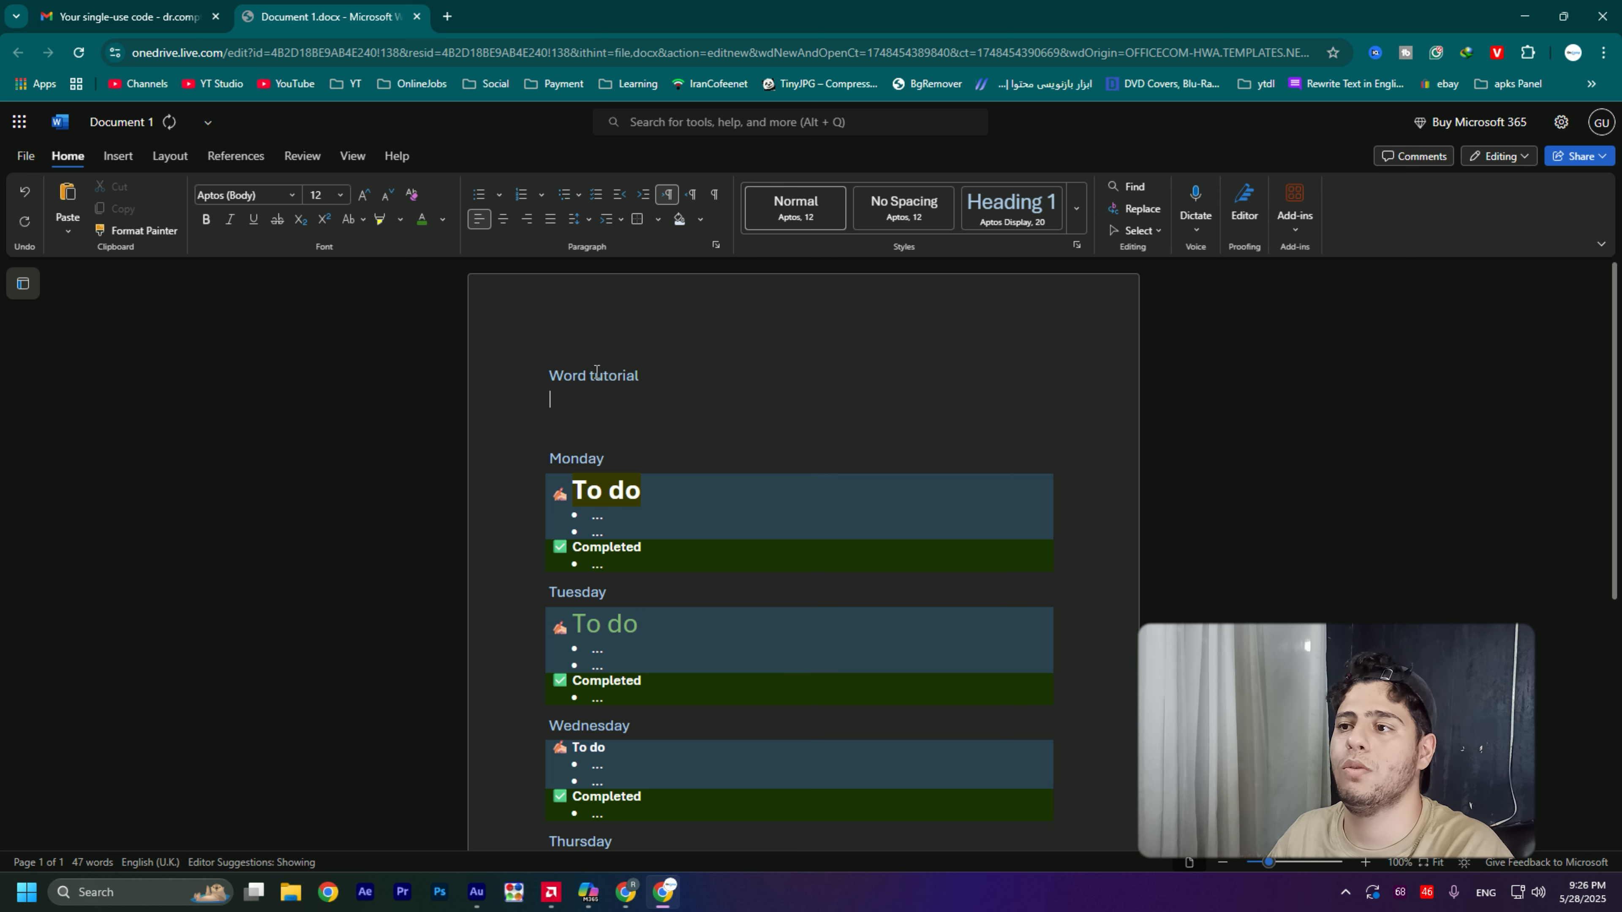
- Set the font size of the "Word tutorial" line to 44
{"action": "triple_click", "coordinate": [646, 373]}
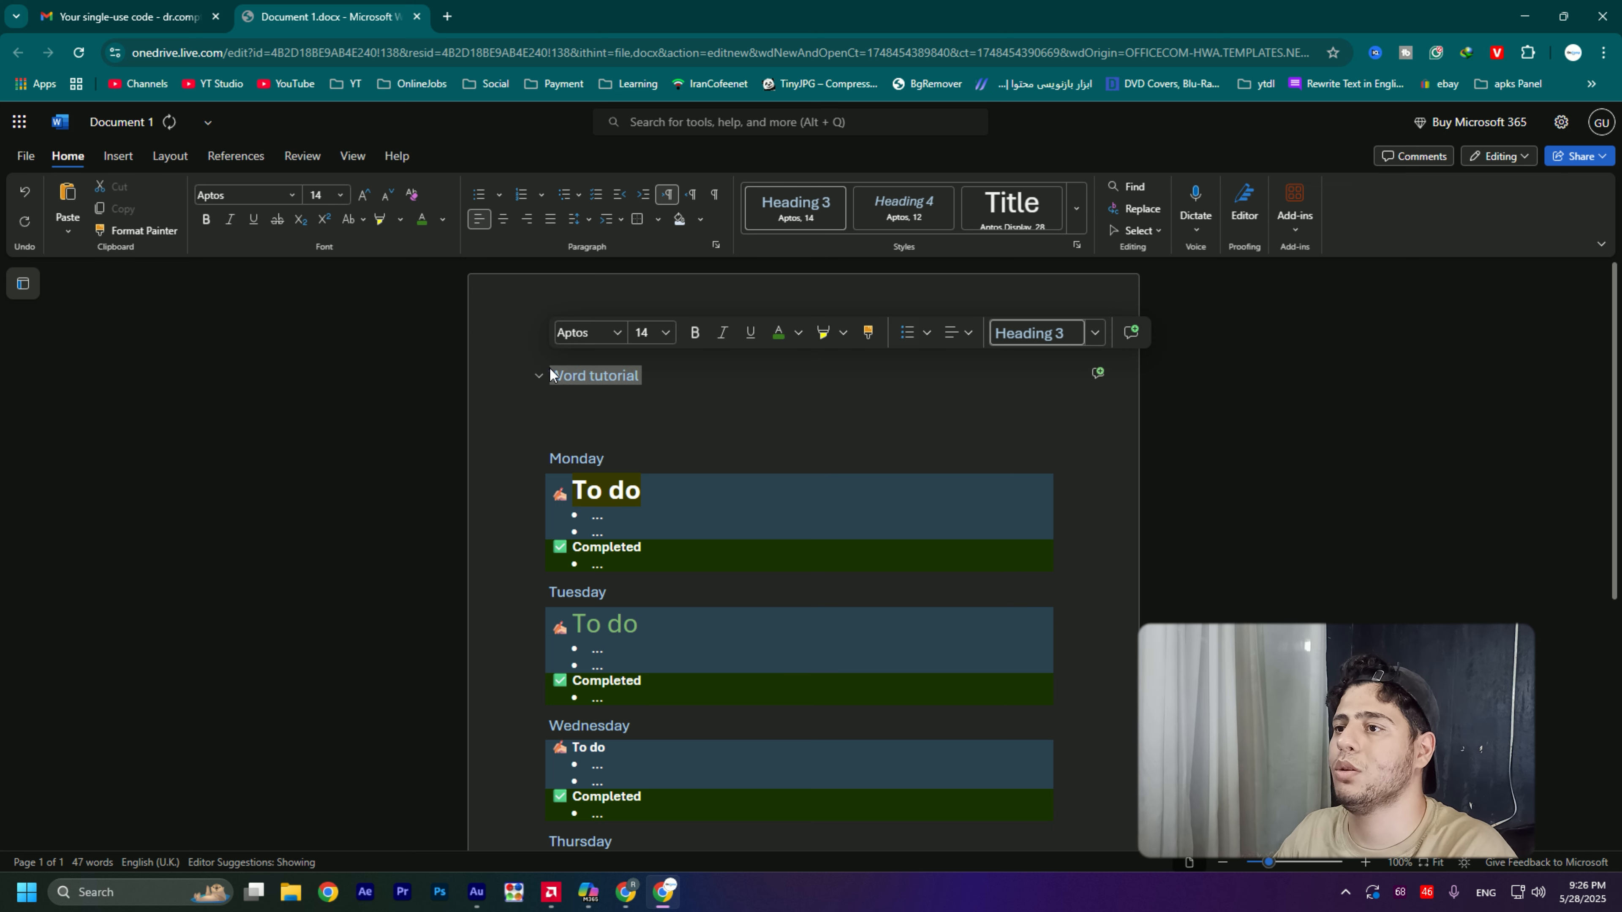
{"action": "left_click", "coordinate": [662, 335]}
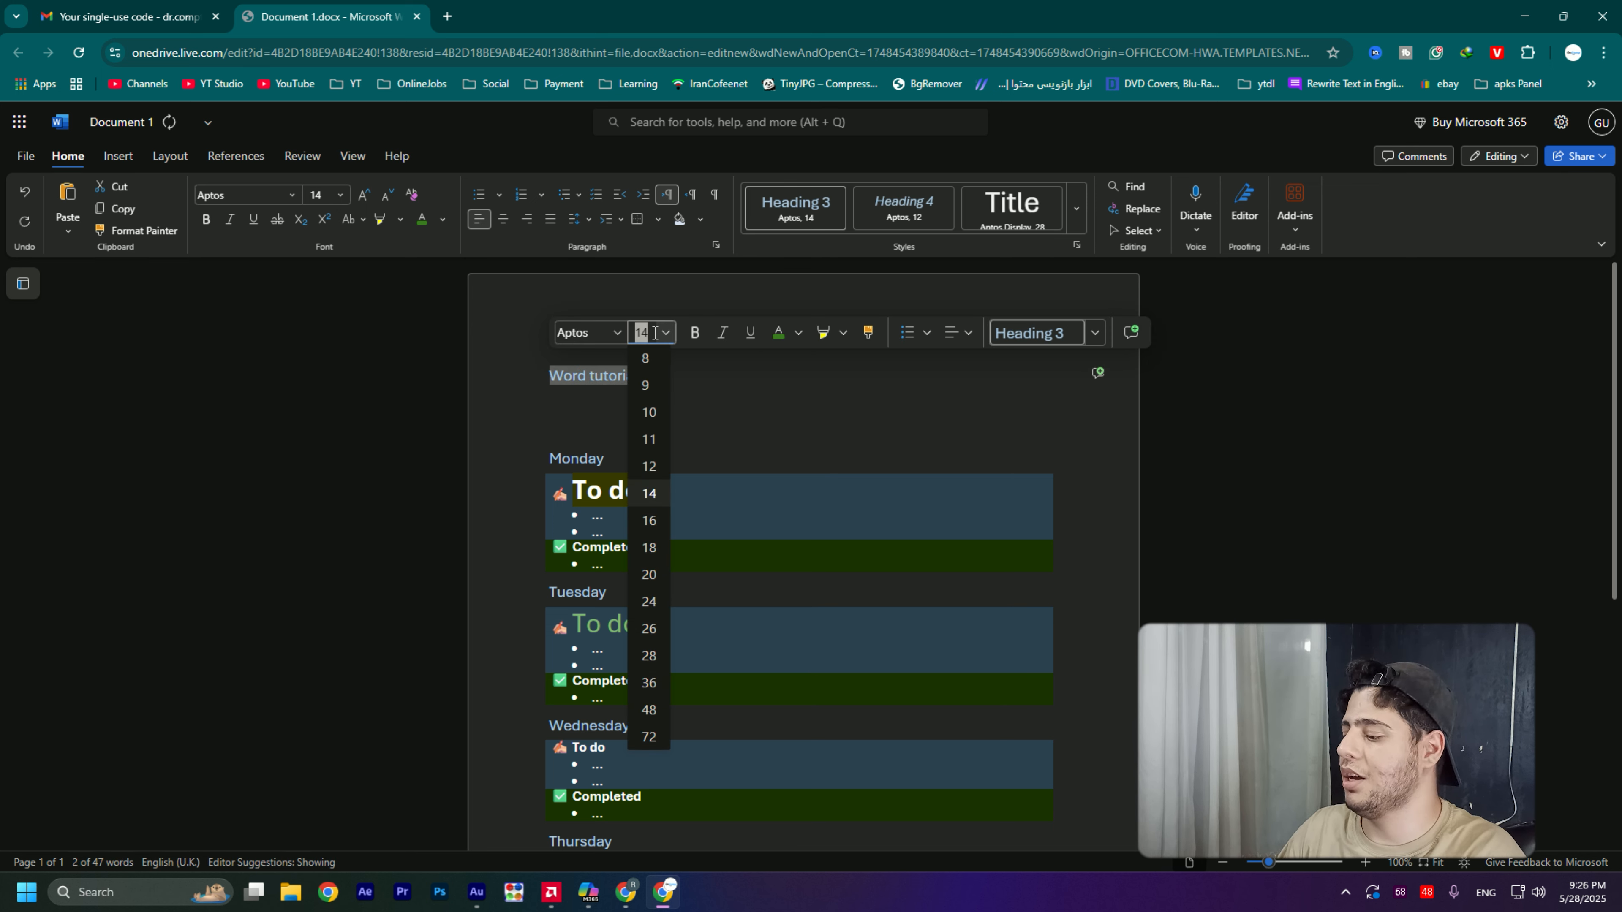
{"action": "type", "text": "44"}
{"action": "key", "text": "Return"}
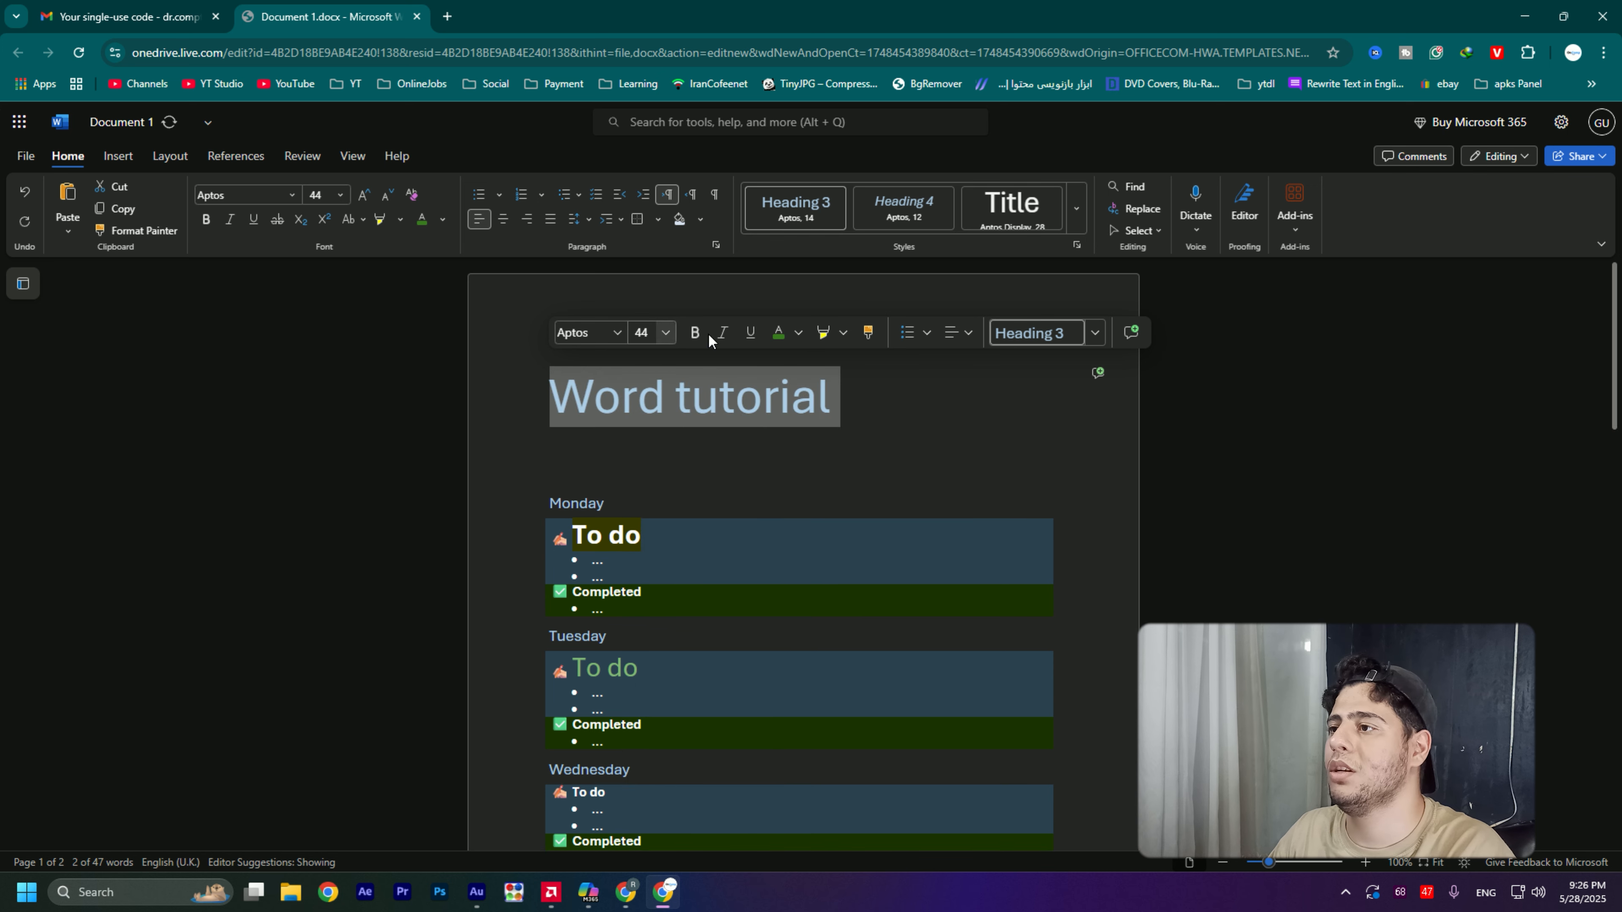
- Try centre, left and right alignment on the "Word tutorial" line and settle on centred
{"action": "left_click", "coordinate": [958, 339]}
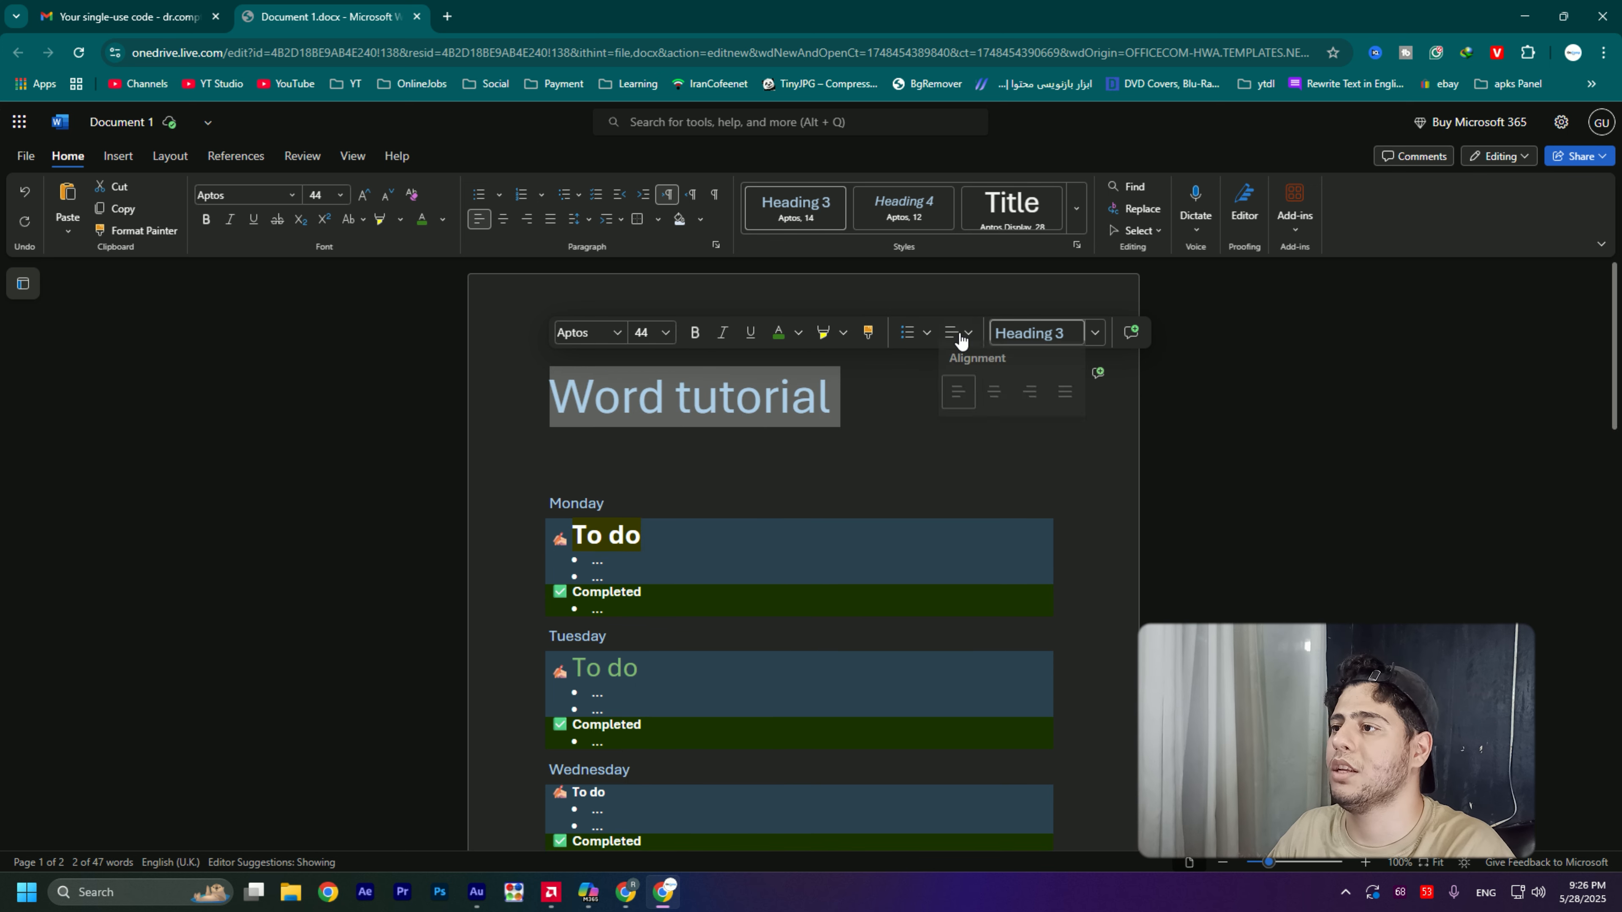
{"action": "left_click", "coordinate": [994, 397]}
{"action": "left_click", "coordinate": [951, 332]}
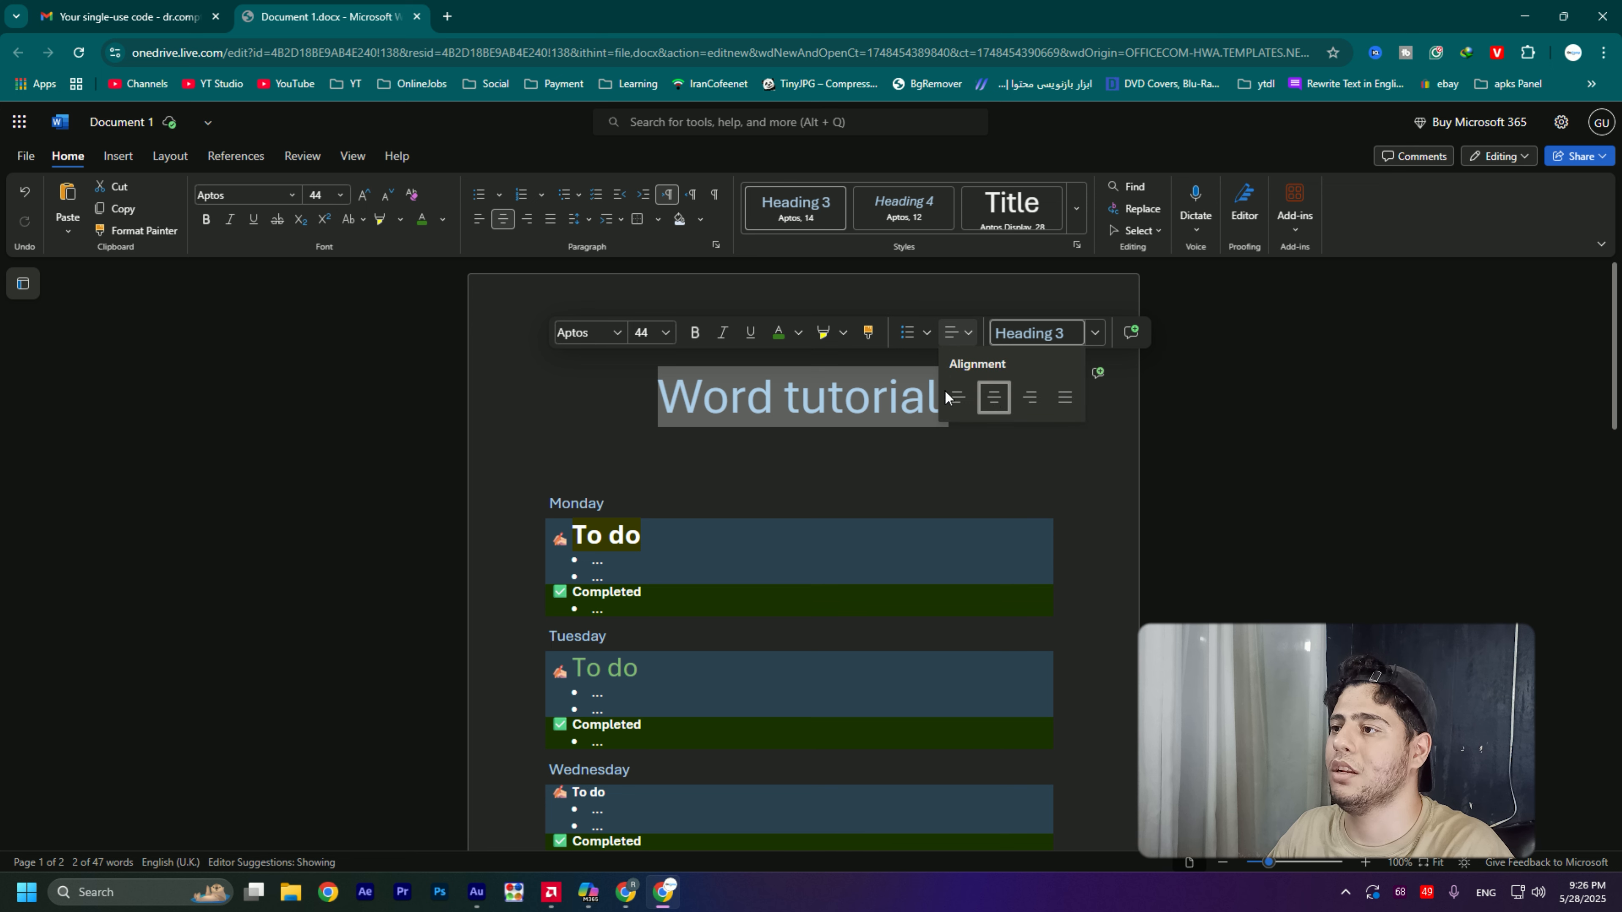
{"action": "left_click", "coordinate": [960, 396]}
{"action": "left_click", "coordinate": [958, 332]}
{"action": "left_click", "coordinate": [1030, 396]}
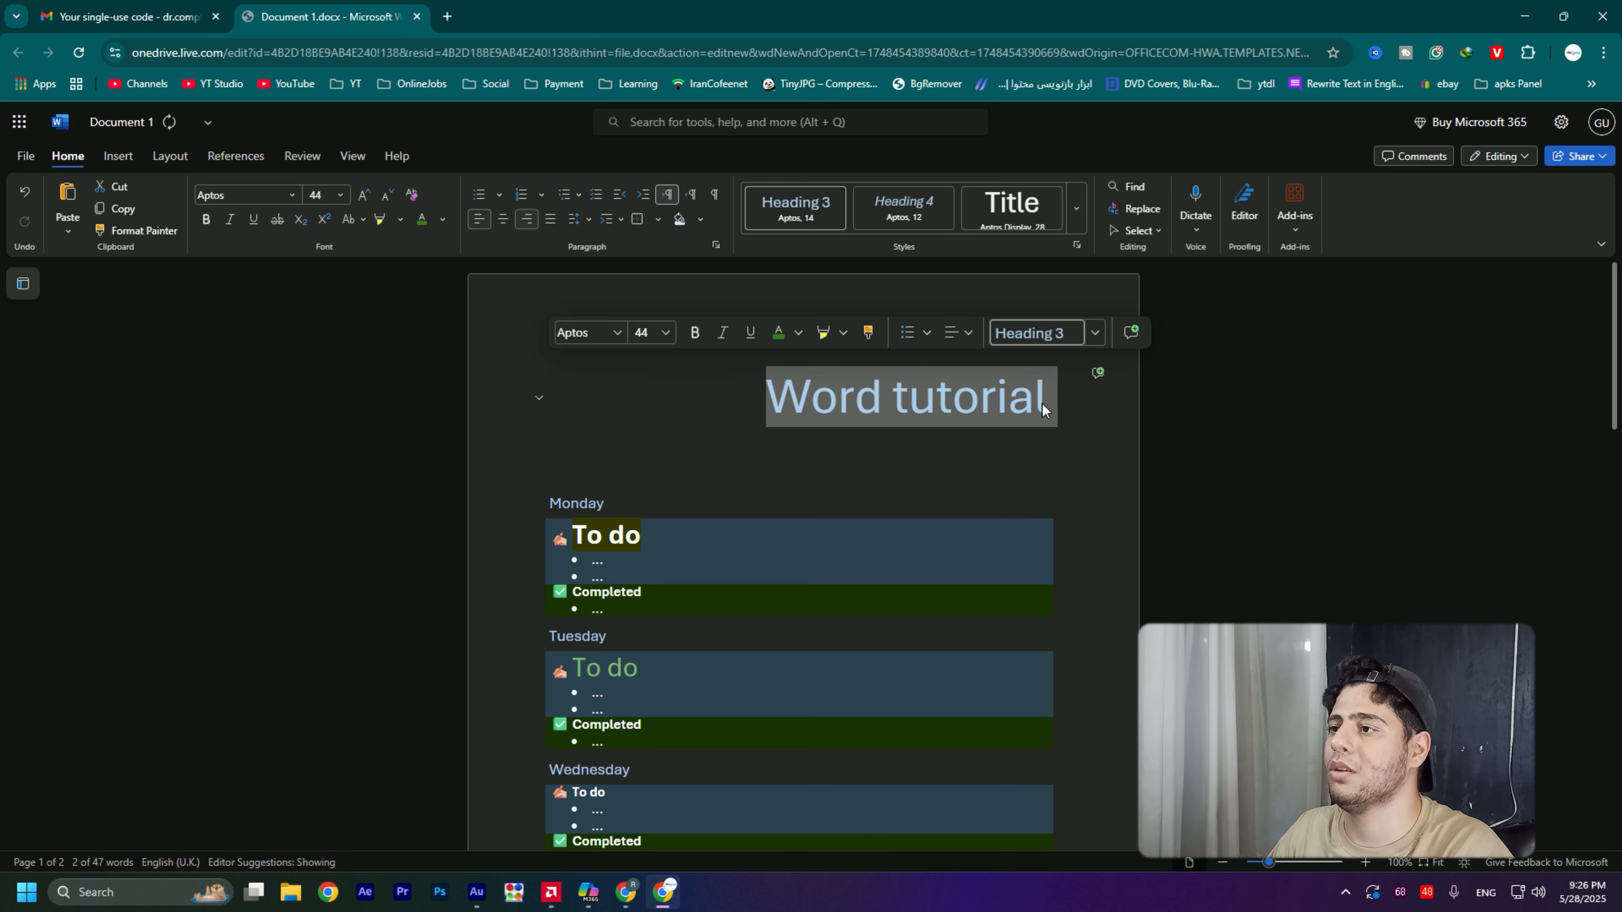
{"action": "left_click", "coordinate": [970, 335]}
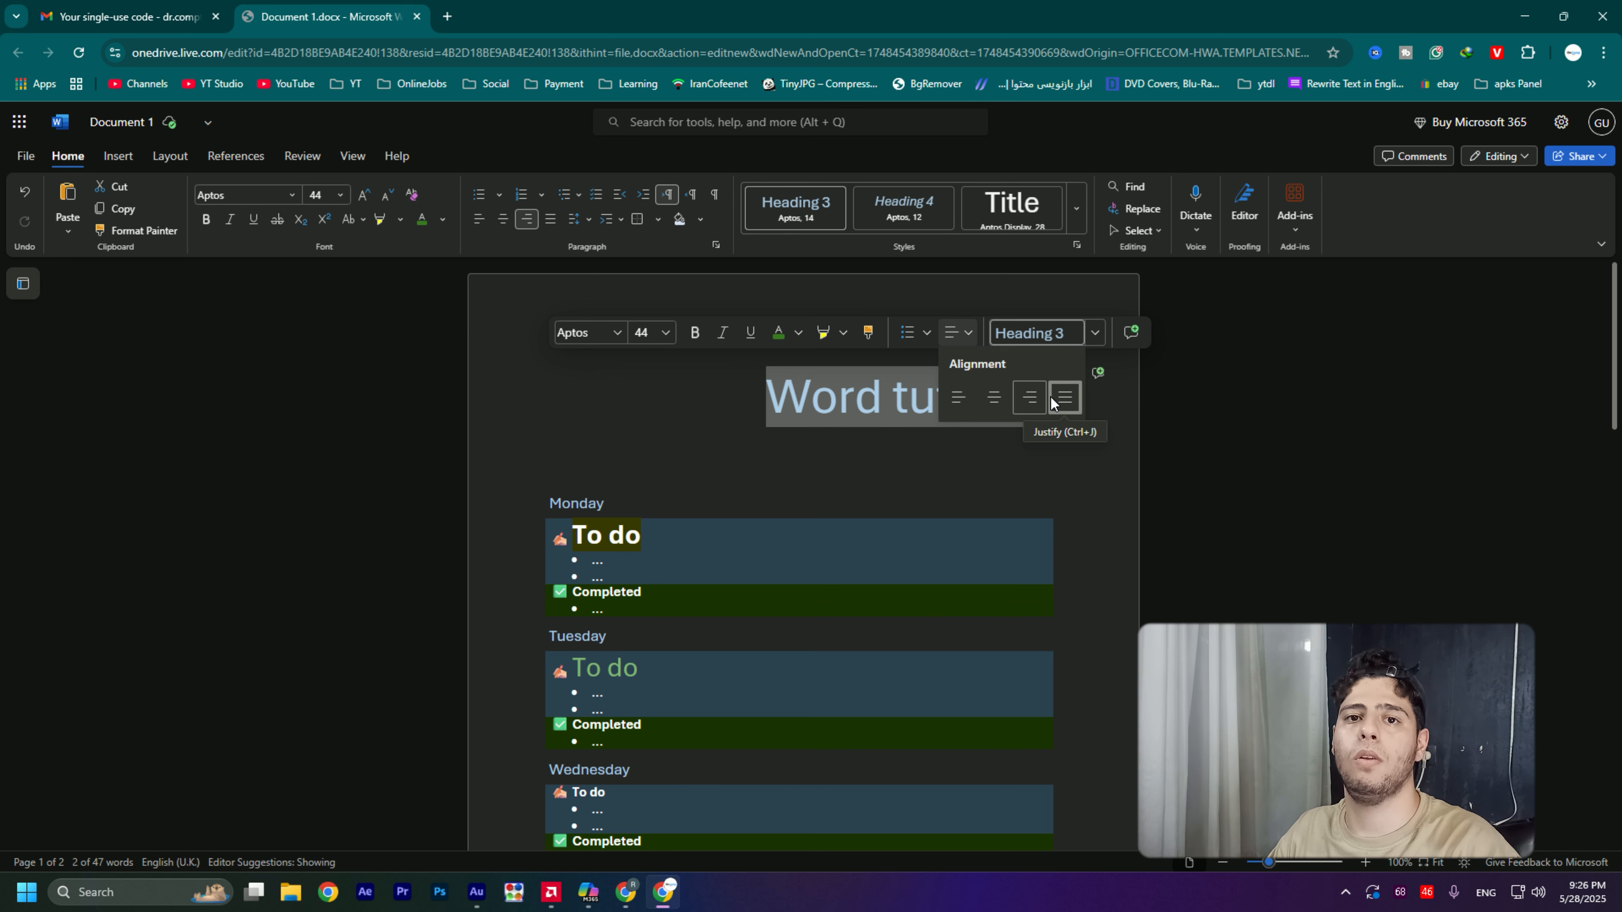
{"action": "left_click", "coordinate": [1002, 393]}
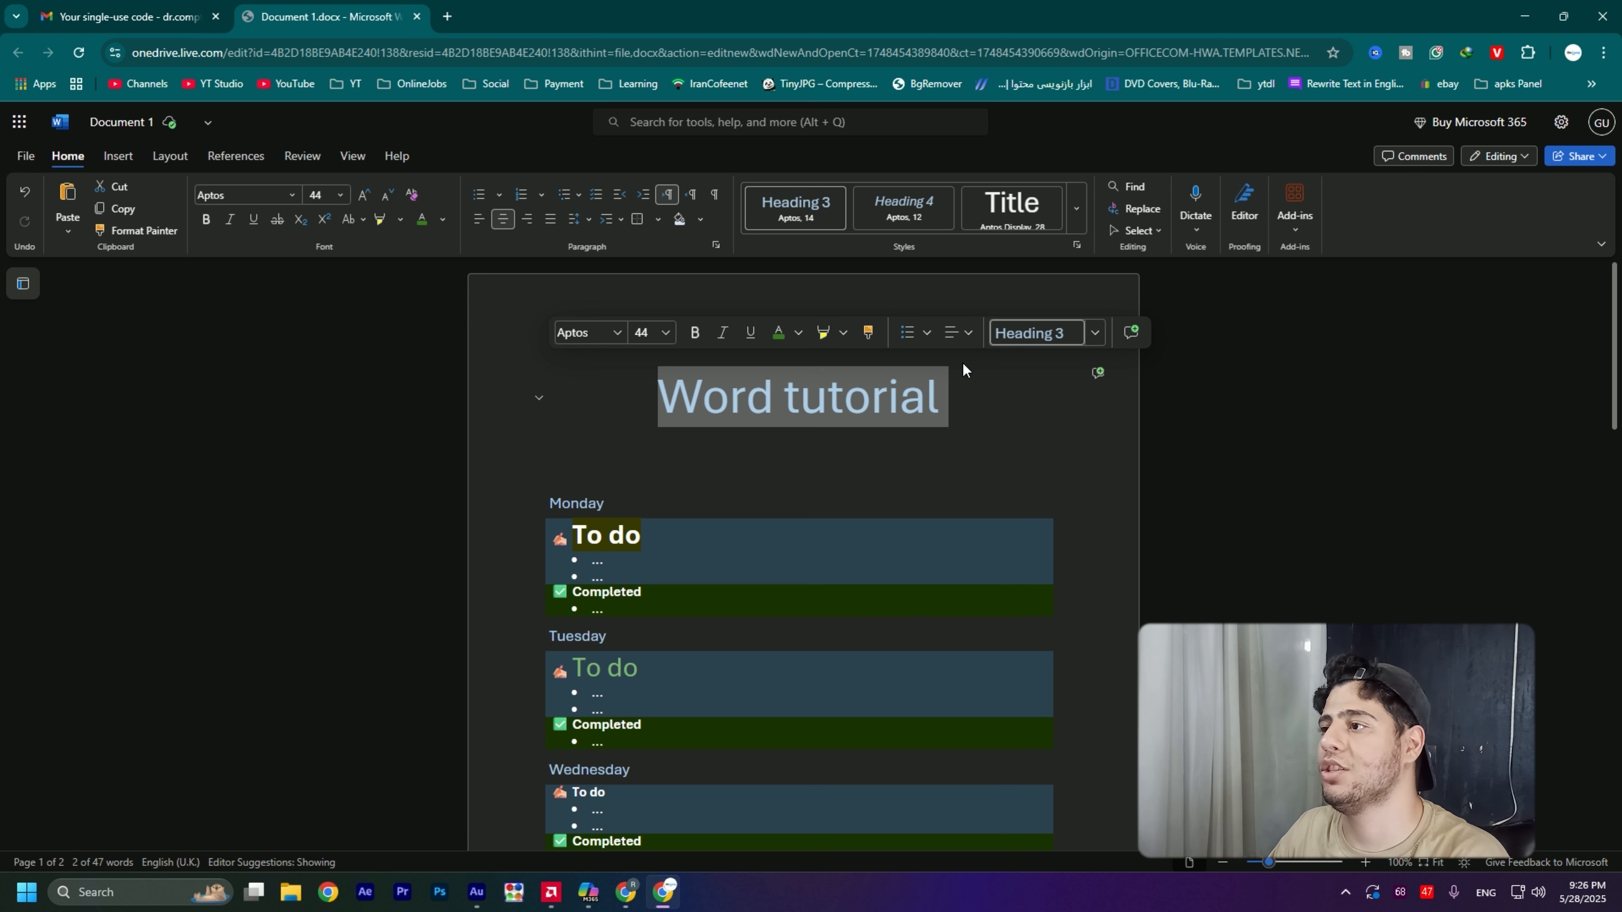
- Reapply the Heading 3 style to the "Word tutorial" line and change it to the Title style
{"action": "left_click", "coordinate": [1024, 333]}
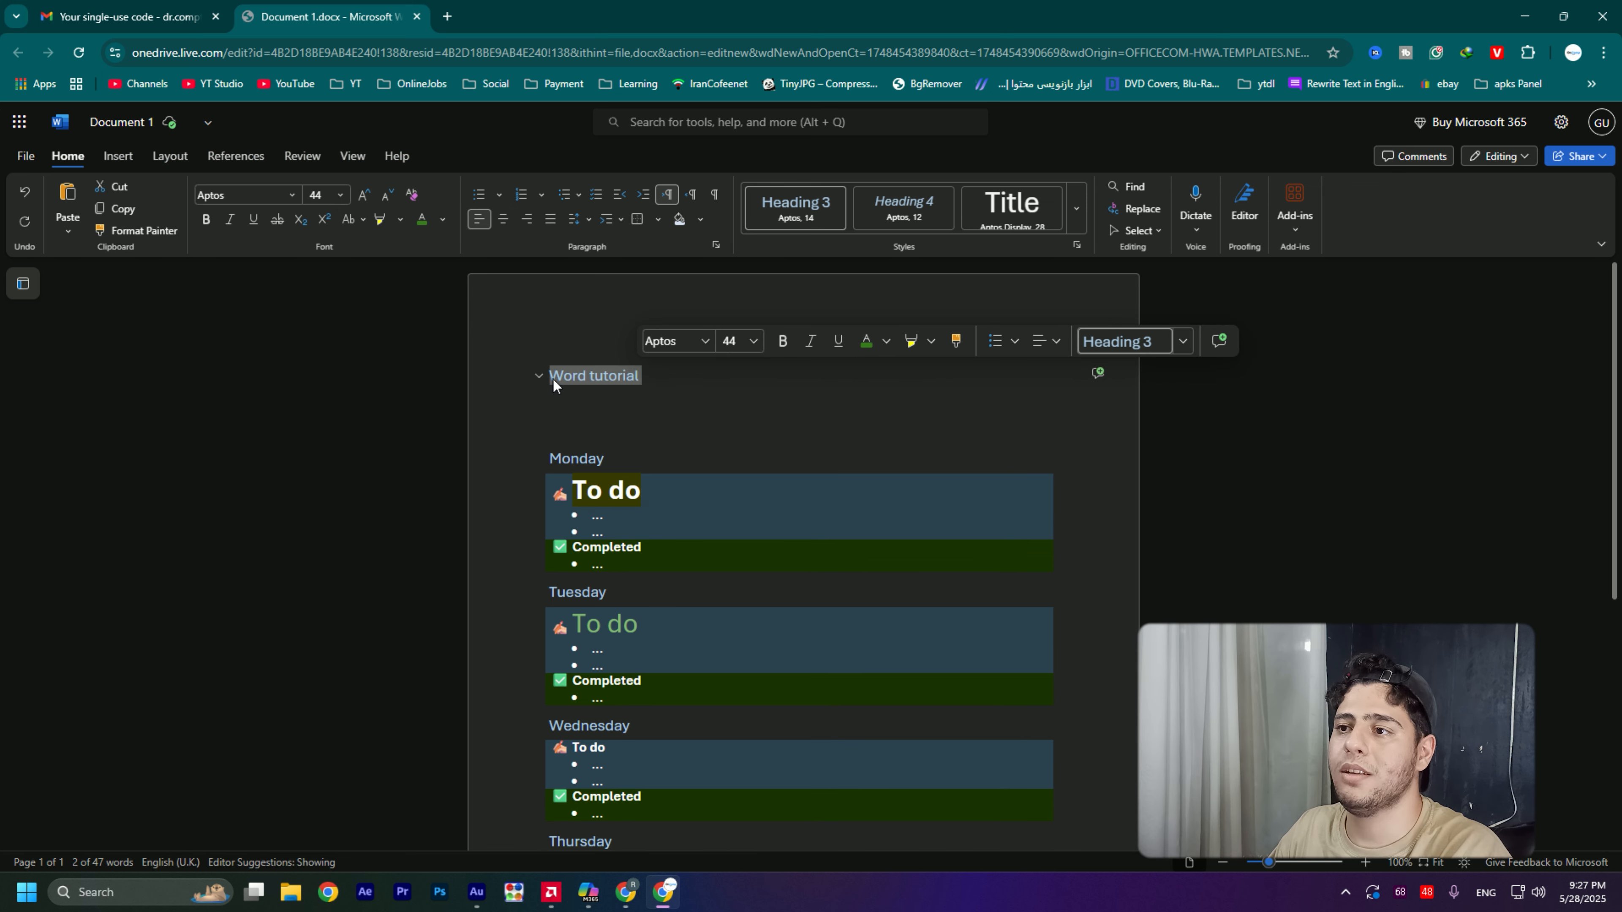
{"action": "left_click", "coordinate": [1179, 343]}
{"action": "scroll", "coordinate": [1073, 477], "scroll_direction": "down", "scroll_amount": 2}
{"action": "scroll", "coordinate": [1047, 435], "scroll_direction": "up", "scroll_amount": 3}
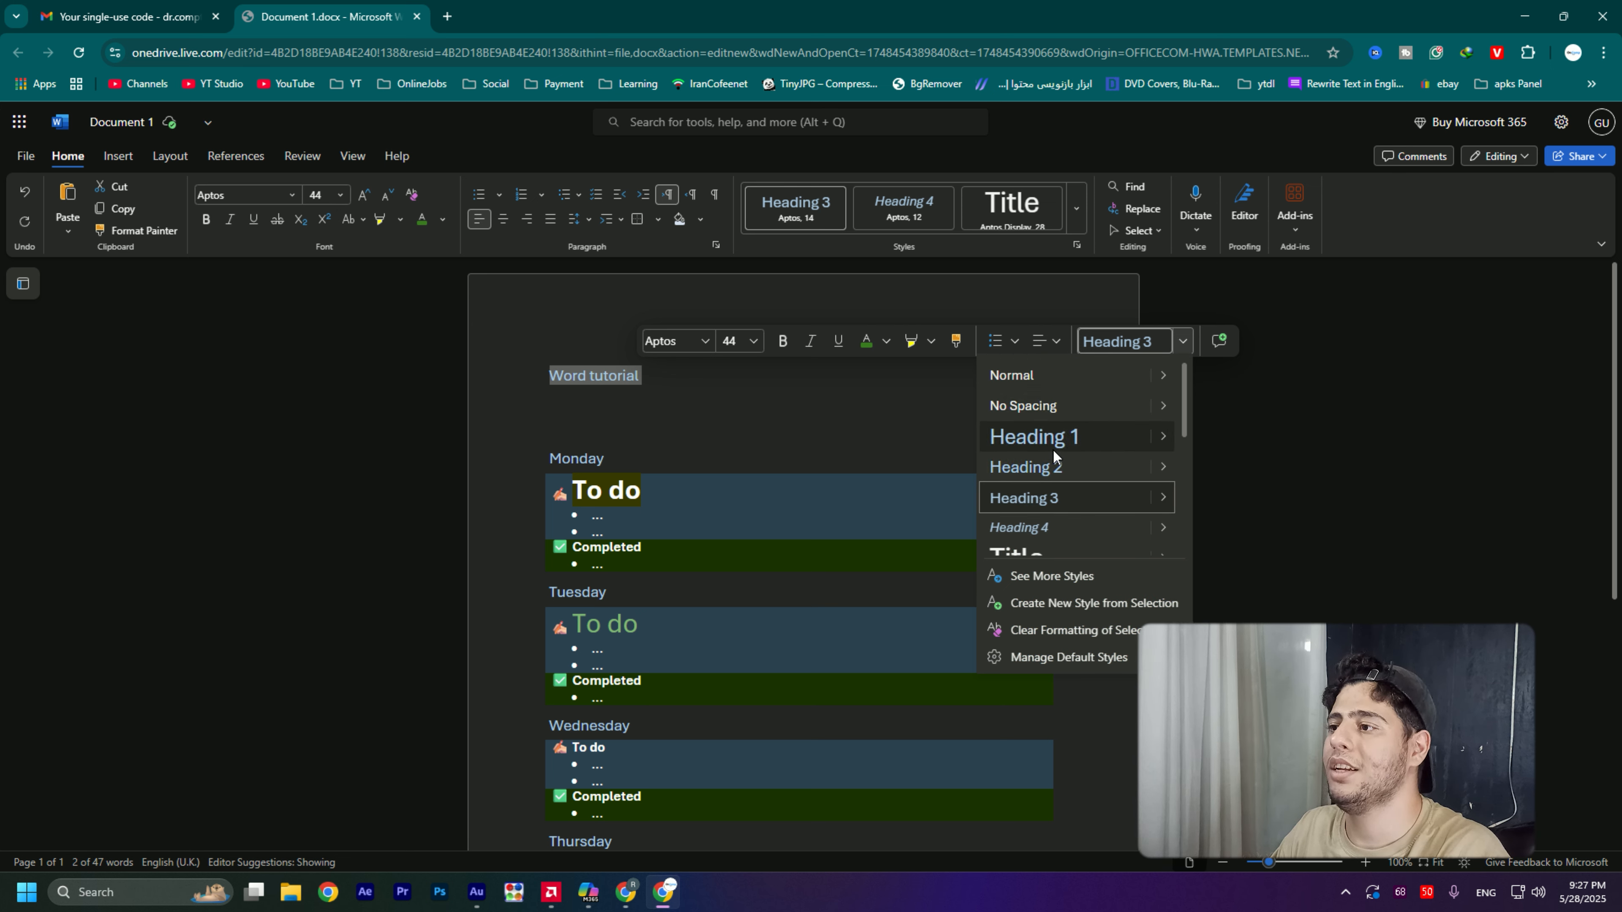
{"action": "scroll", "coordinate": [1053, 453], "scroll_direction": "down", "scroll_amount": 3}
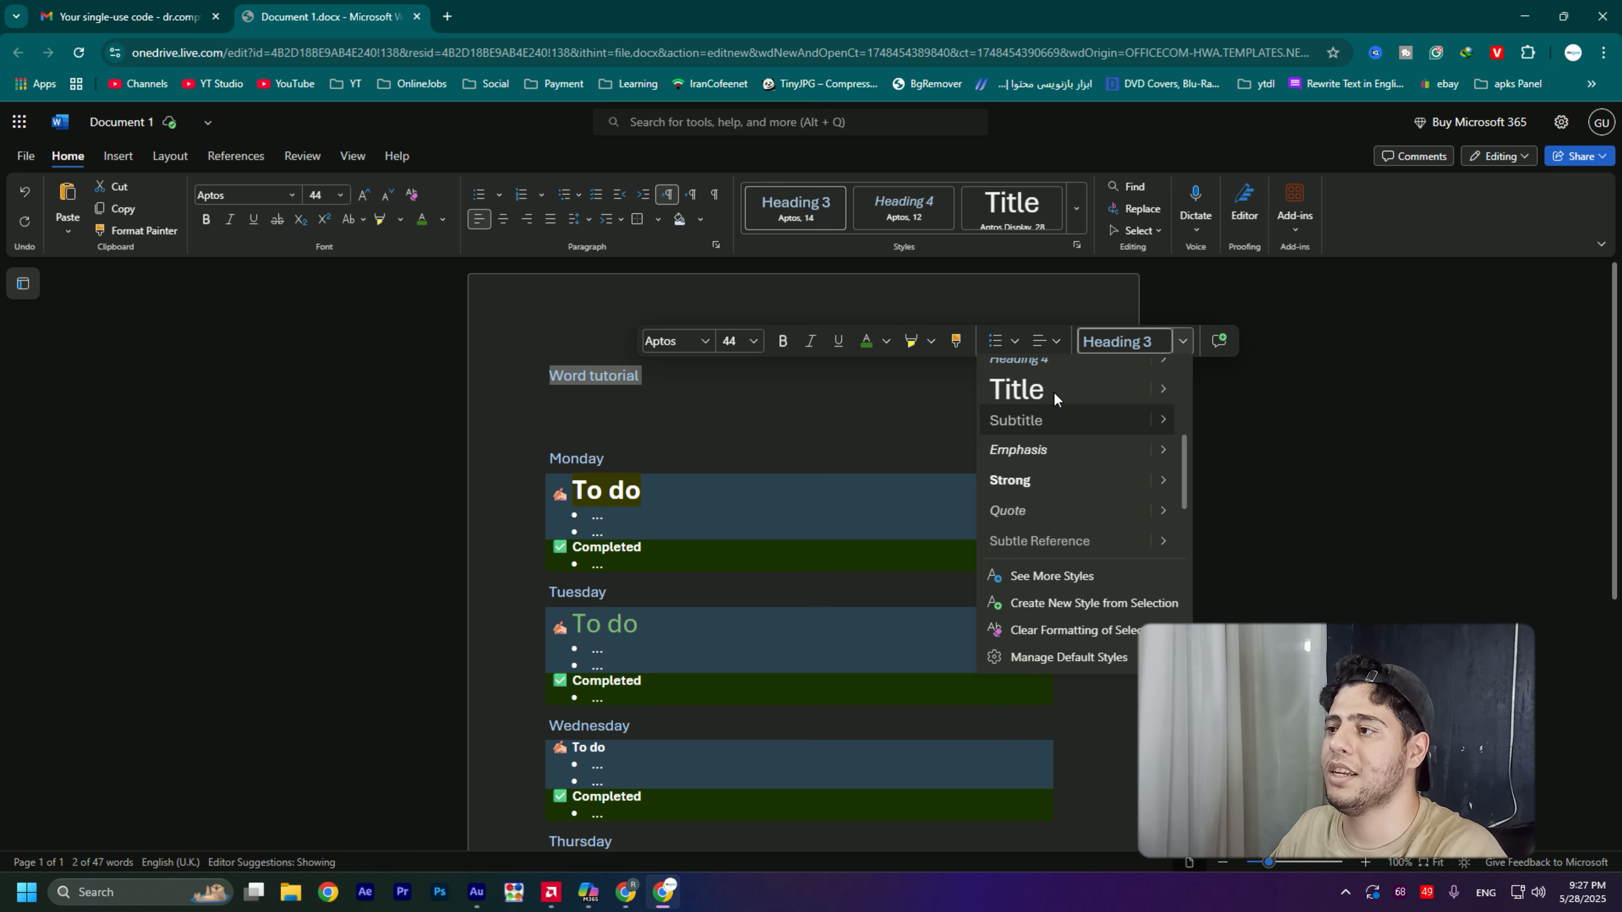
{"action": "left_click", "coordinate": [1034, 396]}
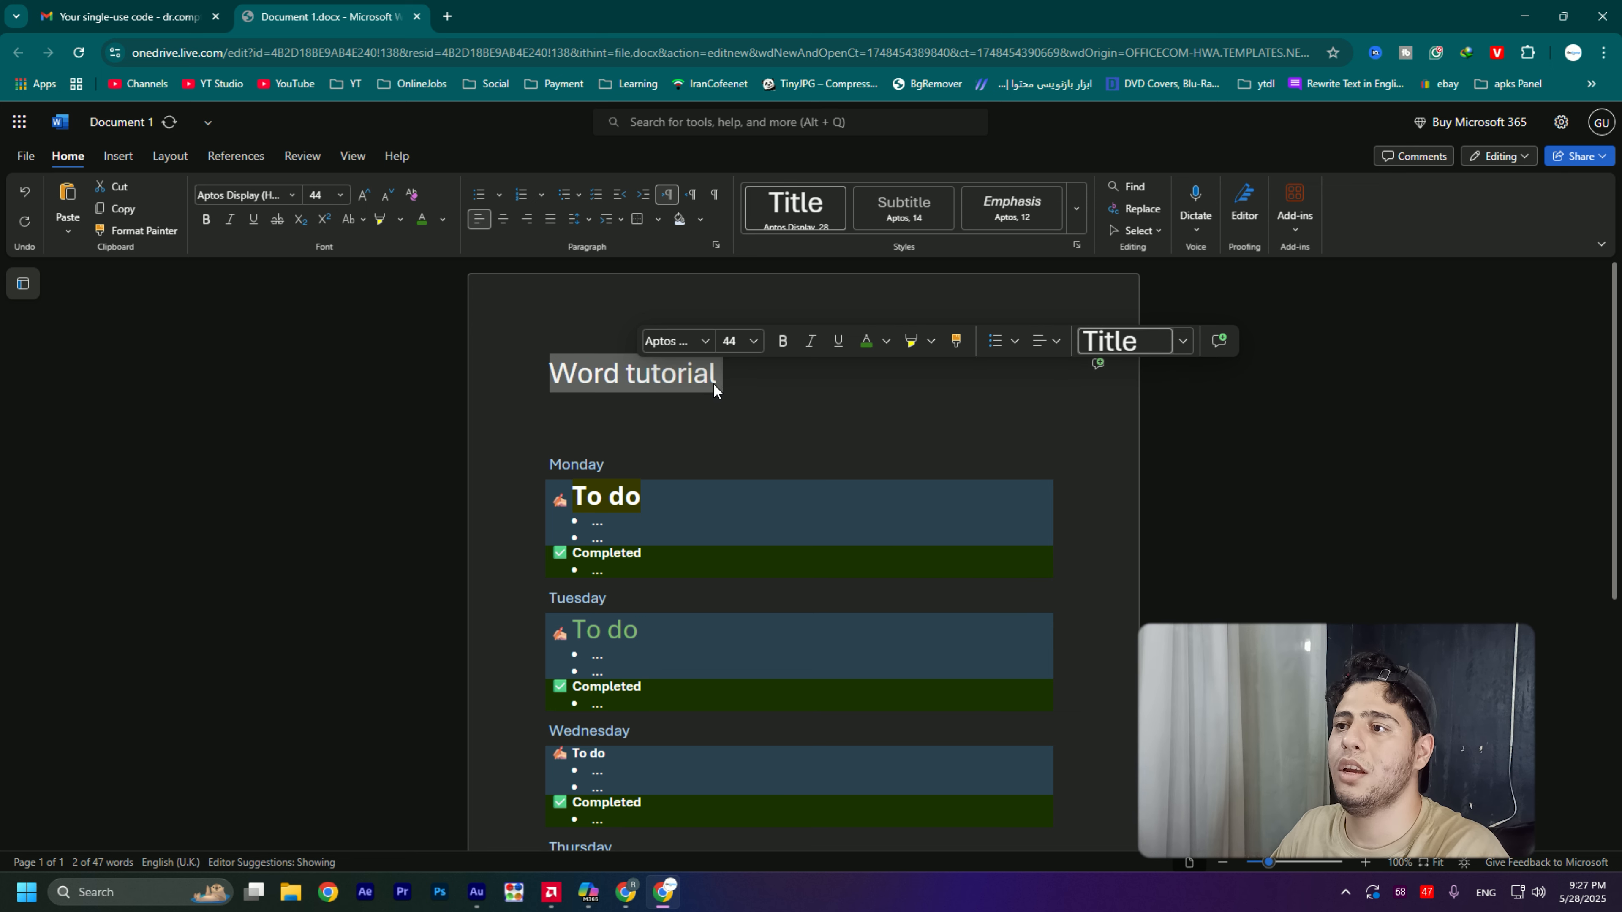
- Select the "Word tutorial" title and look through the other available text styles without applying one
{"action": "left_click", "coordinate": [603, 374]}
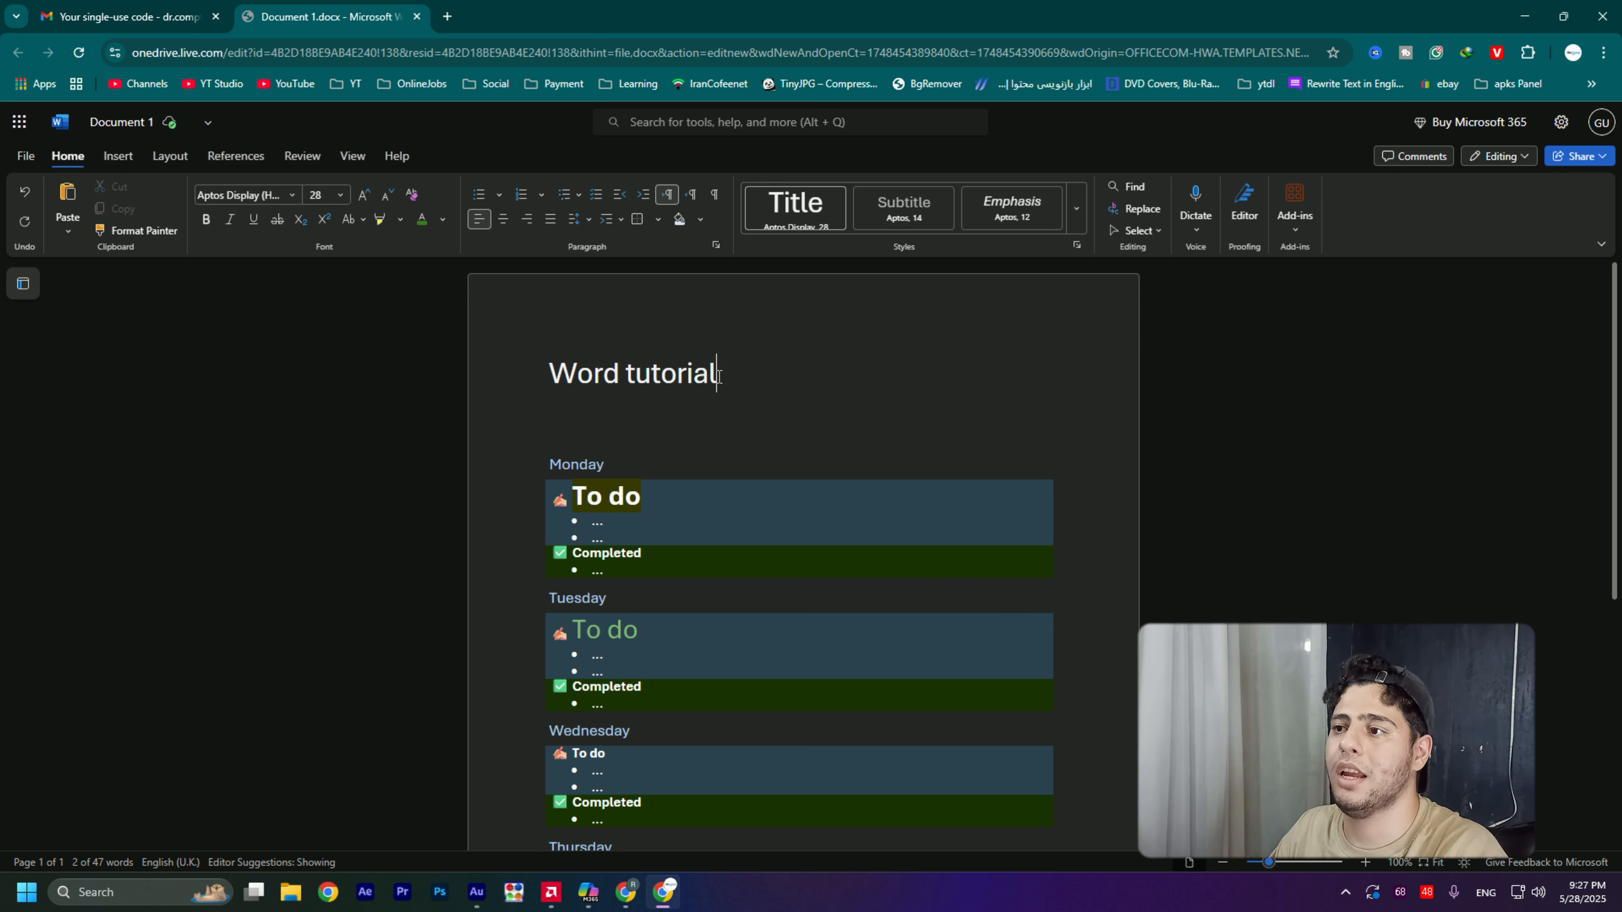
{"action": "key", "text": "shift+Left"}
{"action": "key", "text": "shift+Left"}
{"action": "key", "text": "shift+Left"}
{"action": "key", "text": "shift+Left"}
{"action": "key", "text": "shift+Left"}
{"action": "key", "text": "shift+Left"}
{"action": "key", "text": "shift+Left"}
{"action": "key", "text": "shift+Left"}
{"action": "key", "text": "shift+Left"}
{"action": "key", "text": "shift+Left"}
{"action": "key", "text": "shift+Left"}
{"action": "key", "text": "shift+Left"}
{"action": "key", "text": "shift+Left"}
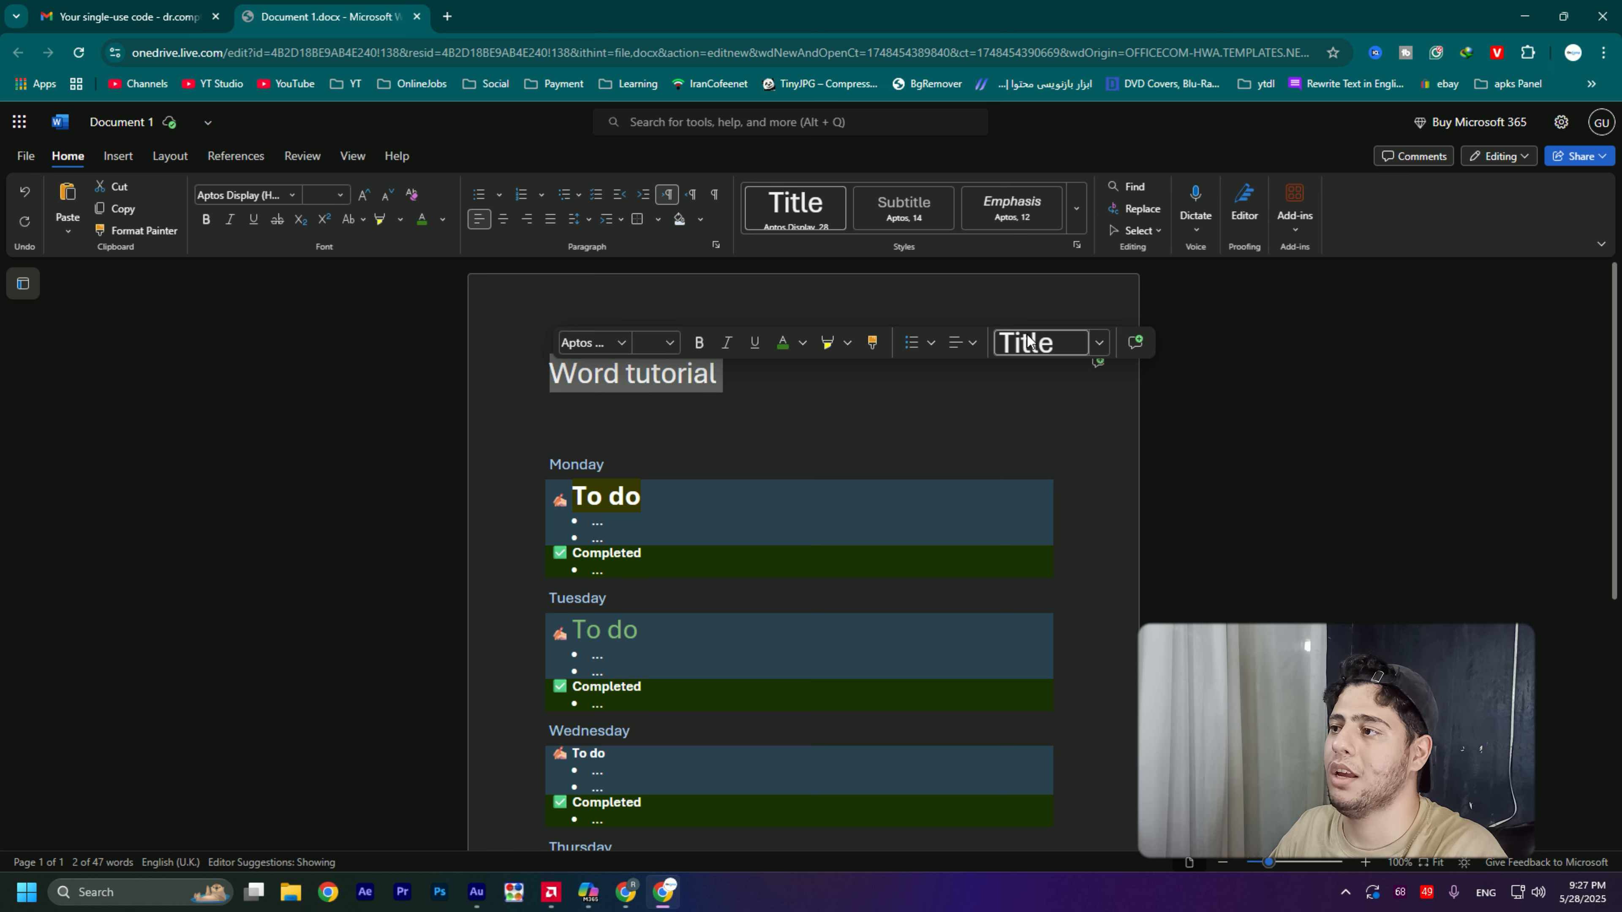
{"action": "left_click", "coordinate": [1098, 343]}
{"action": "scroll", "coordinate": [1002, 455], "scroll_direction": "down", "scroll_amount": 5}
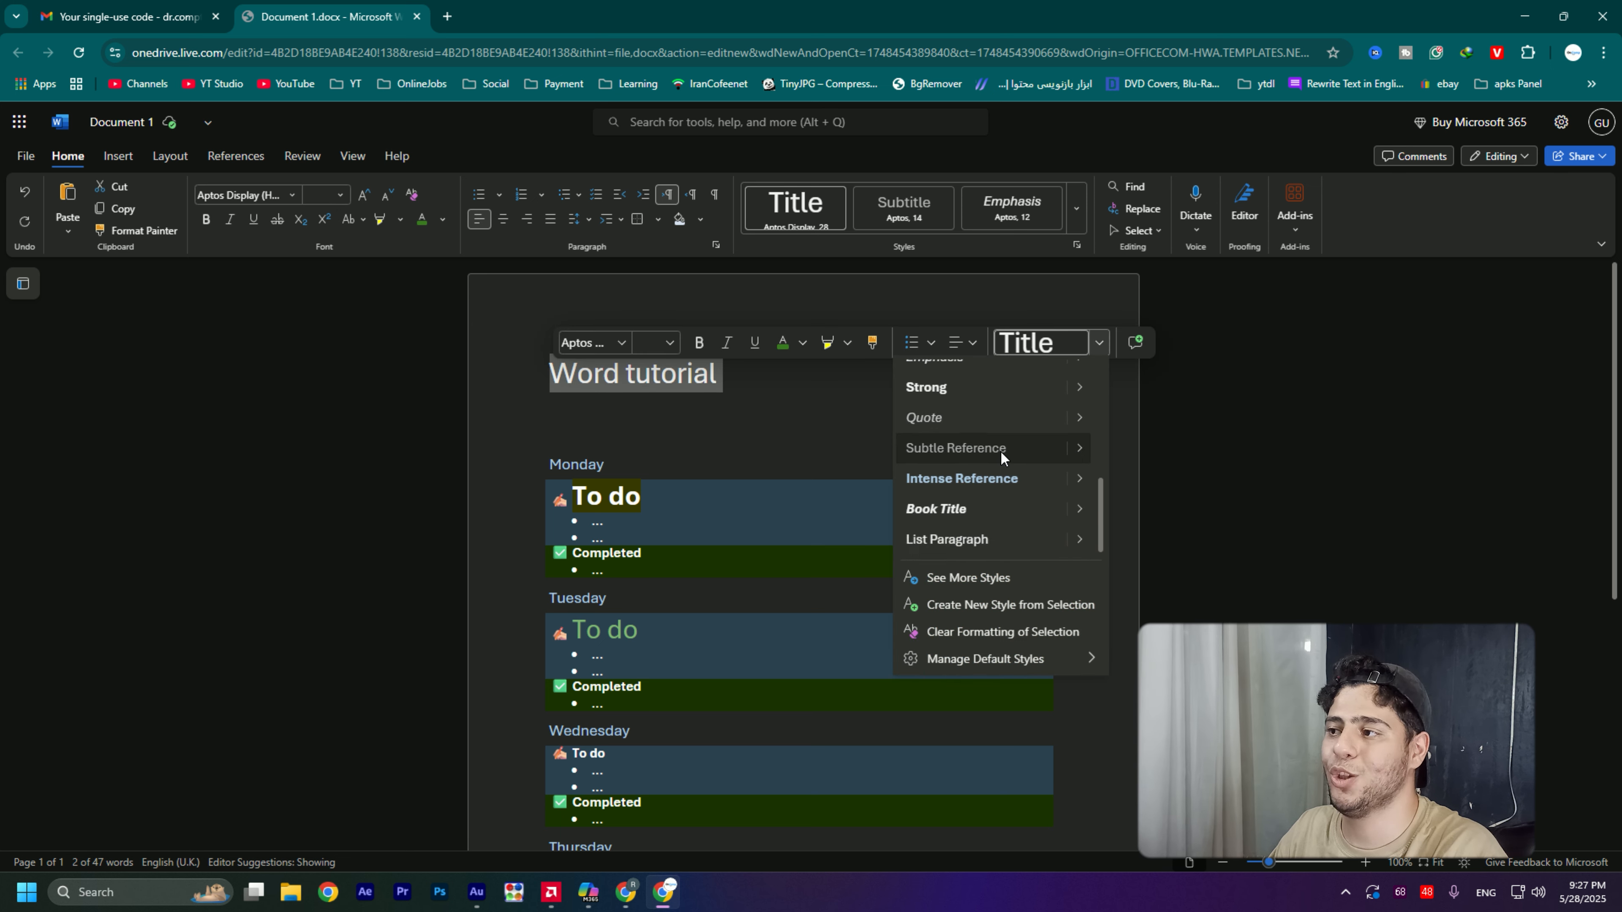
{"action": "scroll", "coordinate": [1002, 455], "scroll_direction": "up", "scroll_amount": 5}
{"action": "left_click", "coordinate": [1102, 344]}
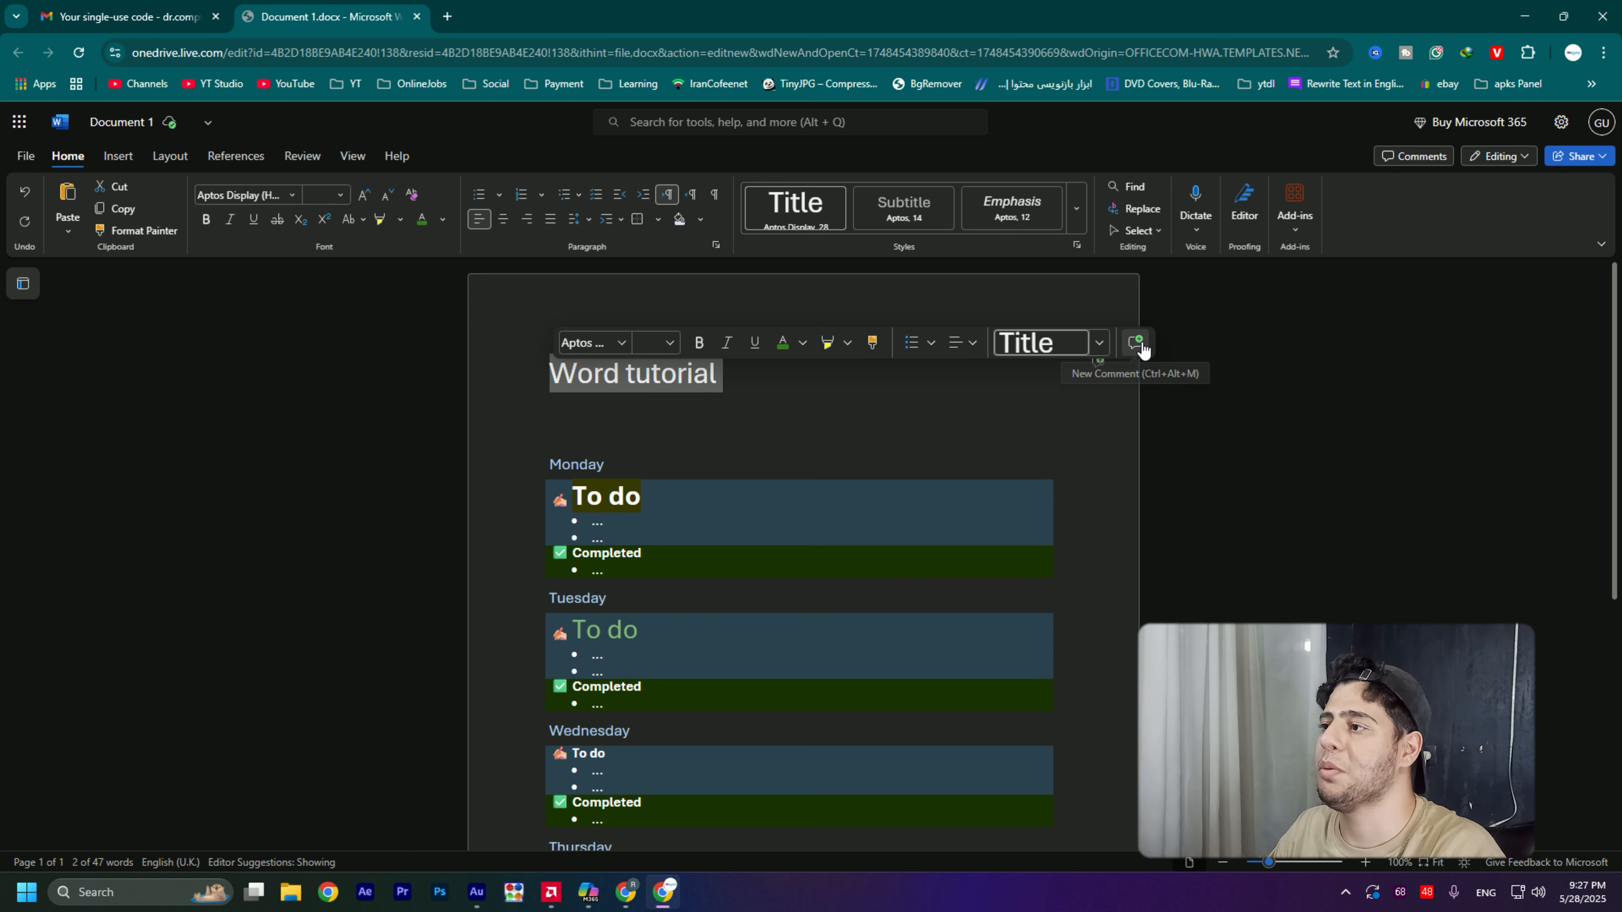
- Add two empty paragraphs between the "Word tutorial" title and the Monday section and return to the line above
{"action": "left_click", "coordinate": [804, 389]}
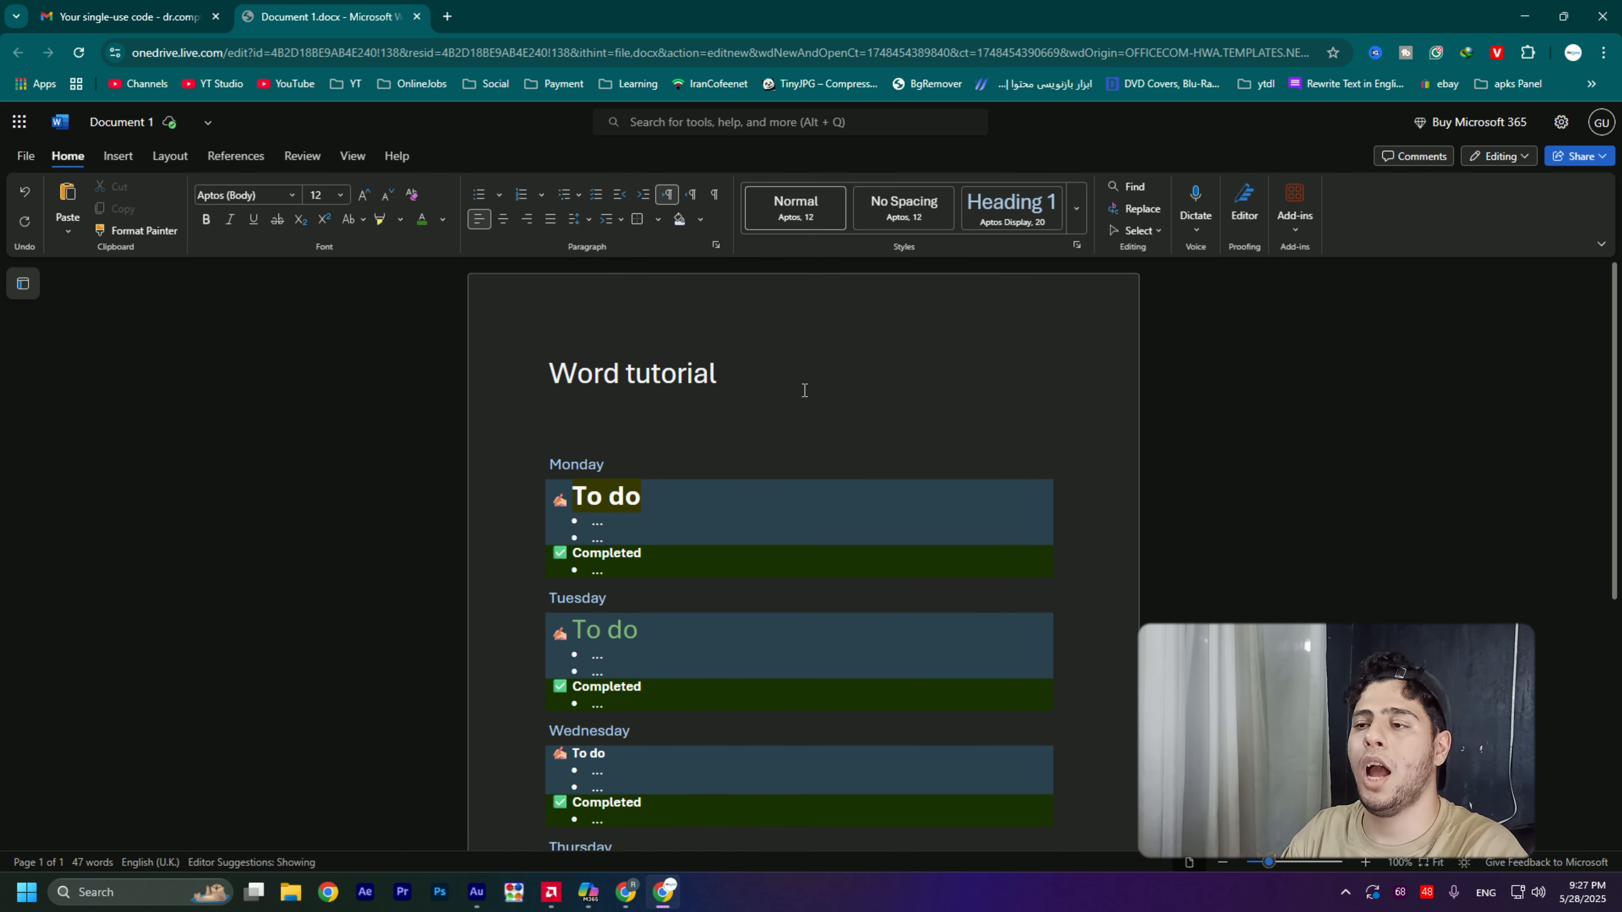
{"action": "key", "text": "Return"}
{"action": "key", "text": "Return"}
{"action": "key", "text": "Up"}
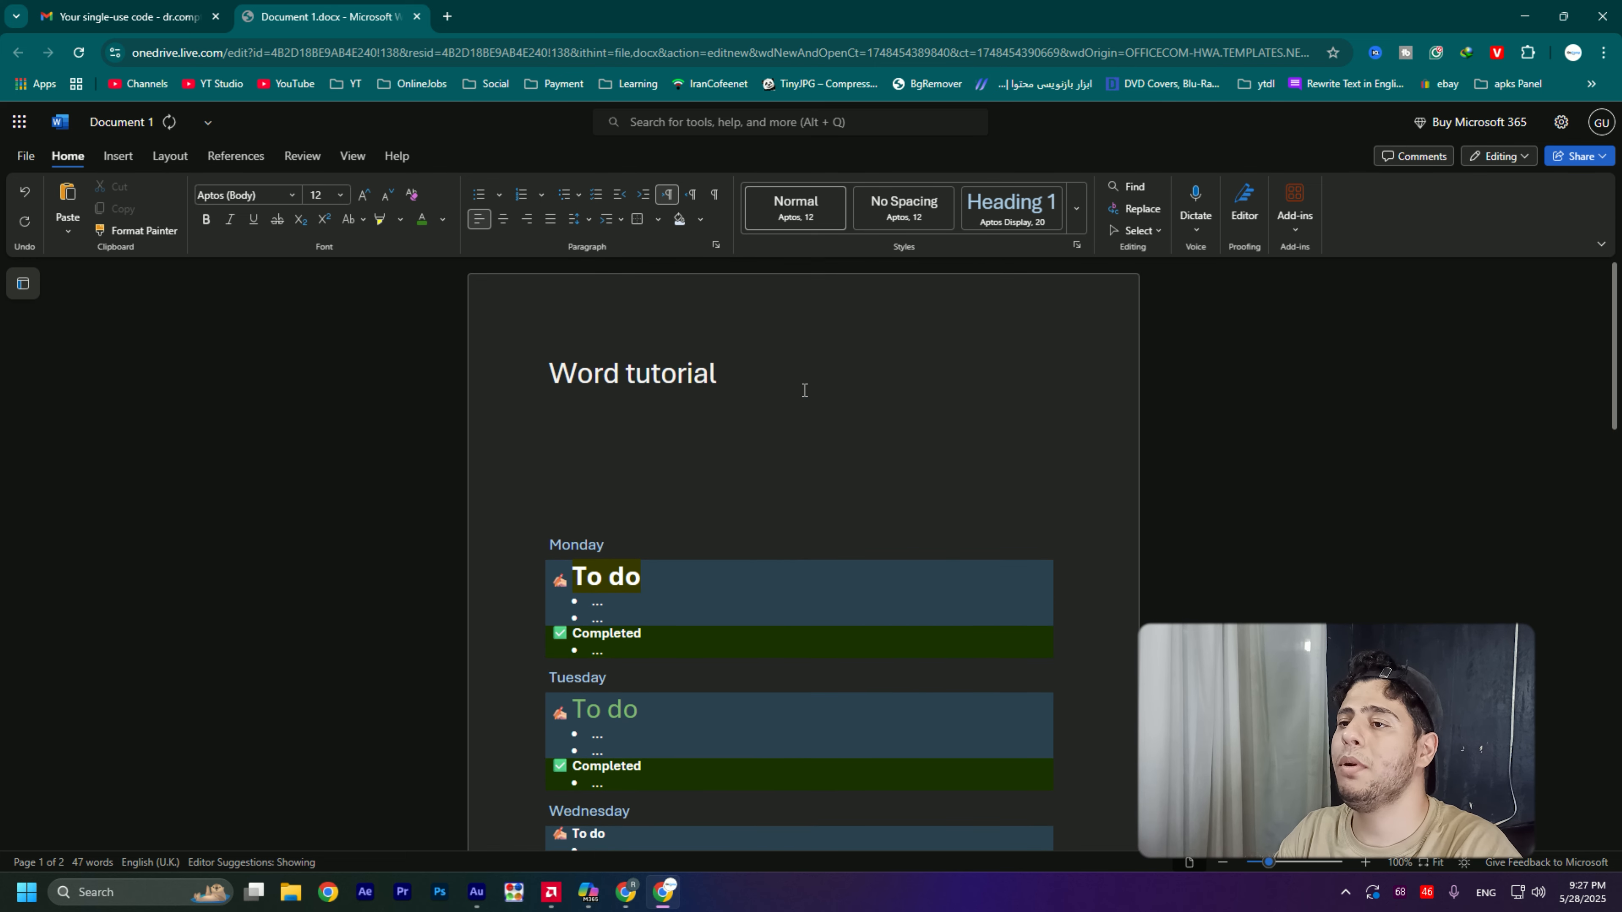
- Write "In this video I'm going to tell you how to install fonts on word." below the title, fixing "I'm" with the suggested spelling
{"action": "type", "text": "In this vid"}
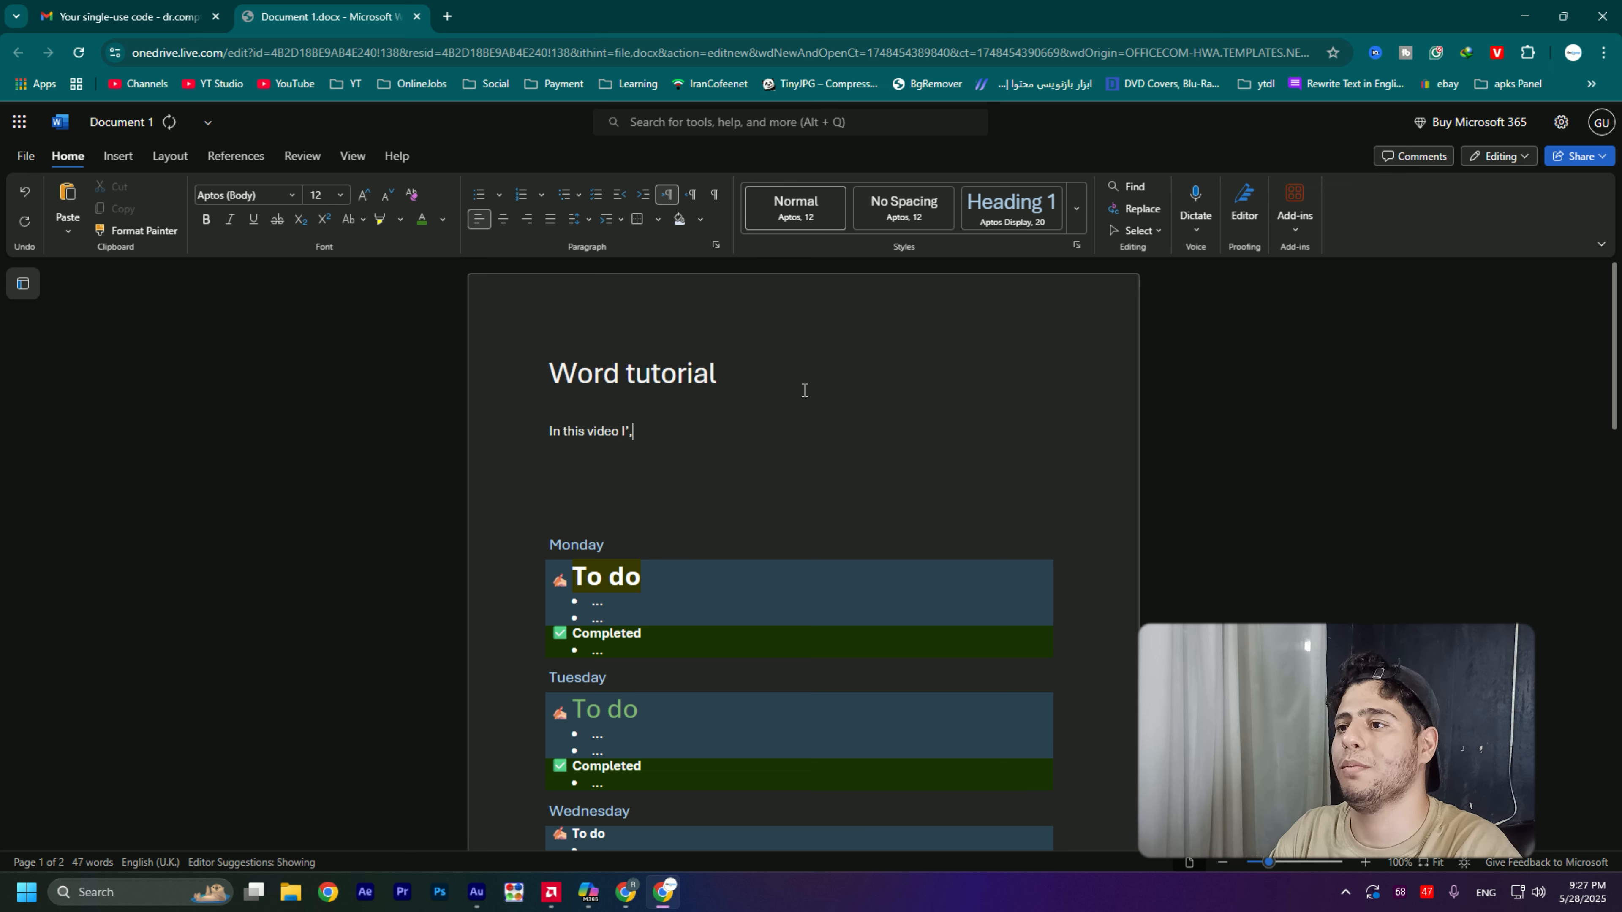
{"action": "type", "text": "eo I',m going to tell you how to install fon"}
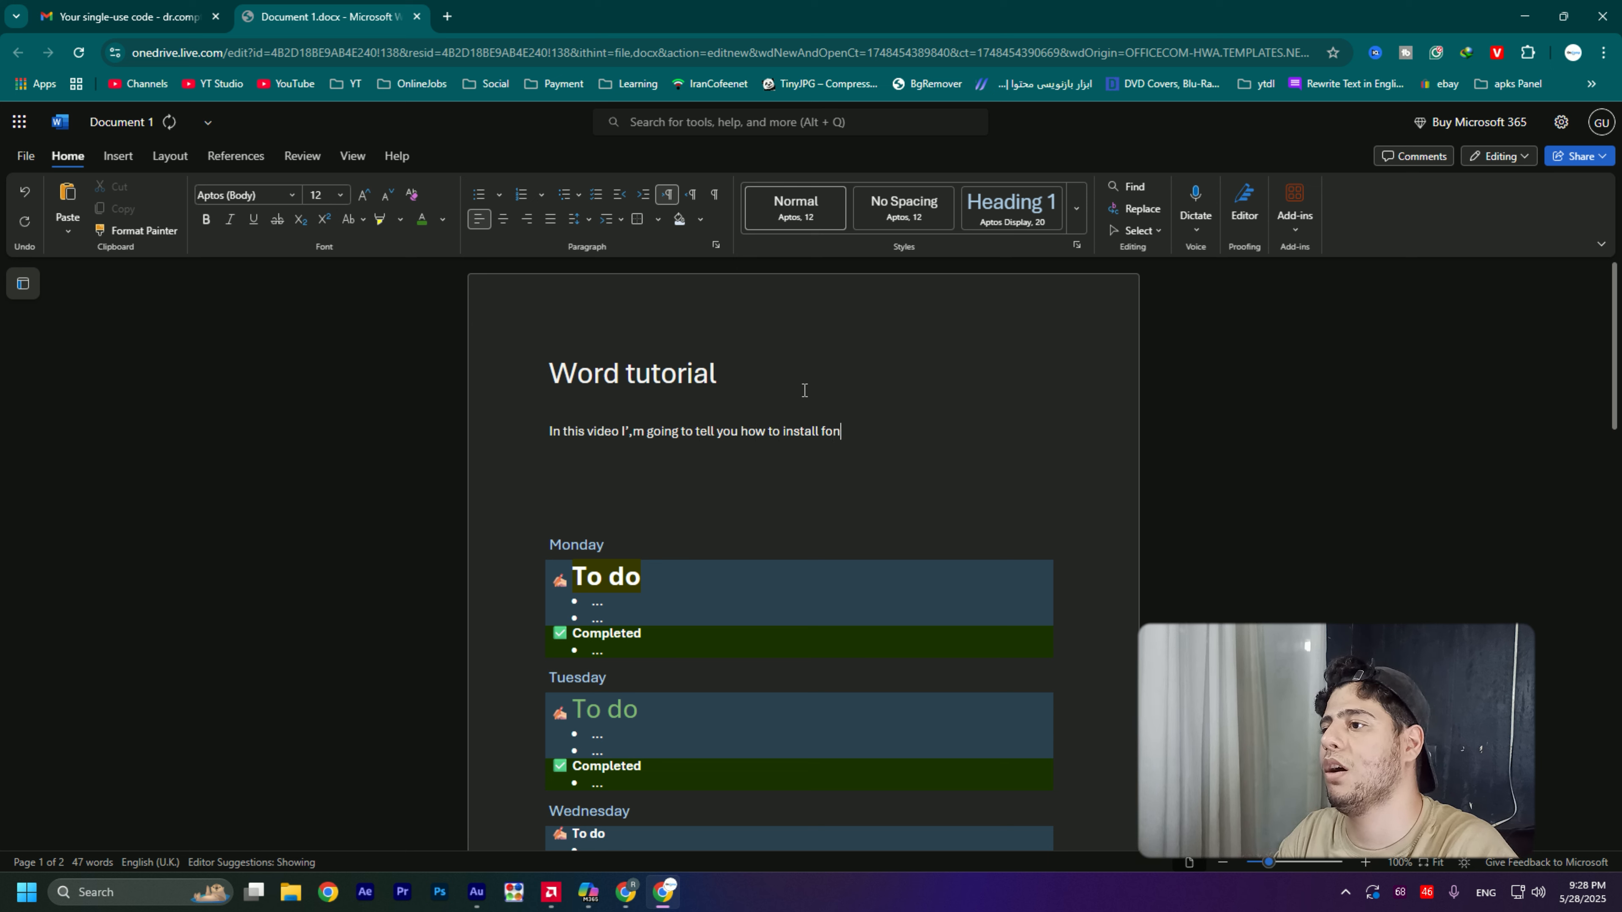
{"action": "type", "text": "ts on word"}
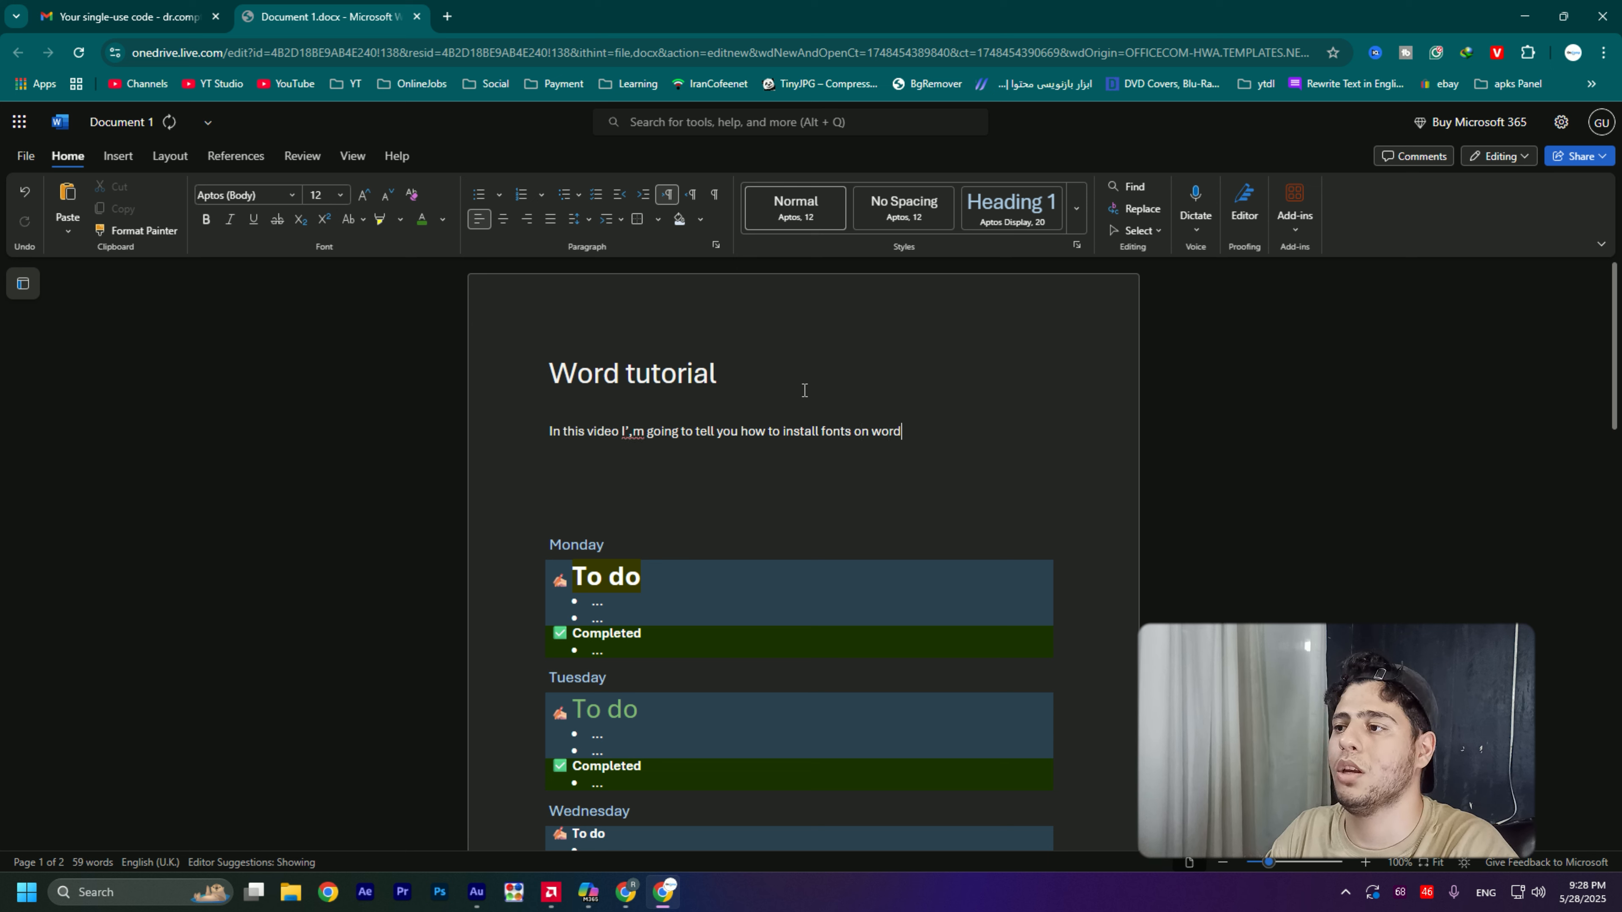
{"action": "type", "text": "."}
{"action": "key", "text": "Return"}
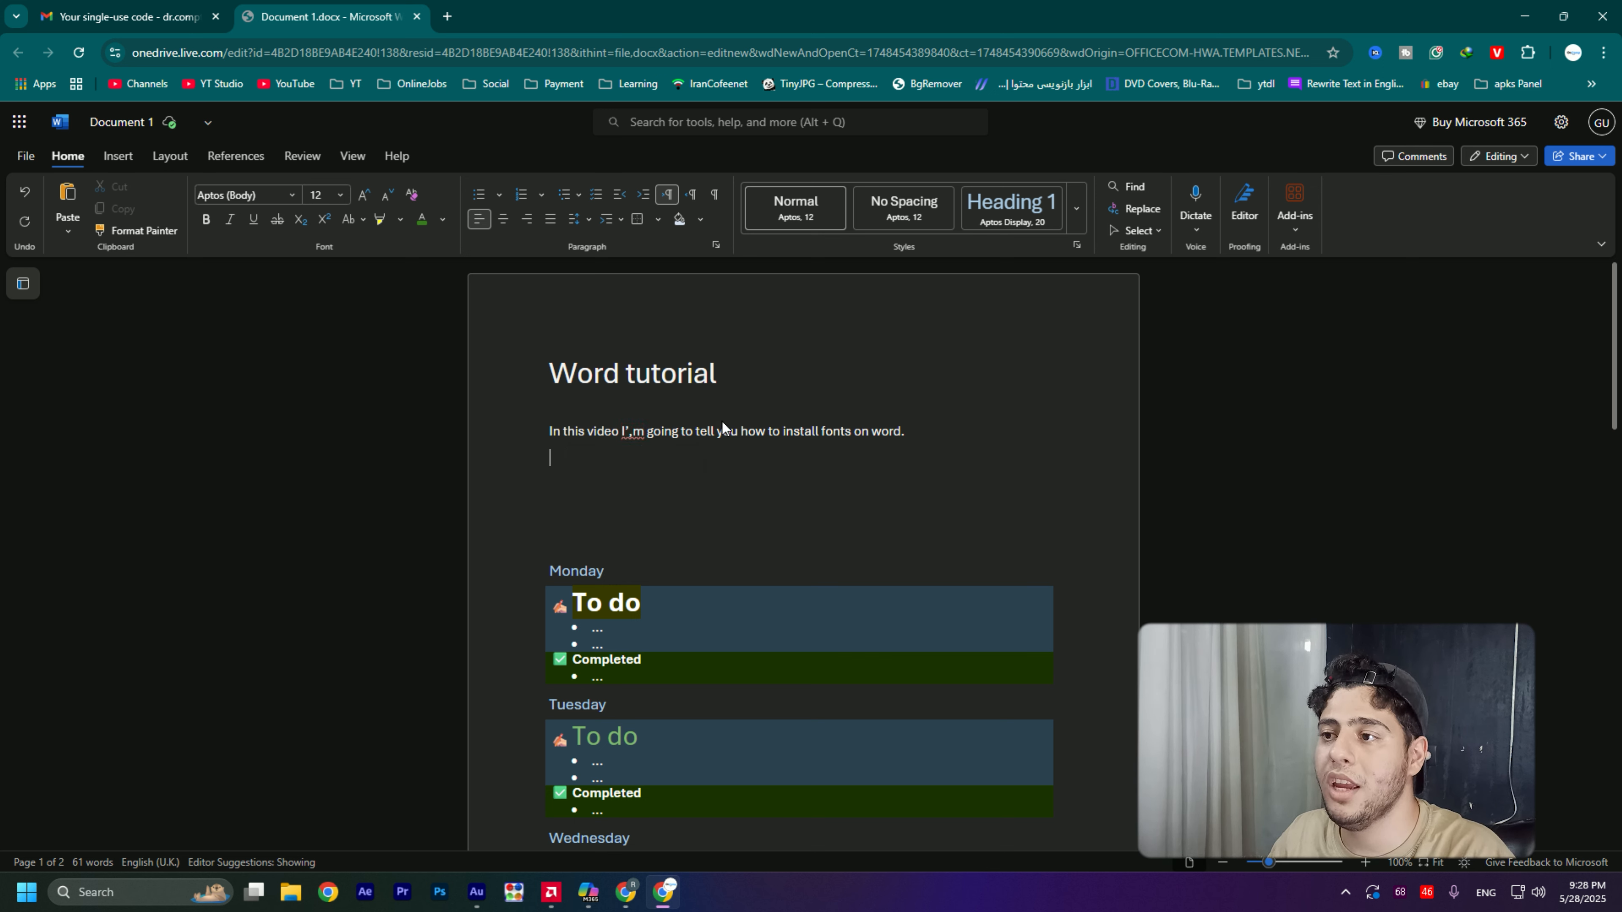
{"action": "left_click", "coordinate": [637, 432]}
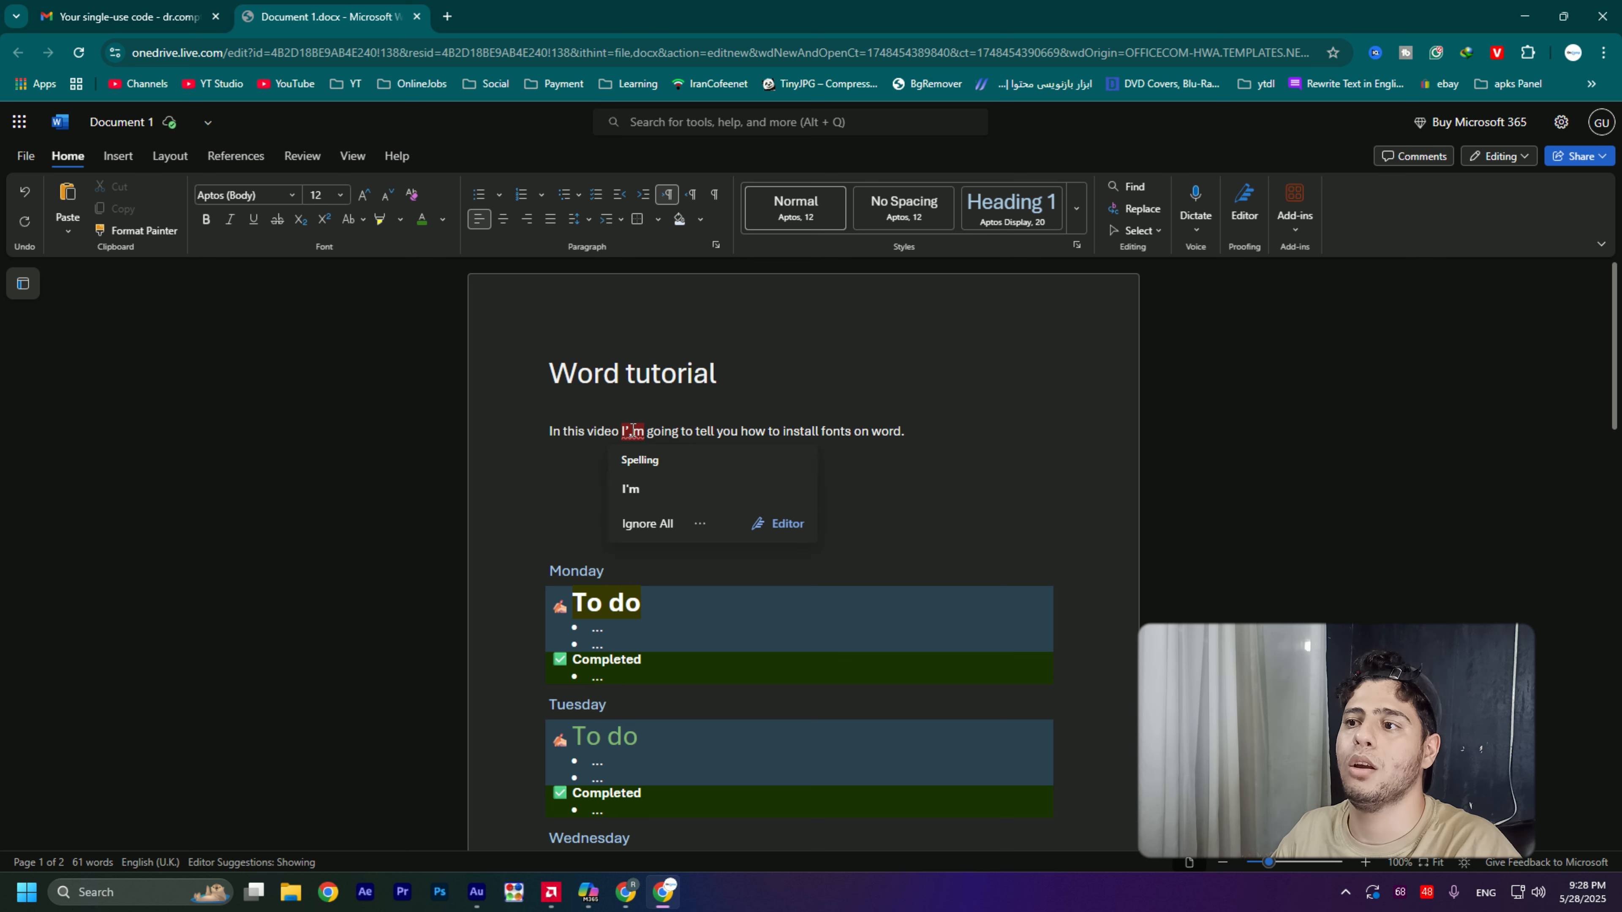
{"action": "left_click", "coordinate": [659, 493]}
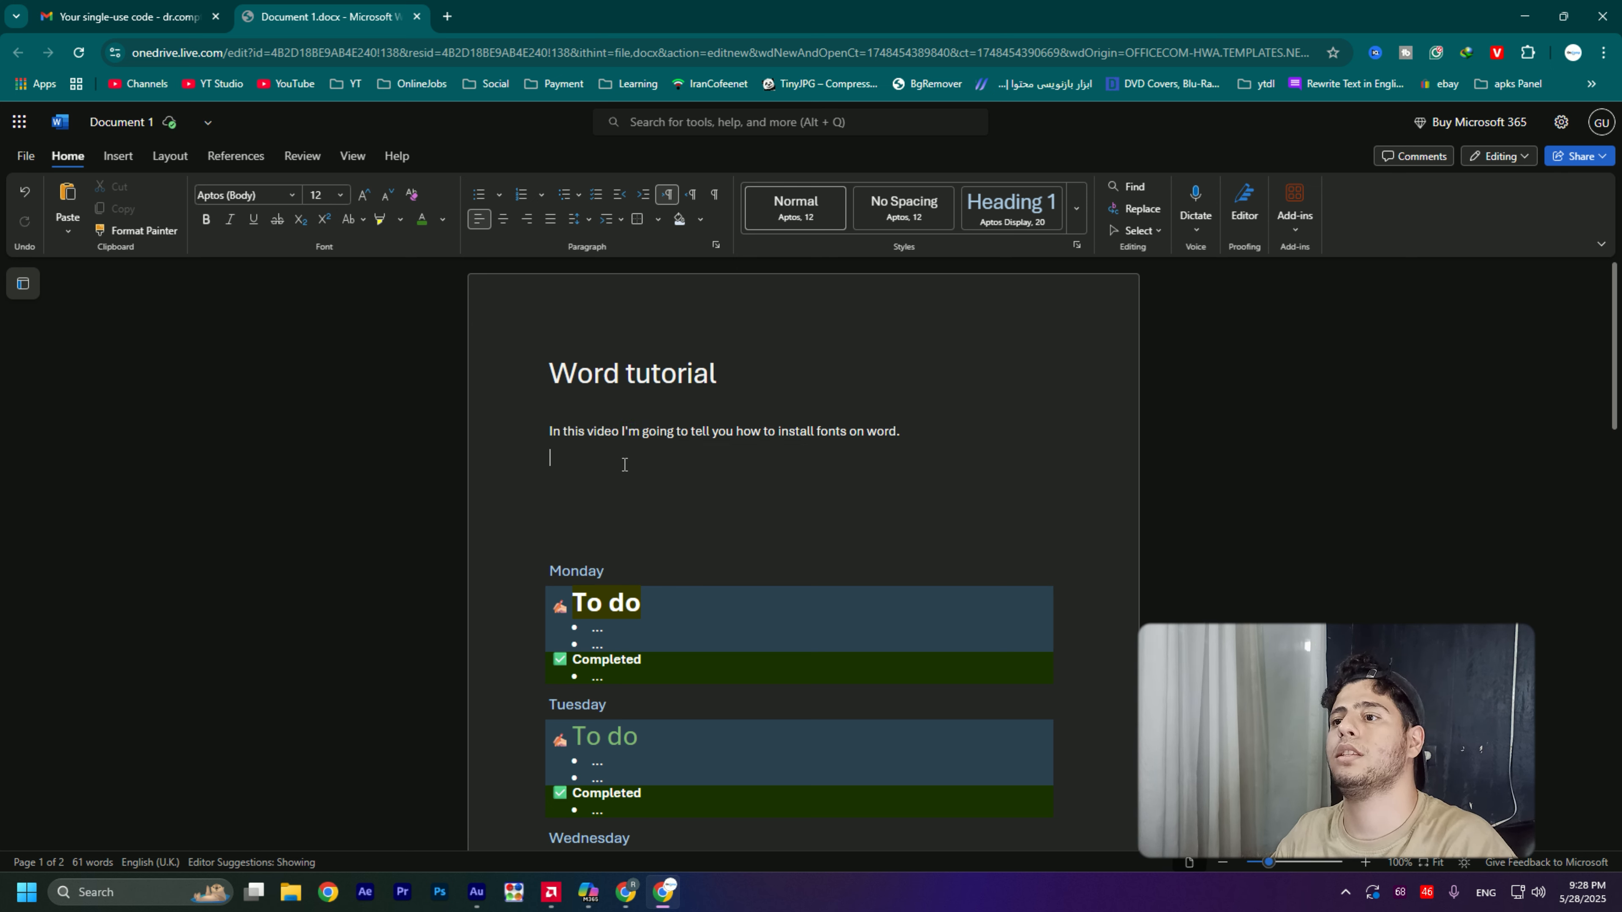
{"action": "left_click_drag", "start_coordinate": [593, 479], "coordinate": [931, 366]}
{"action": "left_click", "coordinate": [660, 474]}
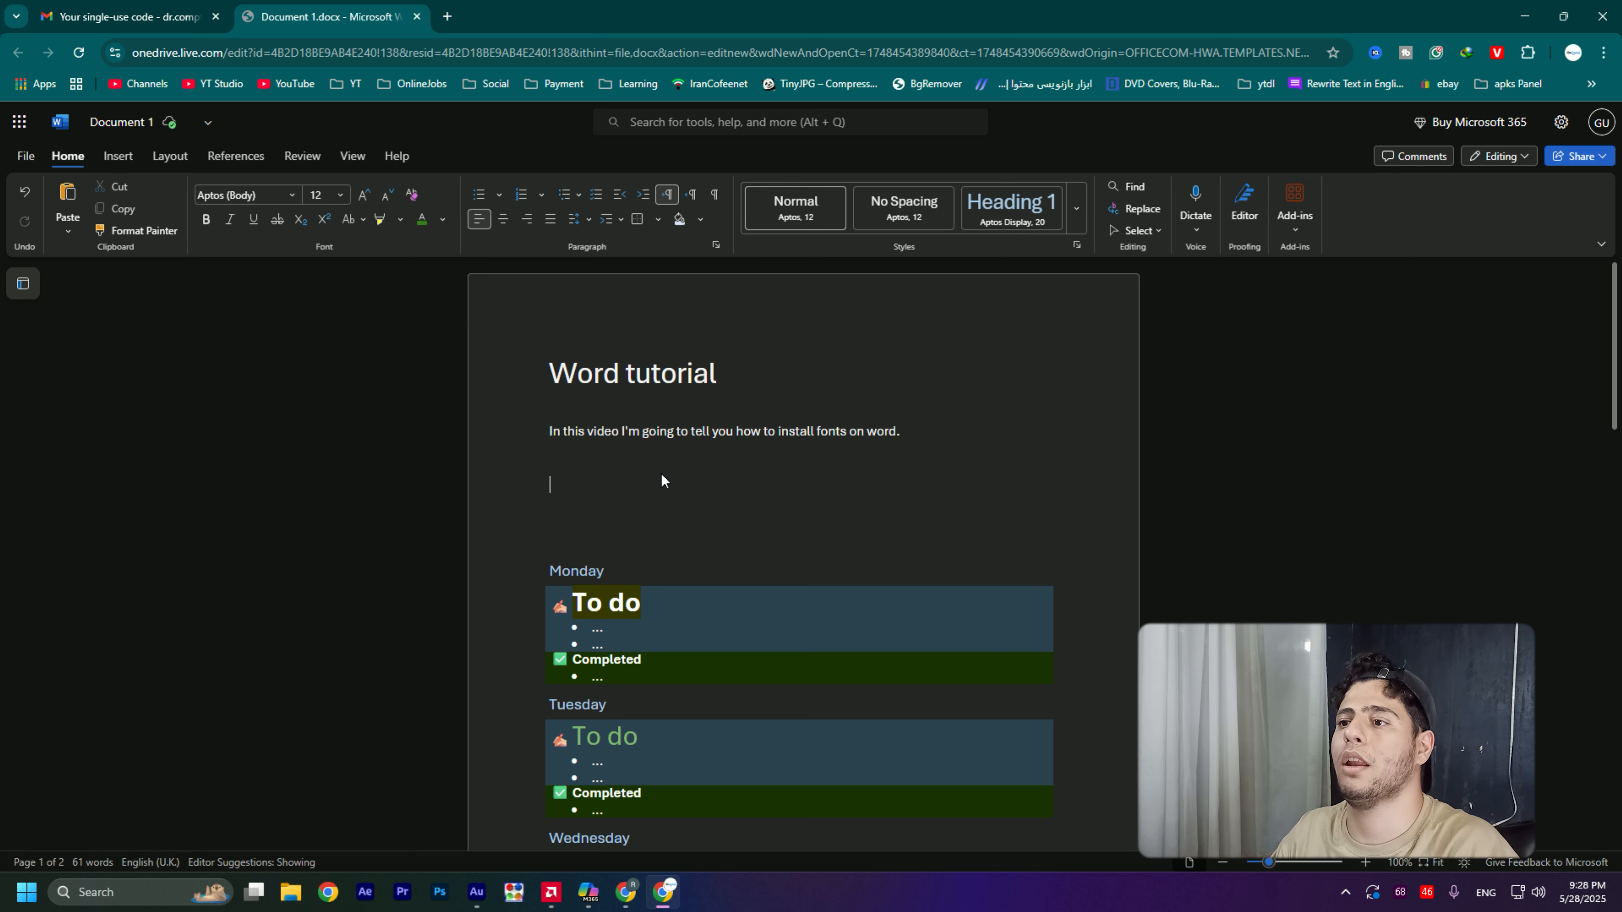
{"action": "left_click", "coordinate": [651, 451]}
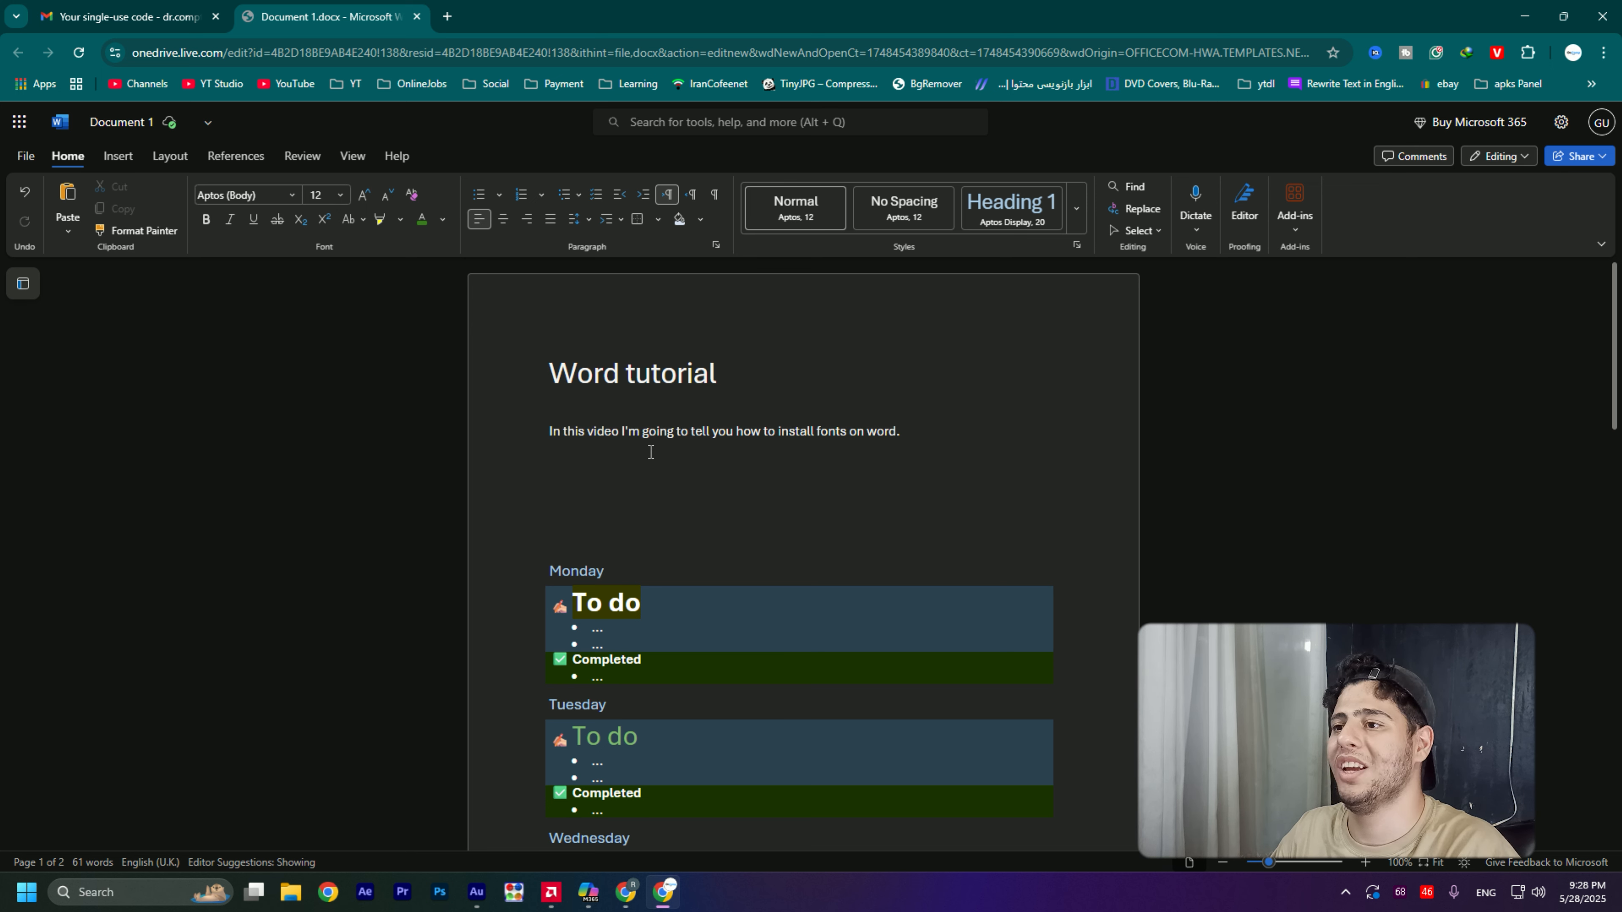
{"action": "left_click_drag", "start_coordinate": [643, 456], "coordinate": [643, 441]}
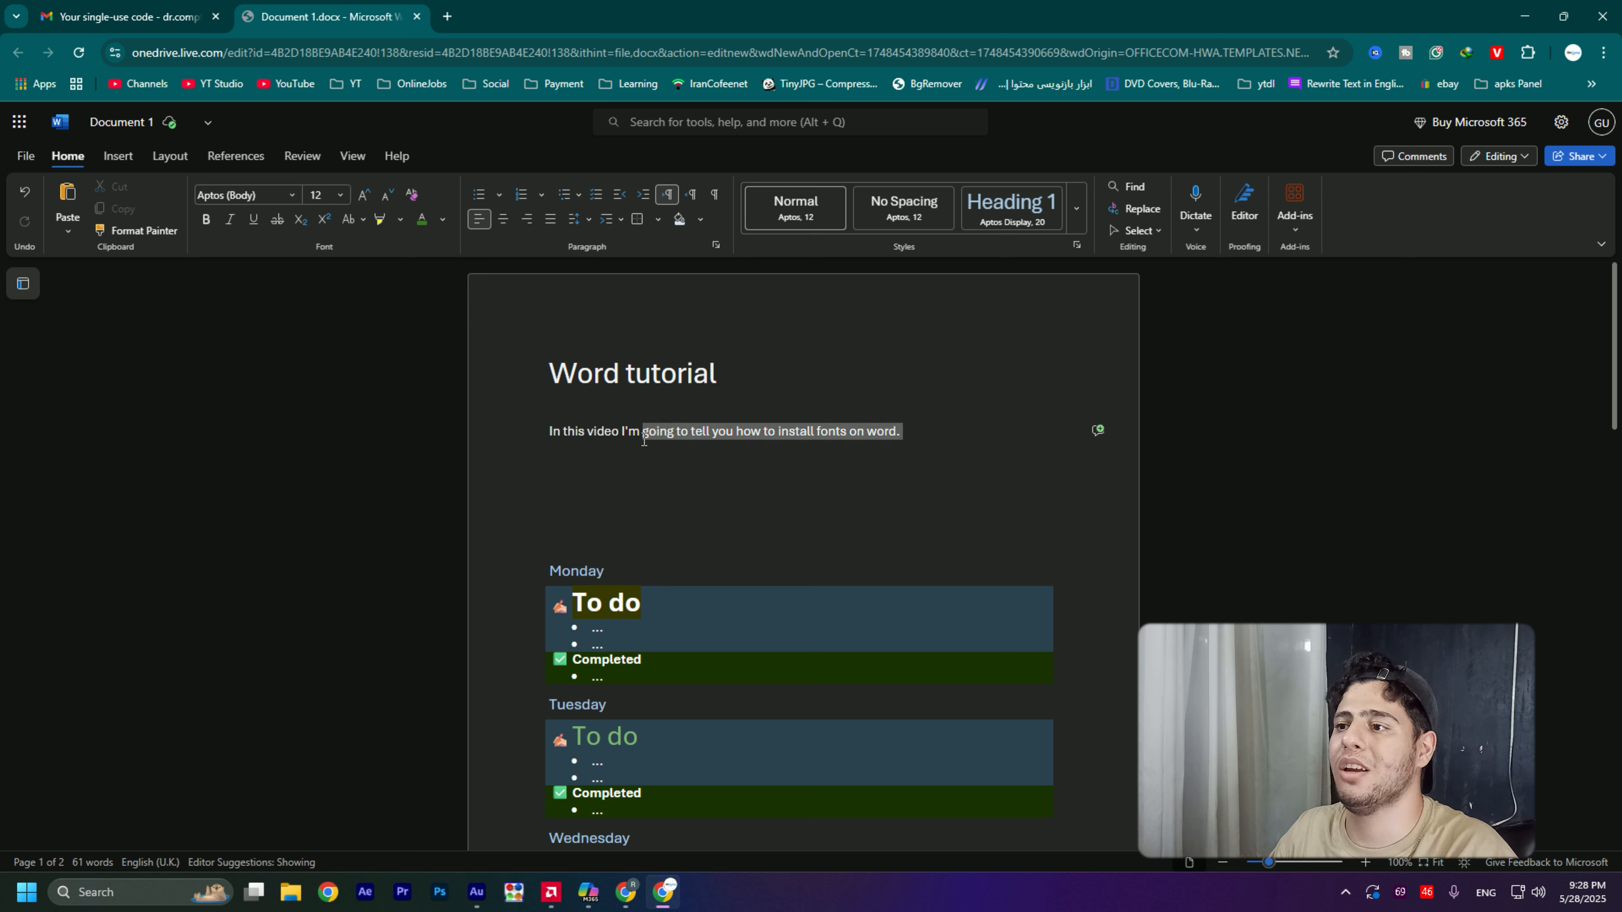
{"action": "left_click", "coordinate": [644, 451]}
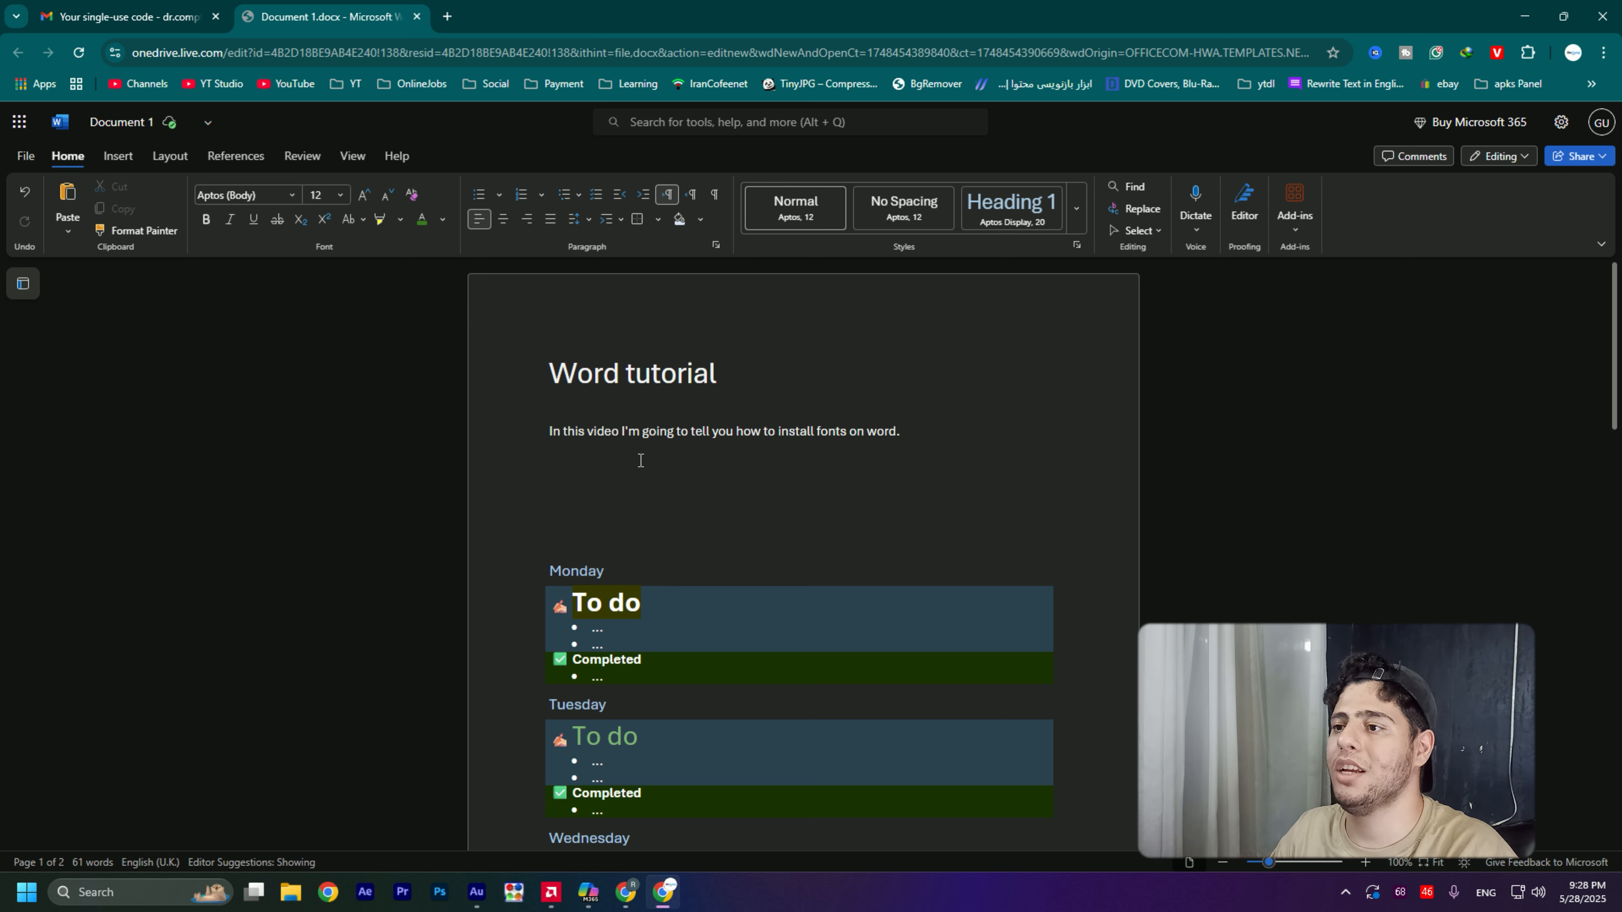
- Write "dasdsa" under the sentence, delete it together with most of the sentence, and undo the deletion
{"action": "type", "text": "dasdsa"}
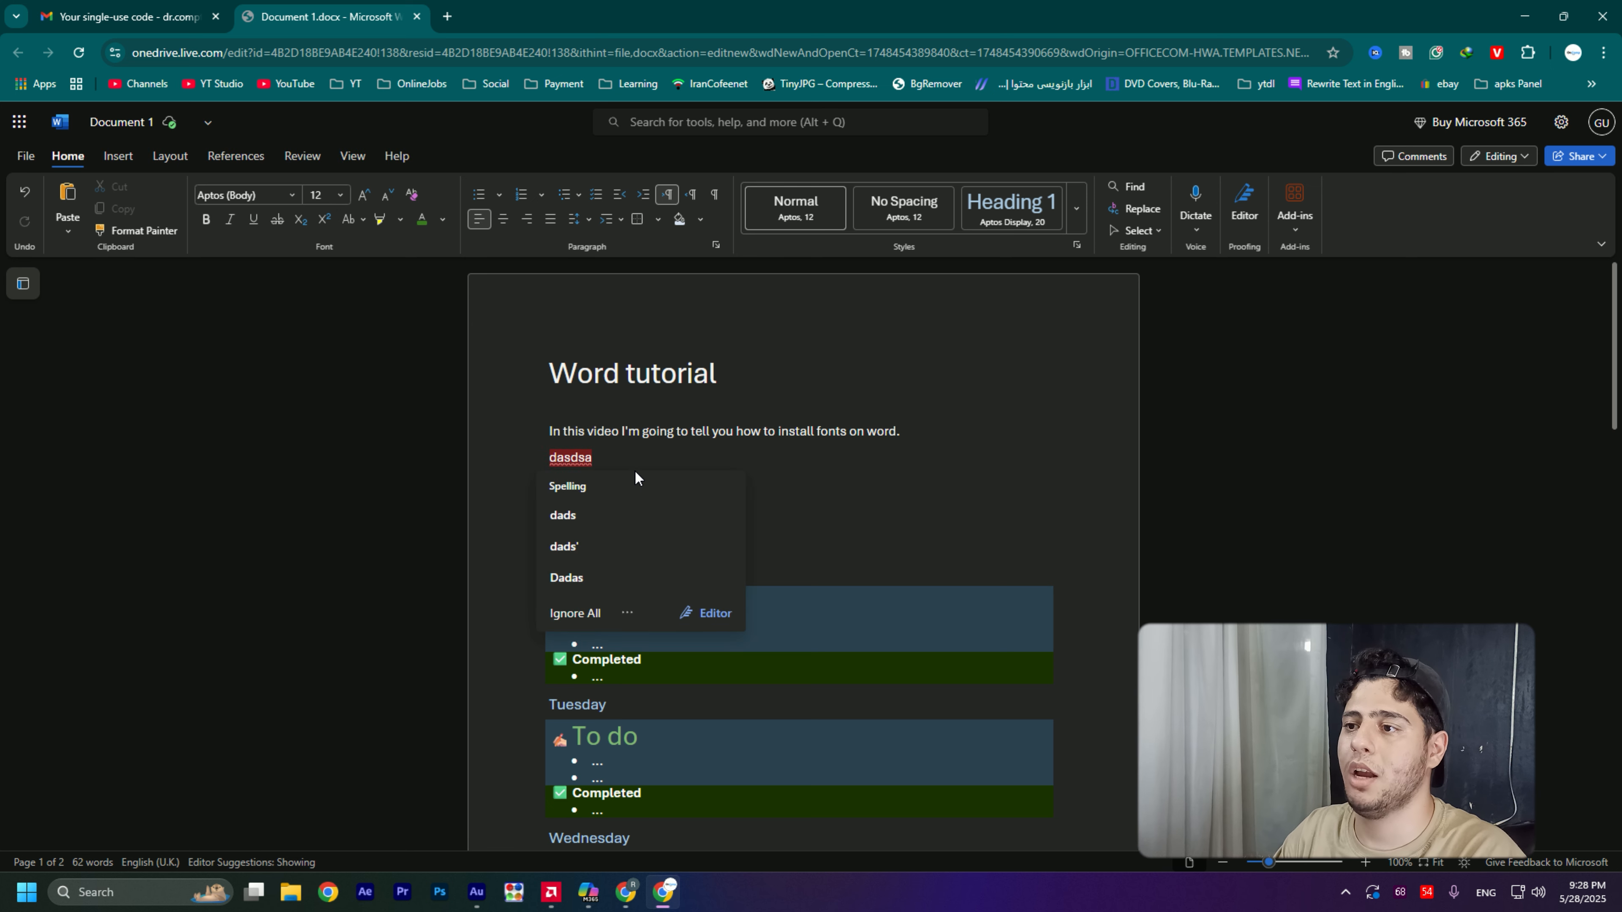
{"action": "key", "text": "BackSpace"}
{"action": "key", "text": "shift+Up"}
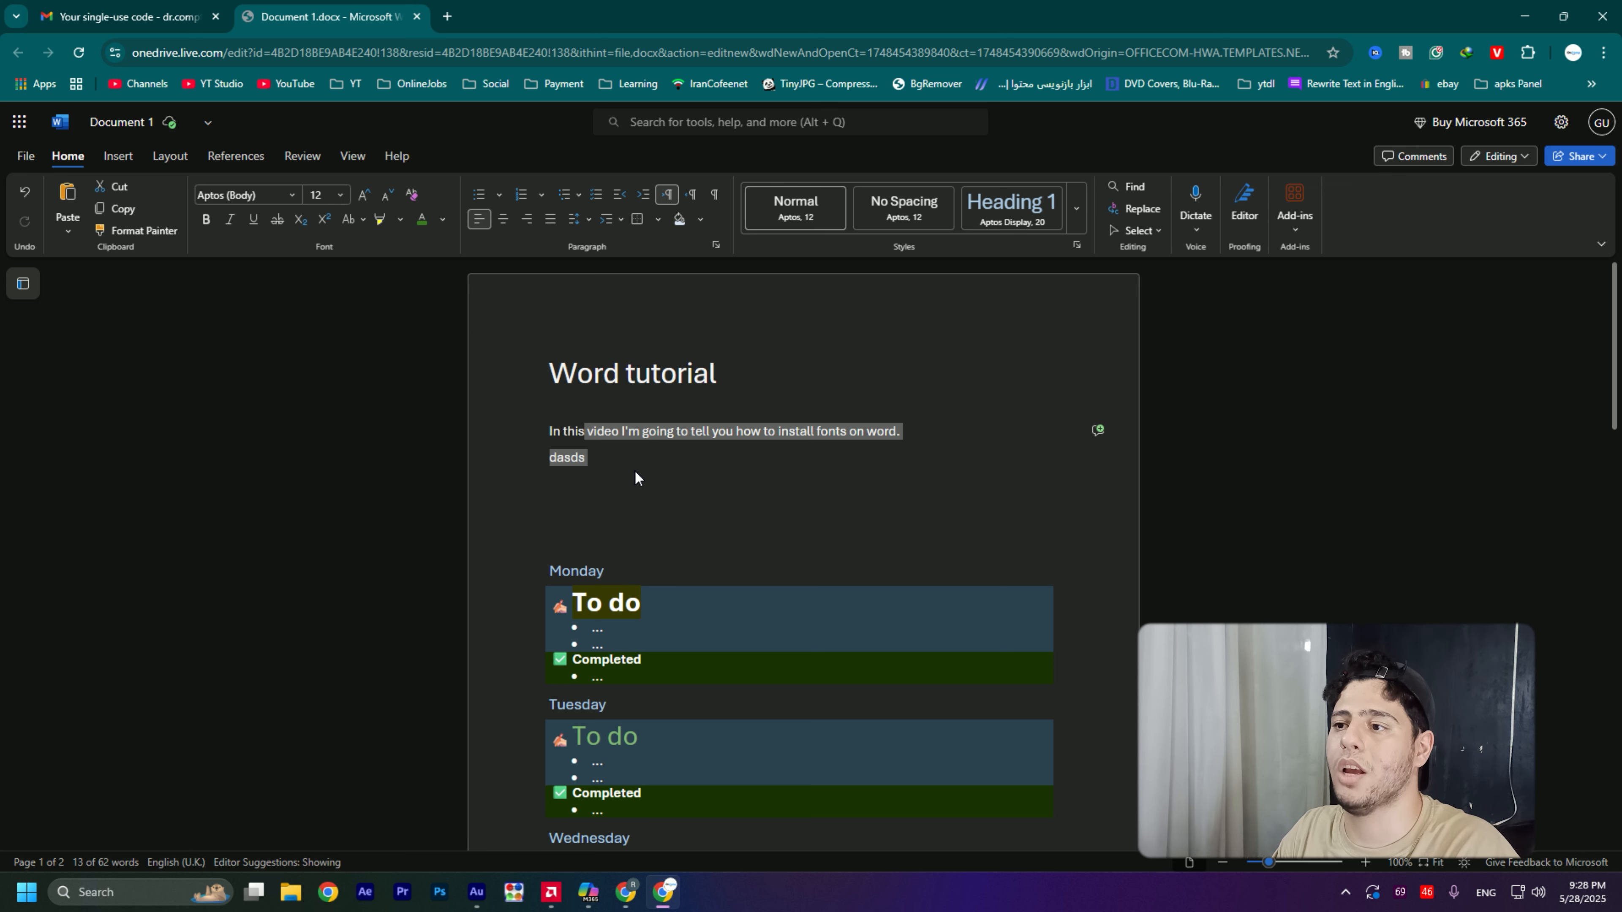
{"action": "key", "text": "BackSpace"}
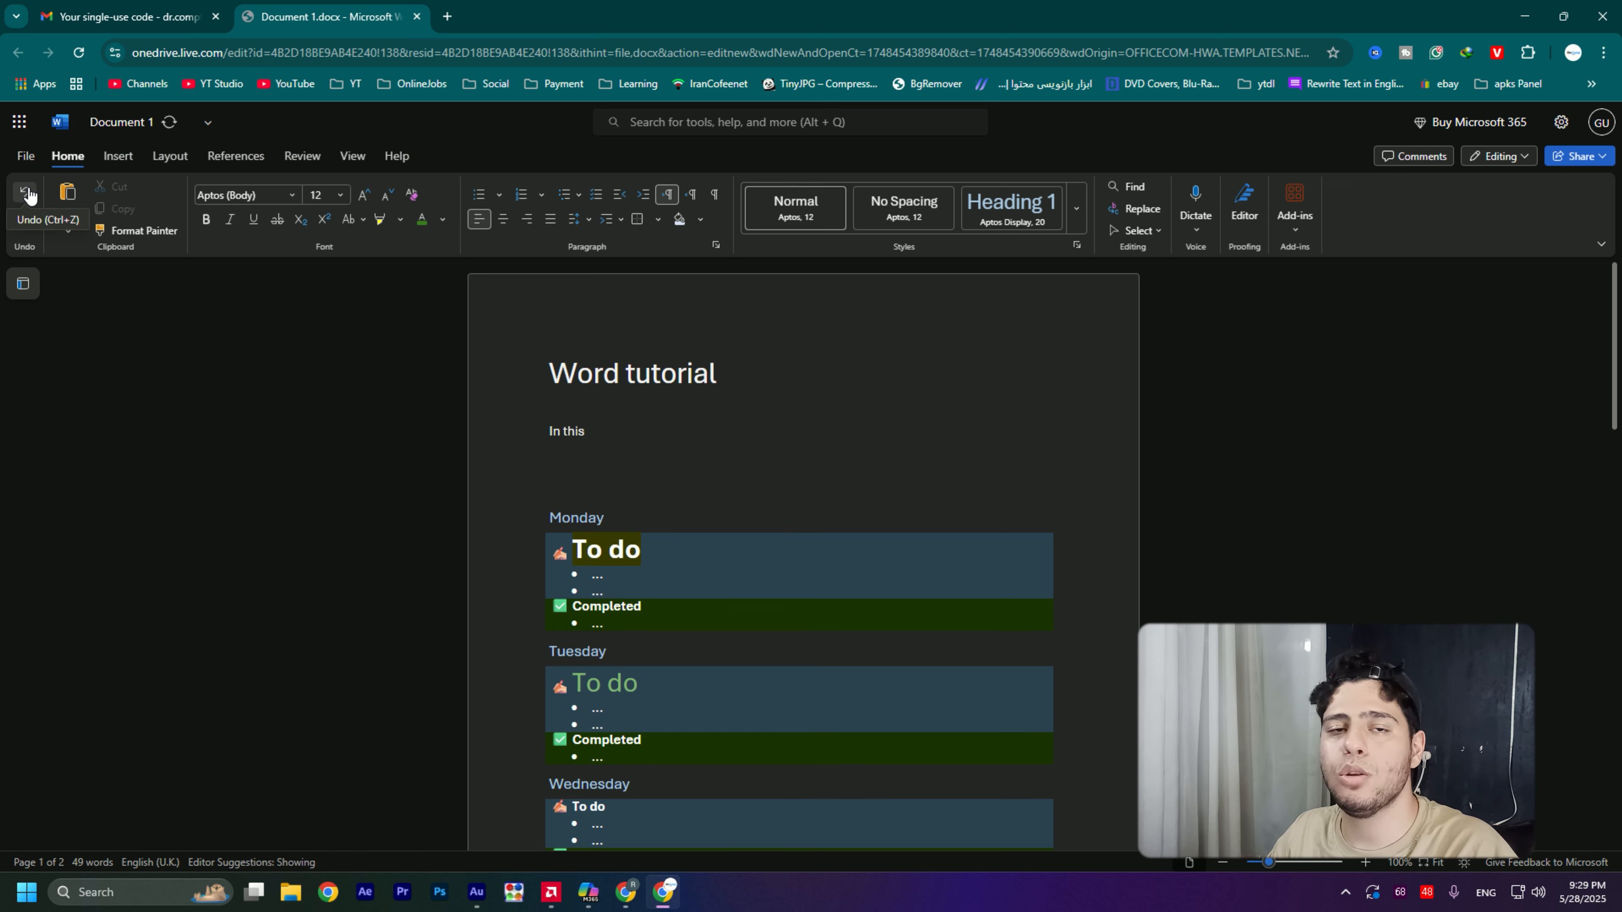
{"action": "left_click", "coordinate": [28, 195]}
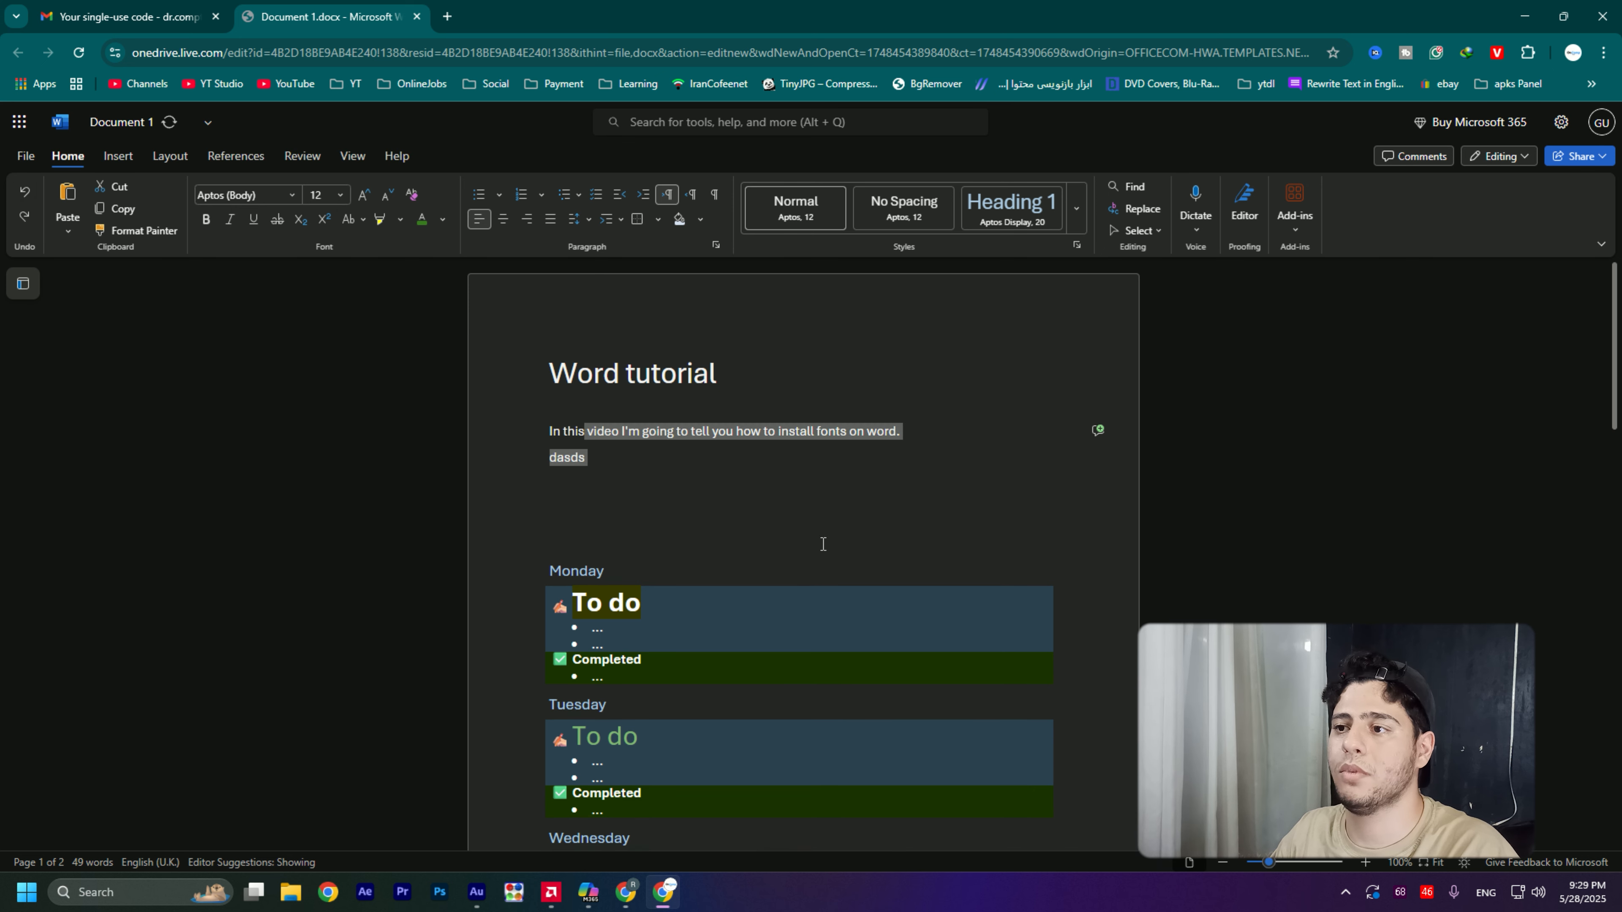
- Erase the "dasdsa" filler text from the line under the sentence
{"action": "left_click", "coordinate": [633, 457]}
{"action": "left_click", "coordinate": [826, 462]}
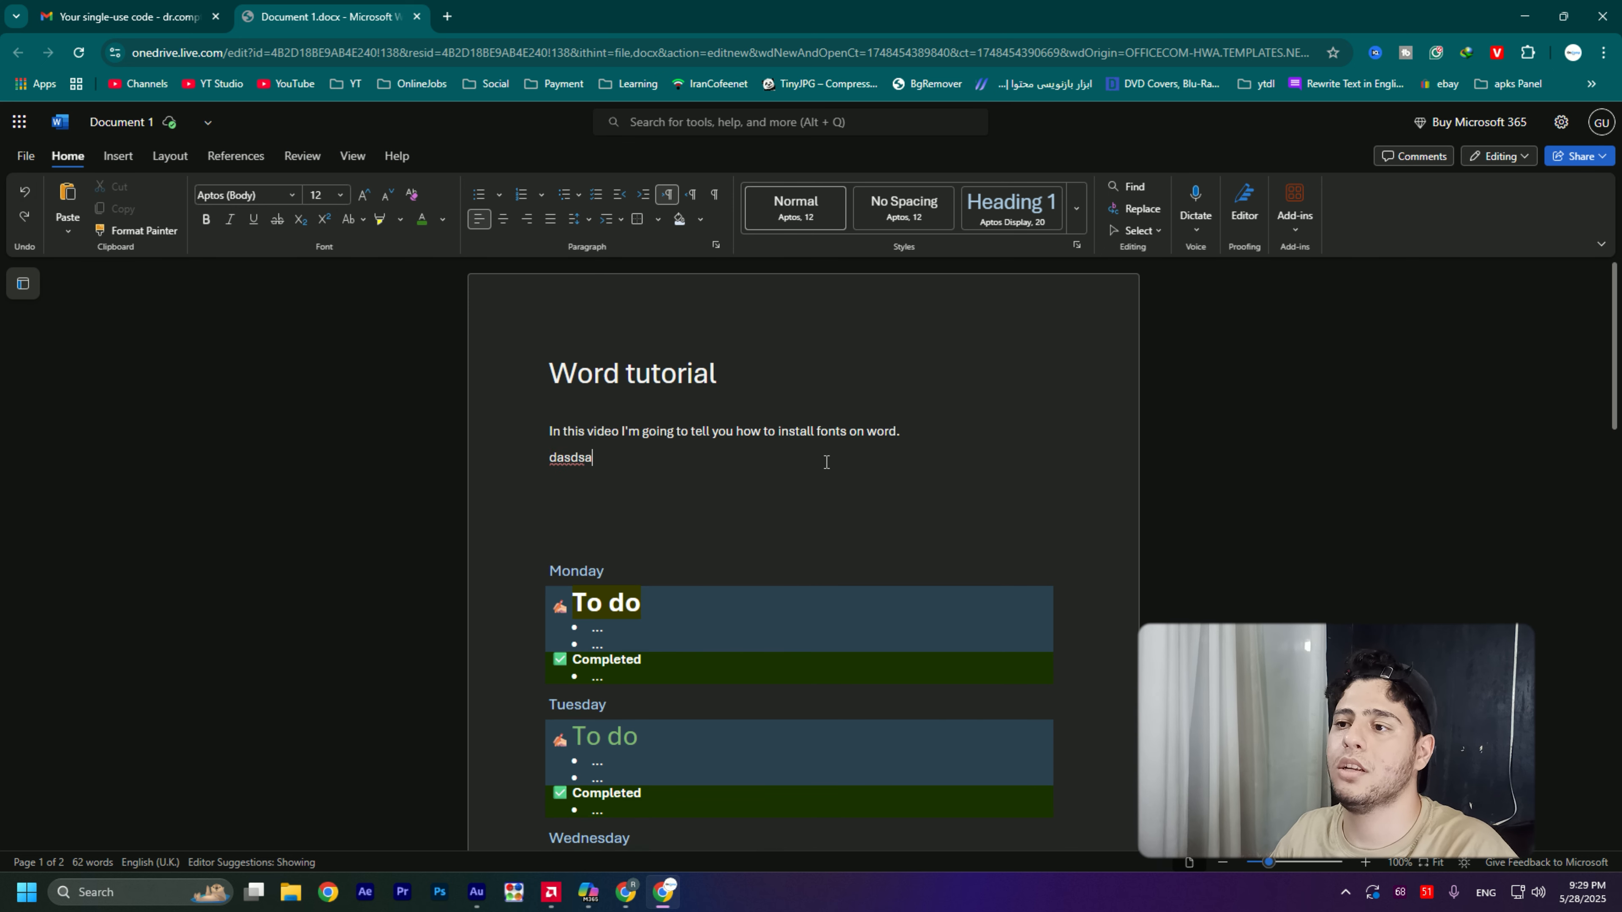
{"action": "key", "text": "BackSpace"}
{"action": "key", "text": "BackSpace"}
{"action": "key", "text": "BackSpace"}
{"action": "key", "text": "BackSpace"}
{"action": "key", "text": "BackSpace"}
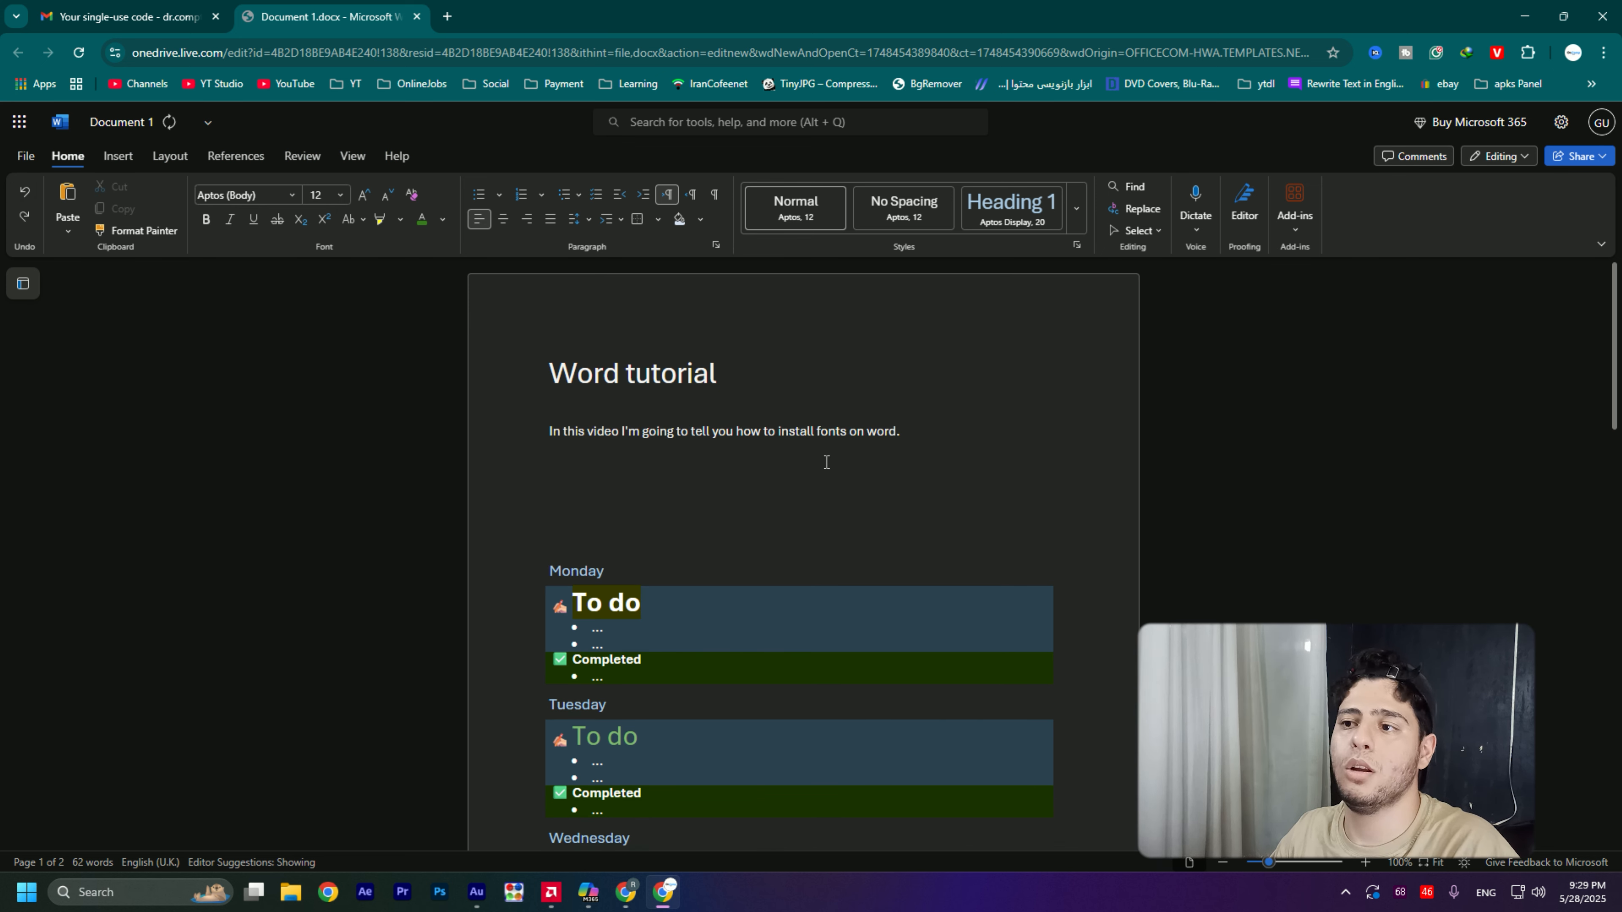
{"action": "type", "text": "U"}
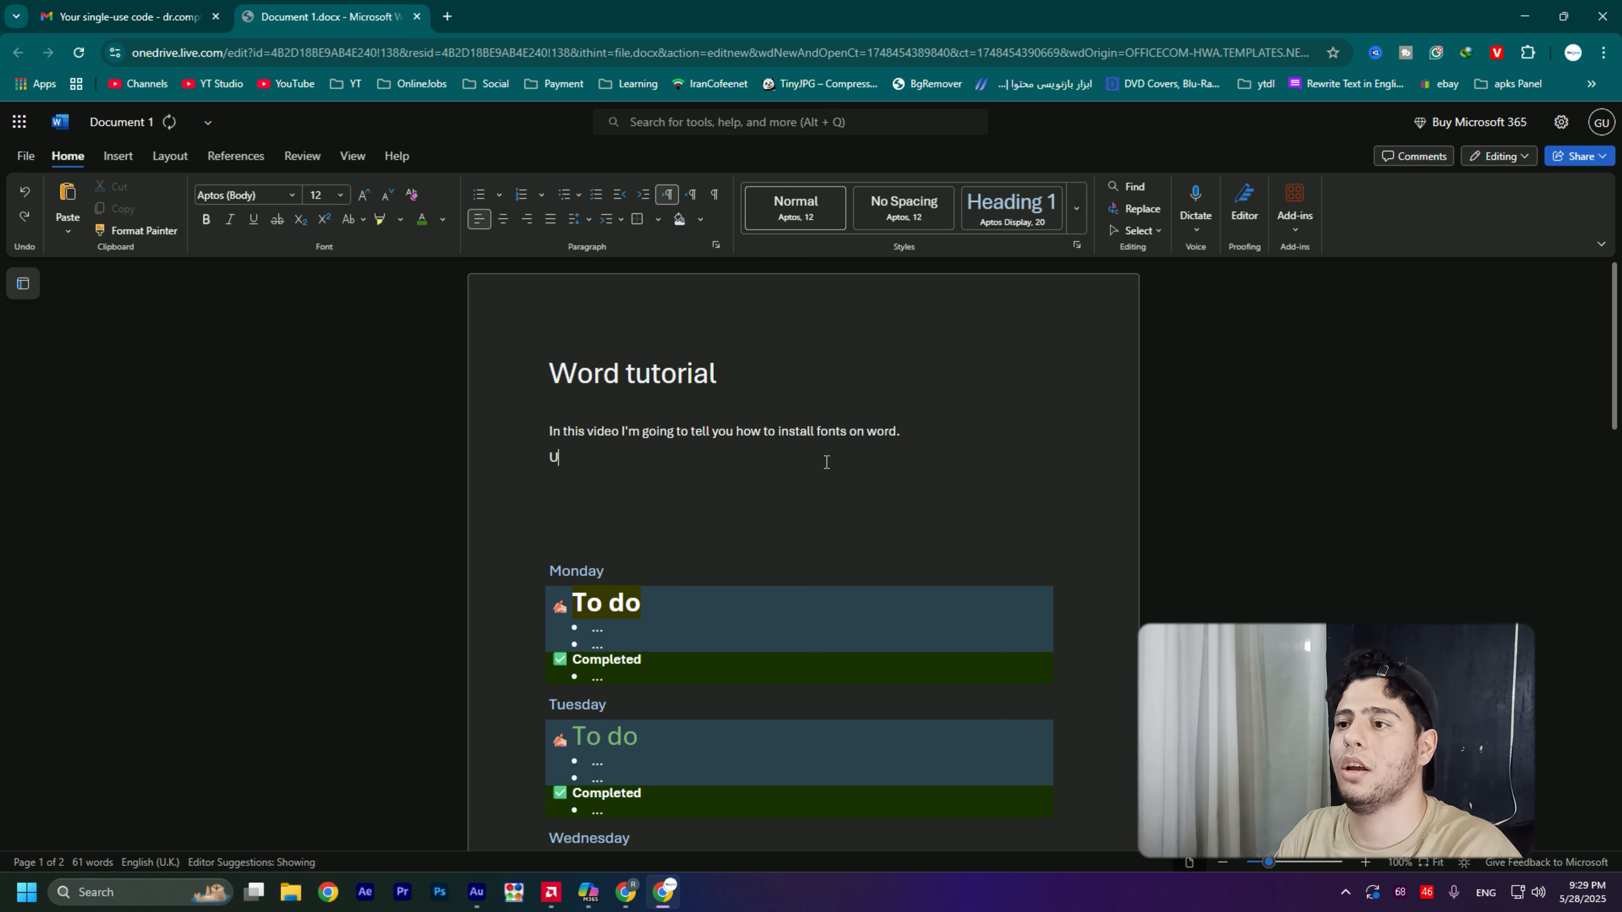
{"action": "type", "text": "ndo th"}
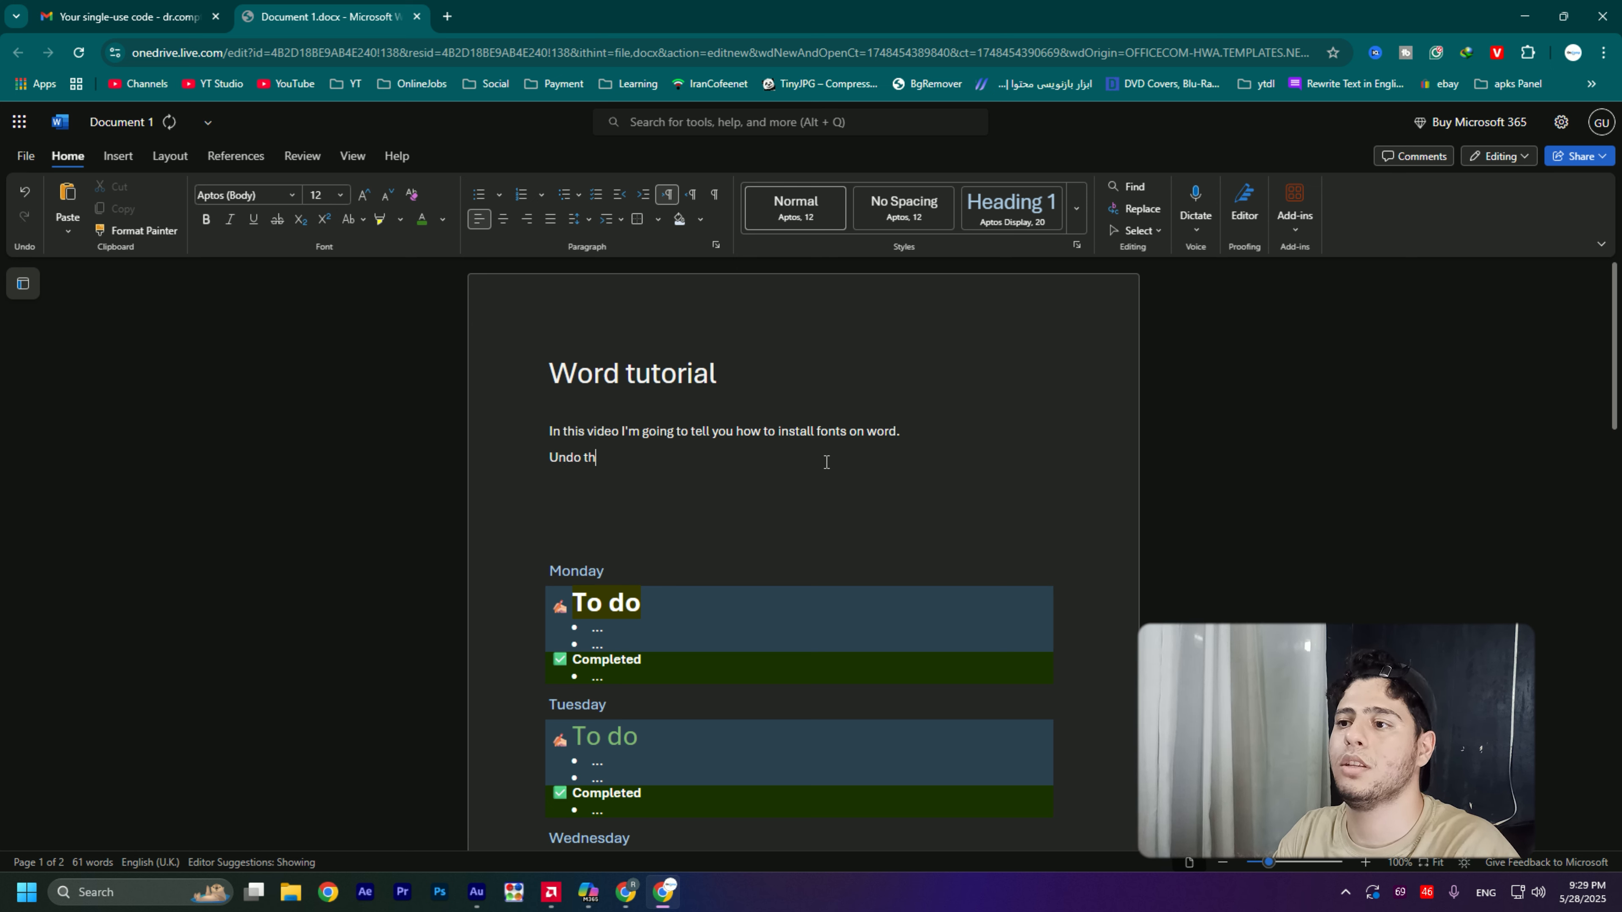
{"action": "type", "text": "e things"}
{"action": "key", "text": "BackSpace"}
{"action": "key", "text": "BackSpace"}
{"action": "key", "text": "BackSpace"}
{"action": "key", "text": "BackSpace"}
{"action": "key", "text": "BackSpace"}
{"action": "key", "text": "BackSpace"}
{"action": "key", "text": "BackSpace"}
{"action": "key", "text": "BackSpace"}
{"action": "key", "text": "BackSpace"}
{"action": "key", "text": "BackSpace"}
{"action": "key", "text": "BackSpace"}
{"action": "key", "text": "BackSpace"}
{"action": "type", "text": "e"}
{"action": "key", "text": "BackSpace"}
{"action": "key", "text": "BackSpace"}
{"action": "key", "text": "BackSpace"}
{"action": "key", "text": "BackSpace"}
{"action": "key", "text": "BackSpace"}
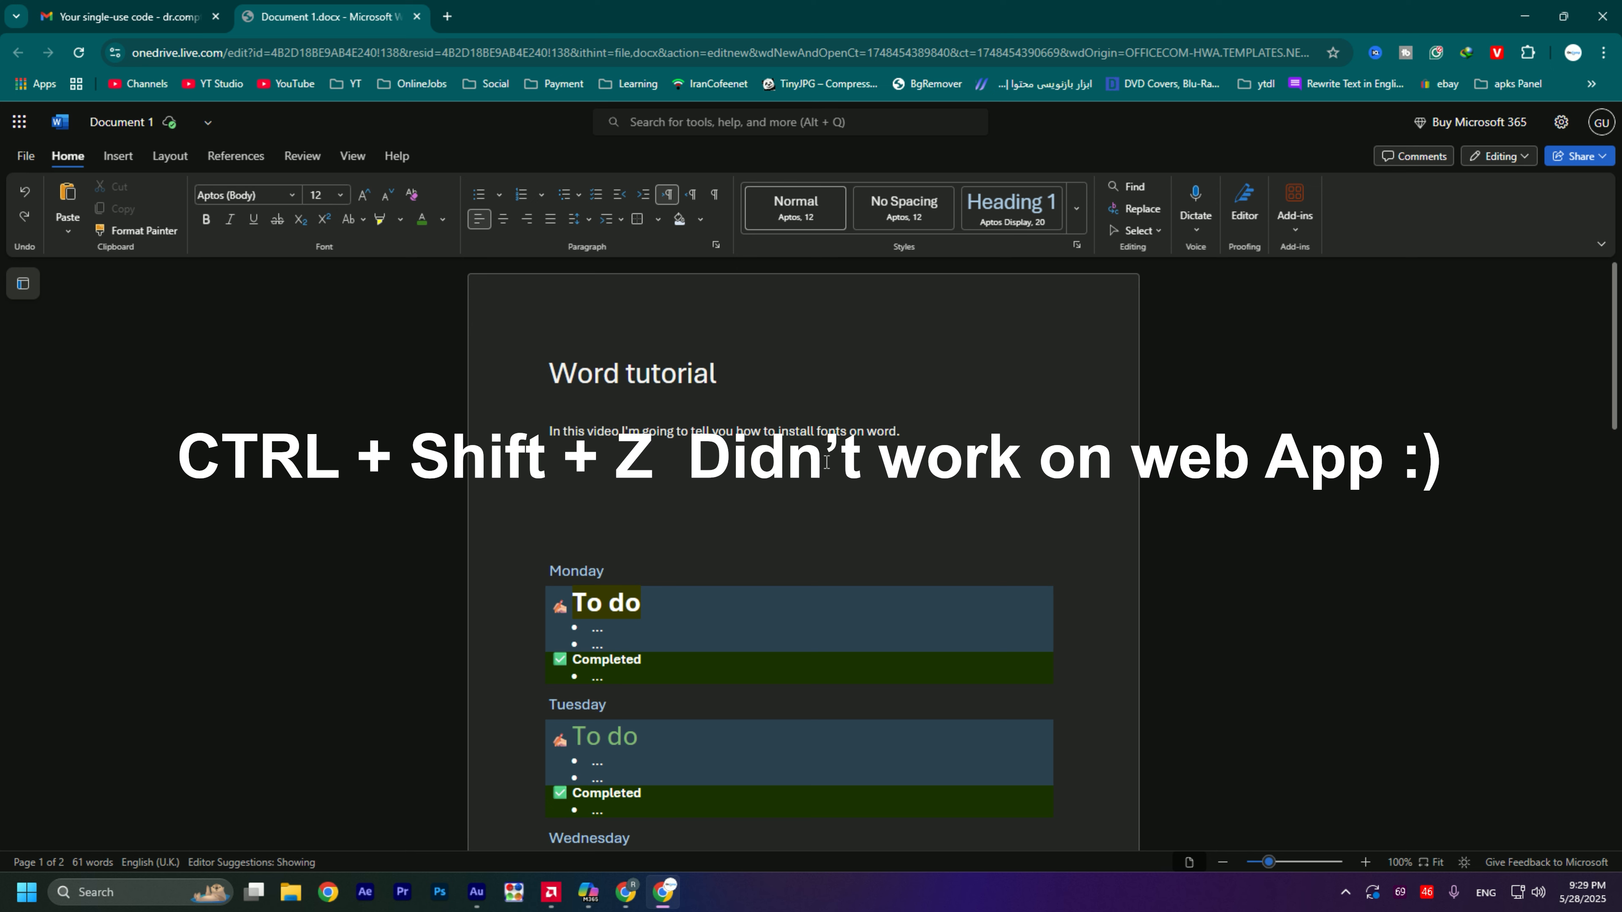
- Write "dr" below the sentence, try adding the filler texts "fdsfsdfsd" and "teiorueot", and undo each addition
{"action": "type", "text": "dr"}
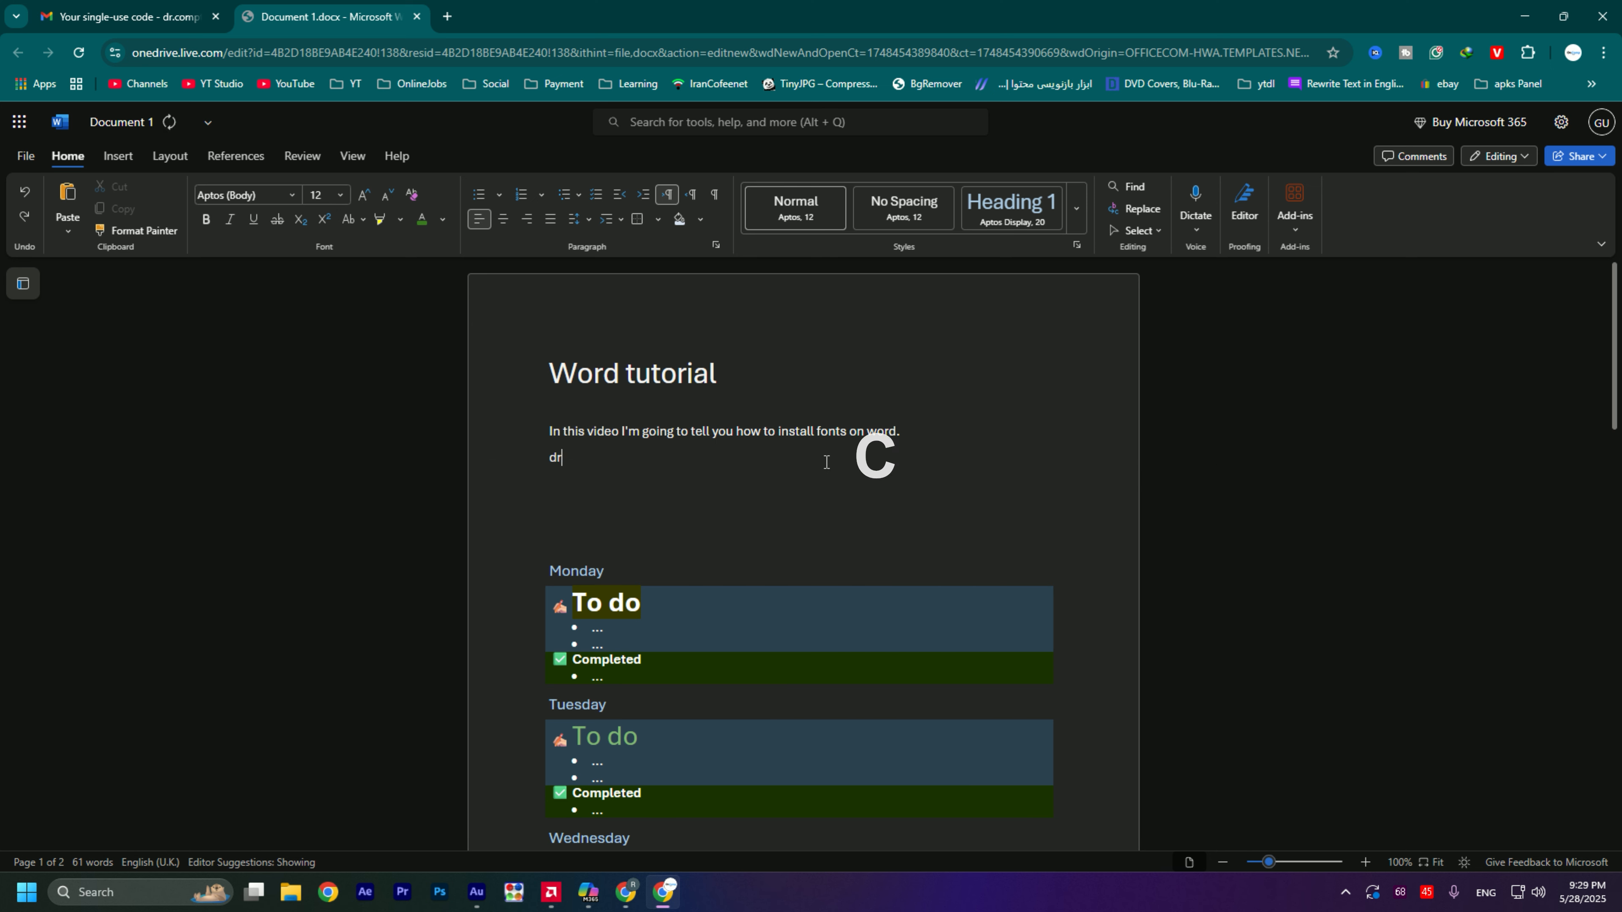
{"action": "double_click", "coordinate": [557, 459]}
{"action": "left_click", "coordinate": [615, 462]}
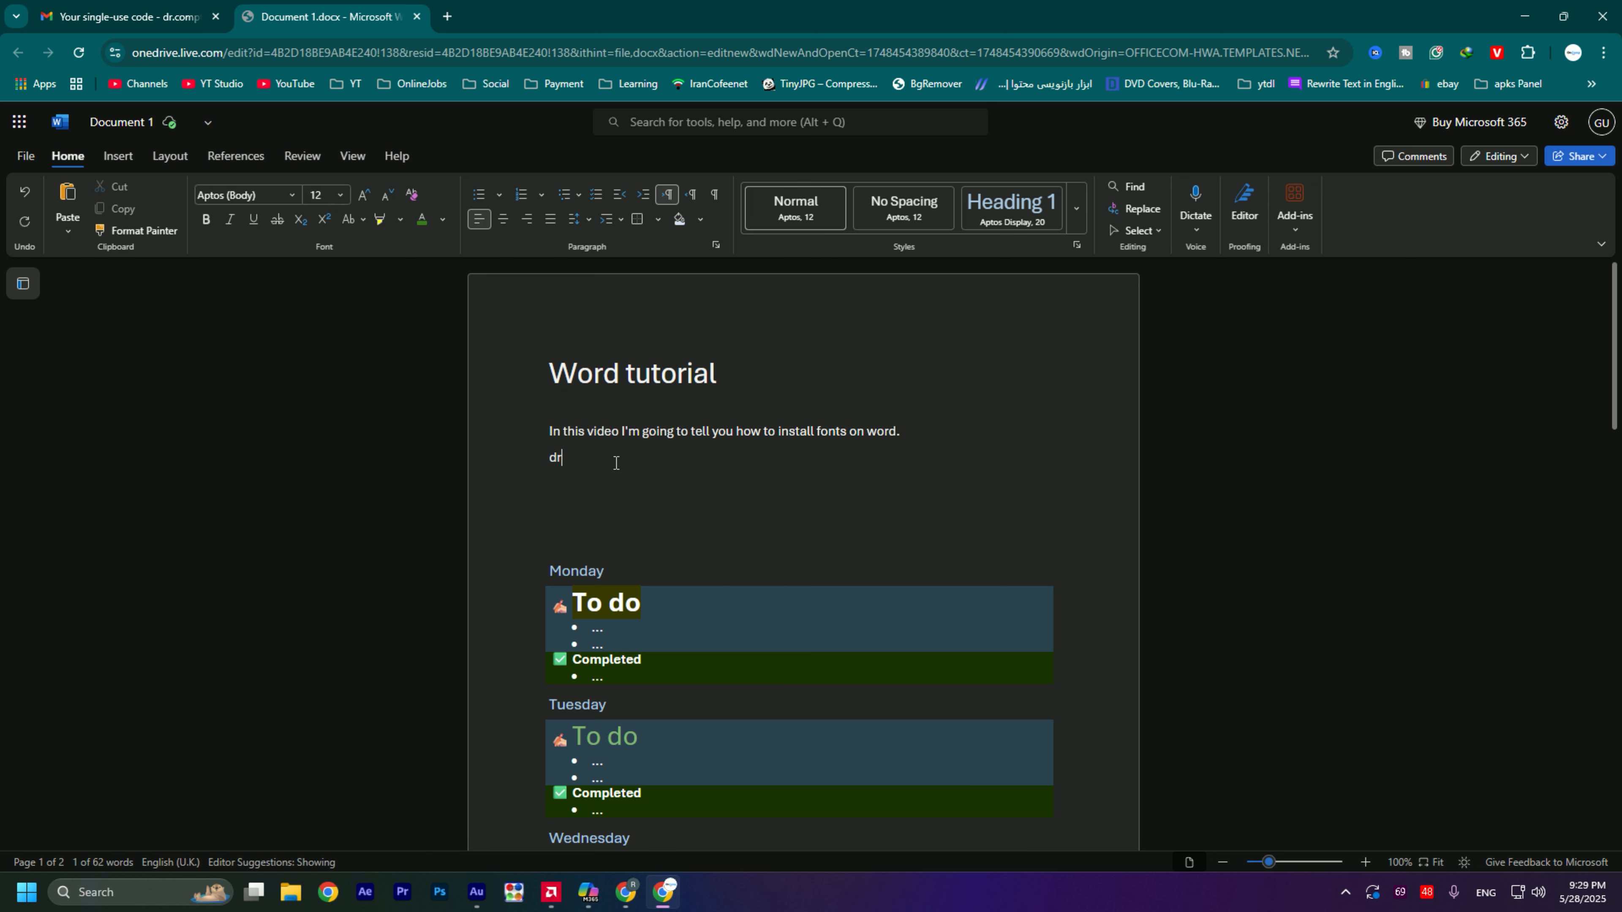
{"action": "left_click_drag", "start_coordinate": [569, 459], "coordinate": [550, 457]}
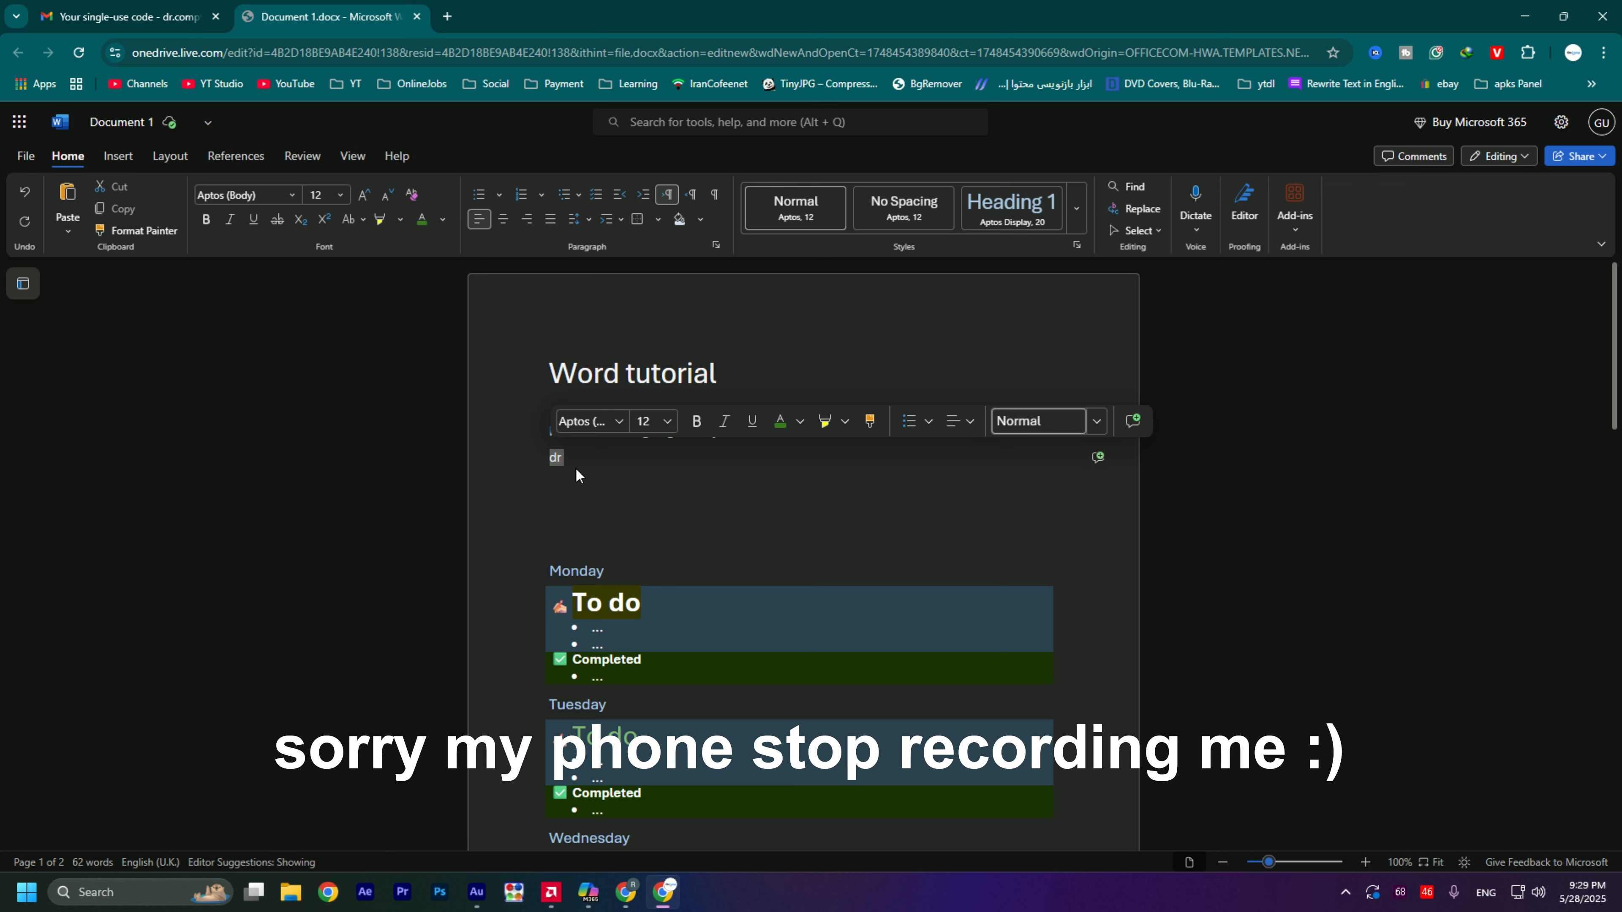
{"action": "left_click", "coordinate": [612, 475]}
{"action": "type", "text": "fdsfsdfsd"}
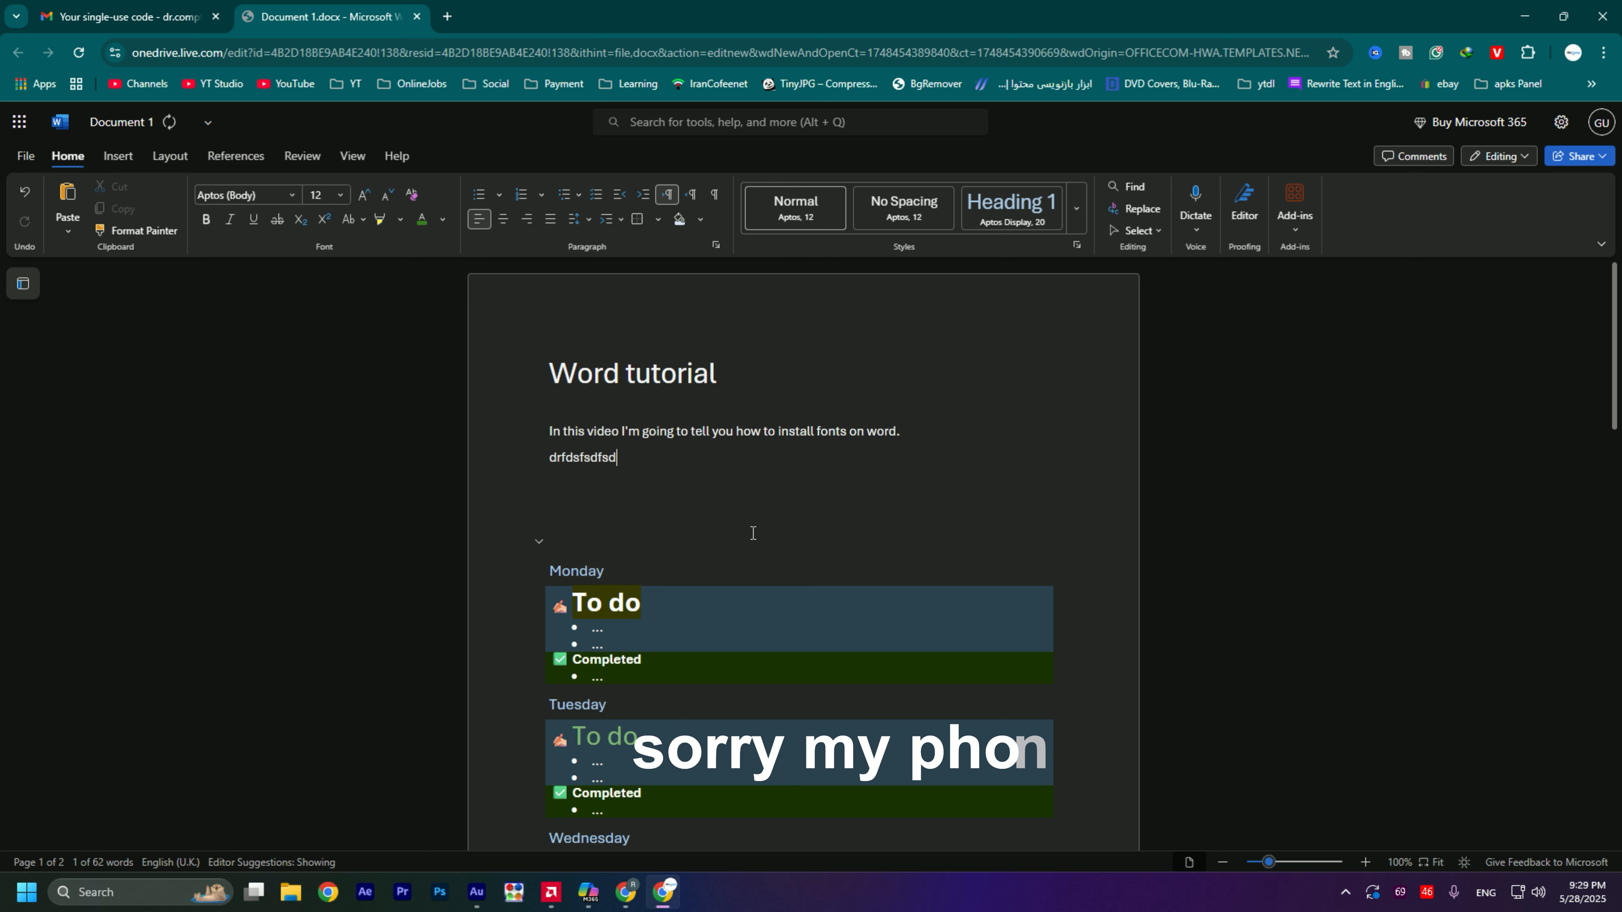
{"action": "key", "text": "ctrl+z"}
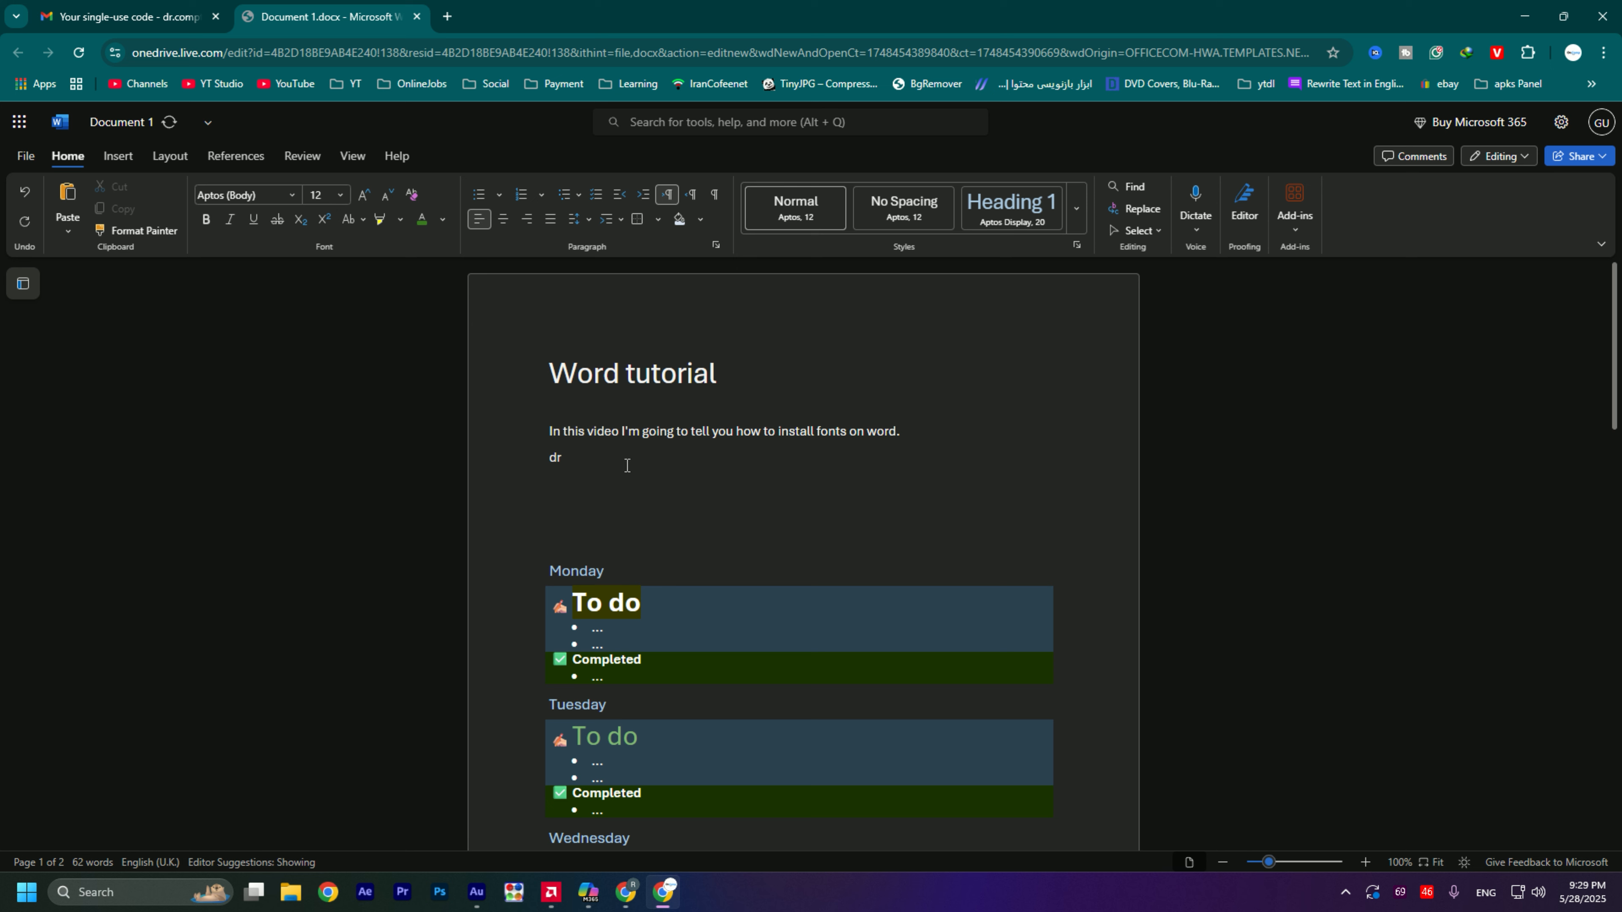
{"action": "key", "text": "Return"}
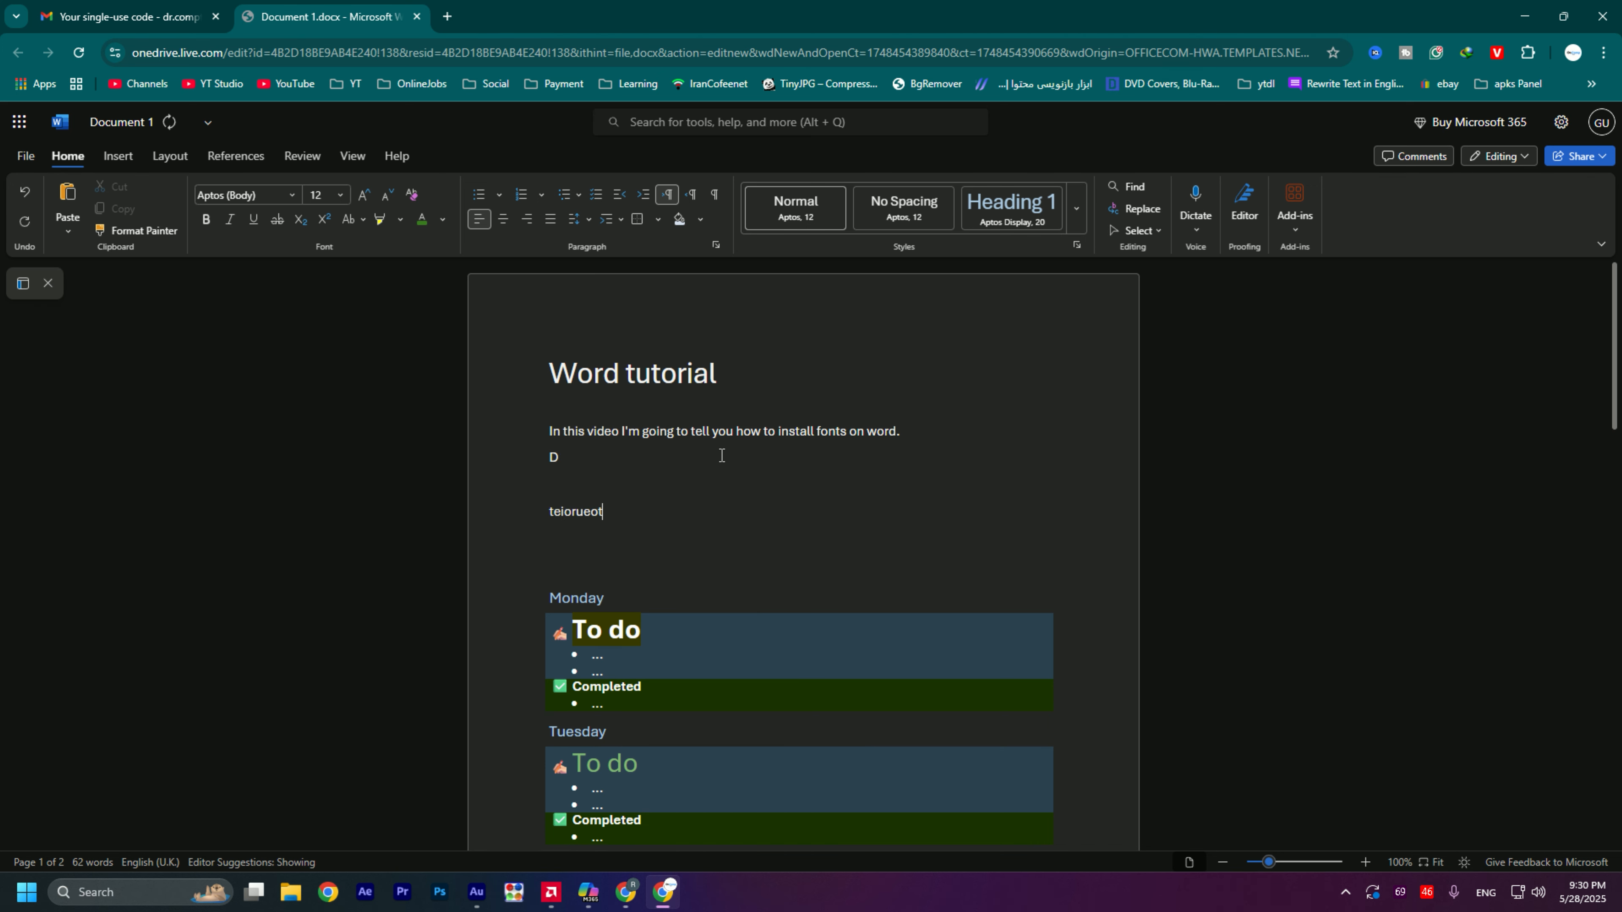
{"action": "key", "text": "ctrl+z"}
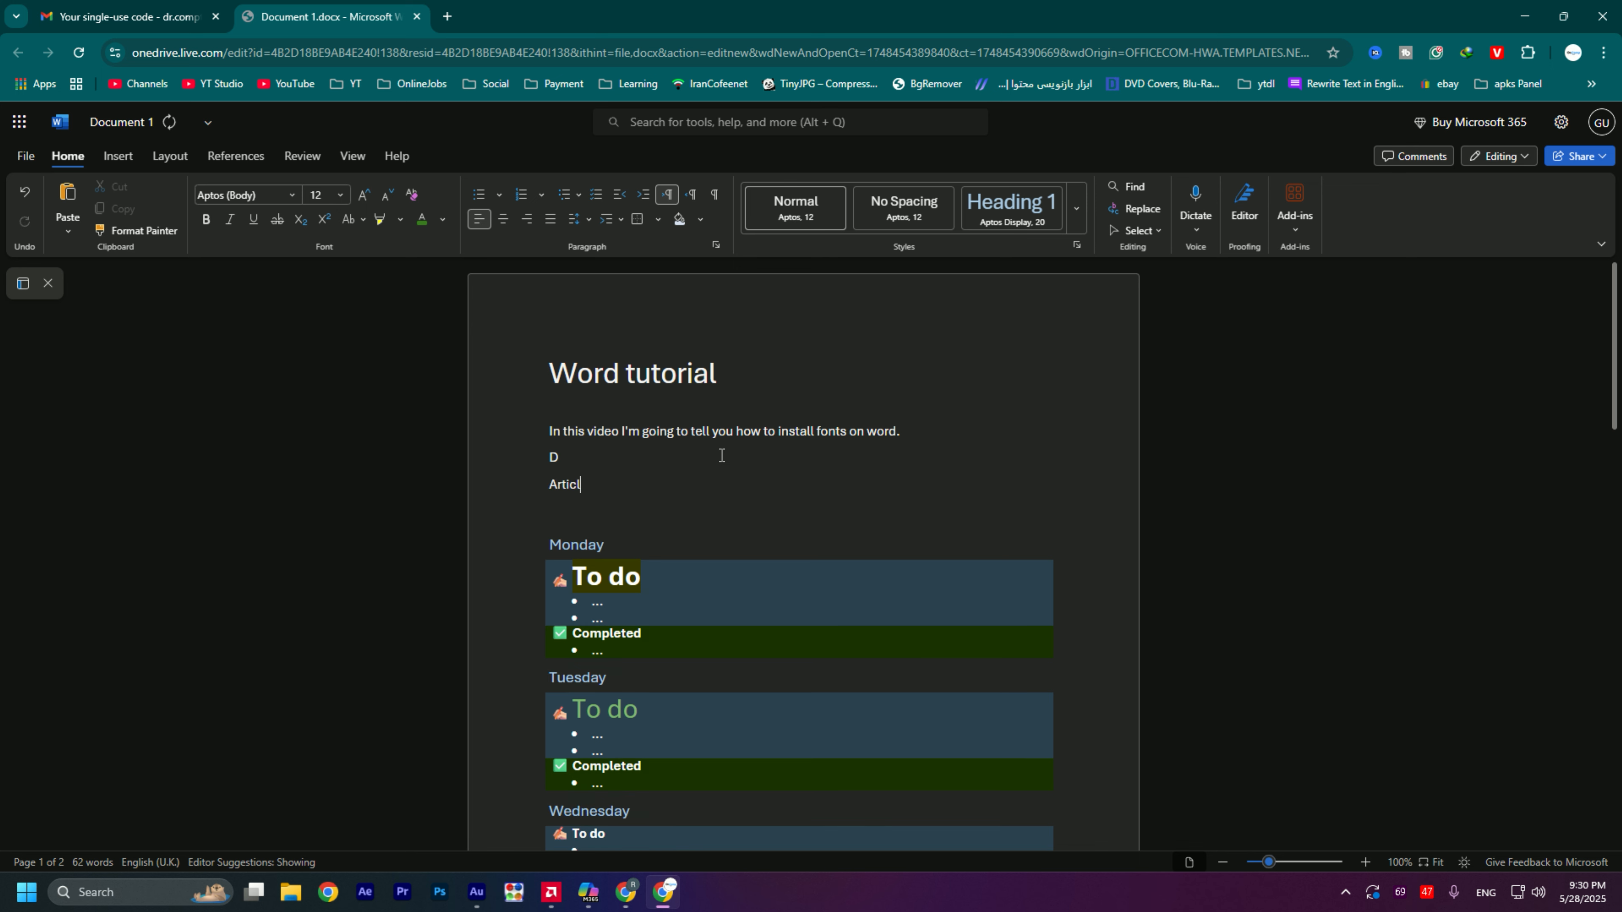
- Write the filler lines "Article", "Thsfjeejw" and "Cxngurhdgaglnd." in separate paragraphs and leave empty lines below them
{"action": "key", "text": "Return"}
{"action": "type", "text": "ths"}
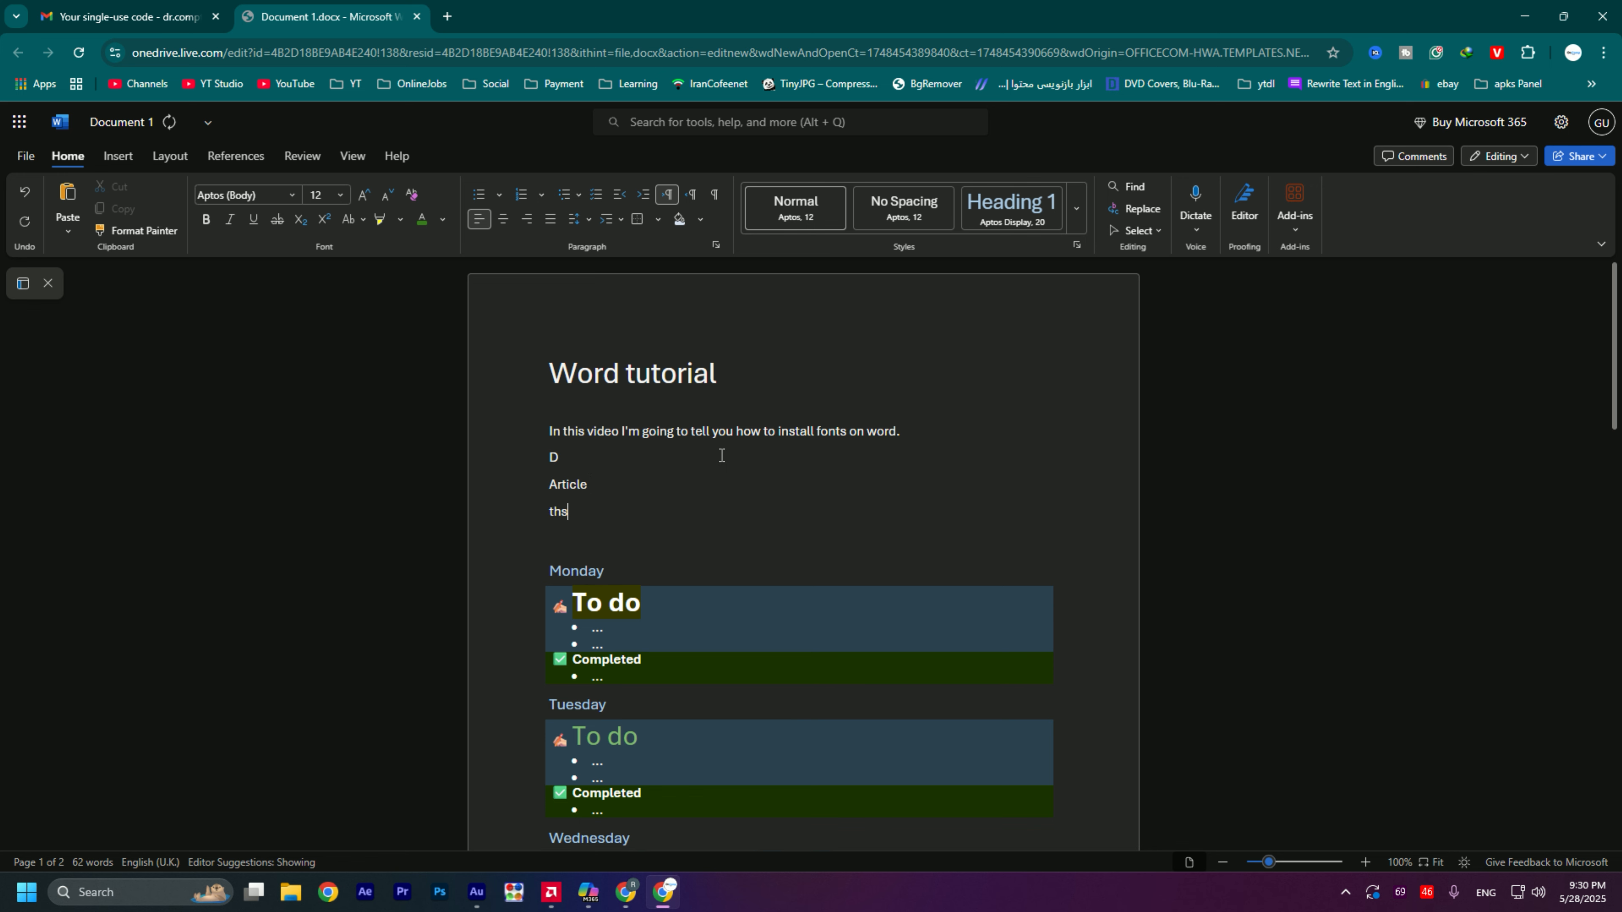
{"action": "type", "text": "fjeejw"}
{"action": "key", "text": "Return"}
{"action": "type", "text": "cxngurhdgaglnd"}
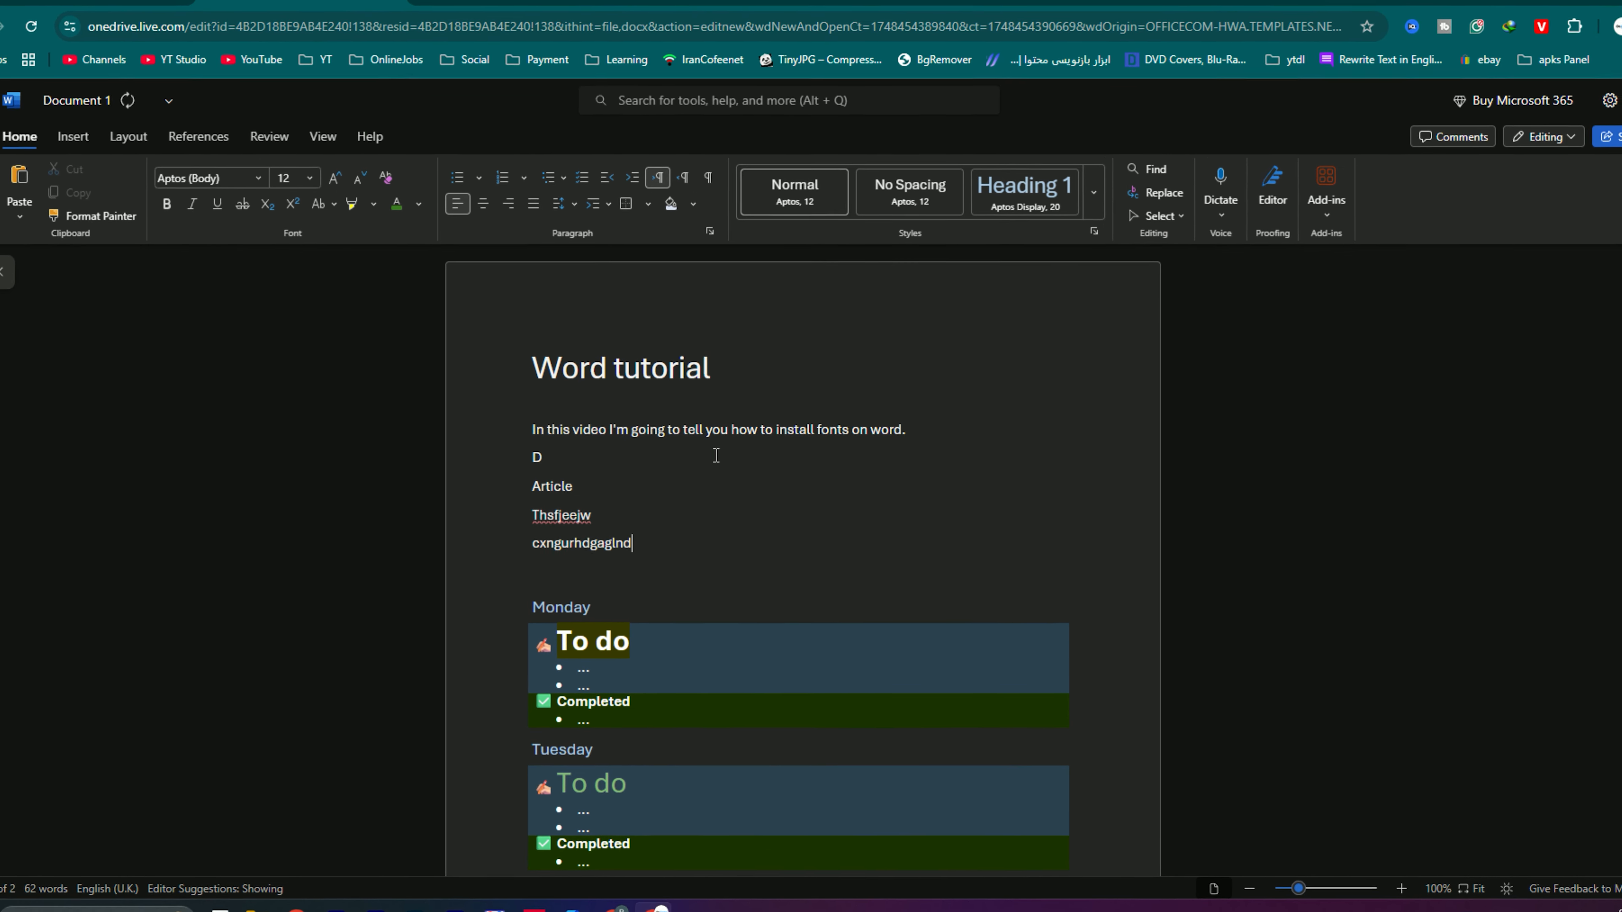
{"action": "type", "text": "."}
{"action": "key", "text": "Return"}
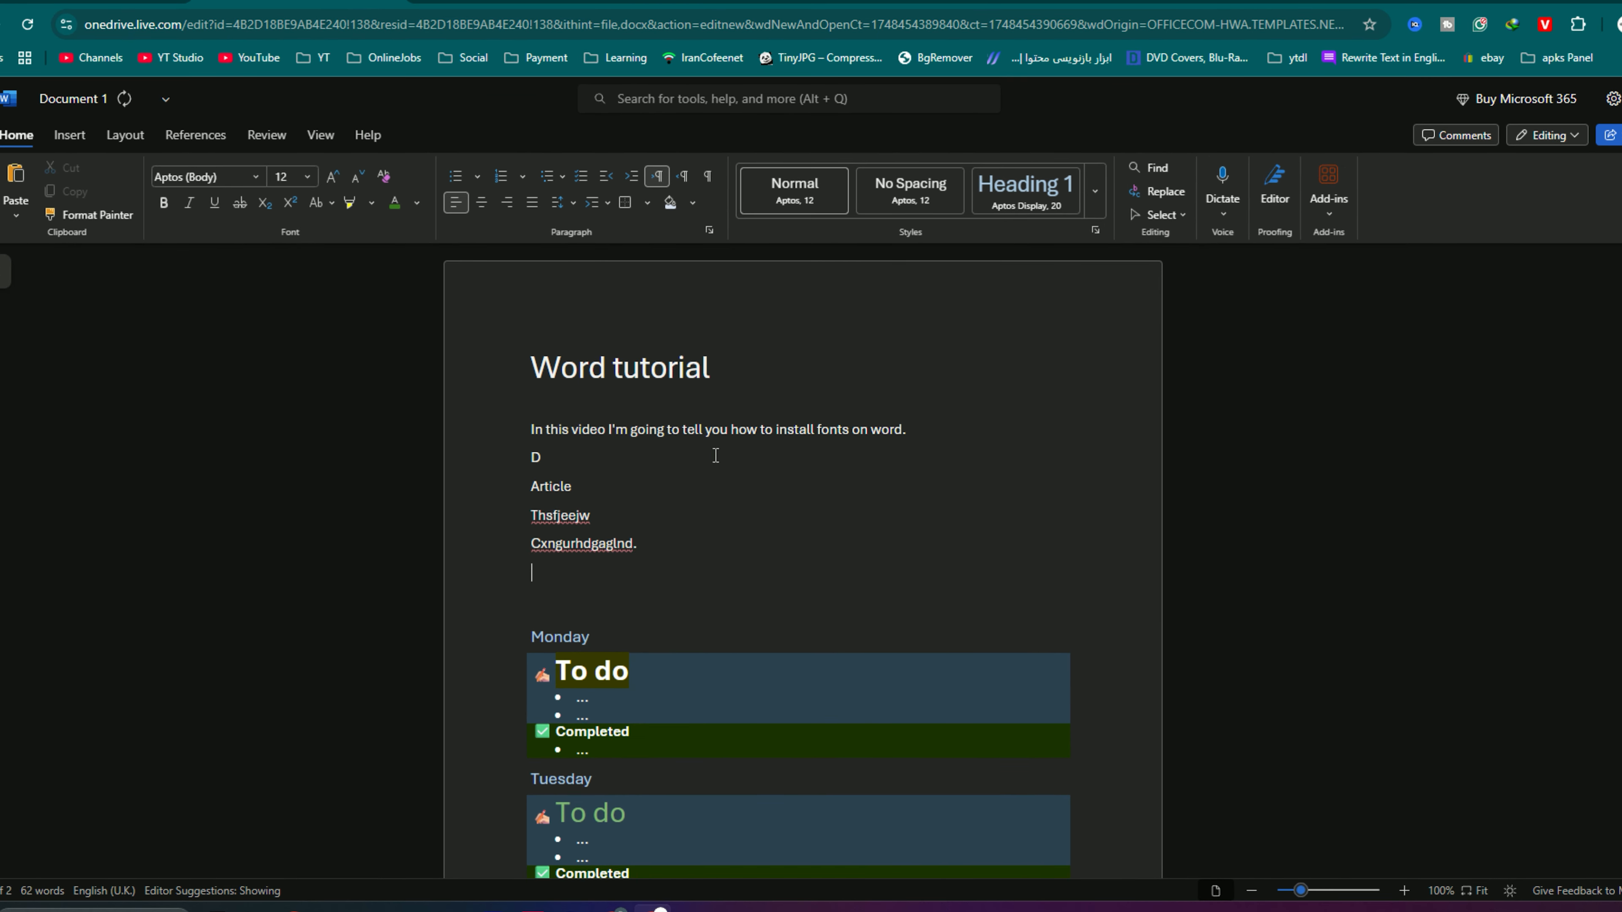
{"action": "key", "text": "Return"}
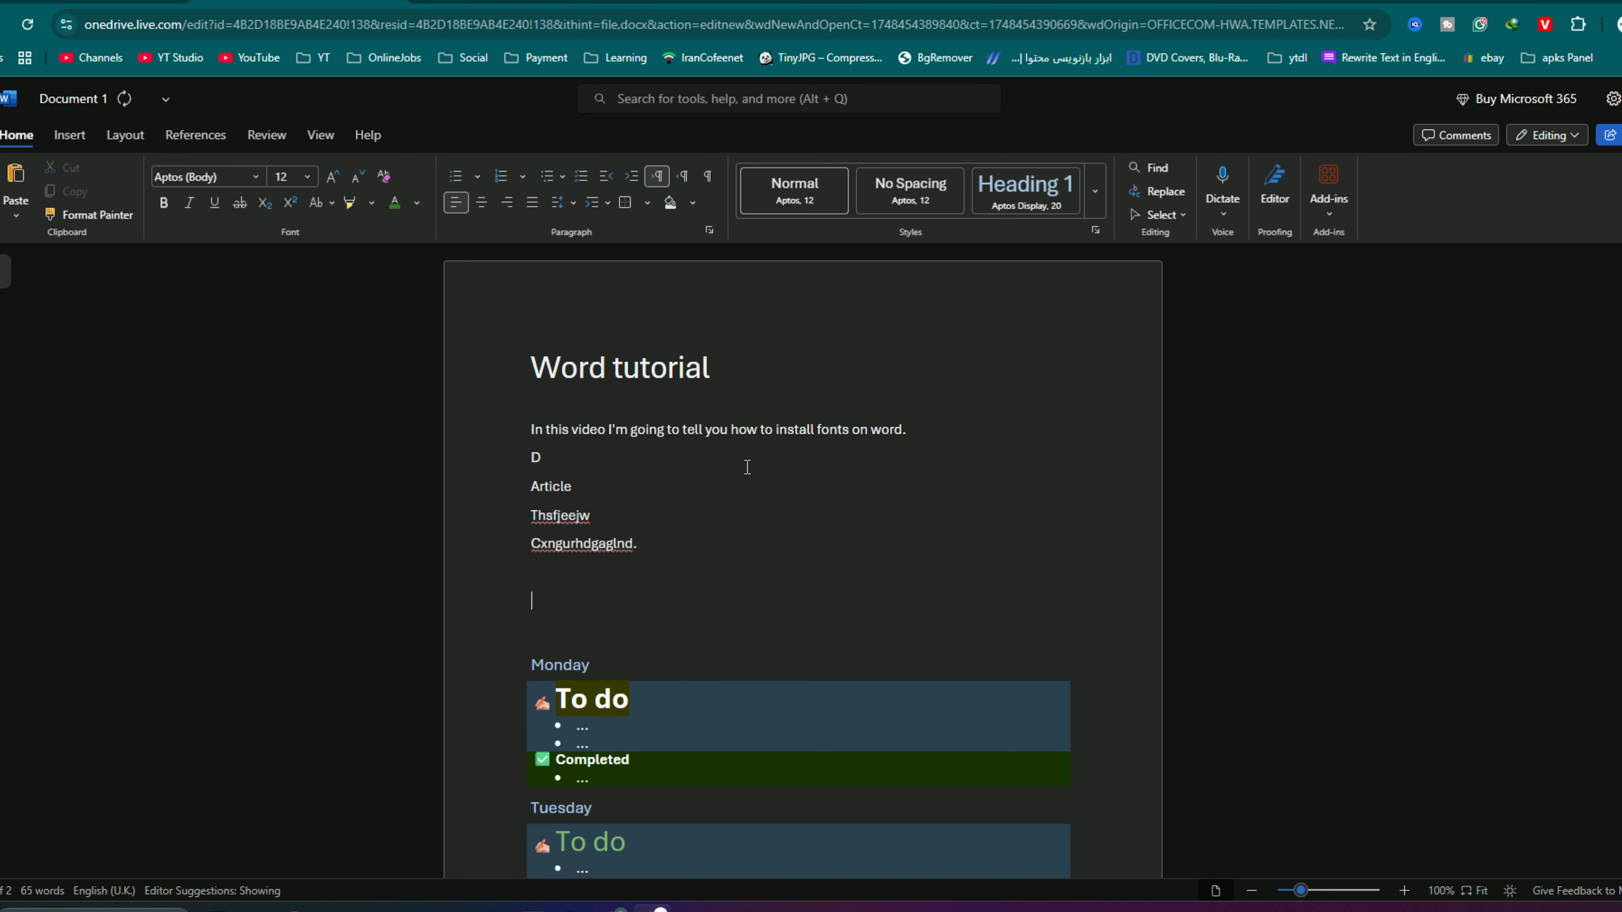
- Copy the title "Word tutorial" and paste it with its formatting on the empty line below the filler lines, allowing clipboard access
{"action": "left_click_drag", "start_coordinate": [535, 368], "coordinate": [715, 365]}
{"action": "key", "text": "ctrl+c"}
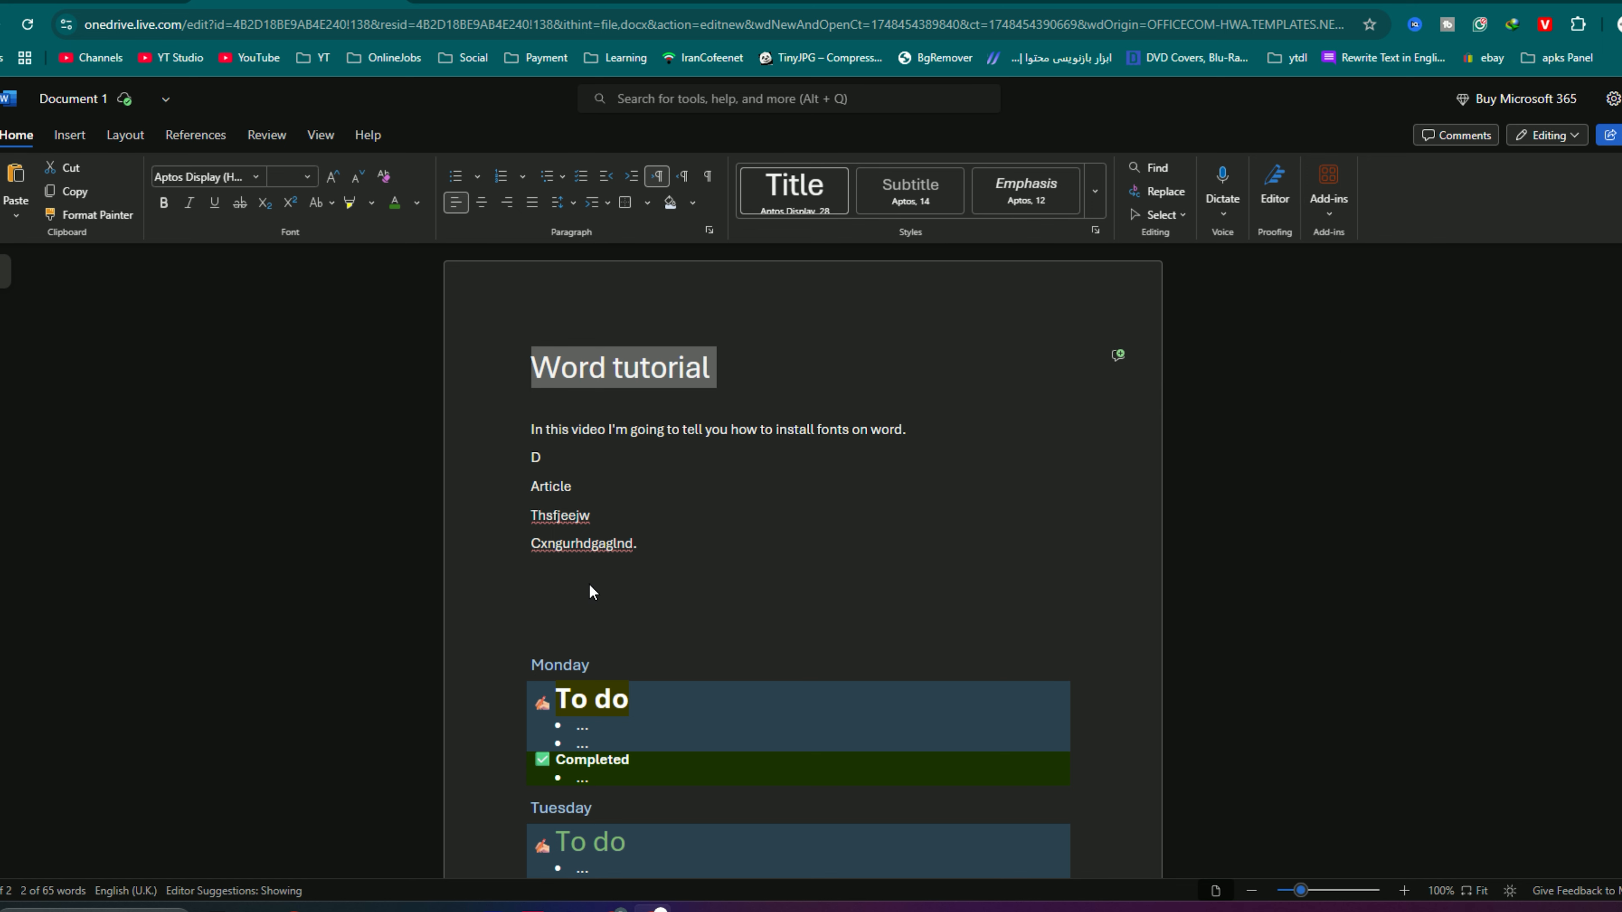
{"action": "left_click", "coordinate": [563, 597]}
{"action": "right_click", "coordinate": [563, 596]}
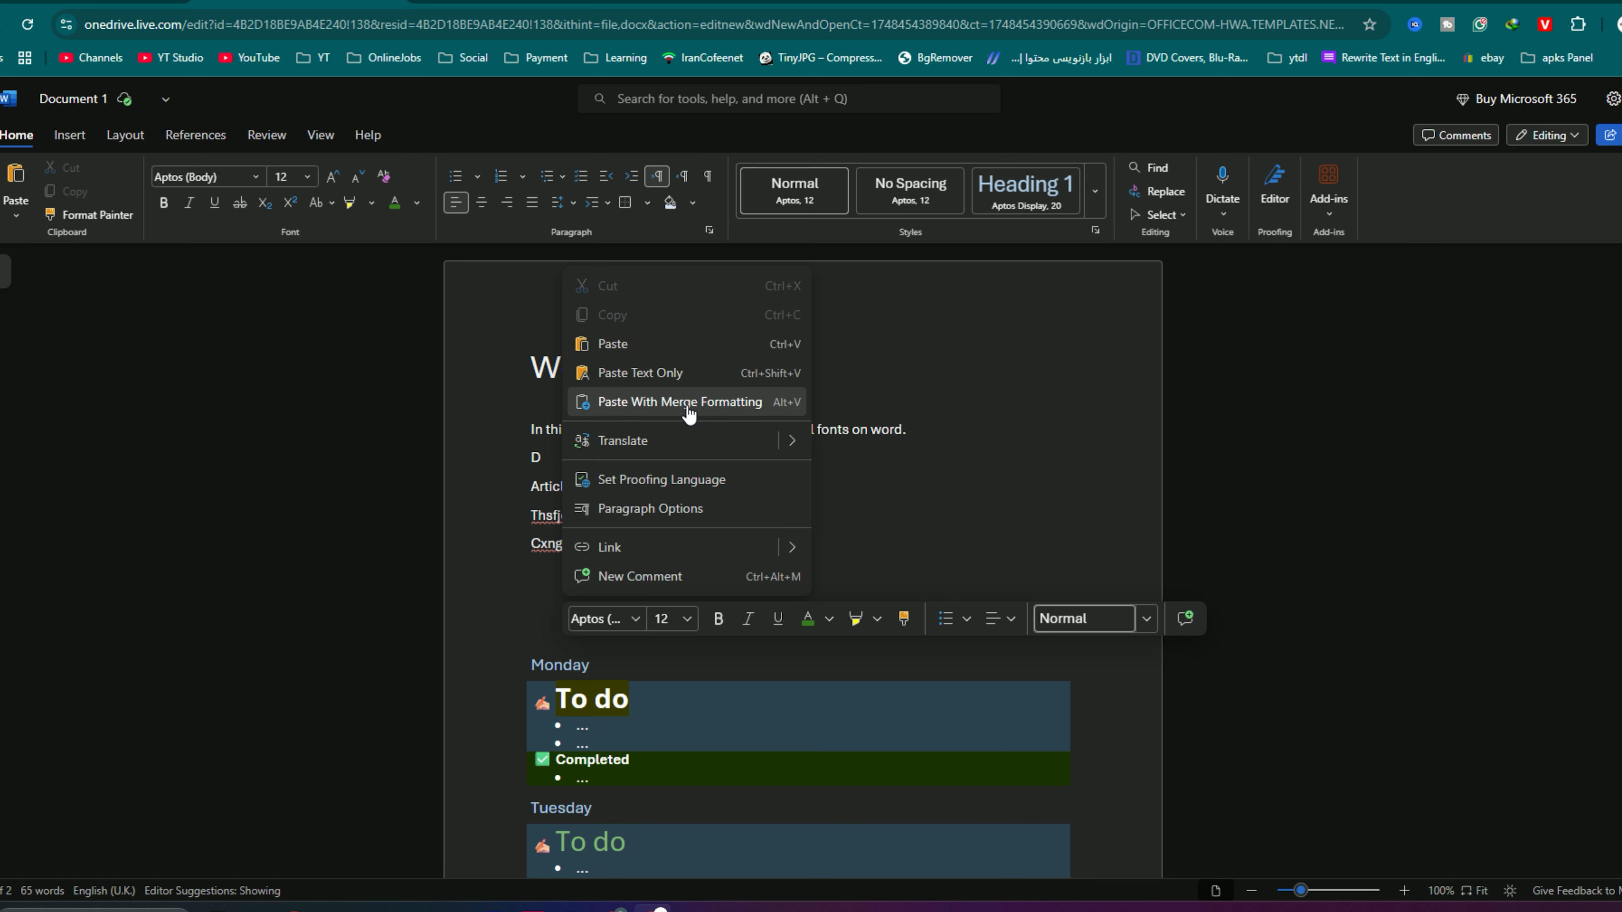
{"action": "left_click", "coordinate": [665, 347]}
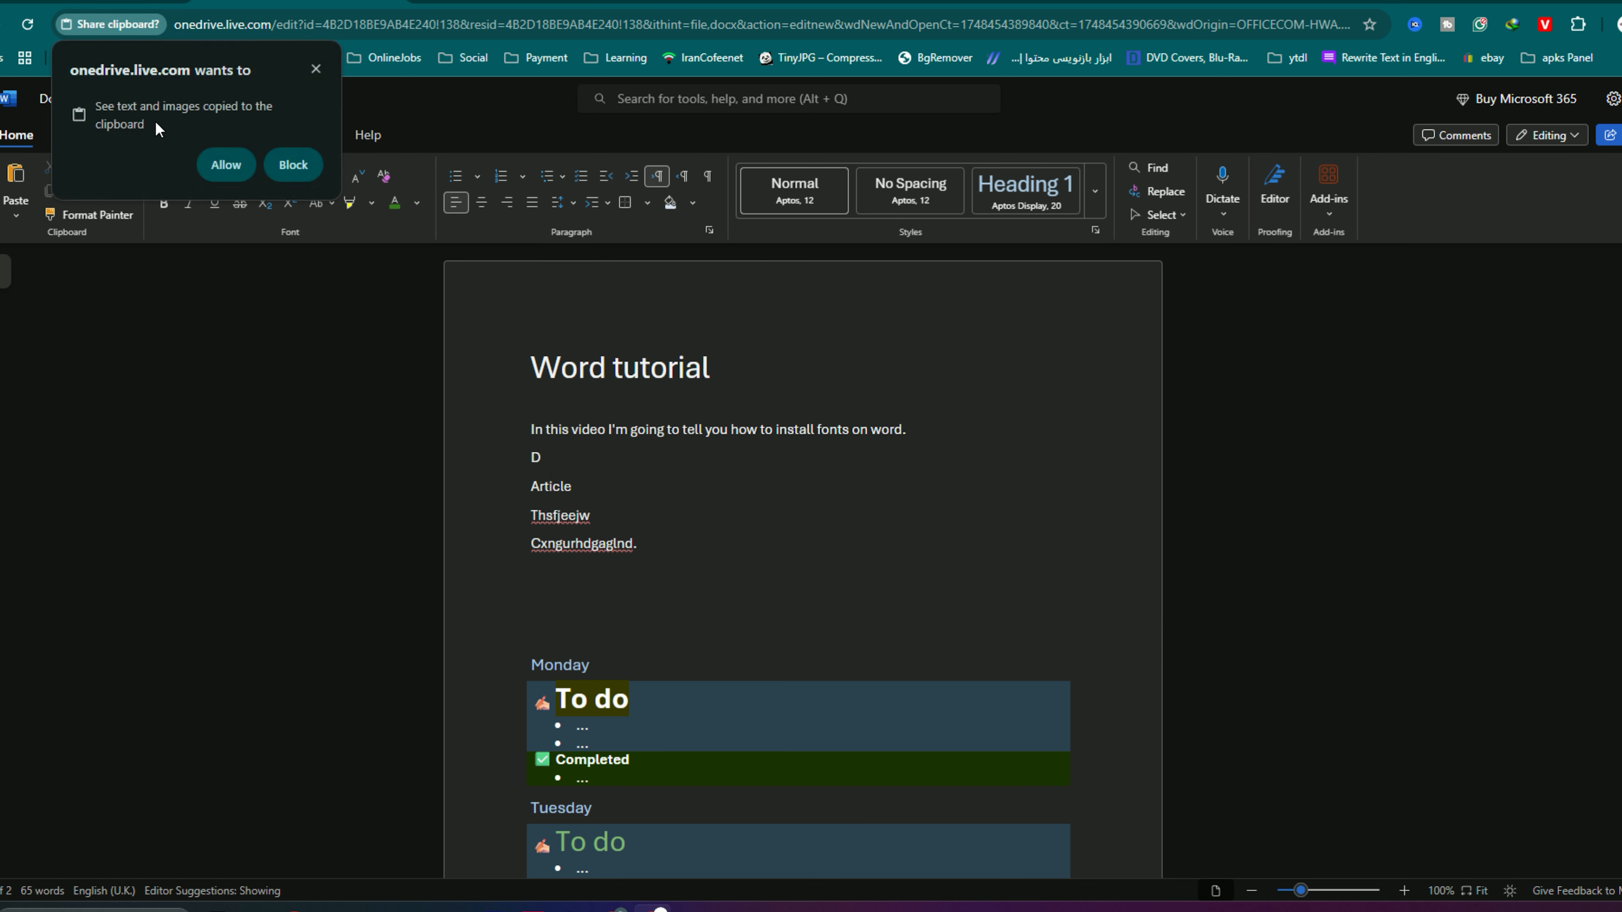
{"action": "left_click", "coordinate": [220, 164]}
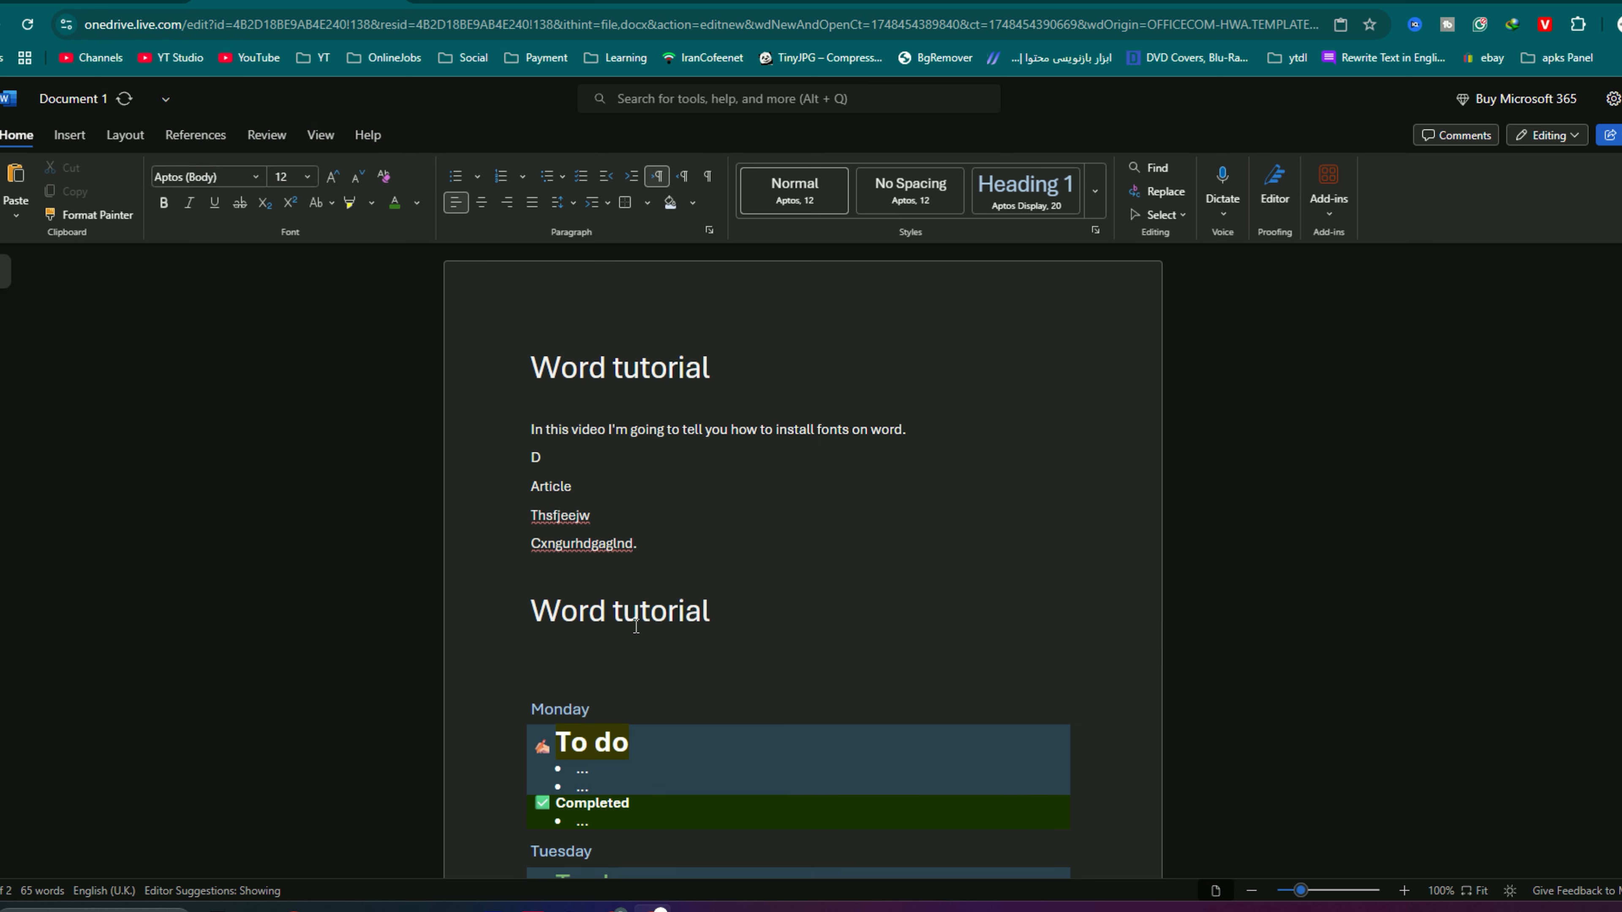
- Delete the formatted copy of the title below the filler lines
{"action": "left_click", "coordinate": [727, 637]}
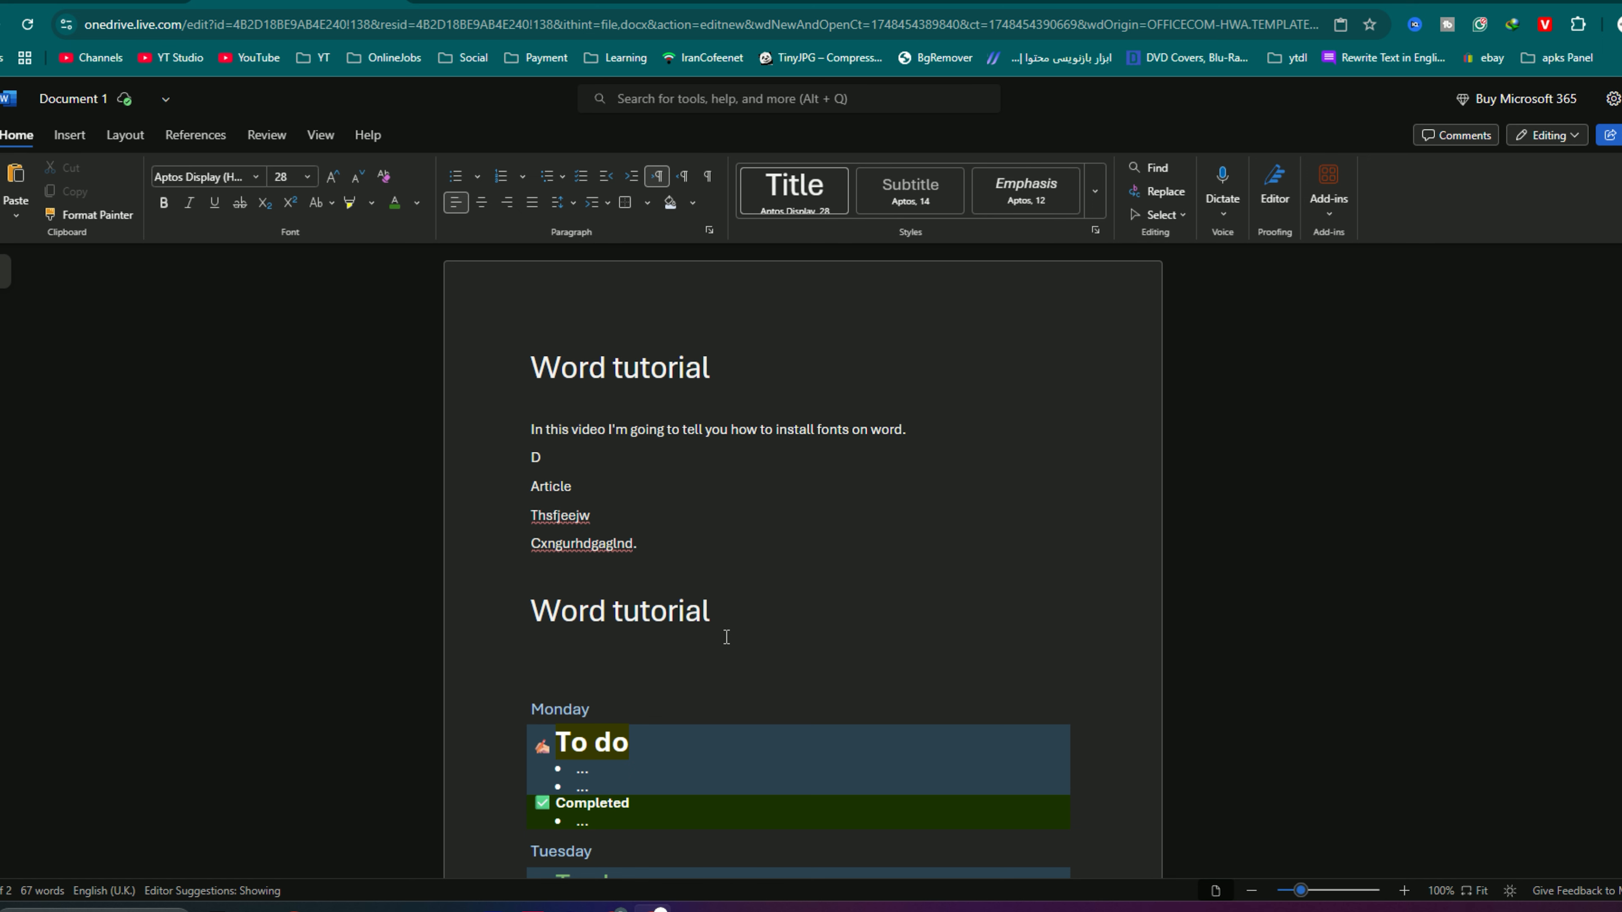
{"action": "triple_click", "coordinate": [727, 637]}
{"action": "key", "text": "ctrl+c"}
{"action": "key", "text": "BackSpace"}
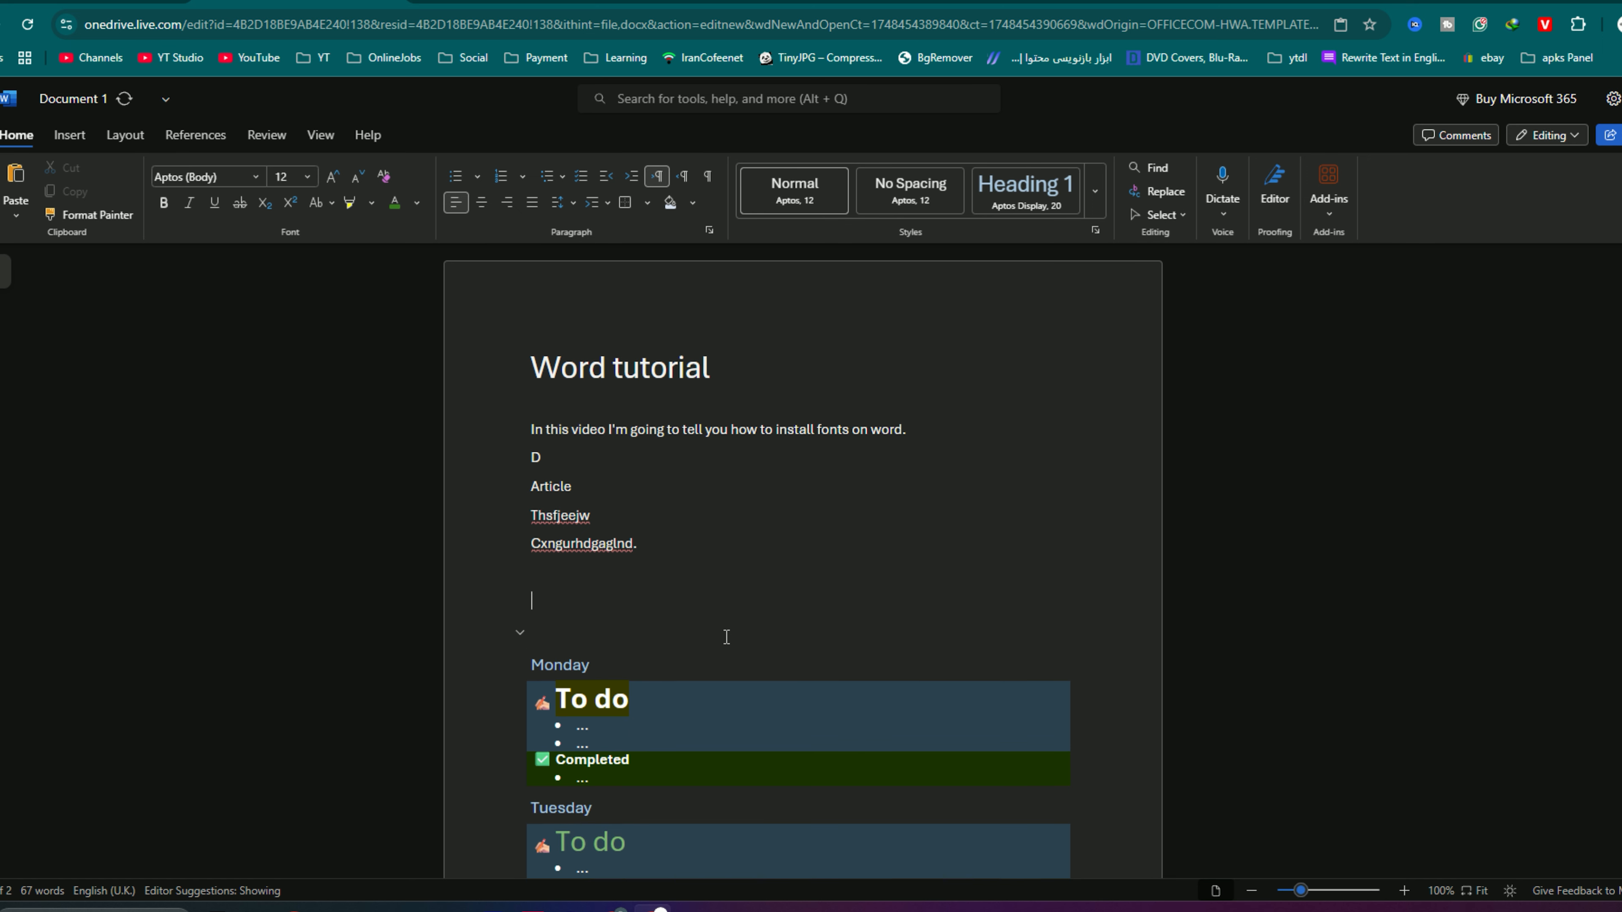
- Paste the copied title as text only on the empty line below the filler lines and delete it again
{"action": "right_click", "coordinate": [574, 602]}
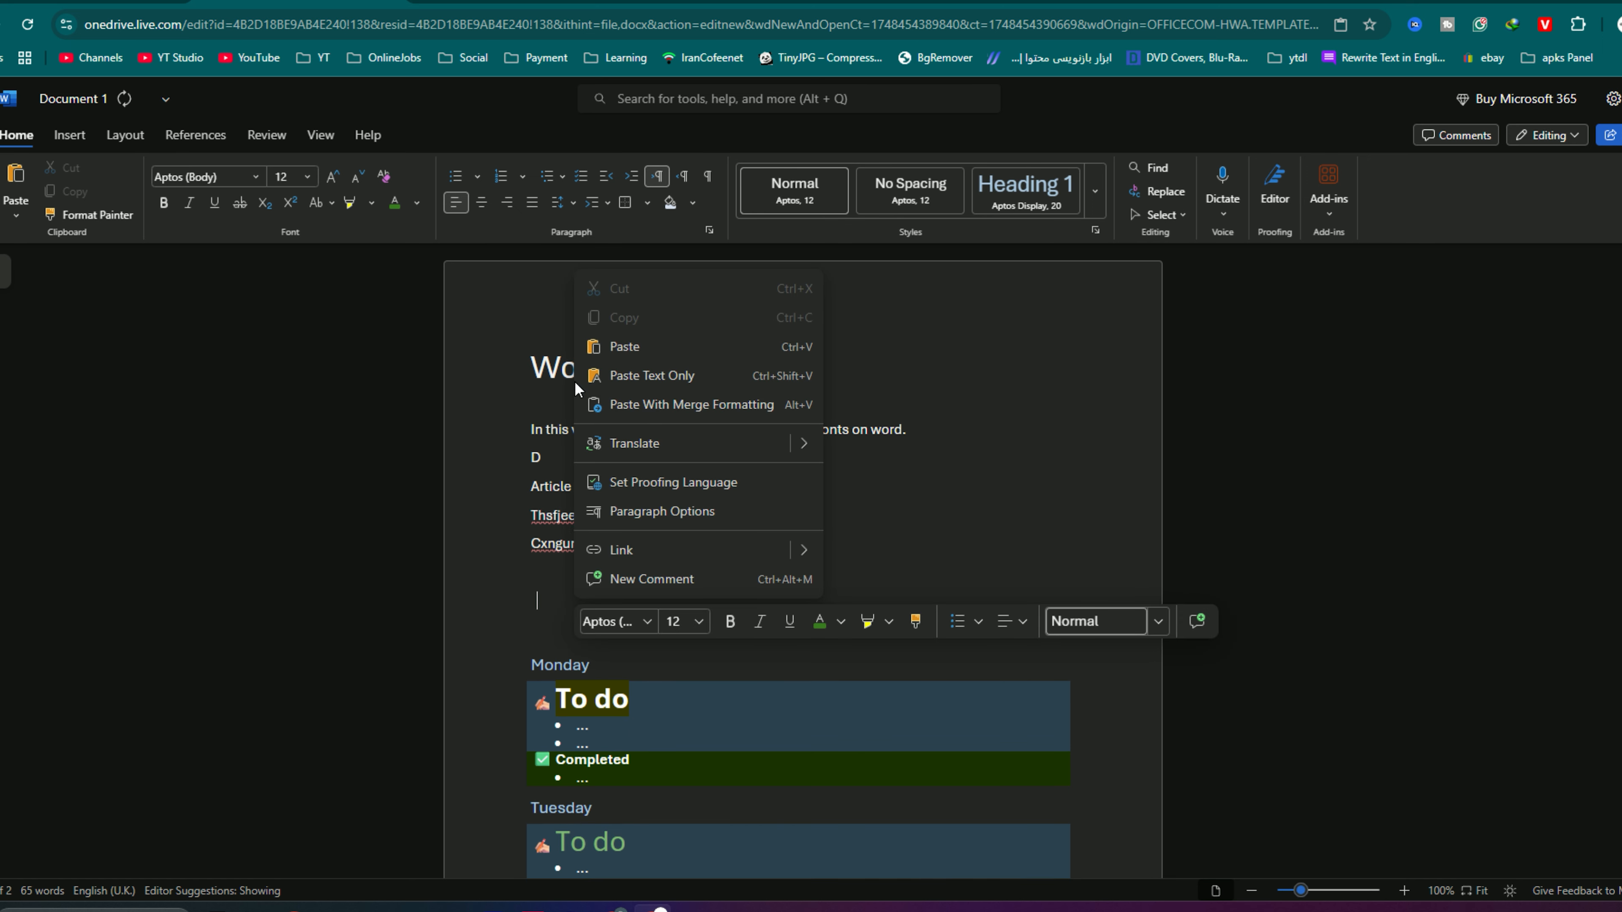
{"action": "left_click", "coordinate": [611, 376]}
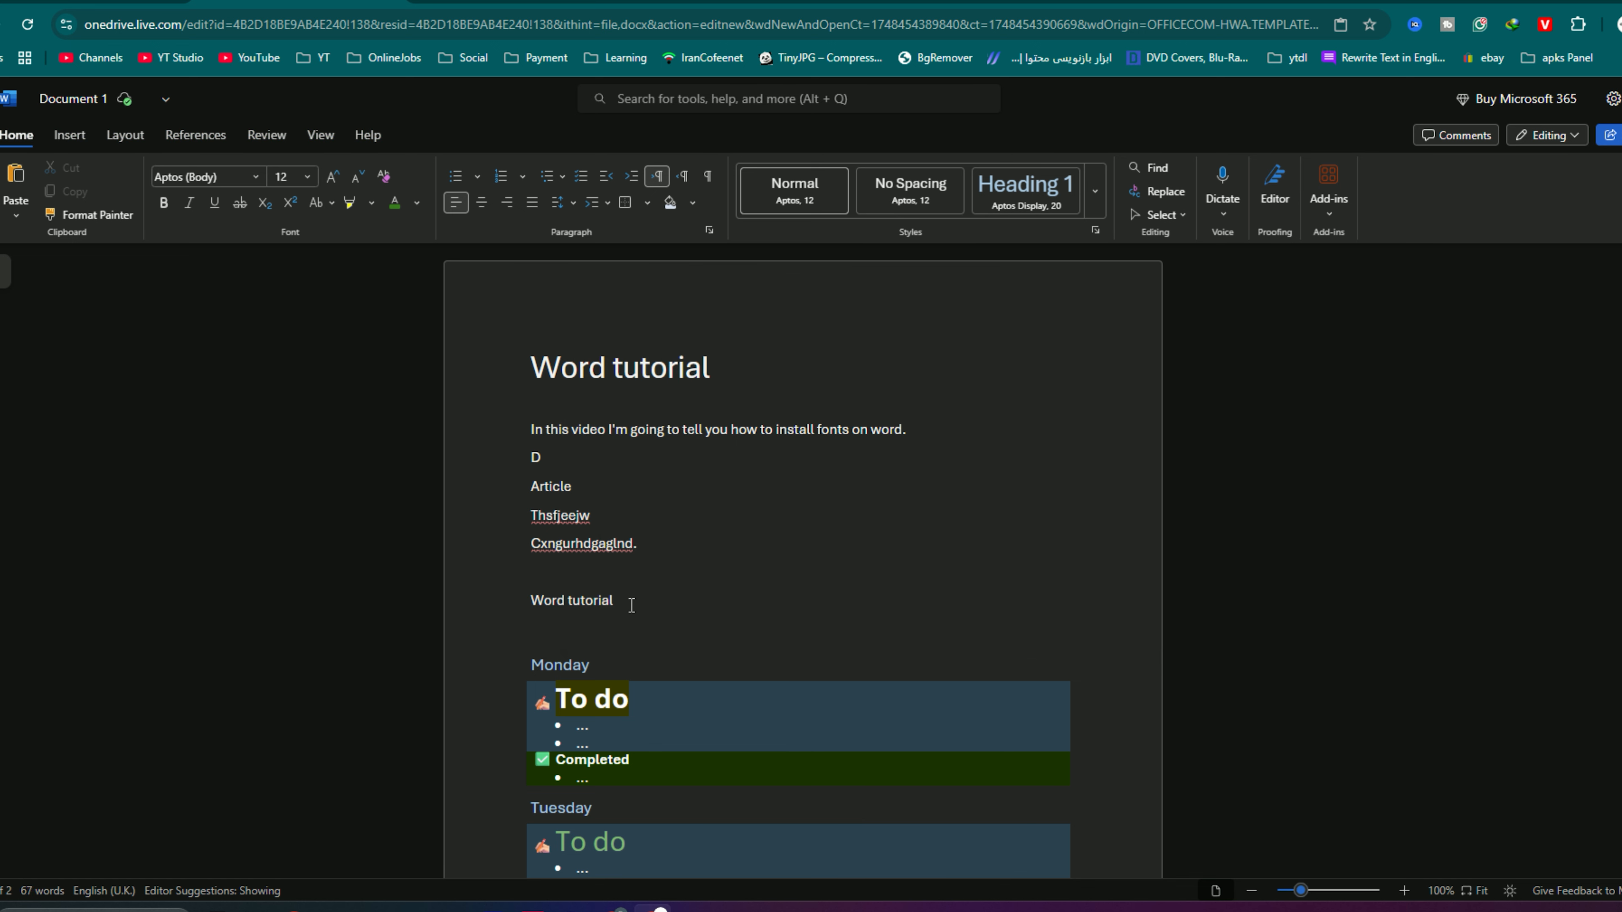
{"action": "left_click_drag", "start_coordinate": [630, 596], "coordinate": [627, 581]}
{"action": "key", "text": "ctrl+c"}
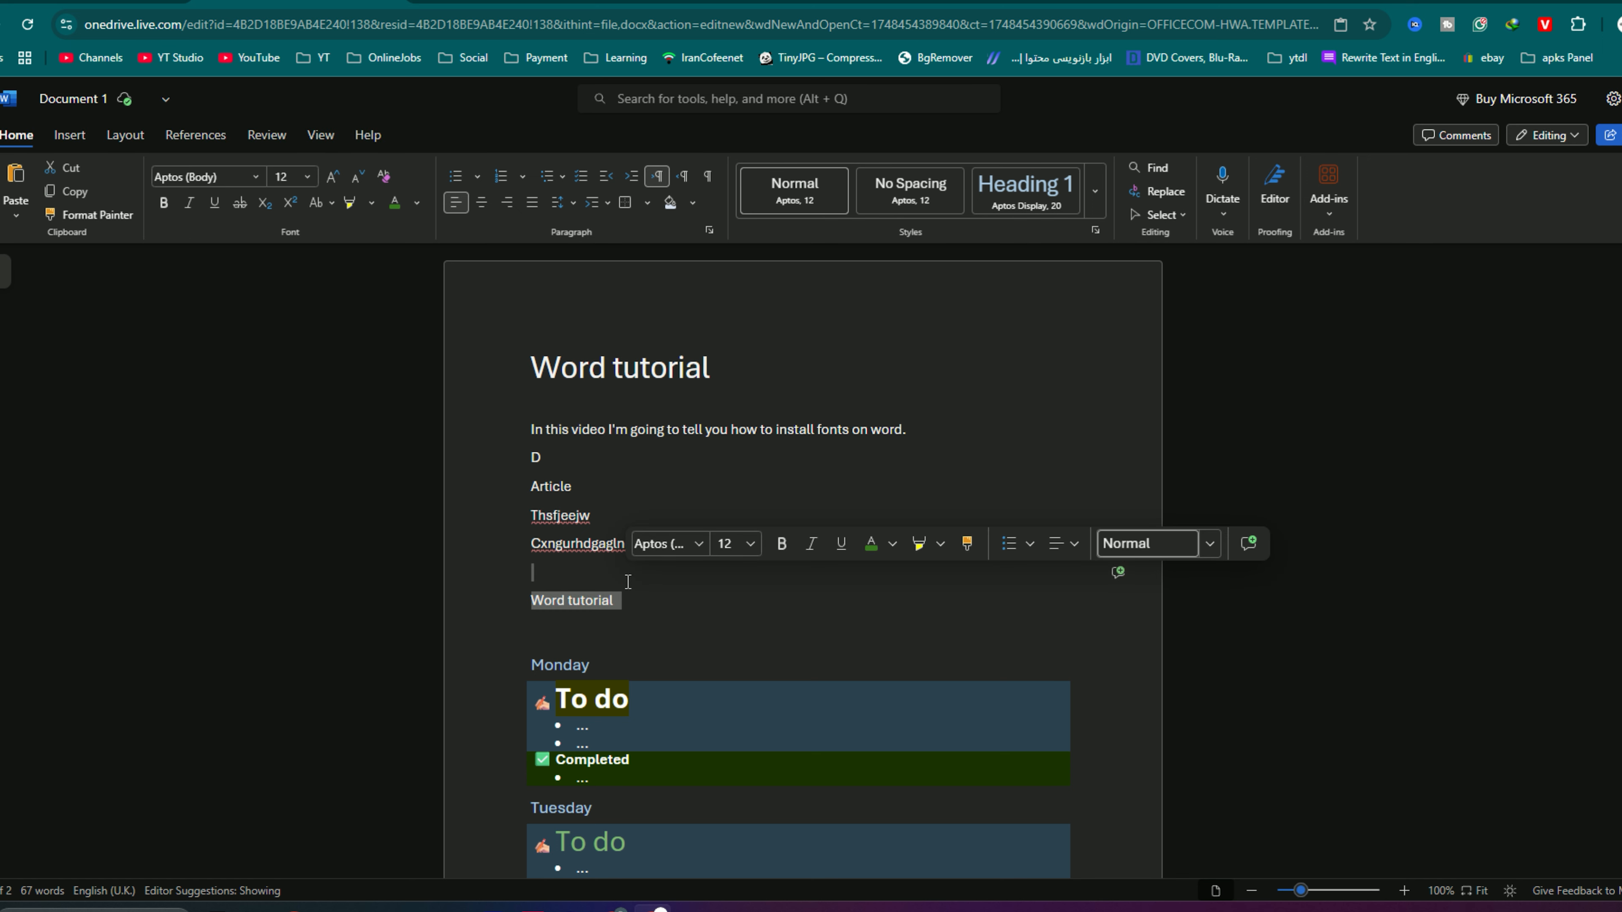
{"action": "key", "text": "BackSpace"}
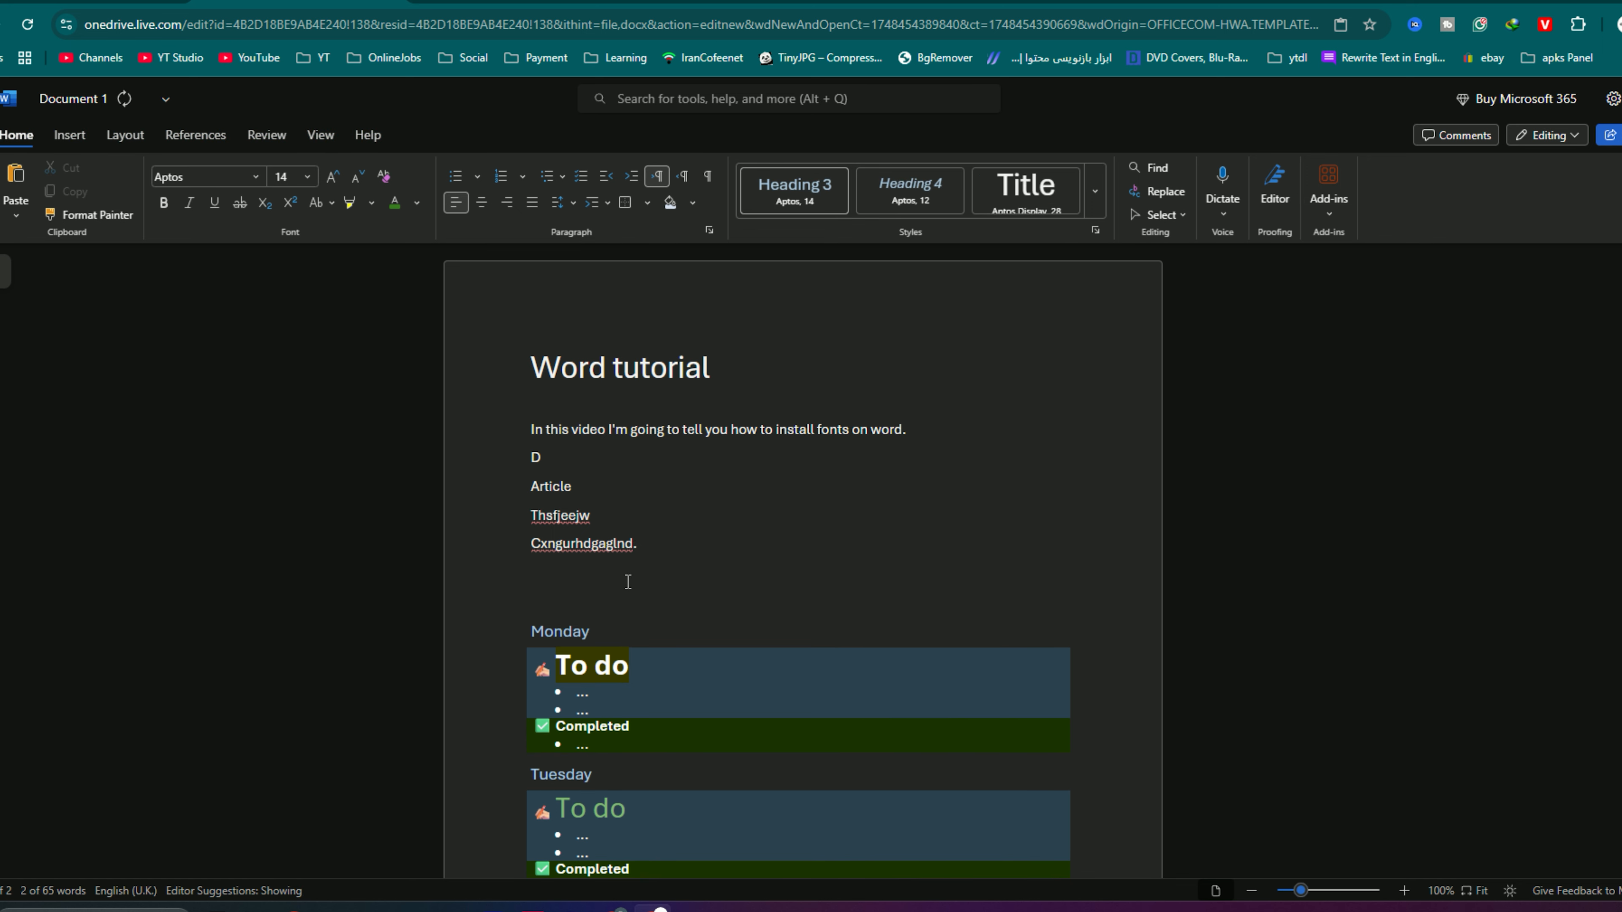
{"action": "key", "text": "Return"}
{"action": "type", "text": "gfdkjgdjfgdj"}
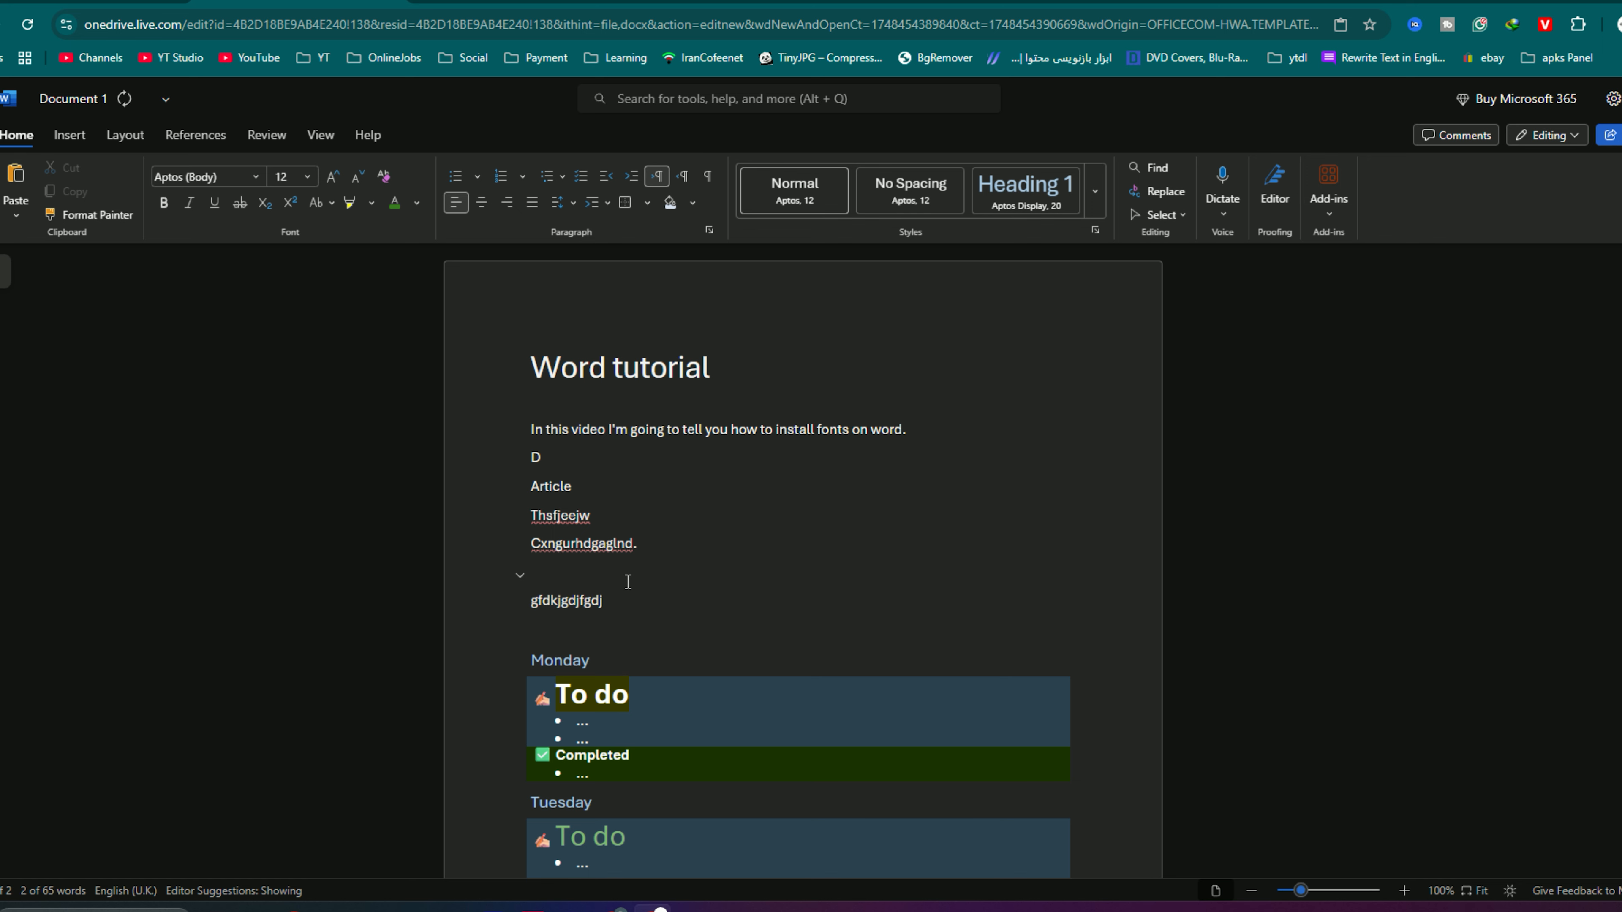
{"action": "key", "text": "shift+Home"}
{"action": "key", "text": "BackSpace"}
{"action": "key", "text": "BackSpace"}
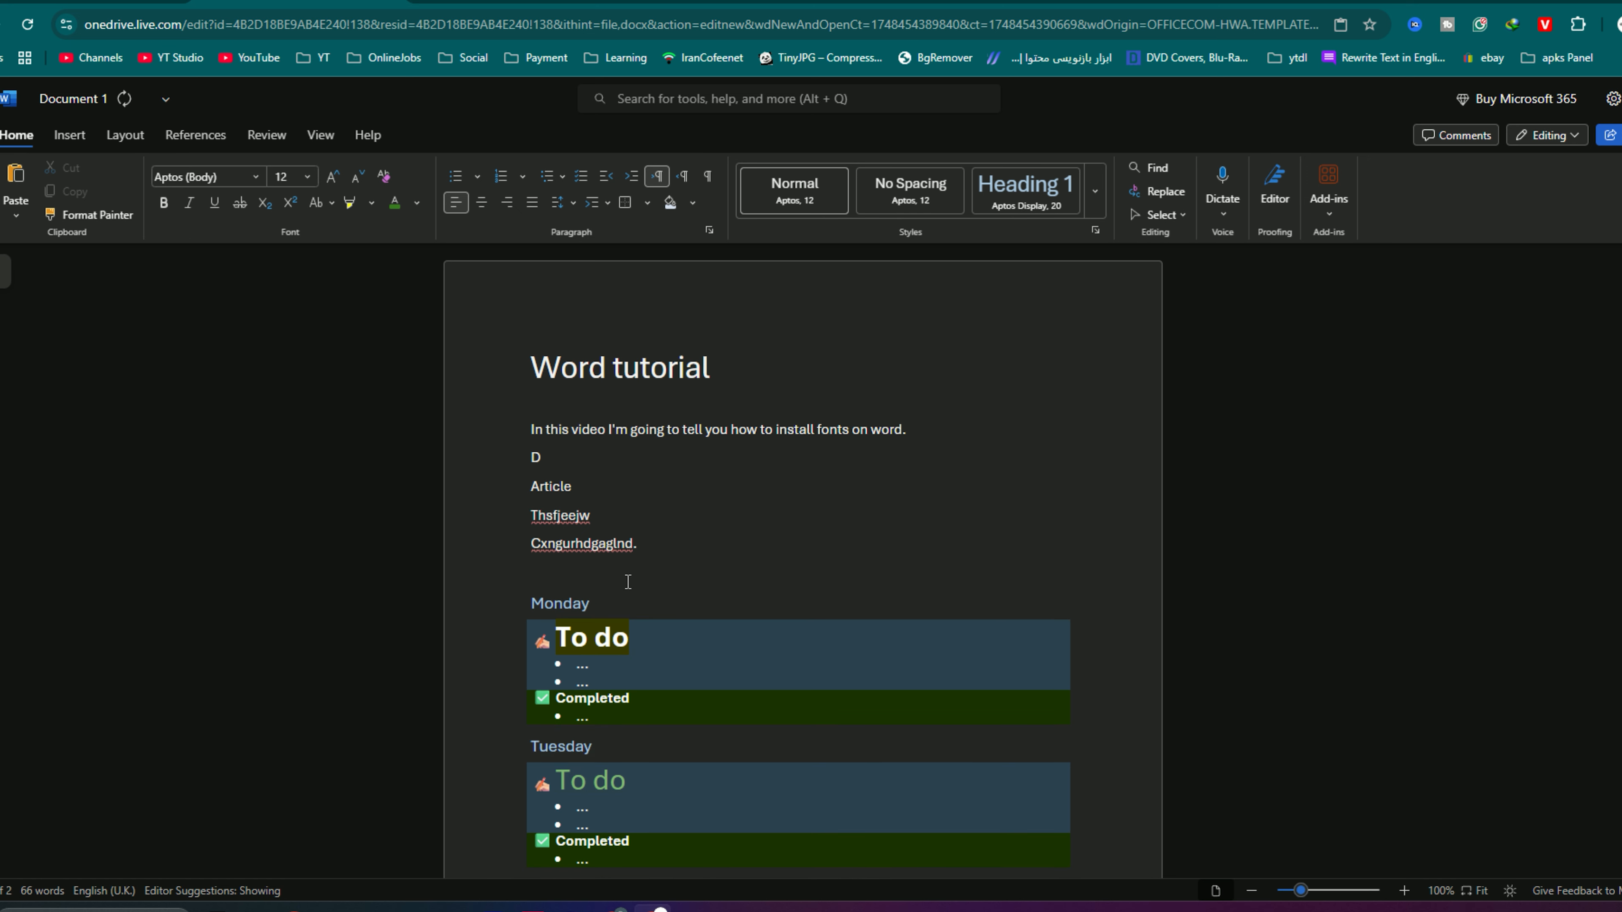
- Paste the copied title with merged formatting below "Cxngurhdgaglnd." and start a new line under it
{"action": "key", "text": "Return"}
{"action": "right_click", "coordinate": [626, 581]}
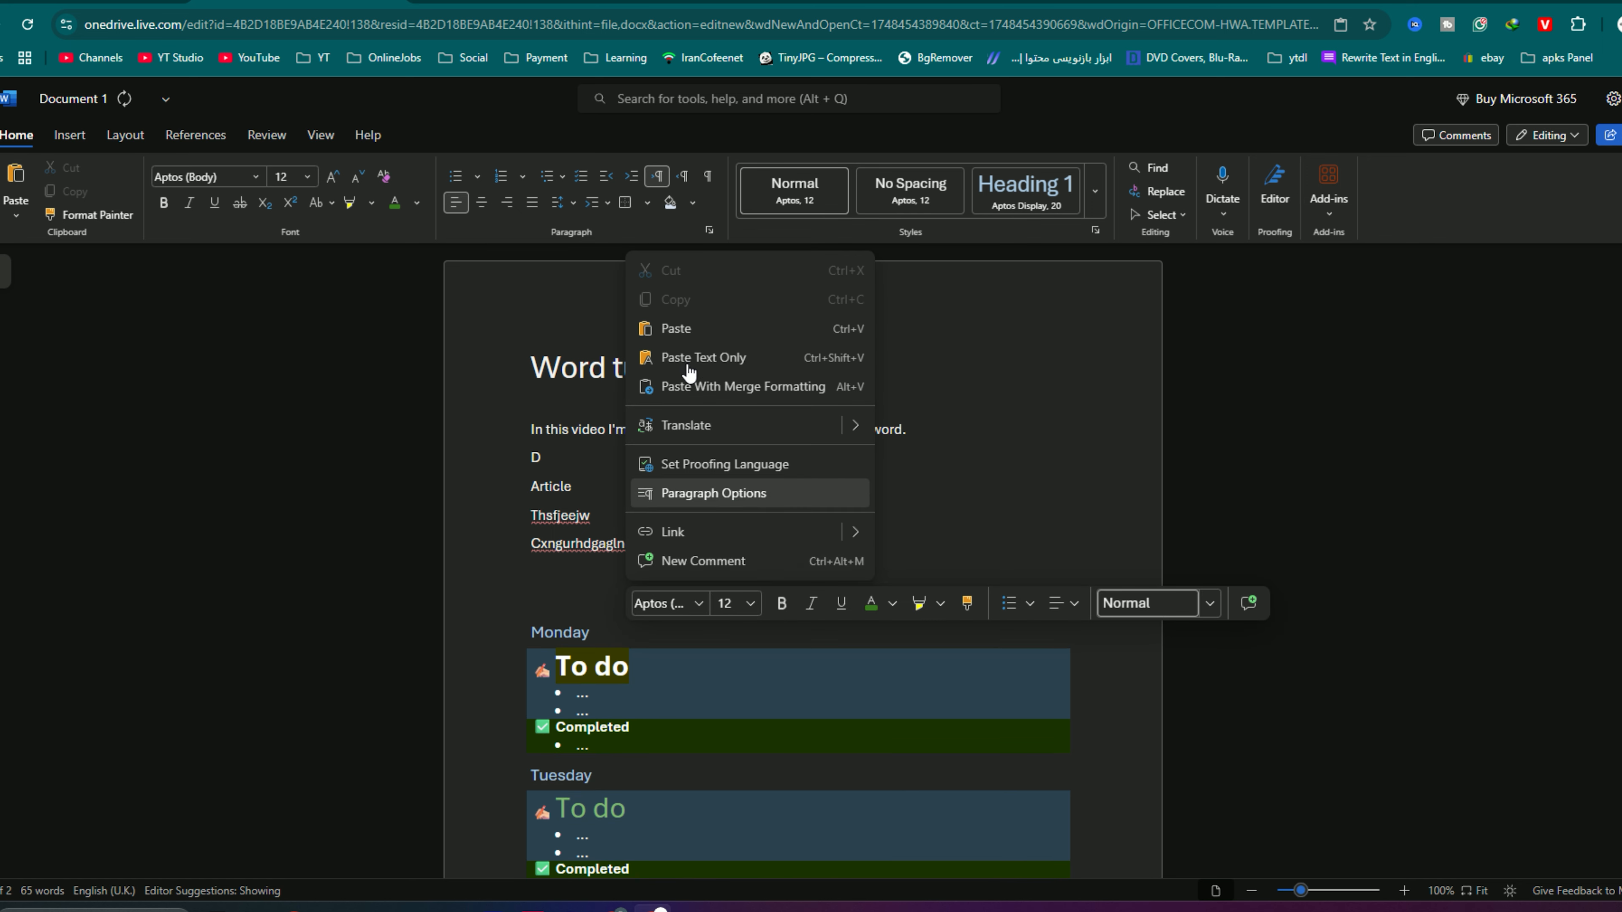
{"action": "left_click", "coordinate": [702, 396]}
{"action": "key", "text": "Return"}
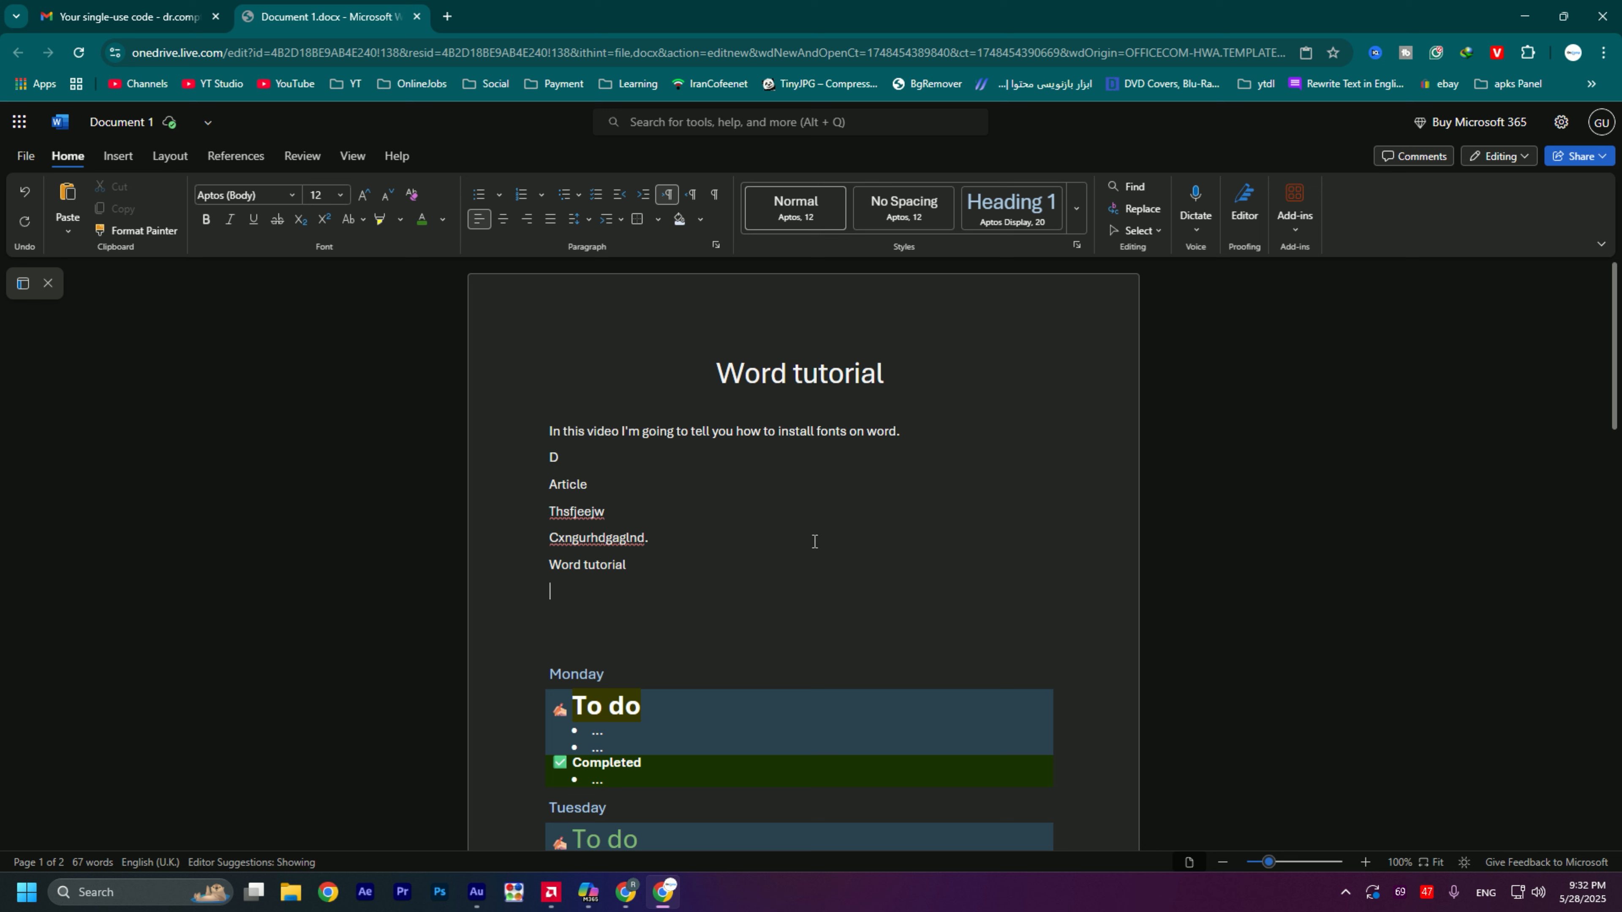
{"action": "left_click", "coordinate": [67, 232]}
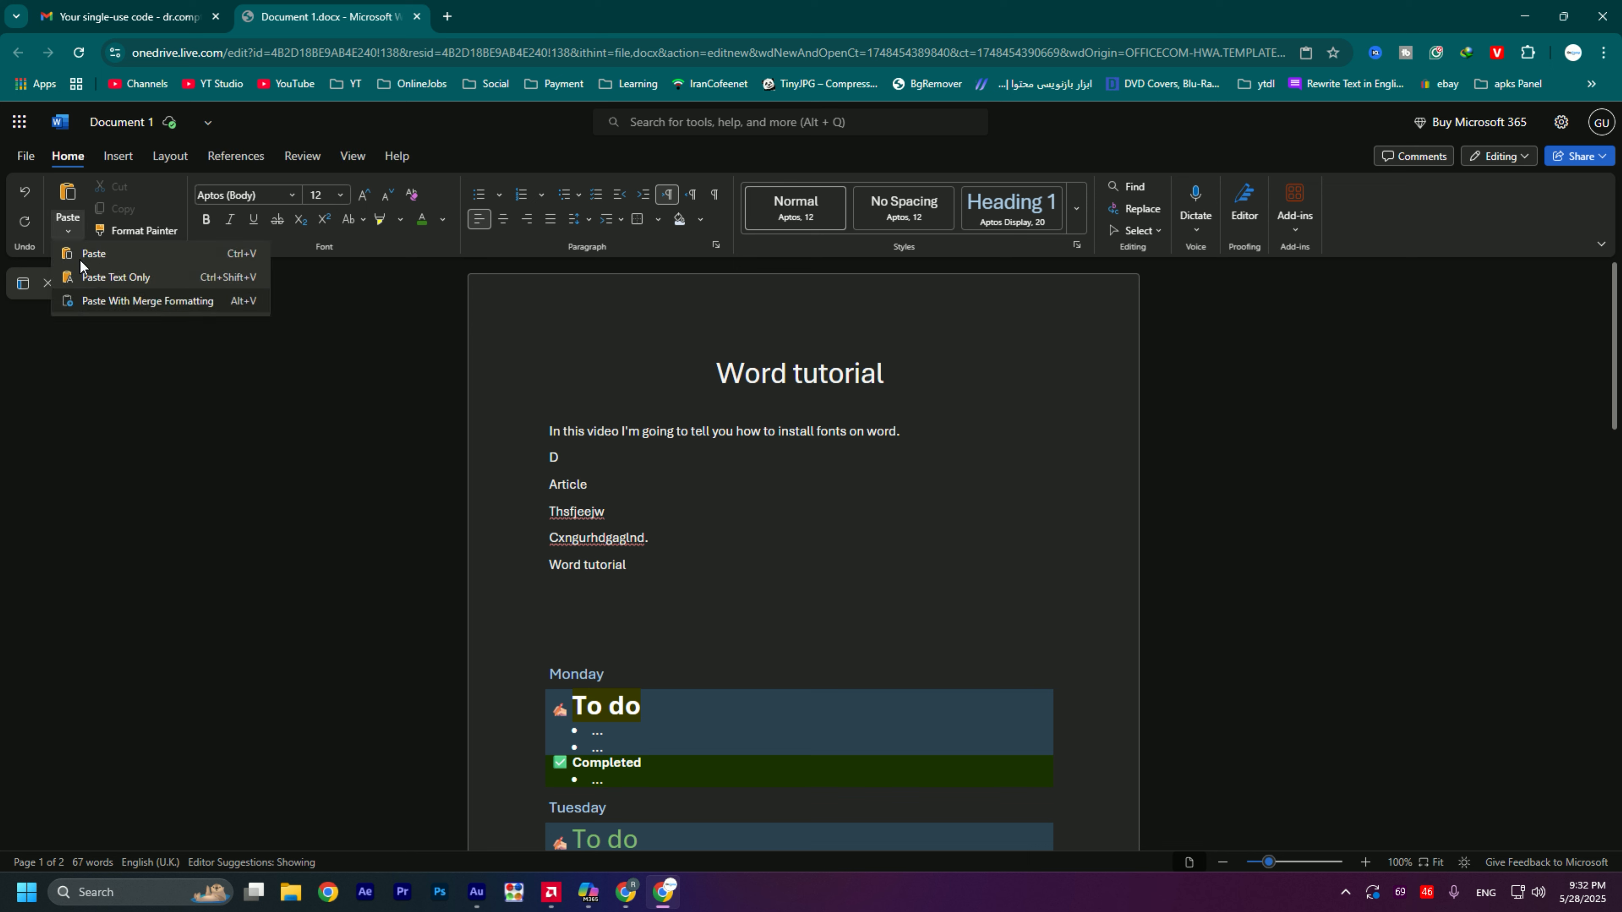
{"action": "left_click", "coordinate": [217, 411]}
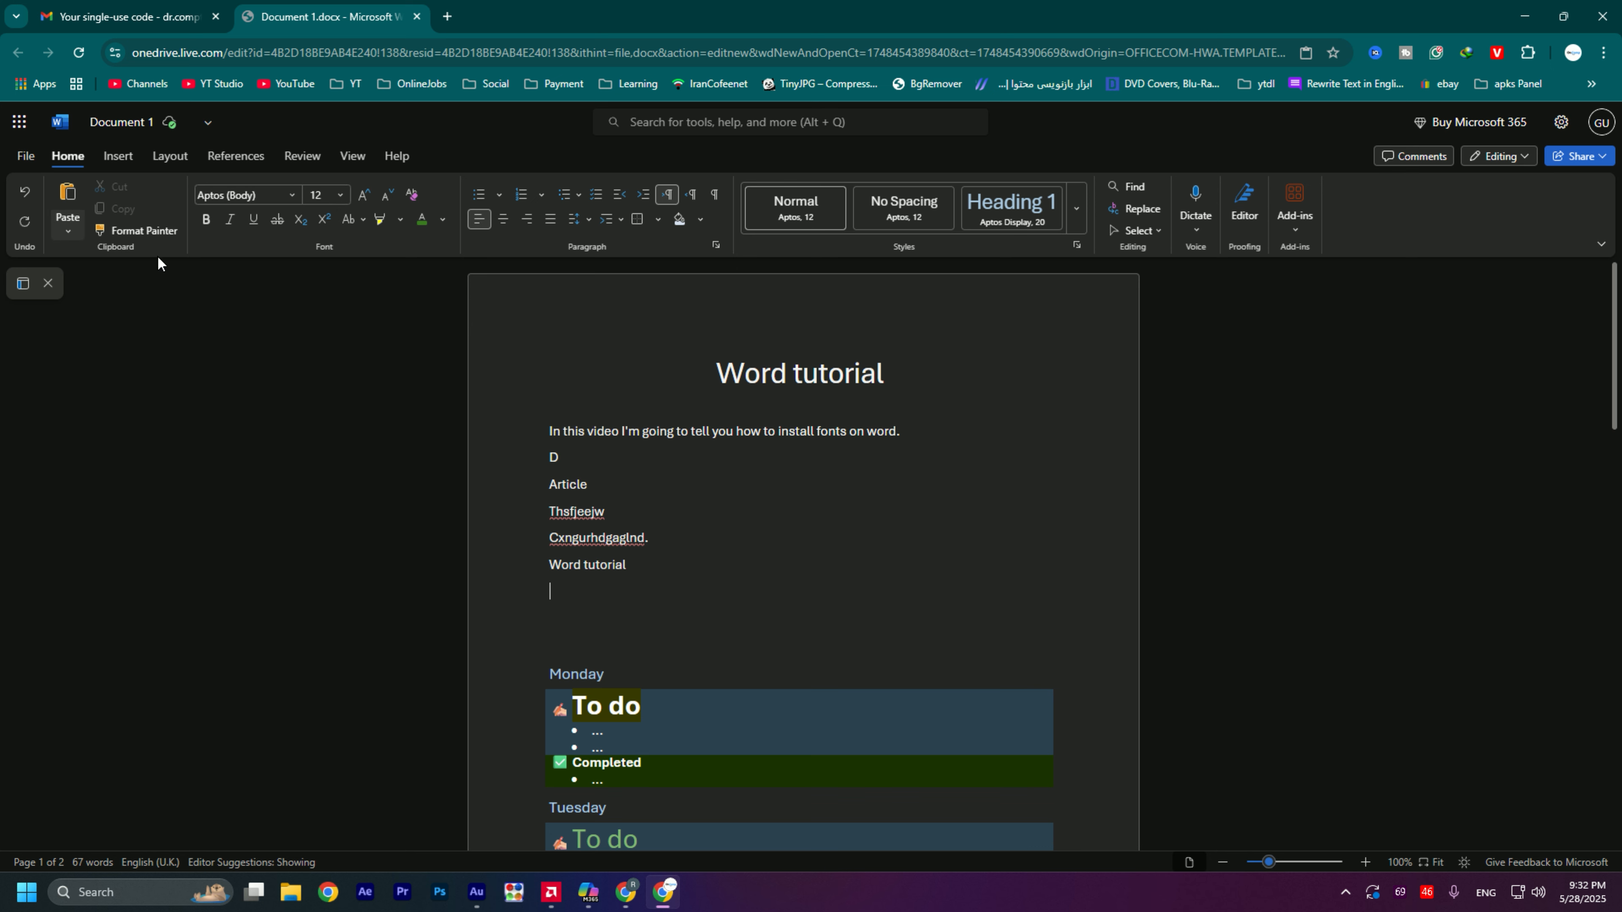
- Cut the "Article" line and paste it on the empty line below the pasted "Word tutorial" text
{"action": "double_click", "coordinate": [569, 484]}
{"action": "key", "text": "ctrl+c"}
{"action": "left_click", "coordinate": [115, 186]}
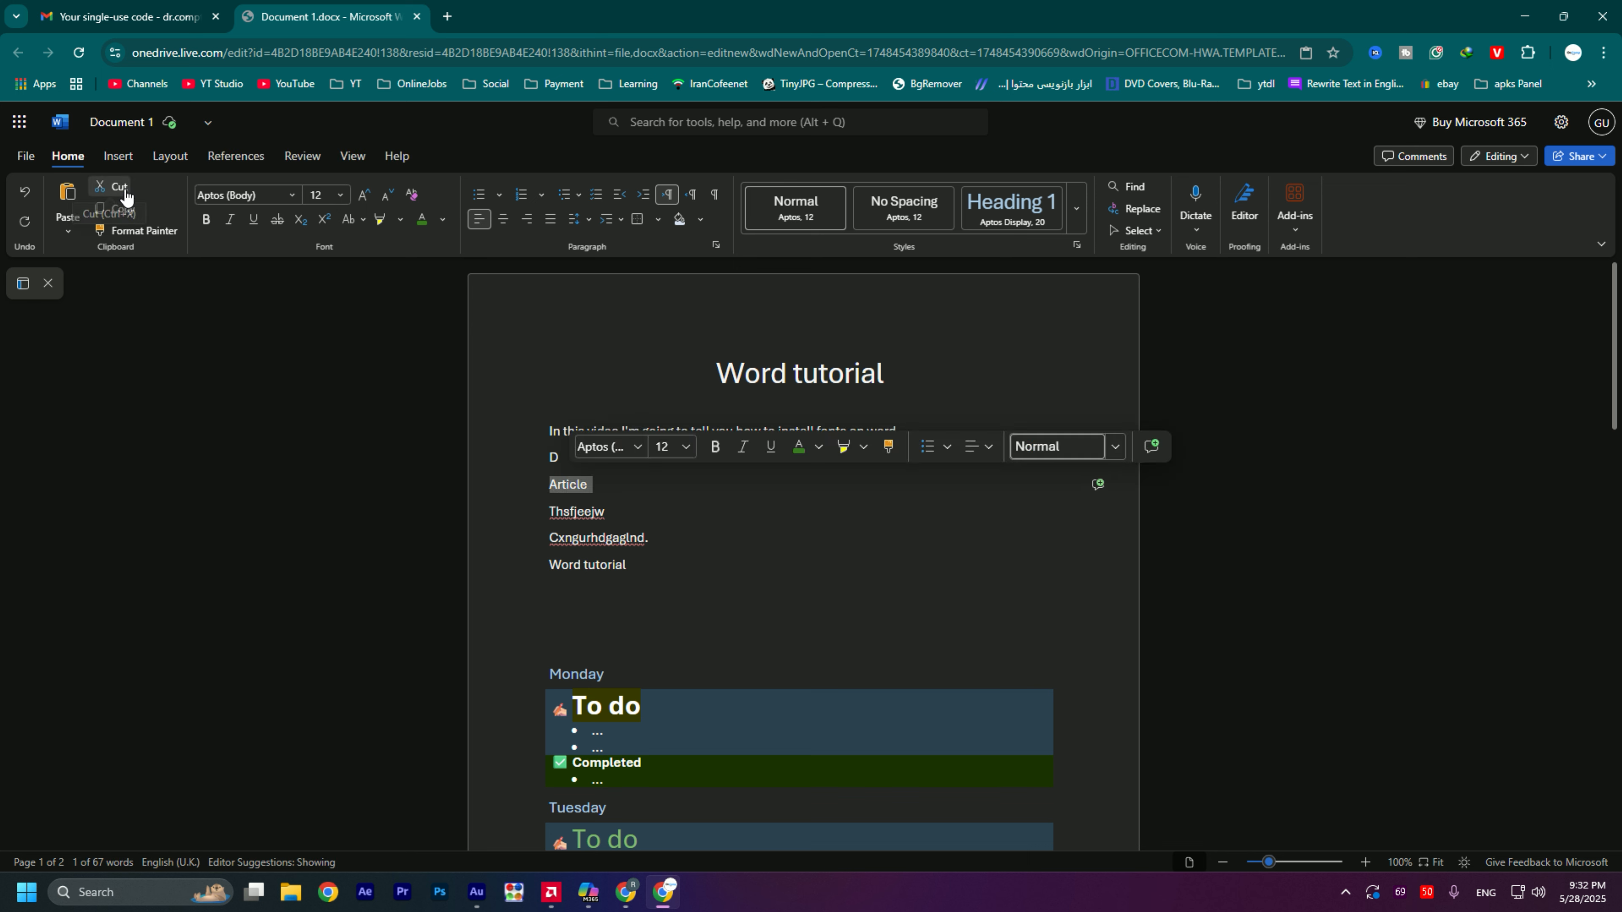
{"action": "left_click", "coordinate": [630, 562]}
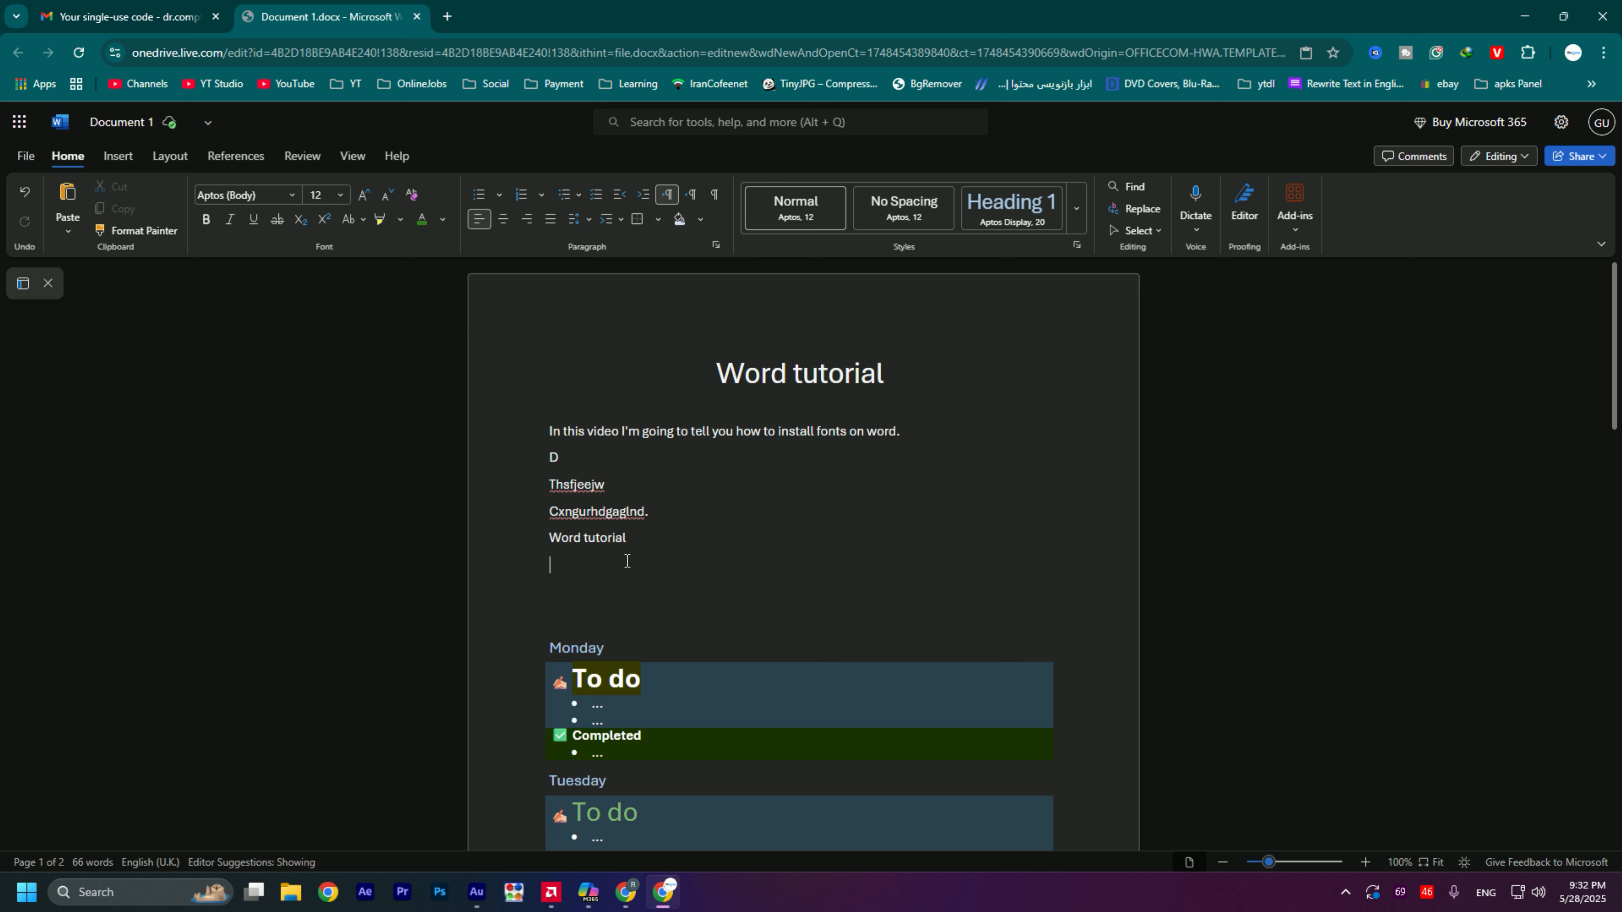
{"action": "key", "text": "ctrl+v"}
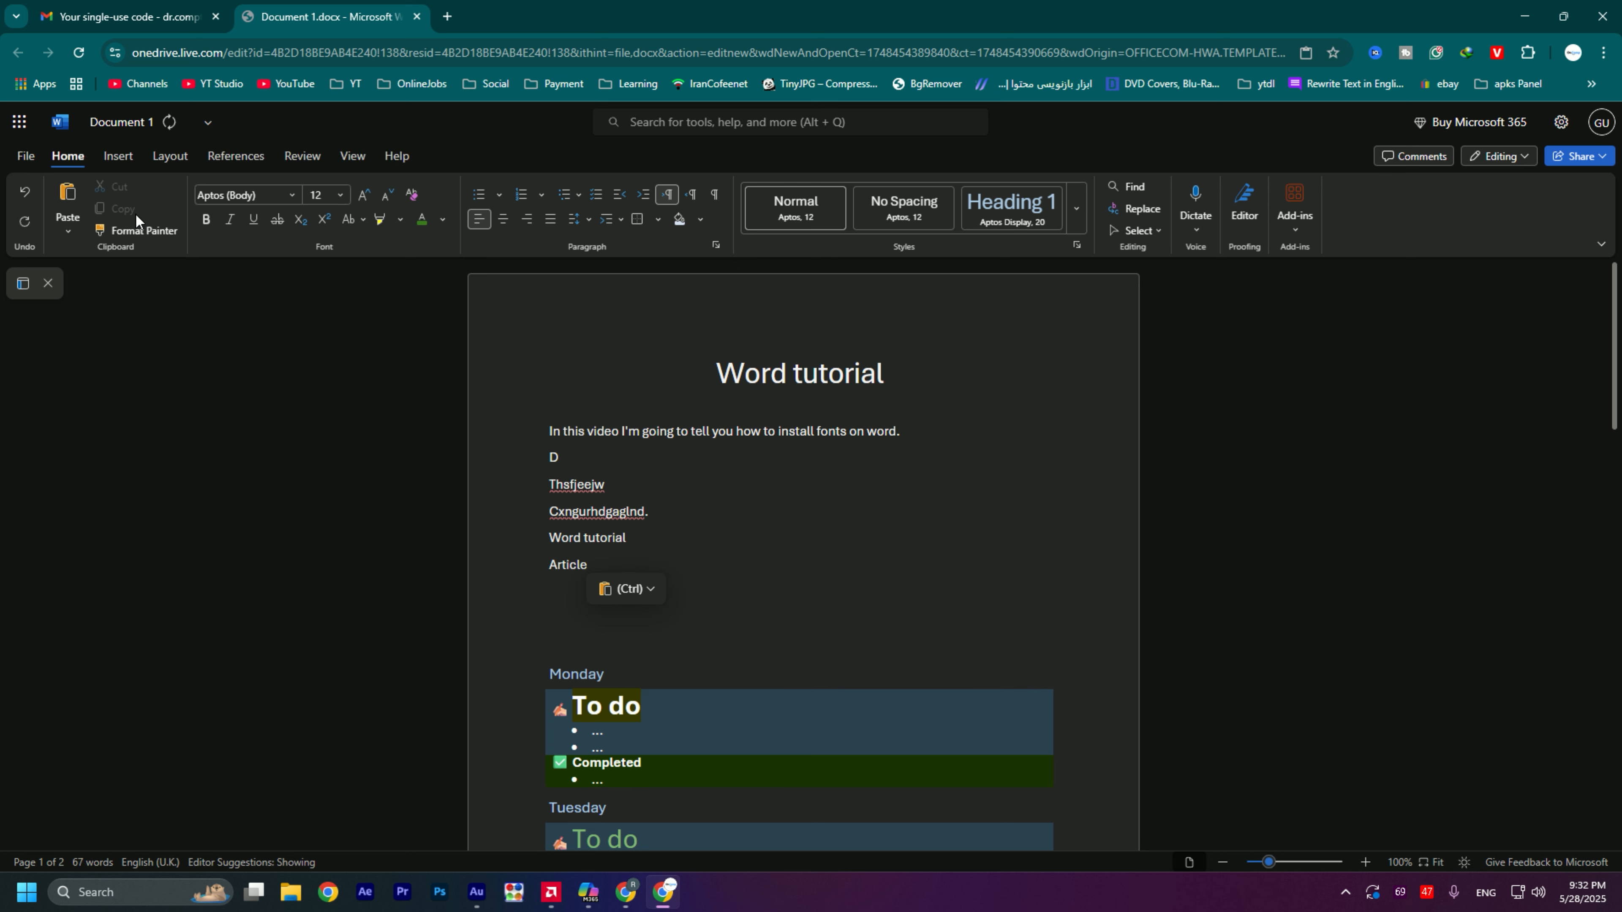
- Copy the moved word "Article" and paste a duplicate on the line below it
{"action": "double_click", "coordinate": [567, 565]}
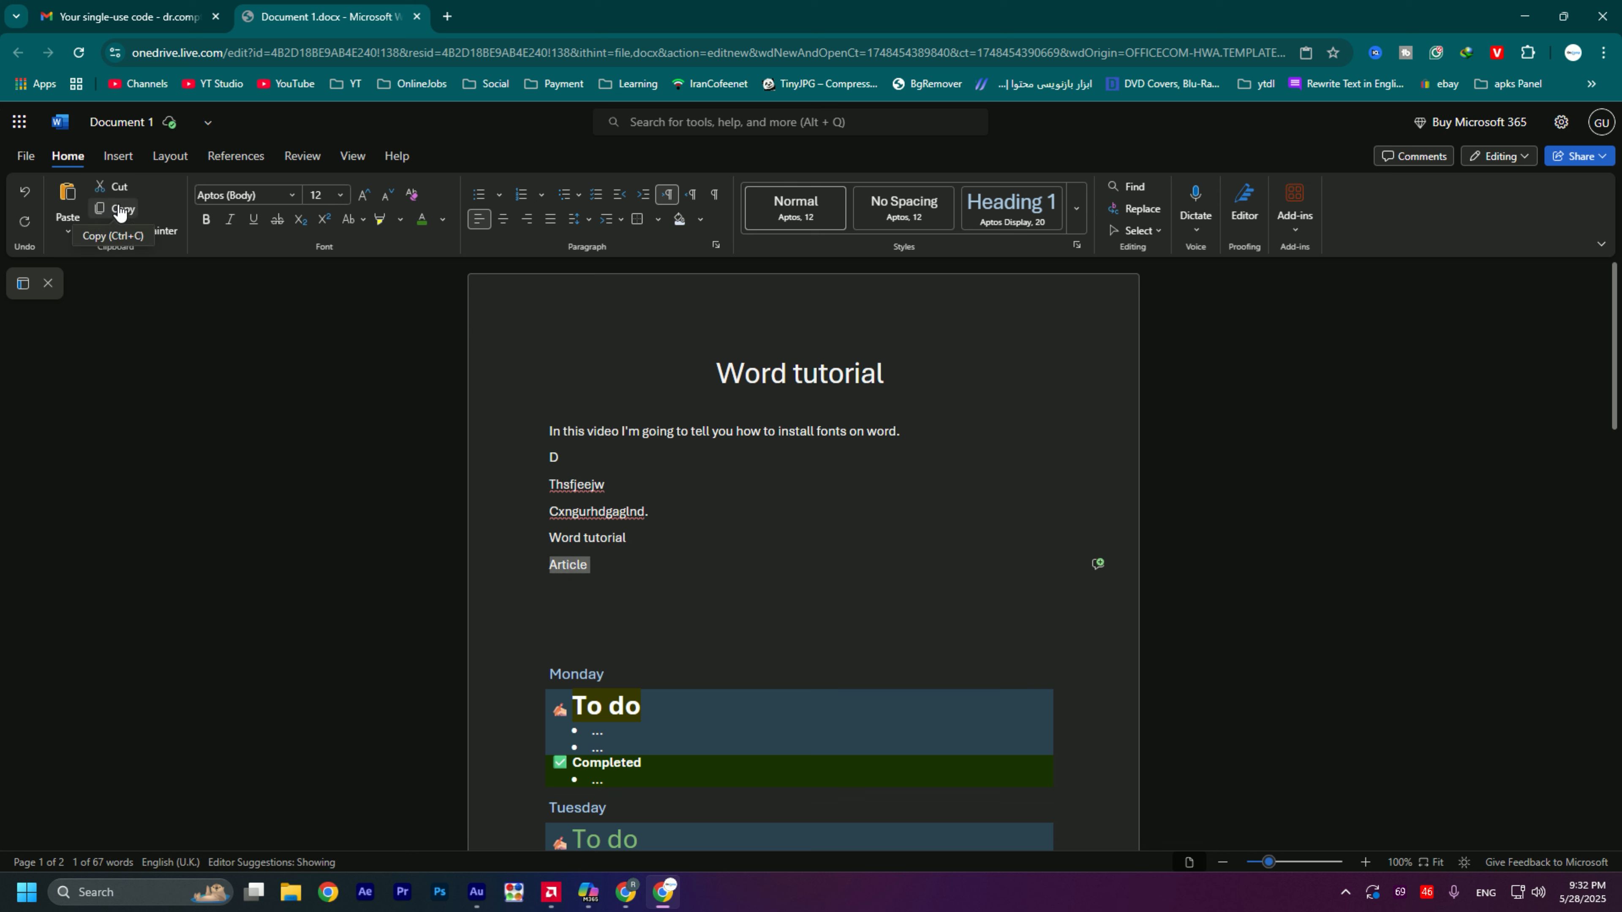
{"action": "left_click", "coordinate": [118, 211]}
{"action": "left_click", "coordinate": [567, 591]}
{"action": "key", "text": "ctrl+v"}
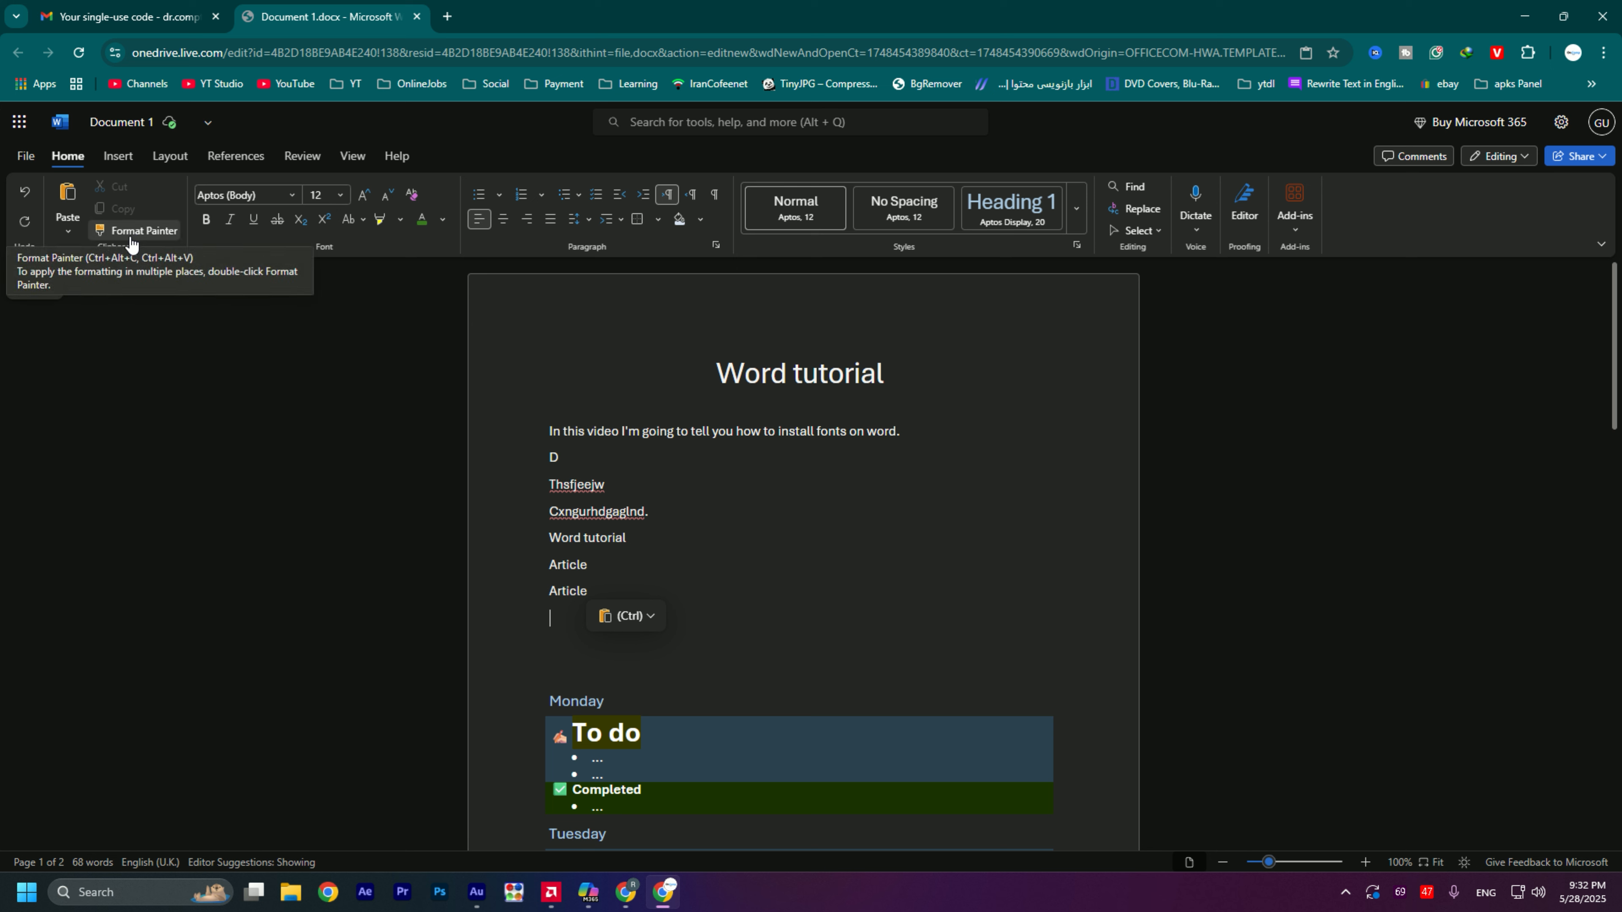
{"action": "left_click", "coordinate": [694, 514]}
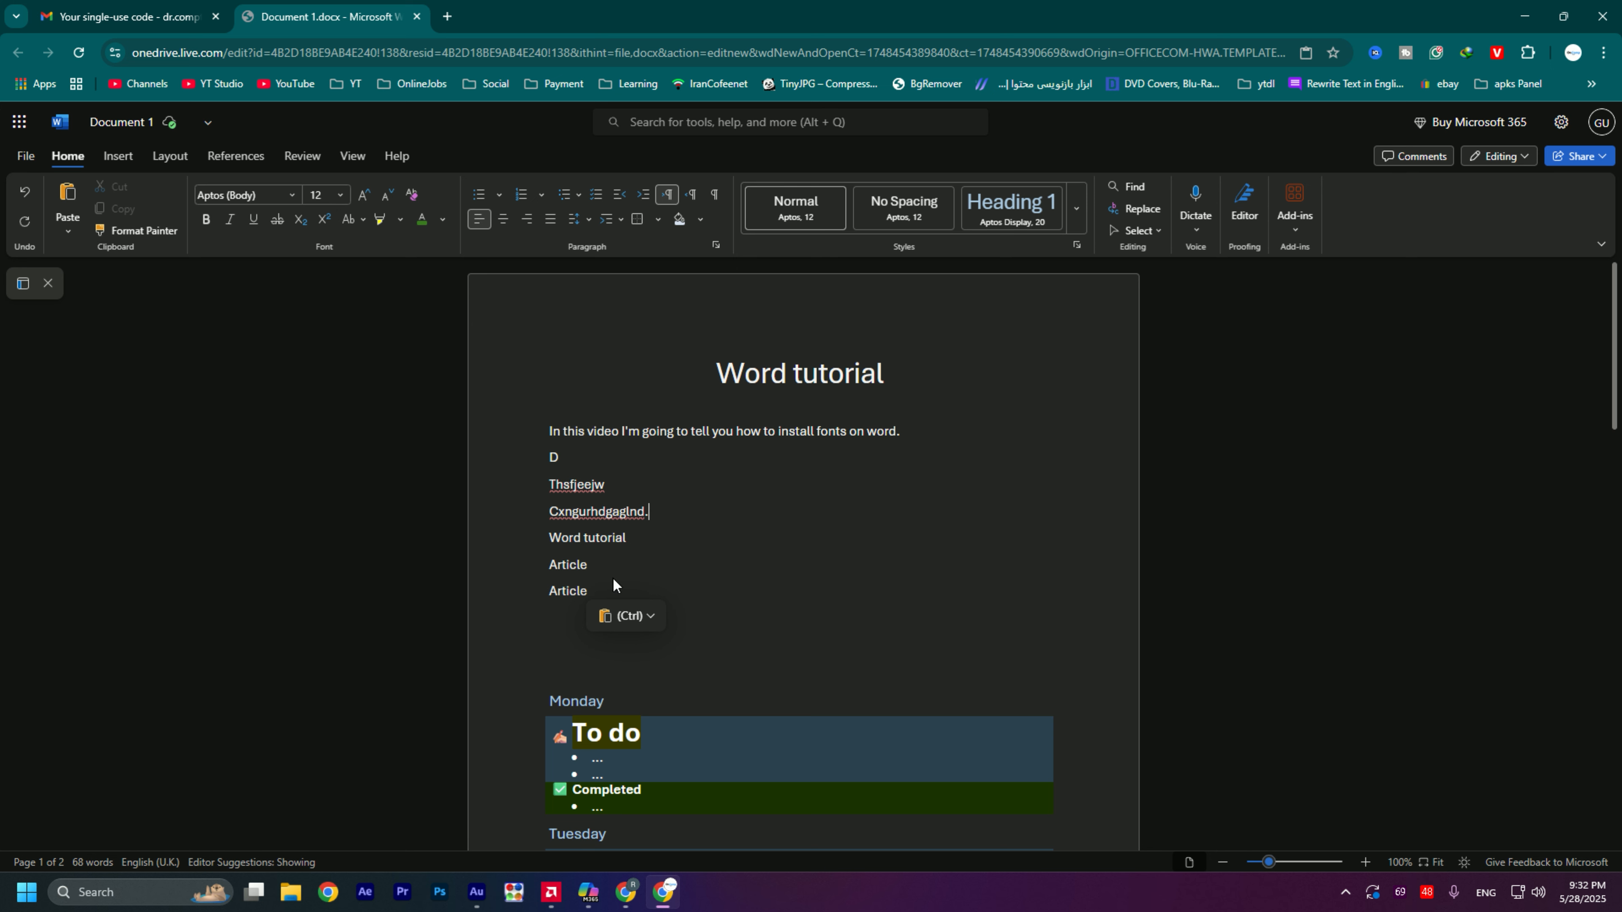
- Change the font of the pasted "Word tutorial" line above "Article" to Aptos Display
{"action": "triple_click", "coordinate": [559, 538]}
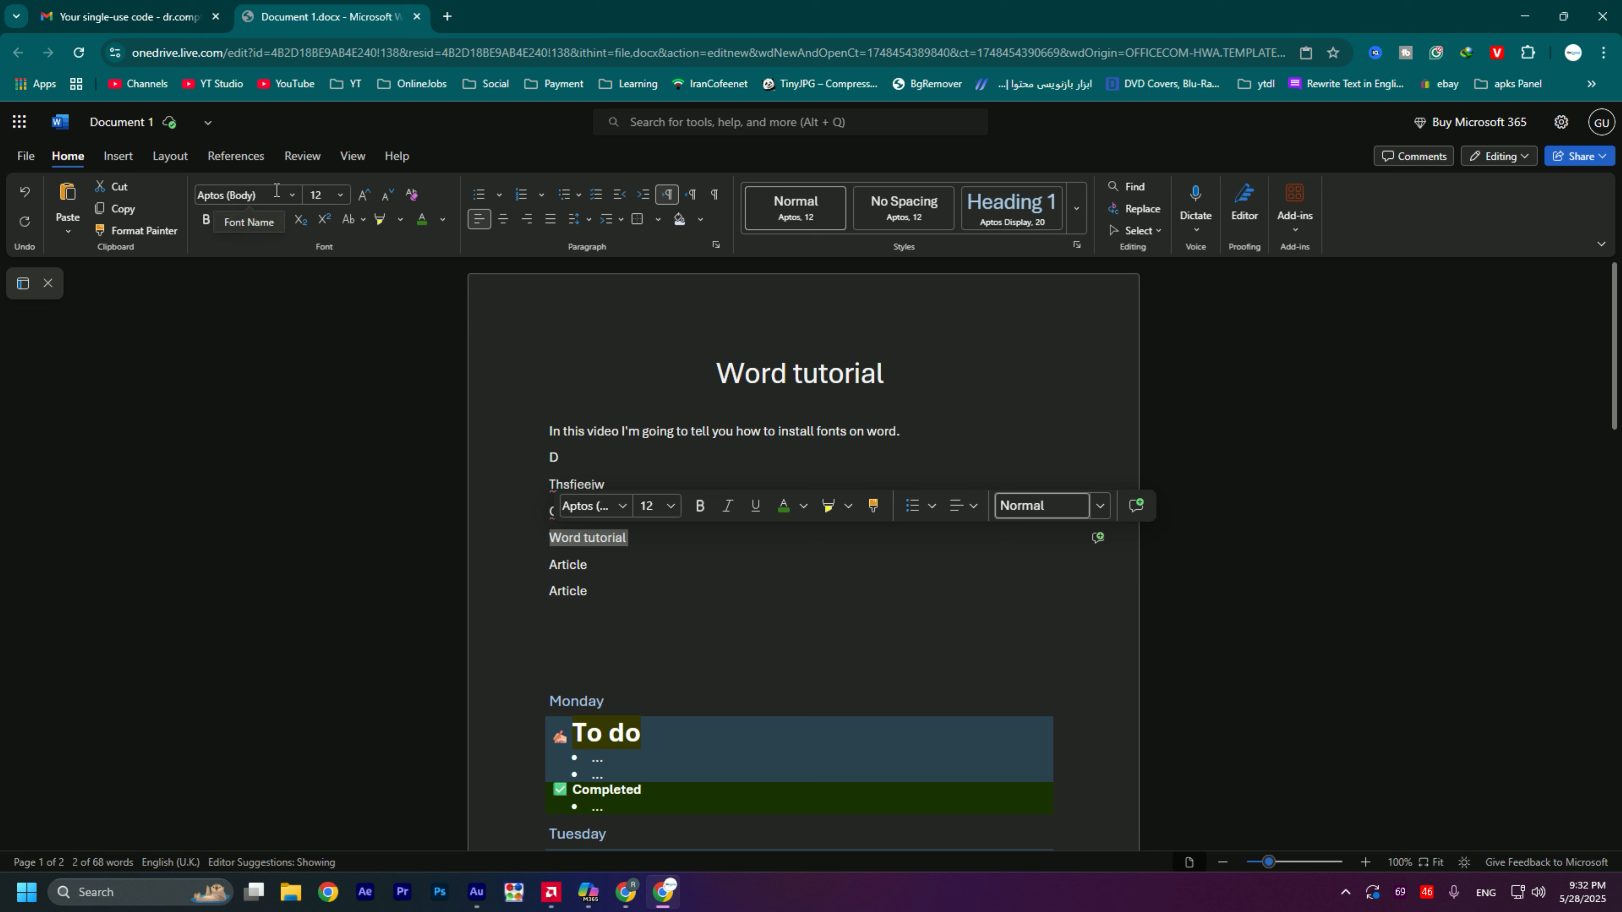
{"action": "left_click", "coordinate": [292, 194]}
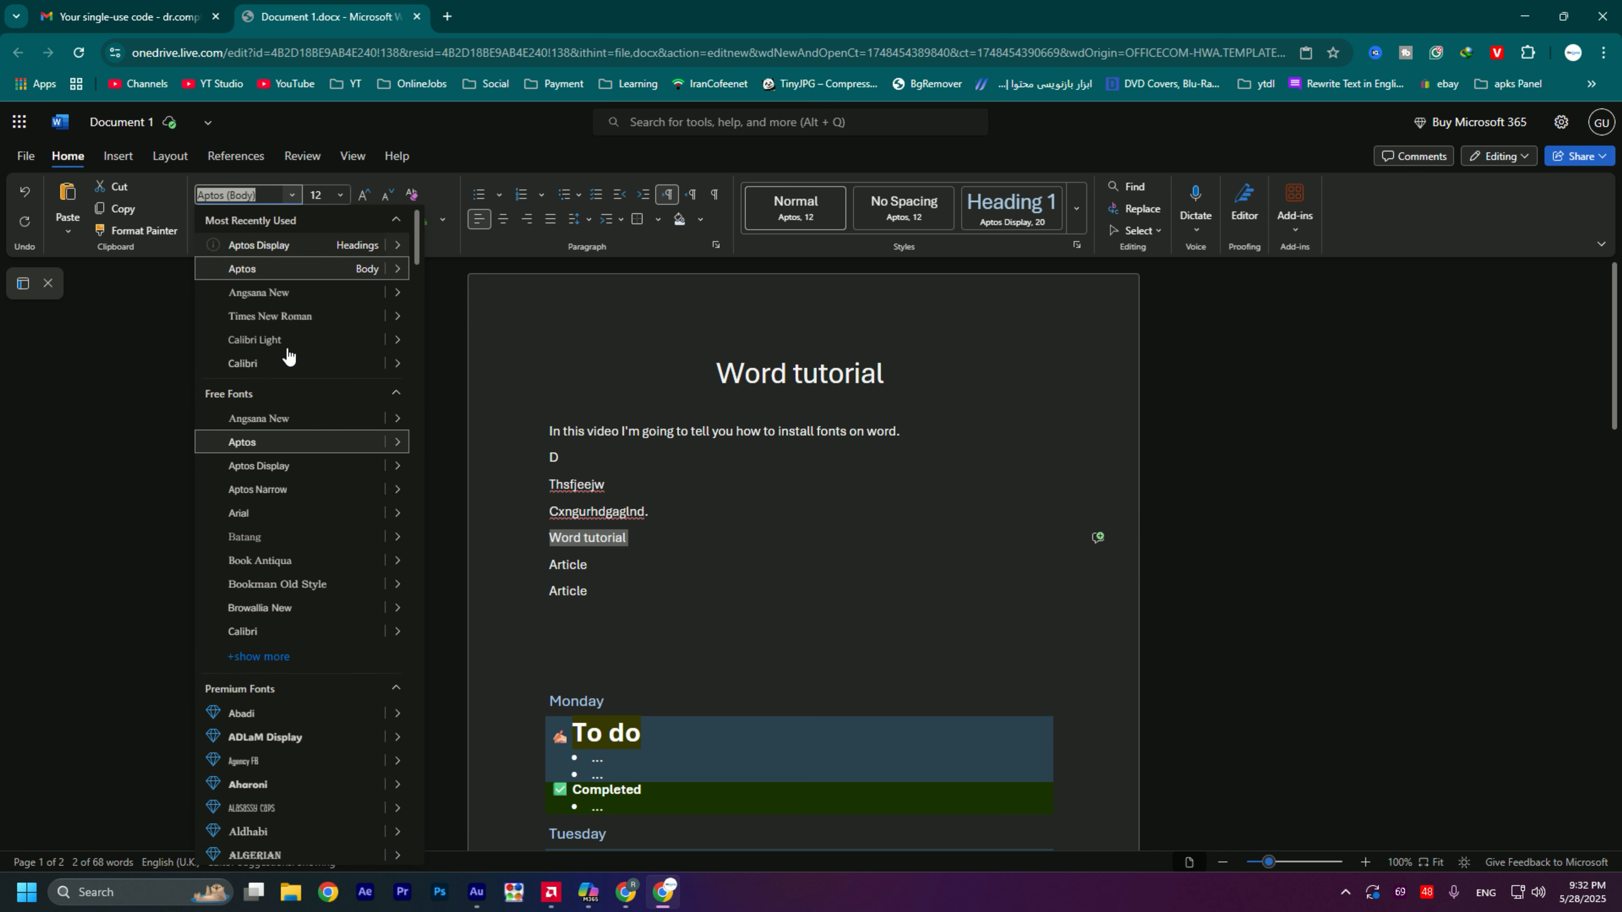
{"action": "scroll", "coordinate": [287, 355], "scroll_direction": "down", "scroll_amount": 5}
{"action": "scroll", "coordinate": [319, 384], "scroll_direction": "up", "scroll_amount": 3}
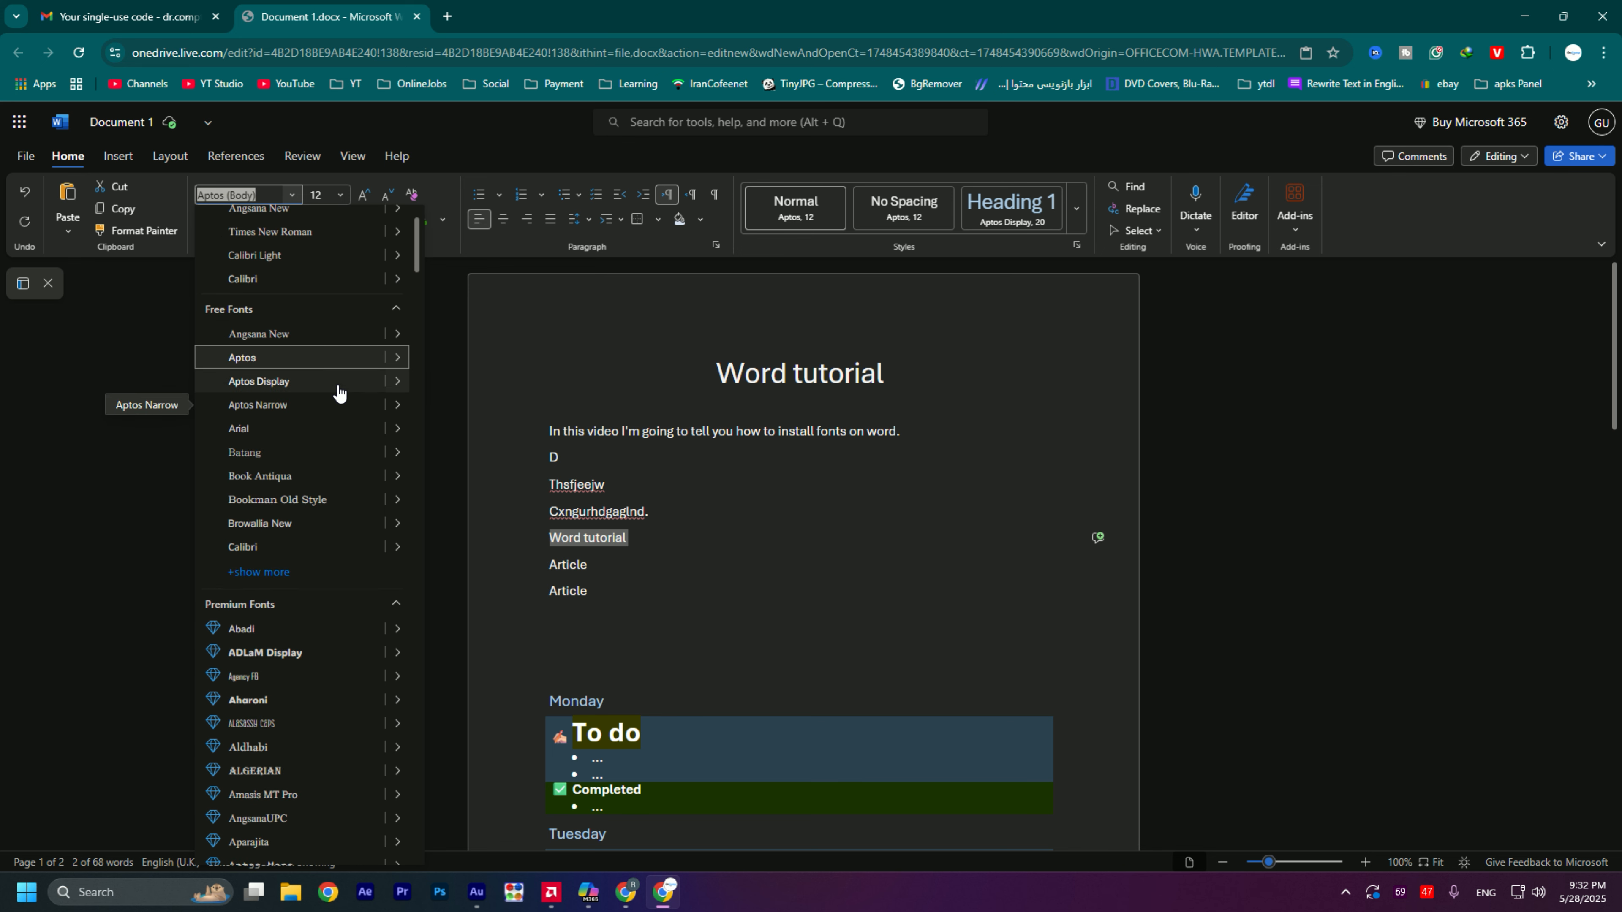
{"action": "left_click", "coordinate": [337, 383]}
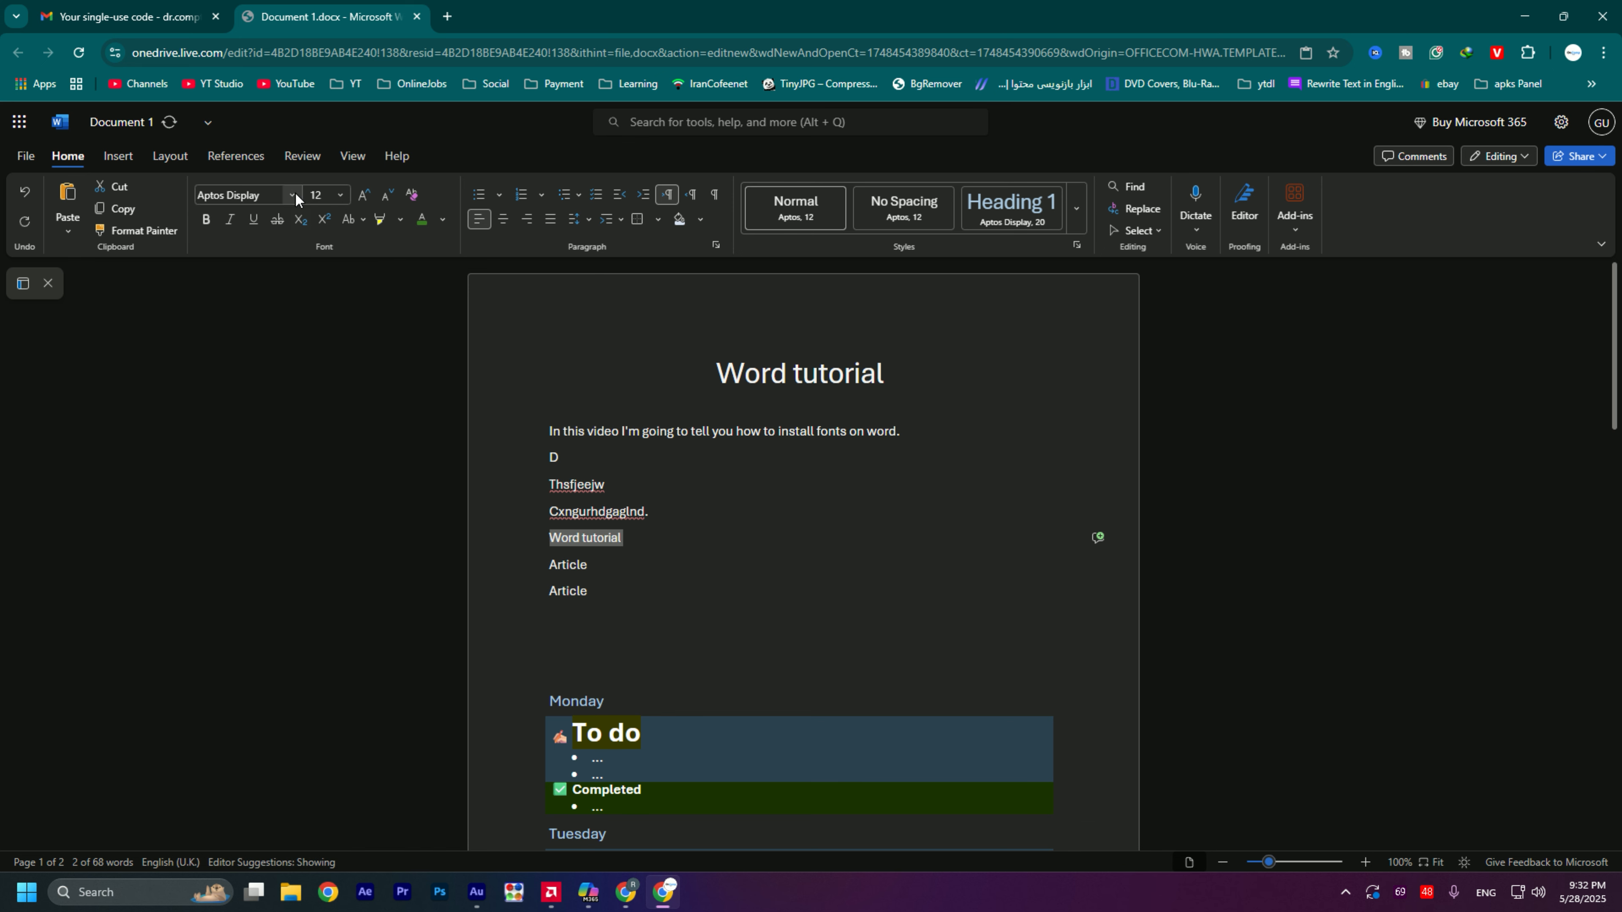
- Set the font size of the selected "Word tutorial" line to 155
{"action": "left_click", "coordinate": [312, 193]}
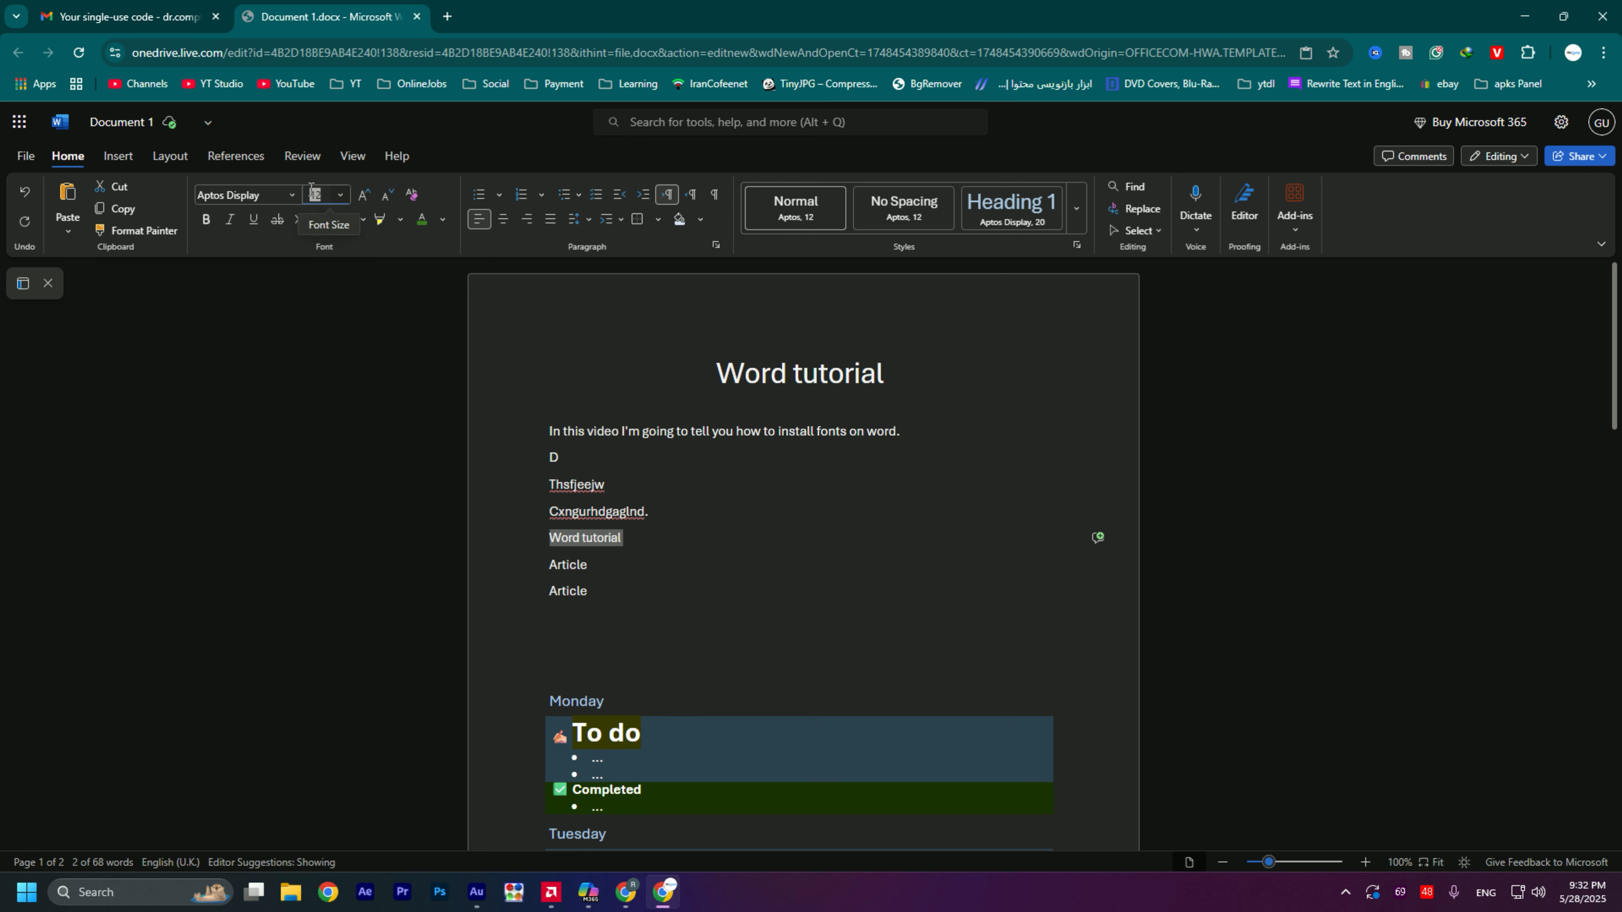
{"action": "type", "text": "155"}
{"action": "key", "text": "Return"}
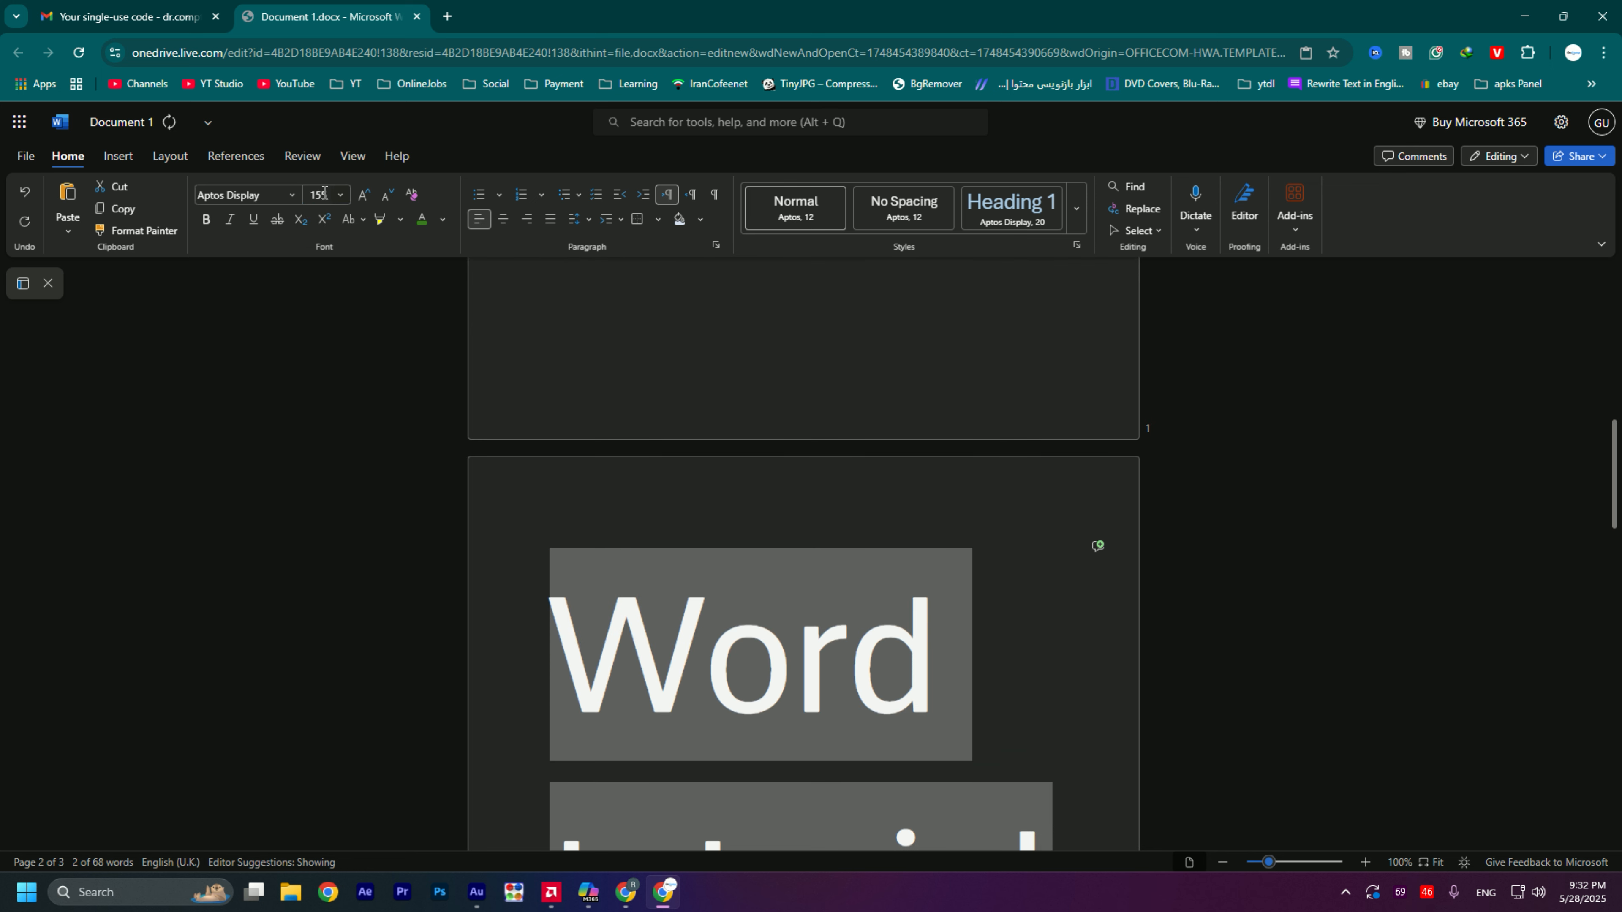
- Set the font size of the selected "Word tutorial" line to 40 and deselect it
{"action": "left_click", "coordinate": [323, 192]}
{"action": "type", "text": "40"}
{"action": "key", "text": "Return"}
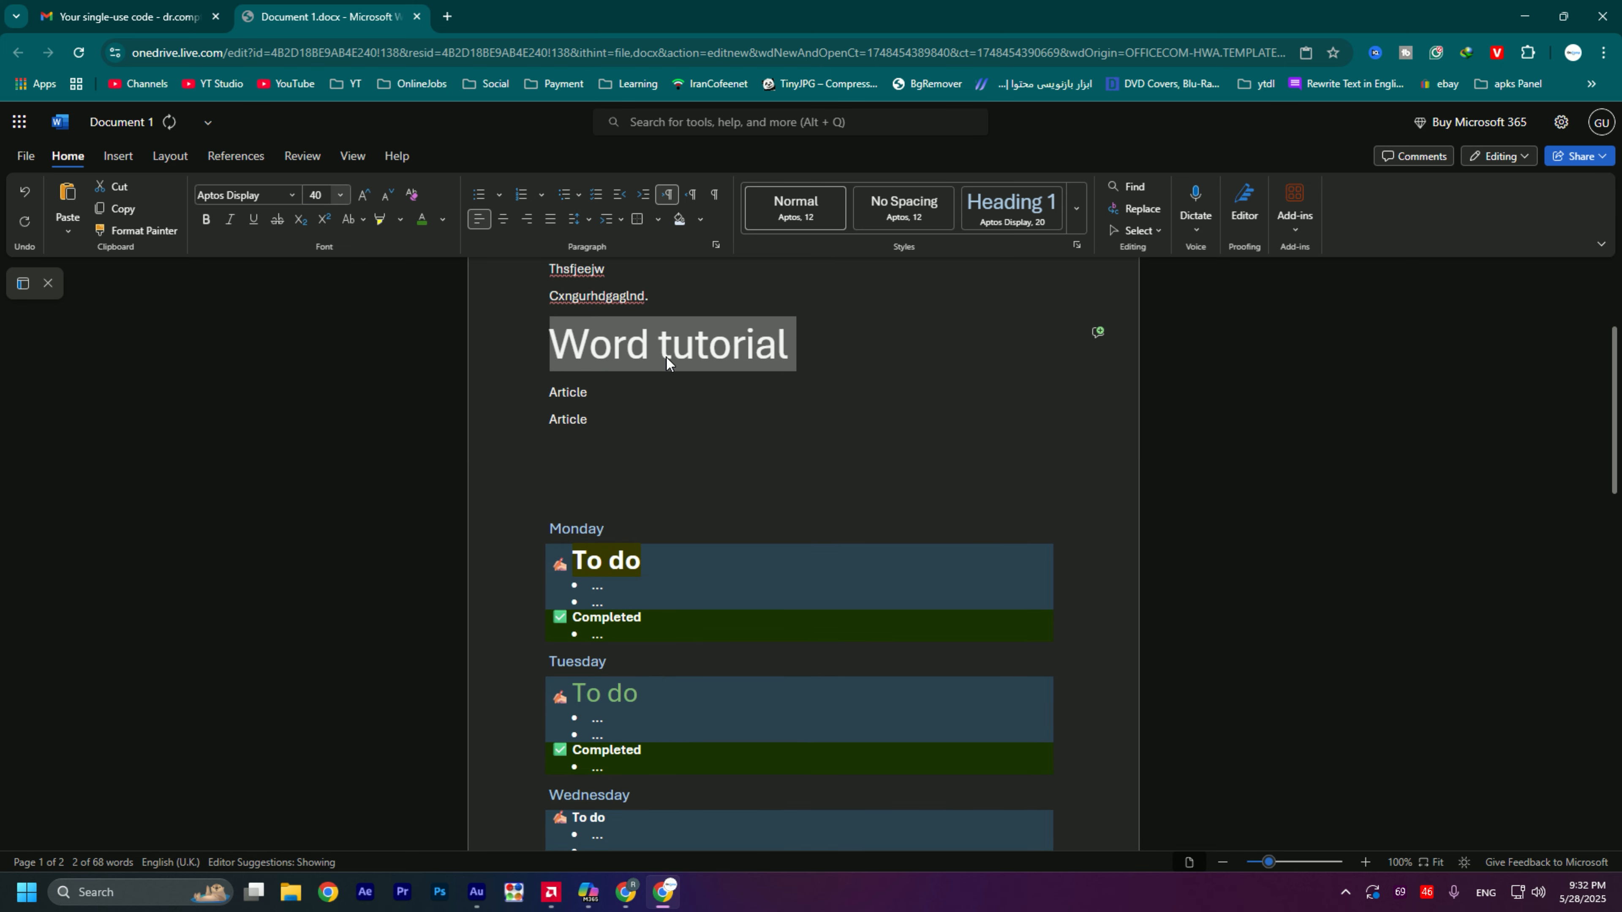
{"action": "left_click", "coordinate": [695, 391]}
{"action": "scroll", "coordinate": [732, 485], "scroll_direction": "up", "scroll_amount": 1}
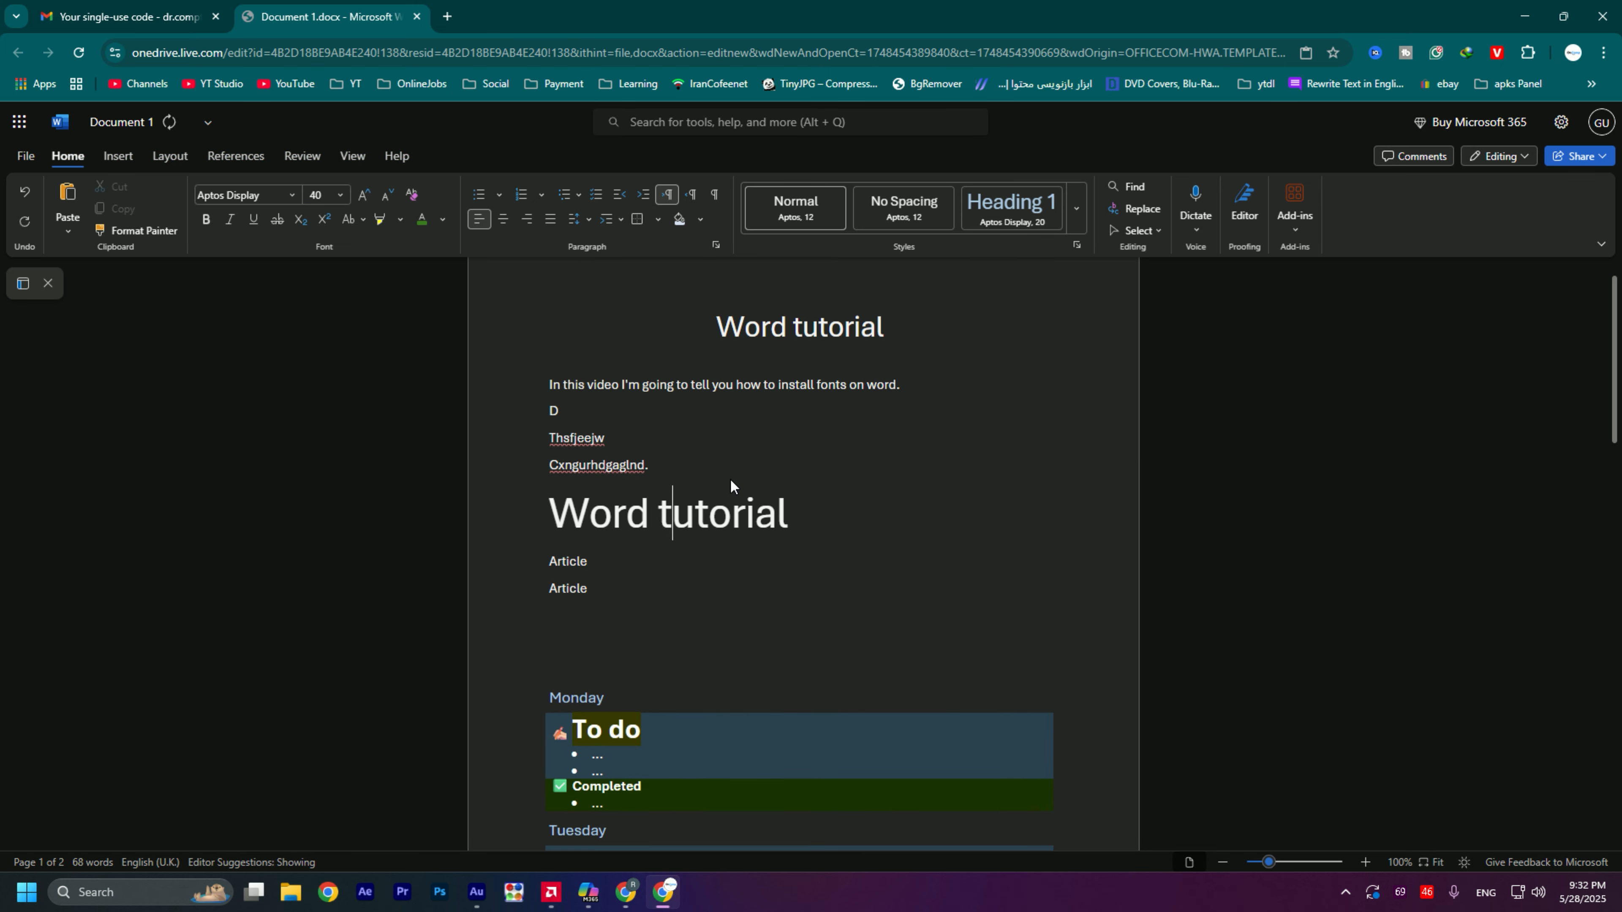
- Step the font size of the word "tutorial" in the enlarged line down to 28 and back up to 48
{"action": "double_click", "coordinate": [724, 523]}
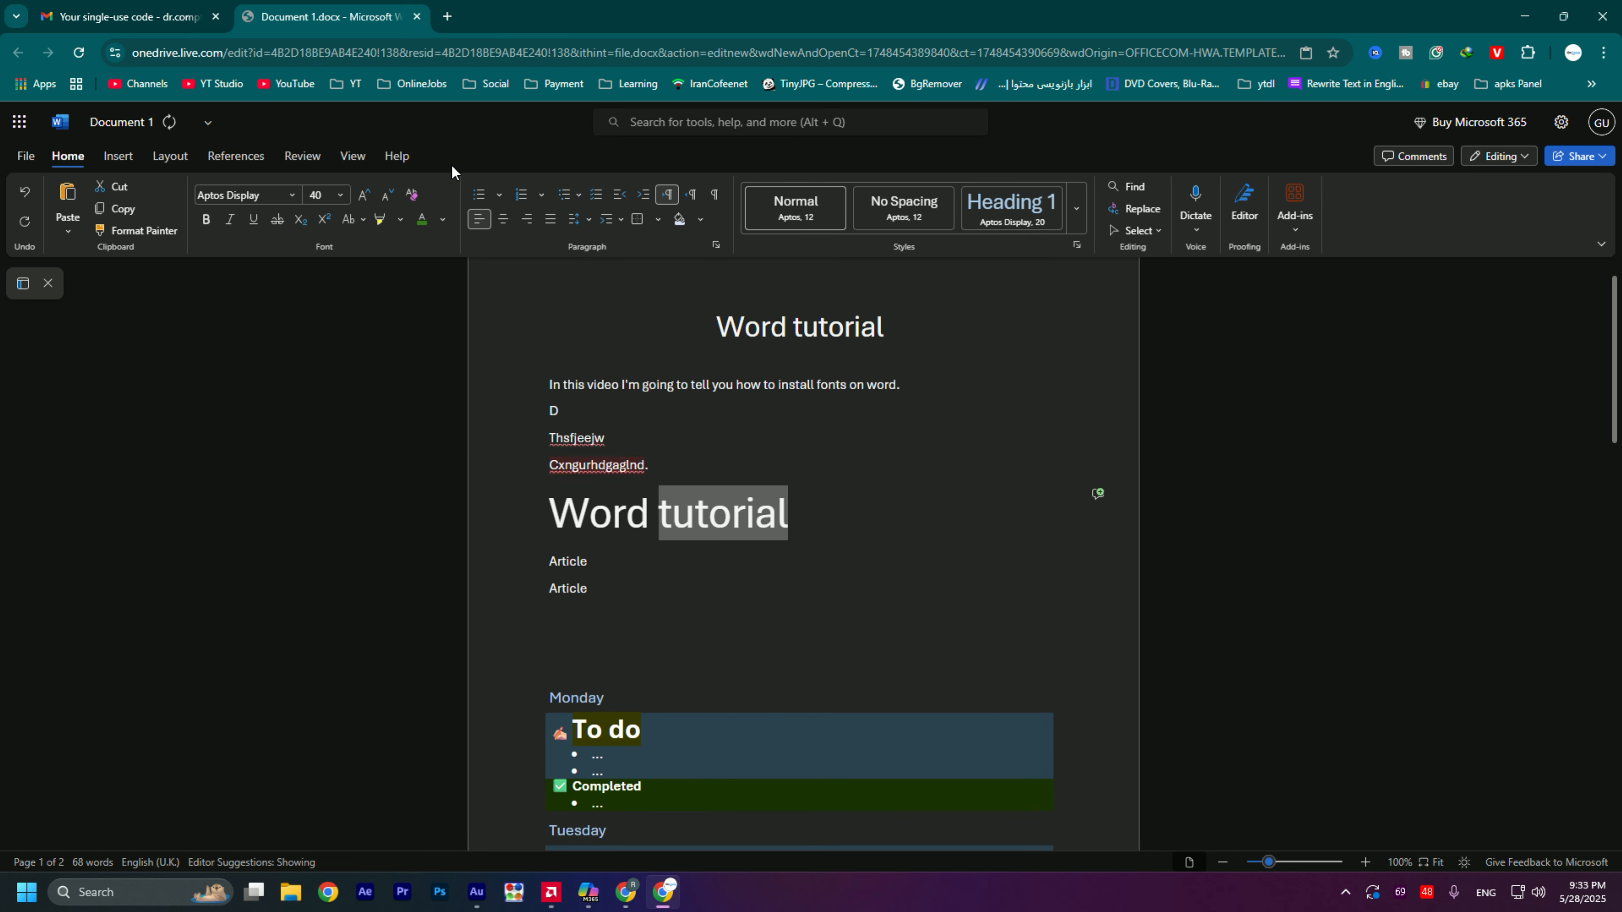
{"action": "left_click", "coordinate": [387, 203]}
{"action": "left_click", "coordinate": [387, 203]}
{"action": "left_click", "coordinate": [387, 203]}
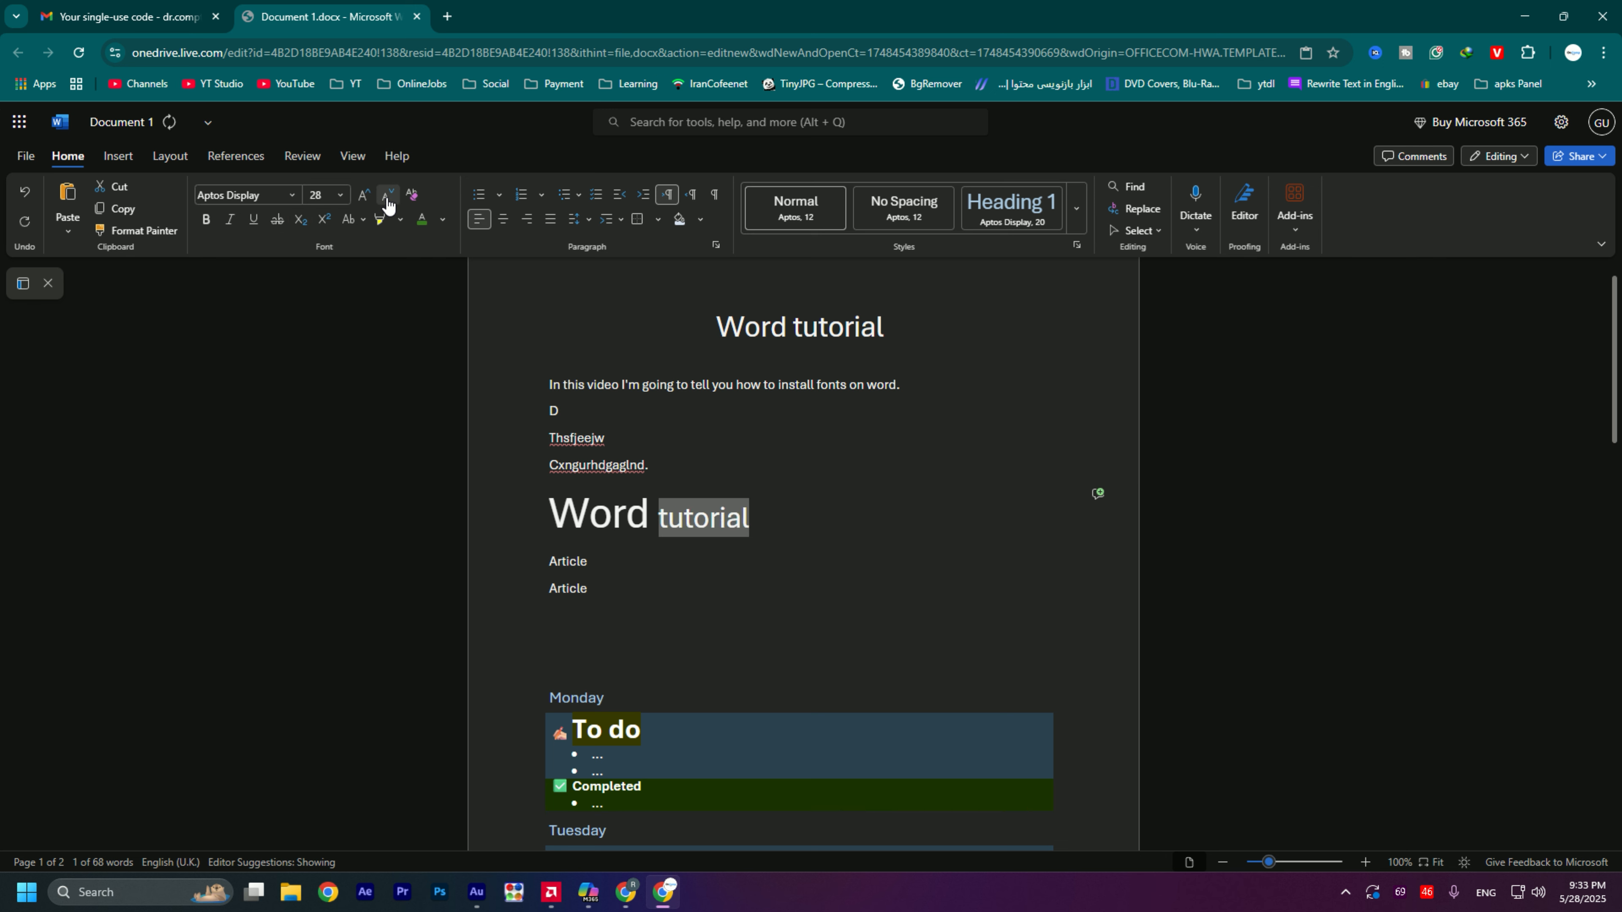
{"action": "left_click", "coordinate": [363, 204]}
{"action": "left_click", "coordinate": [363, 203]}
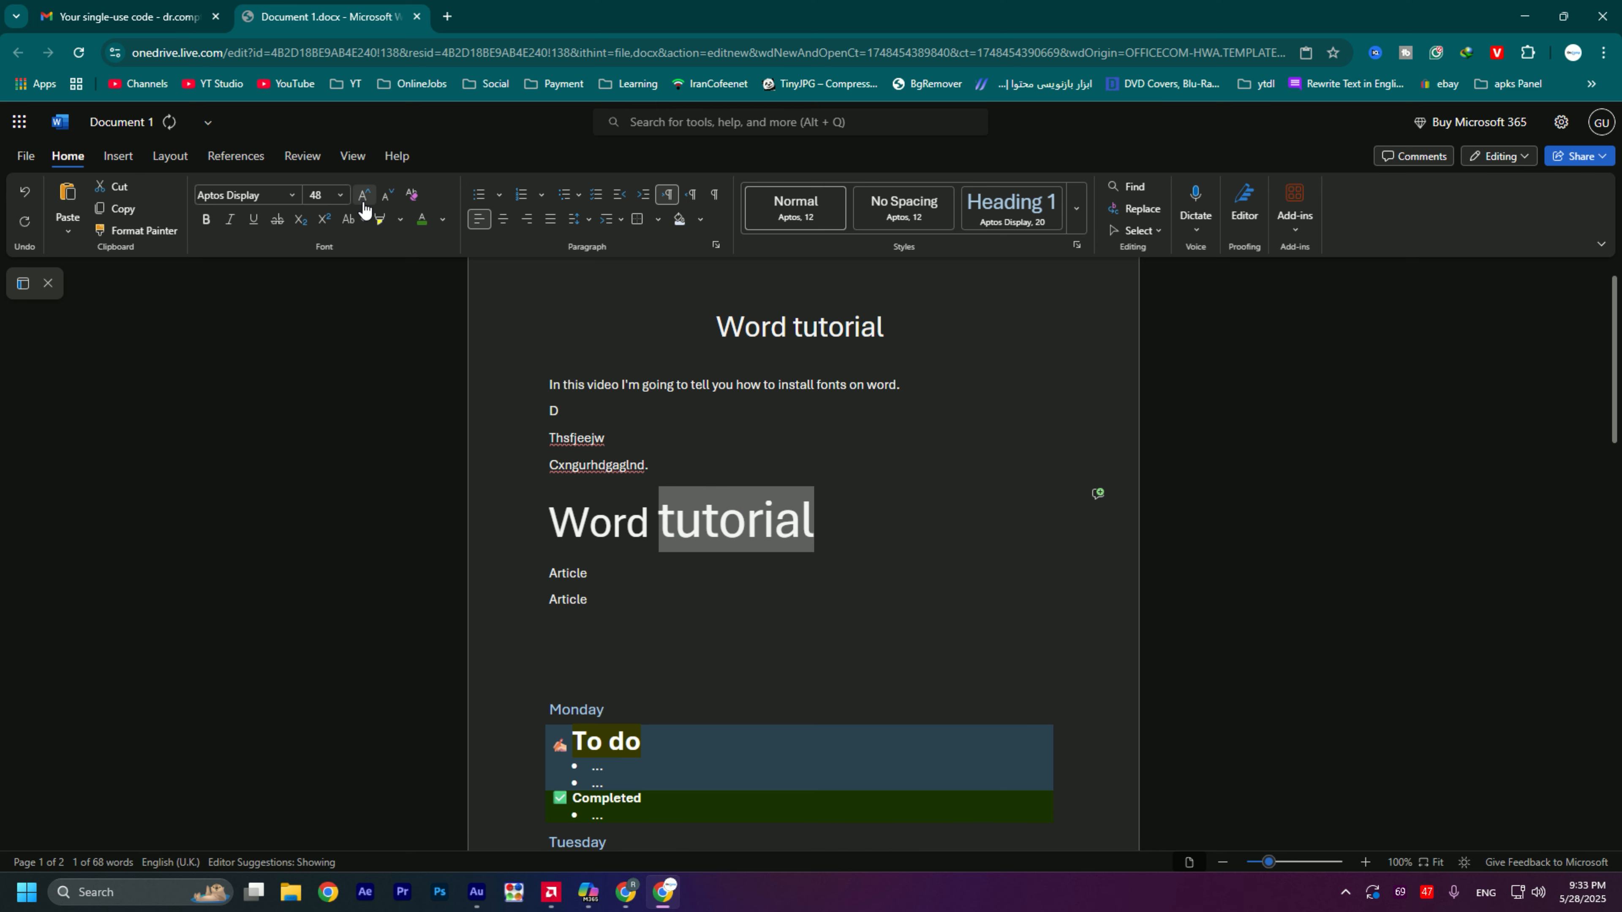
{"action": "left_click", "coordinate": [364, 203]}
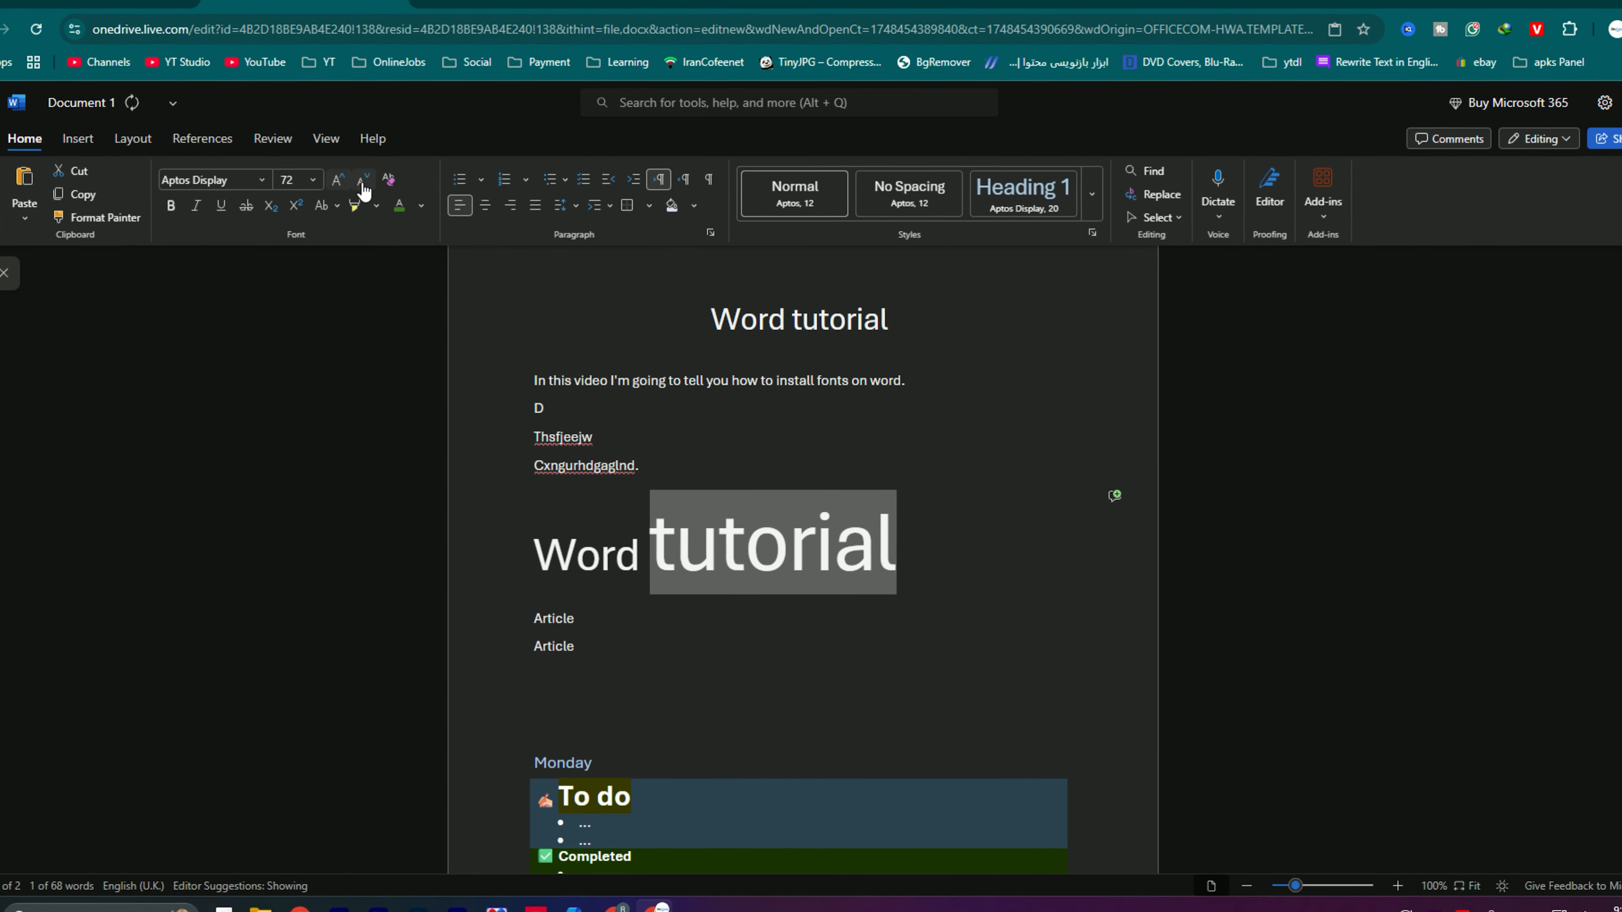
{"action": "left_click", "coordinate": [364, 186]}
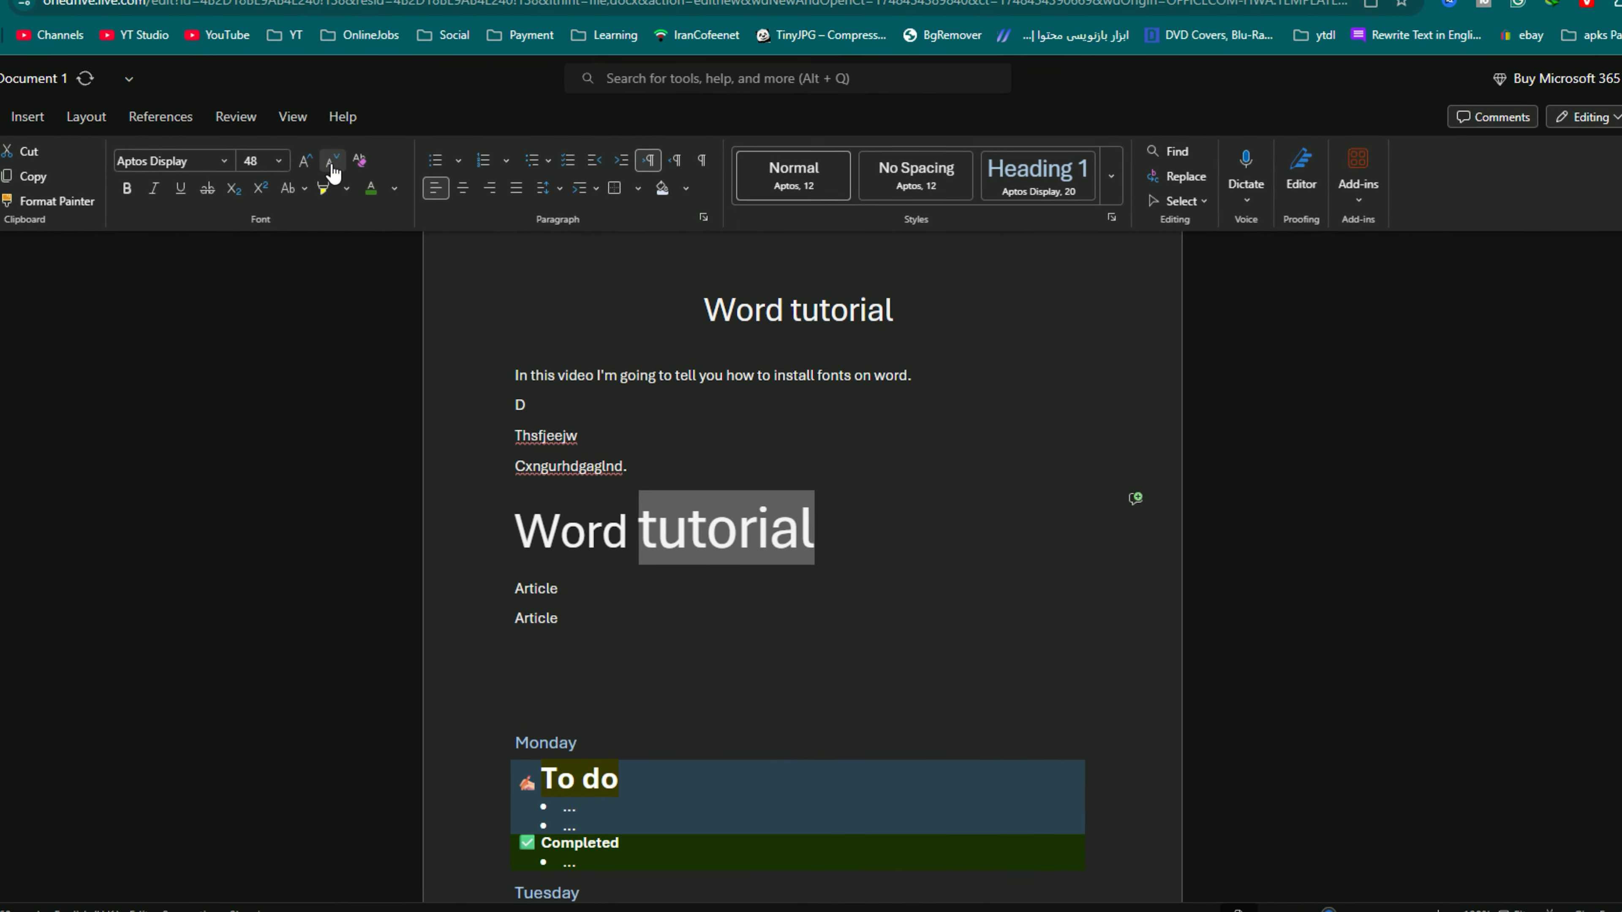
{"action": "left_click", "coordinate": [301, 144]}
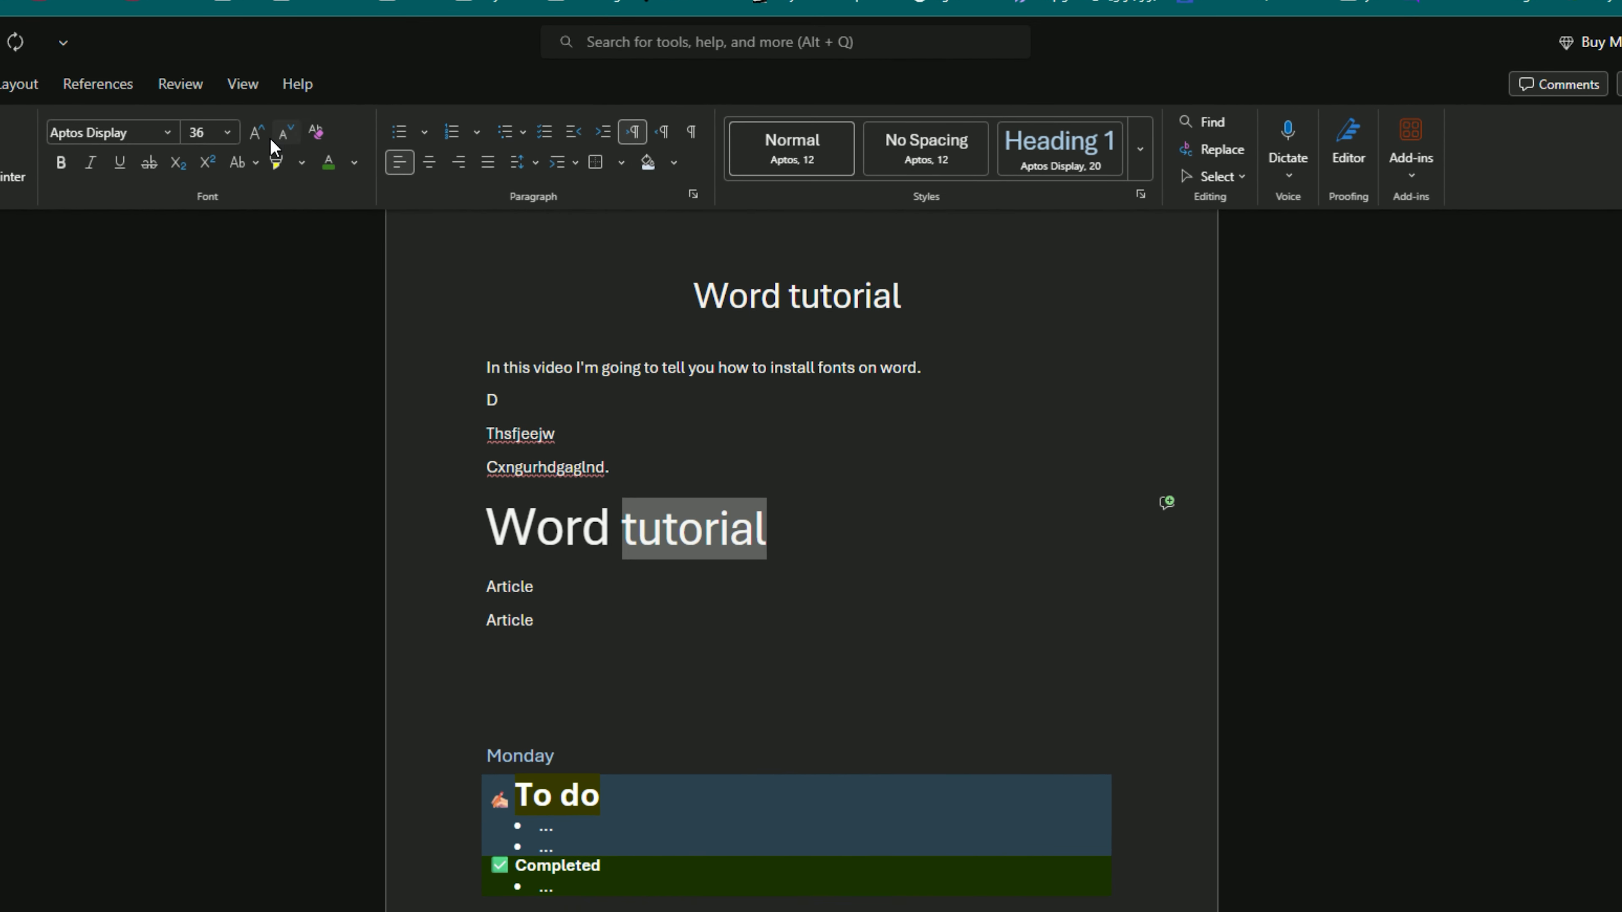
{"action": "left_click", "coordinate": [274, 143]}
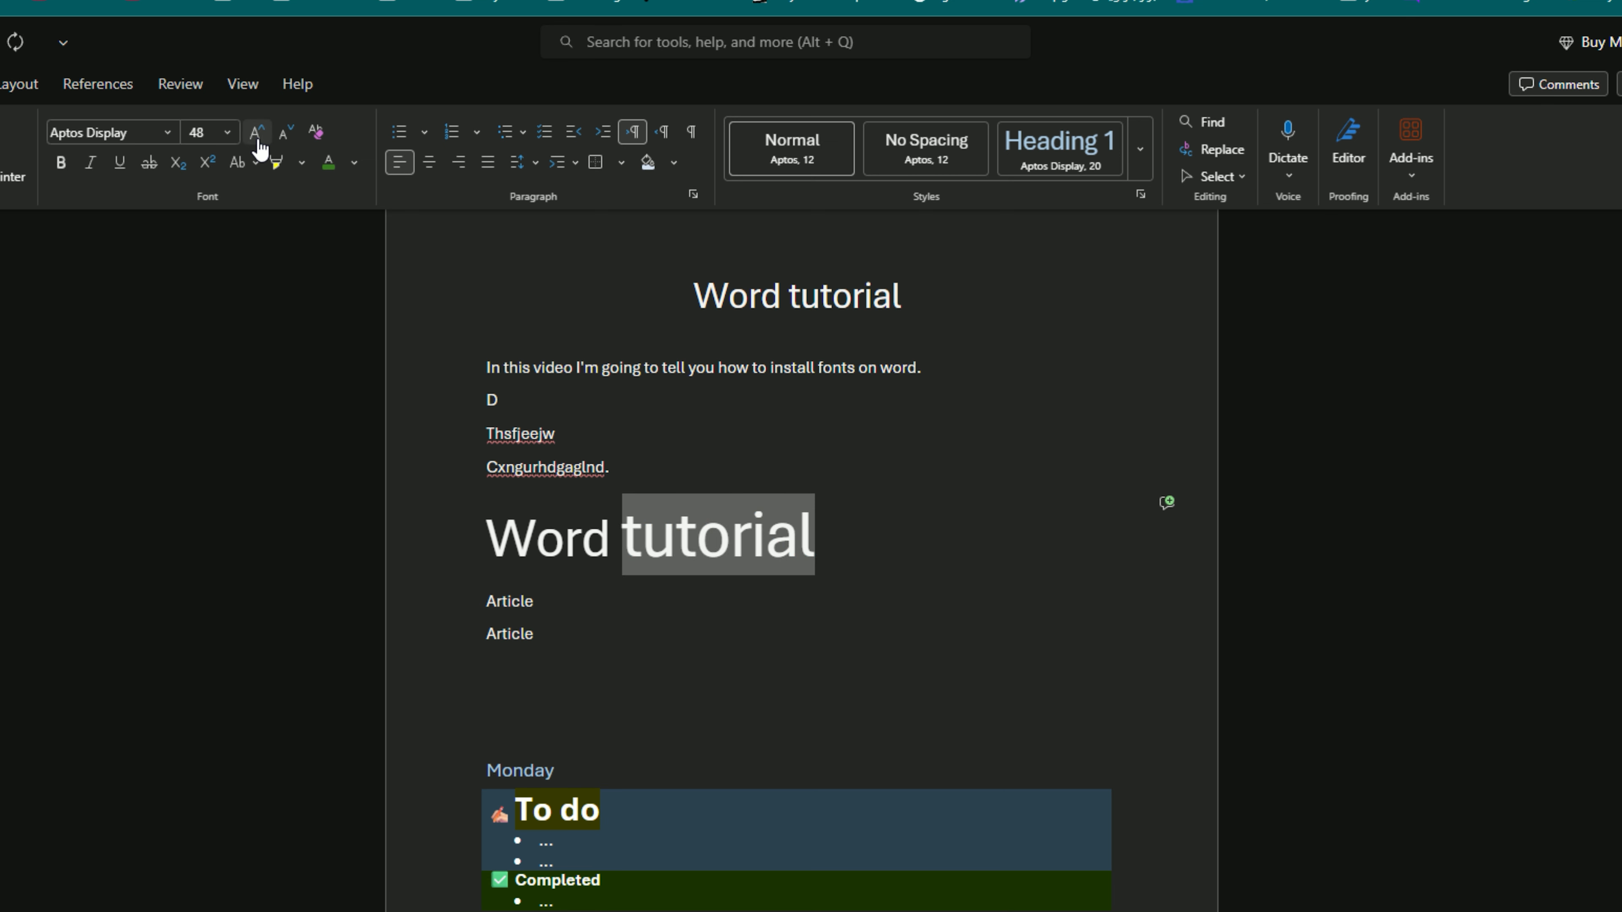
- Clear the formatting of the word "tutorial" in the enlarged line and undo the clearing
{"action": "left_click", "coordinate": [317, 136]}
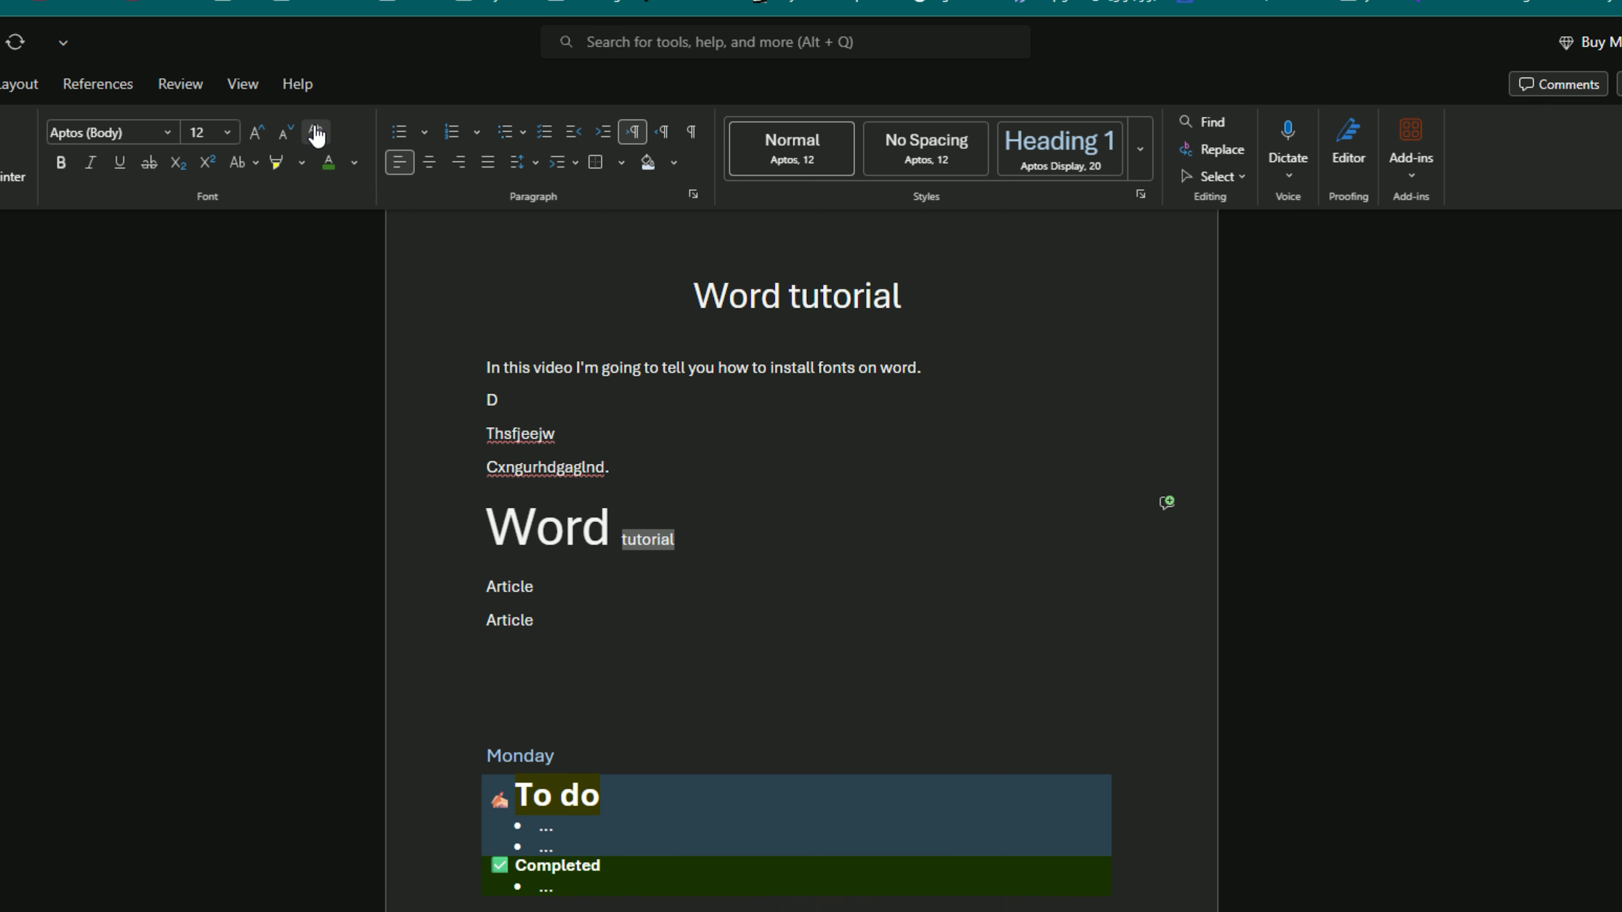
{"action": "left_click", "coordinate": [691, 541]}
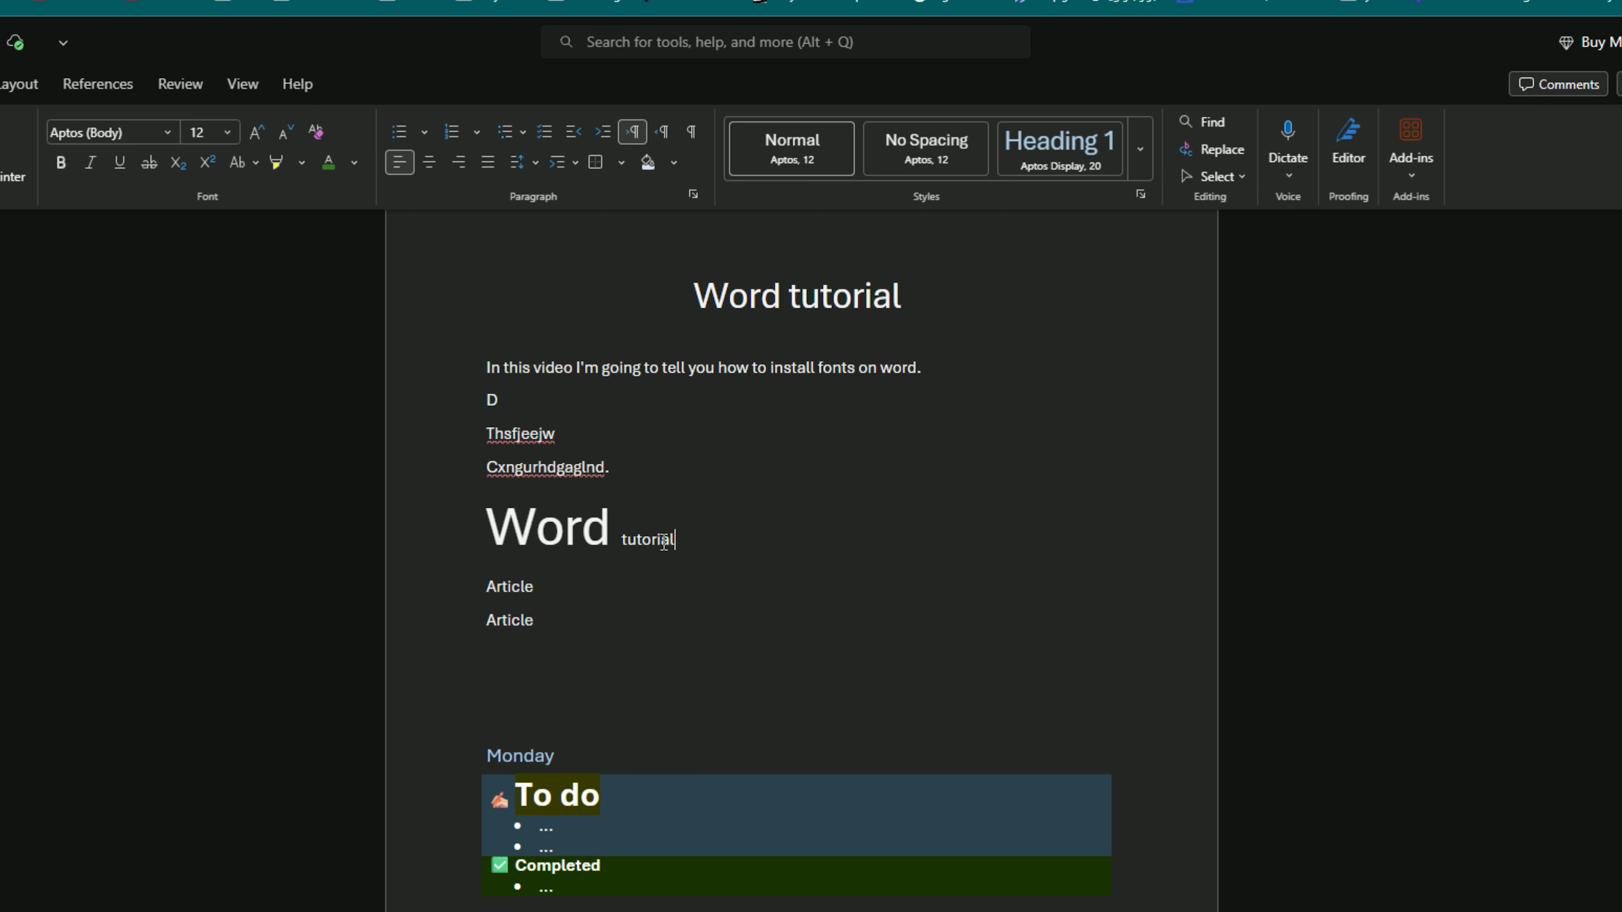
{"action": "scroll", "coordinate": [750, 538], "scroll_direction": "up", "scroll_amount": 2}
{"action": "left_click", "coordinate": [662, 603]}
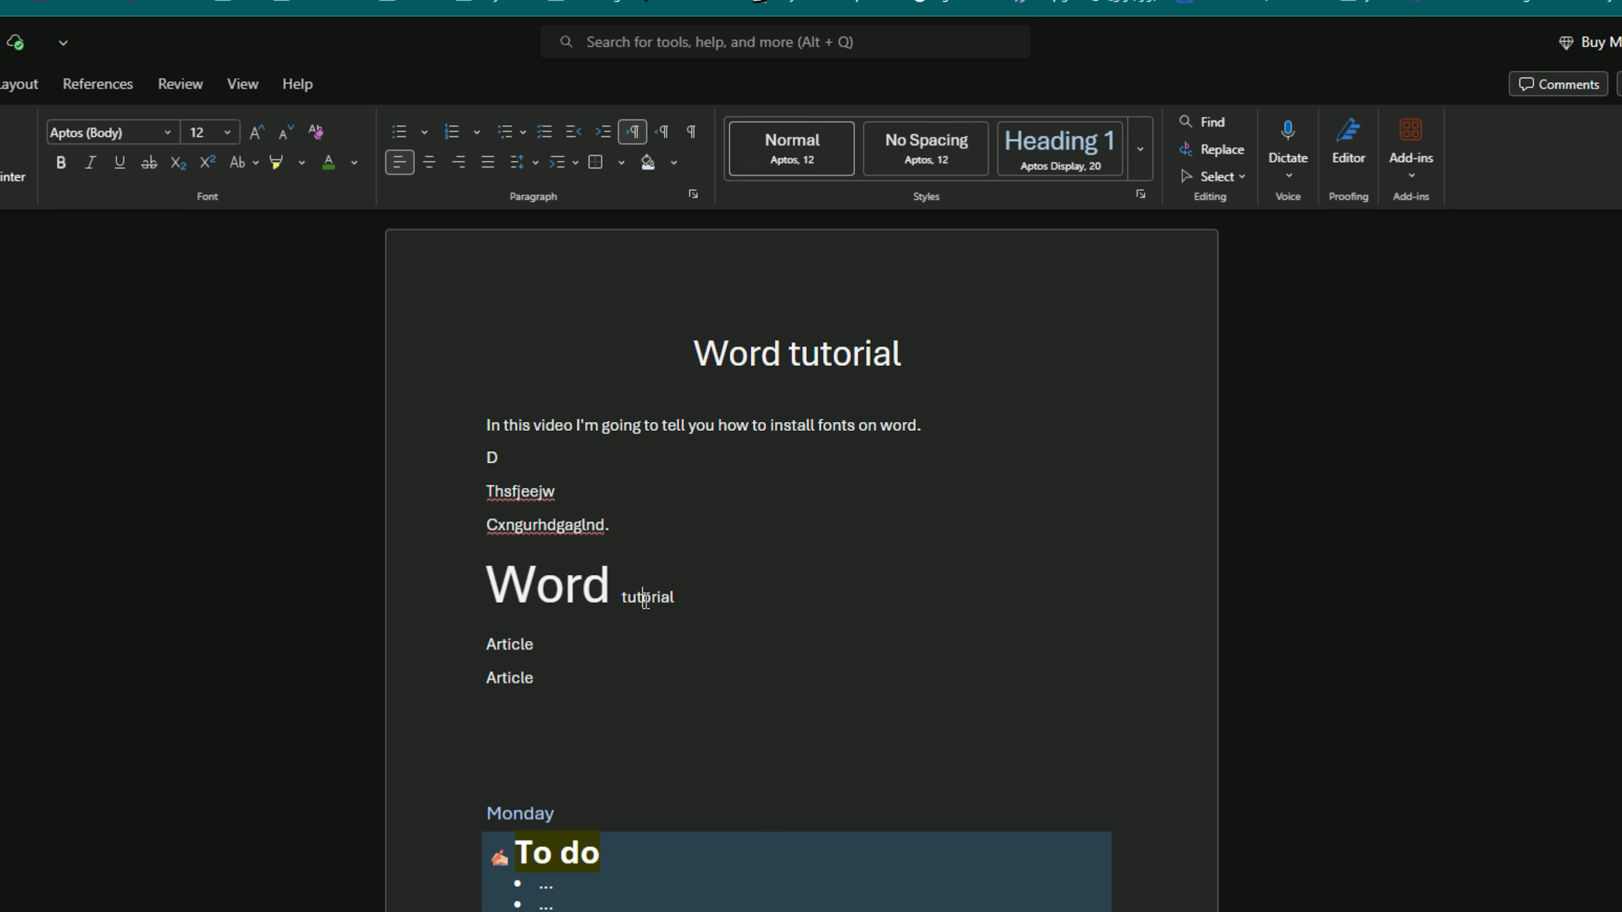
{"action": "key", "text": "ctrl+z"}
{"action": "left_click", "coordinate": [793, 601]}
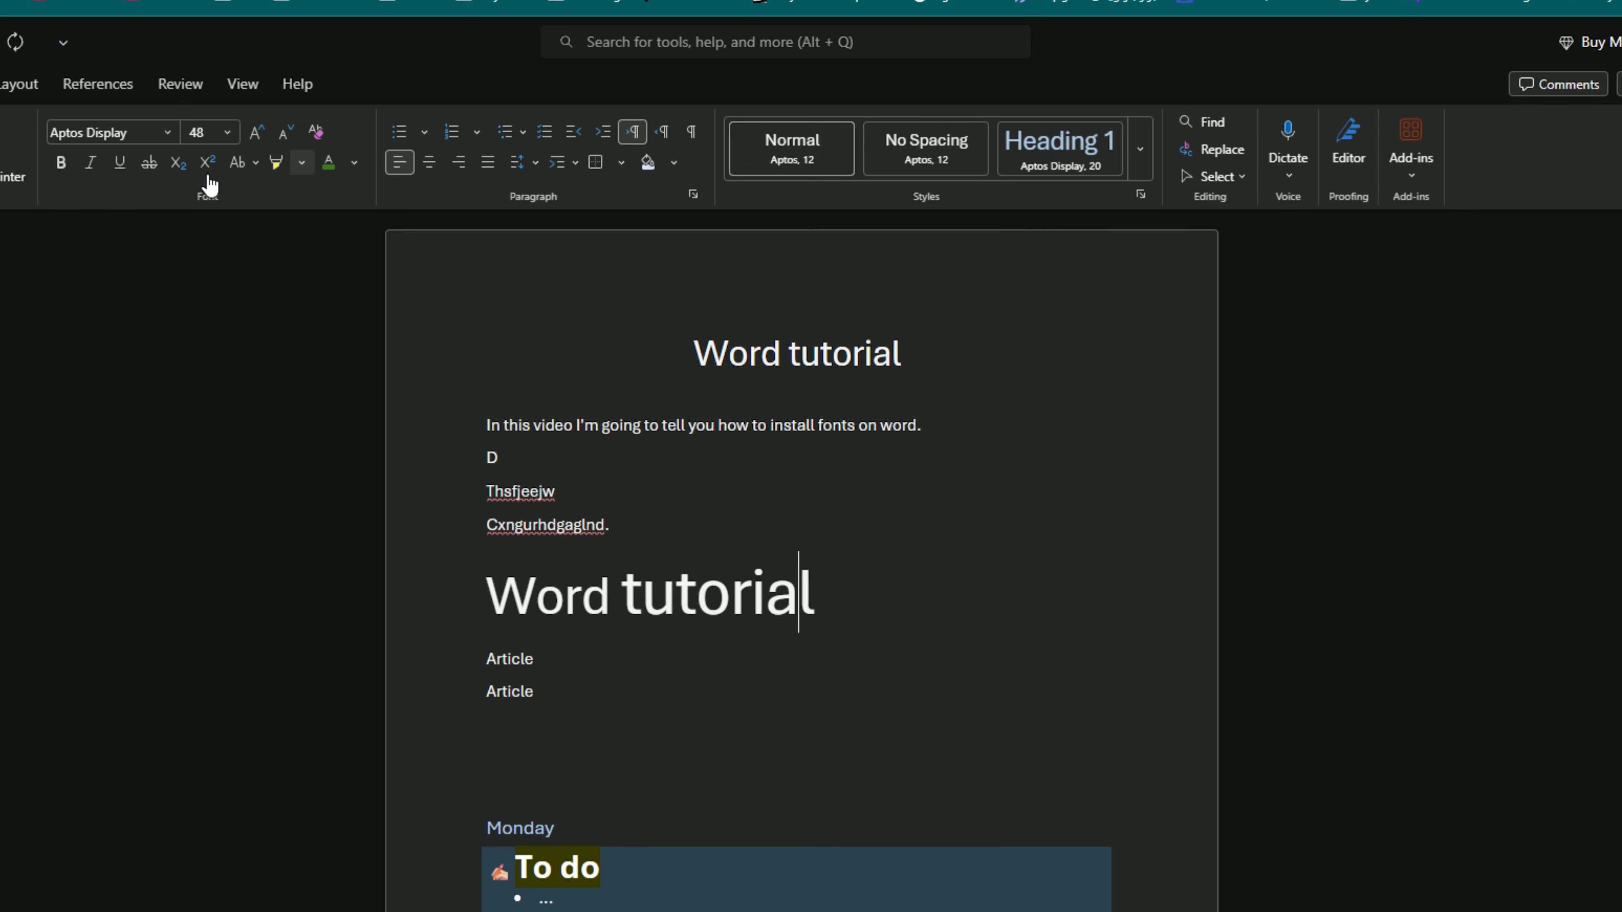